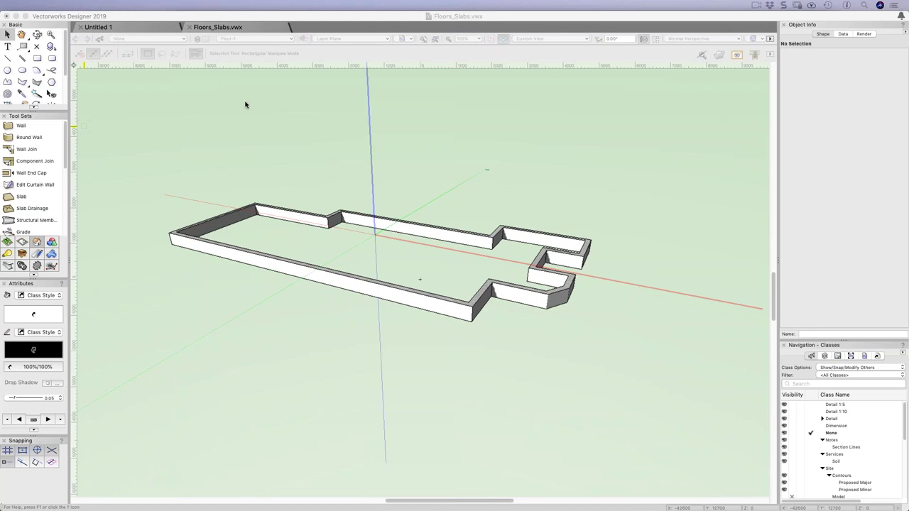
Switch the foundation wall model to the Top/Plan view
left_click(219, 108)
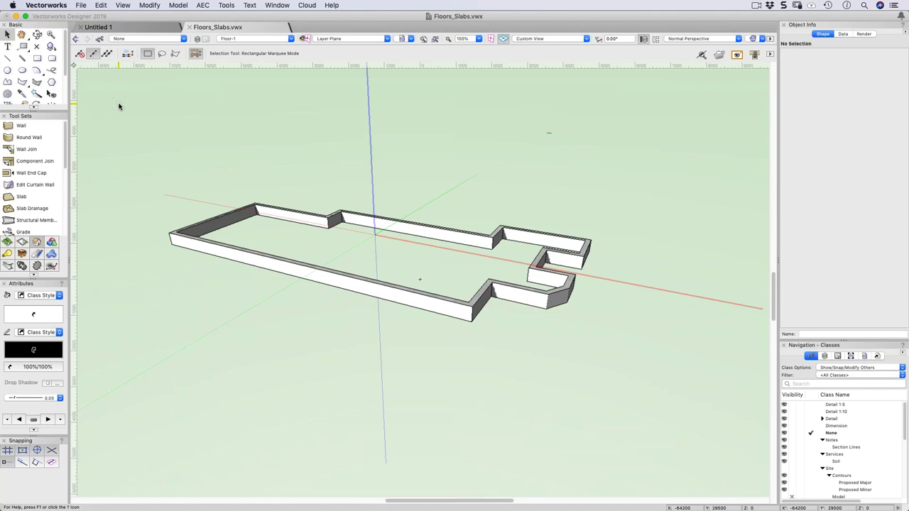
key("super+5")
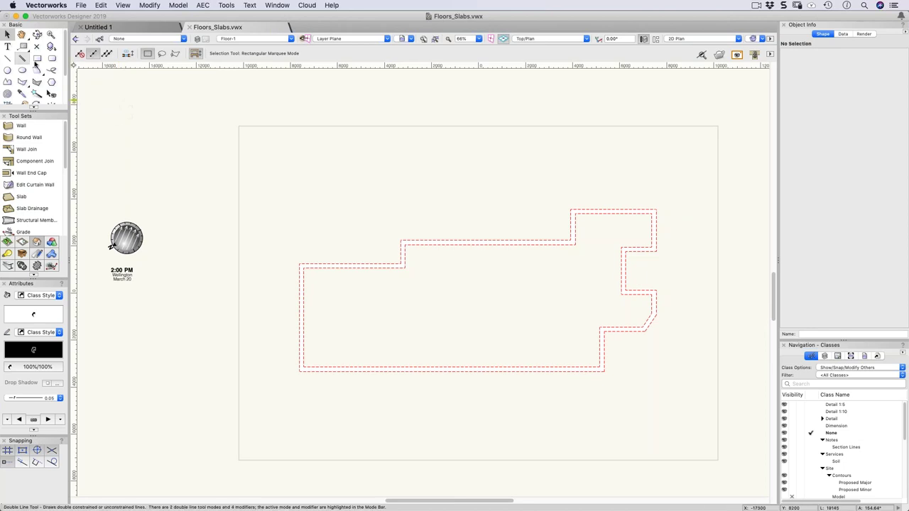
left_click(22, 83)
left_click(299, 264)
left_click(401, 264)
left_click(401, 241)
left_click(570, 241)
left_click(570, 209)
left_click(655, 209)
left_click(655, 251)
key("BackSpace")
key("BackSpace")
key("BackSpace")
key("BackSpace")
key("BackSpace")
key("BackSpace")
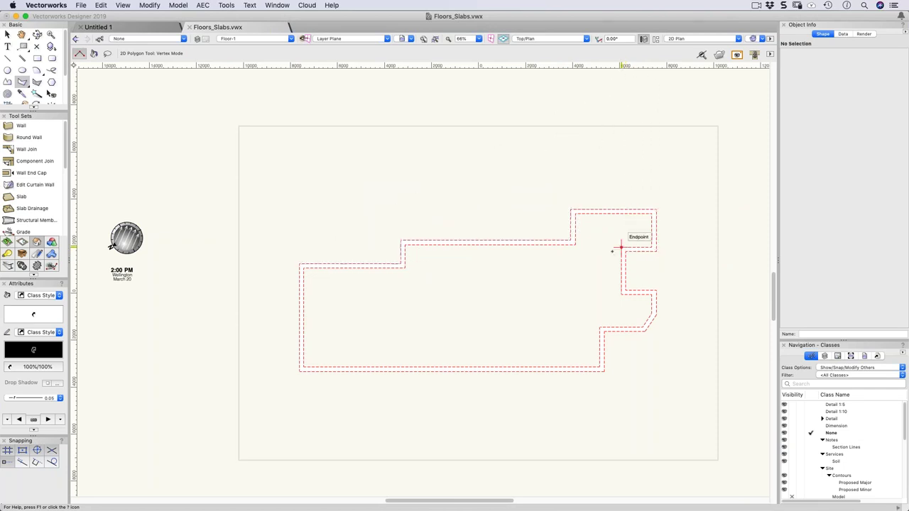
Select all the foundation walls and create a gross area polygon from them
key("x")
left_click_drag(277, 185, 494, 298)
left_click_drag(567, 326, 684, 414)
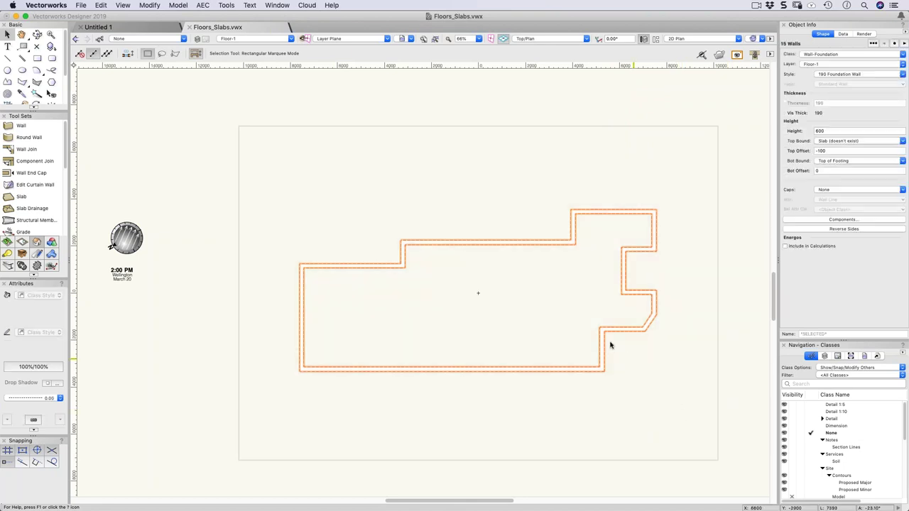
left_click(204, 6)
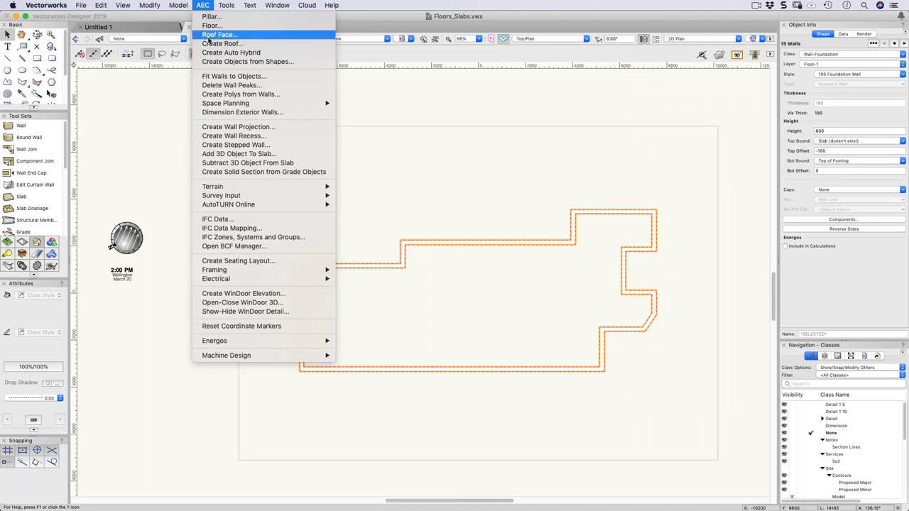
left_click(219, 95)
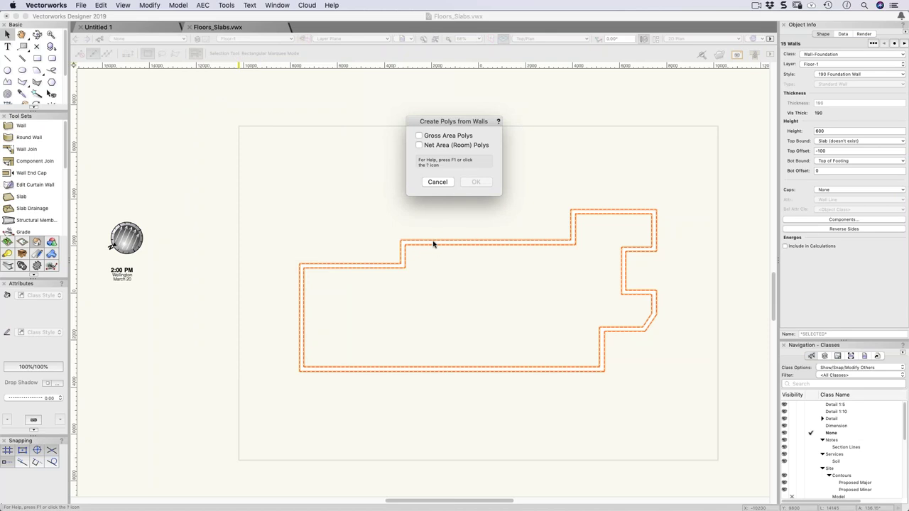
left_click(430, 135)
left_click(475, 182)
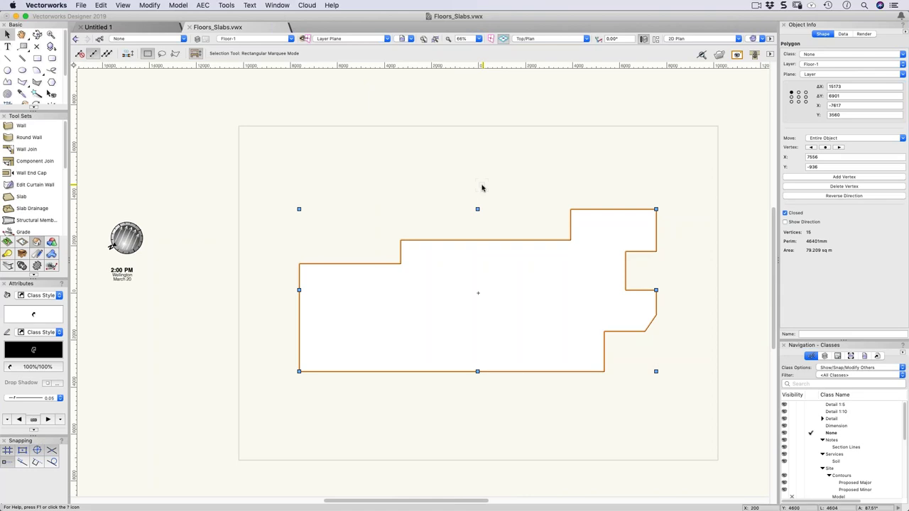
Create a floor from the gross area polygon with a Bottom Z of -100 and a thickness of 100
left_click(201, 5)
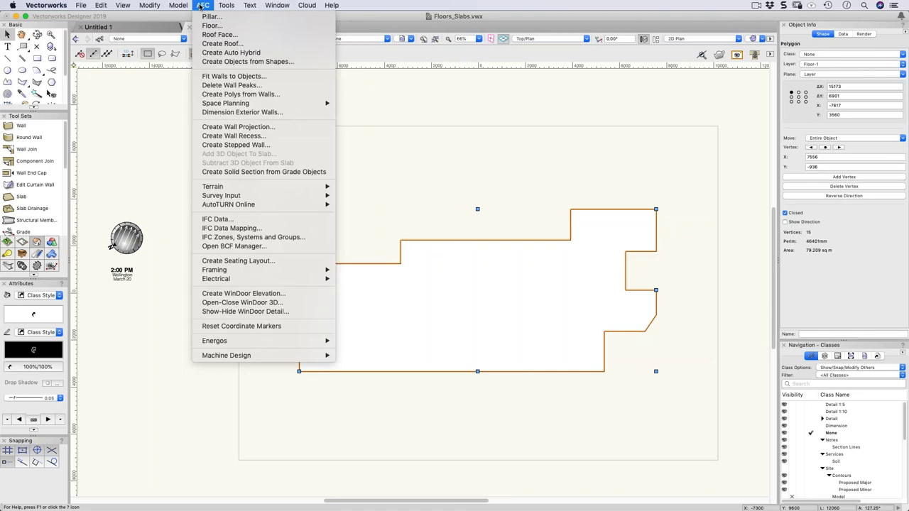
left_click(211, 26)
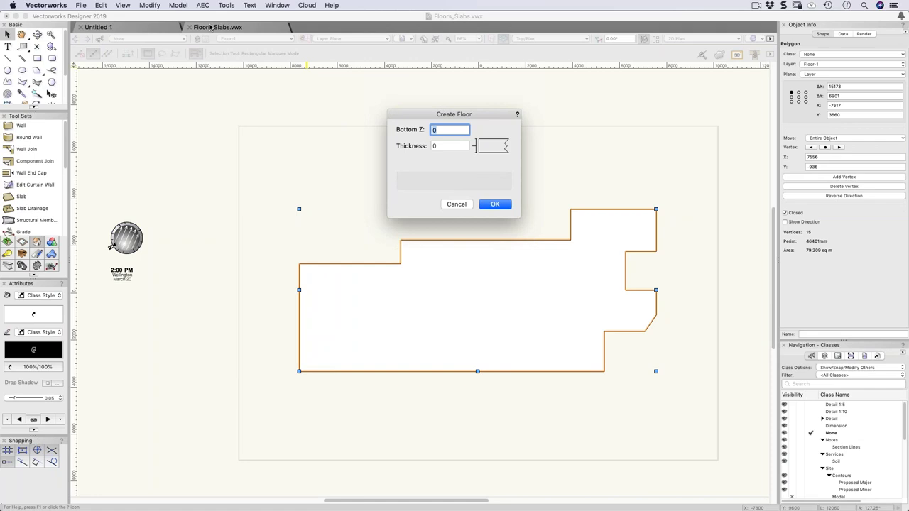
type("-100")
key("Tab")
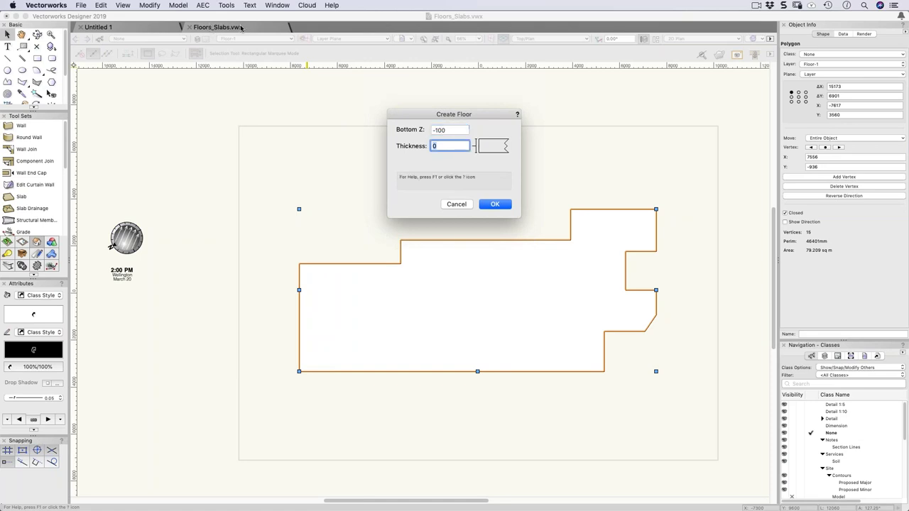
type("100")
key("Return")
In the Right Isometric view, draw a rectangle about 1205 by 323 mm on the floor near its long straight edge
key("3")
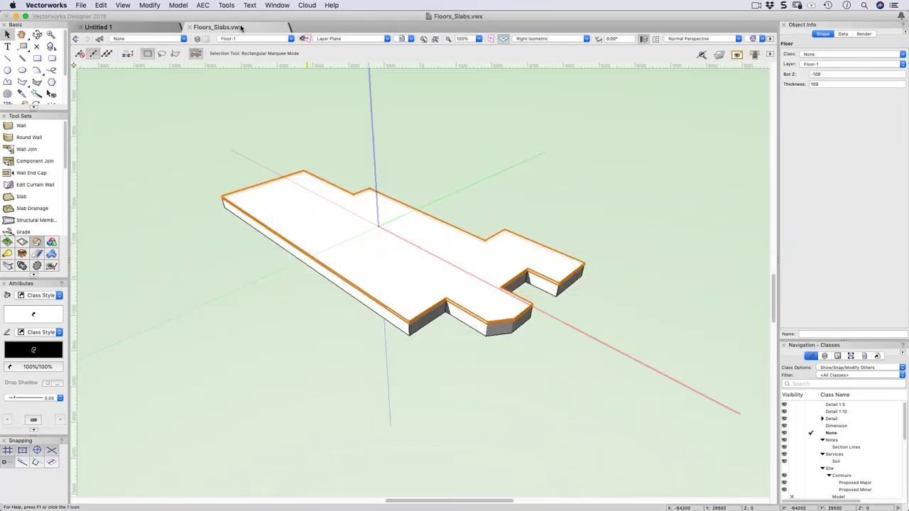
scroll(272, 277, "up", 5)
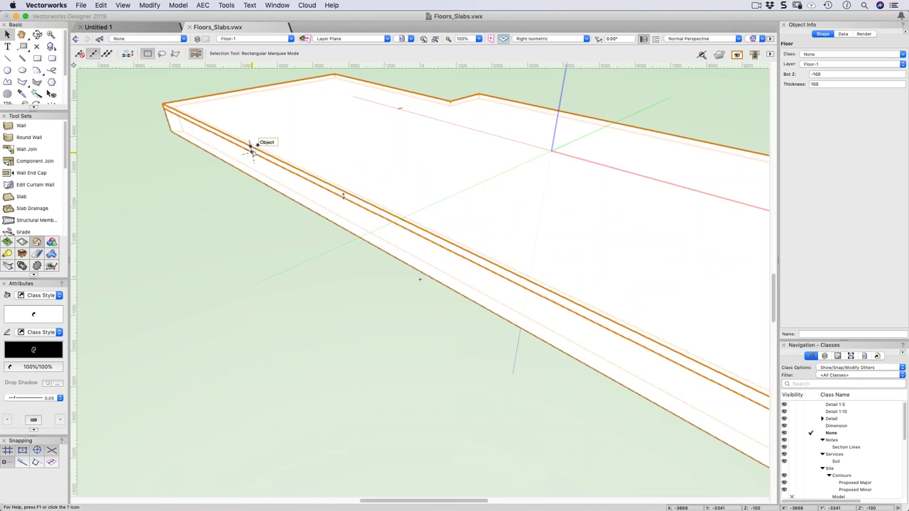
middle_click_drag(252, 148, 289, 169, "shift")
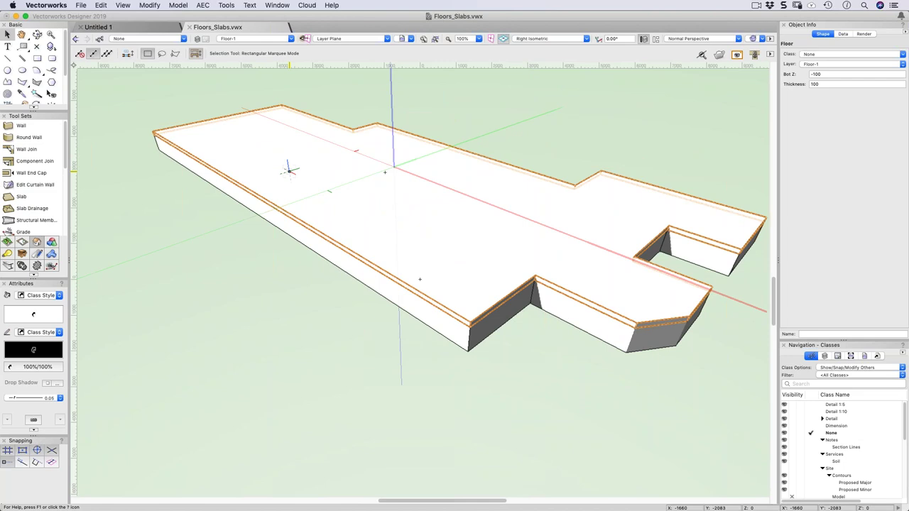
key("4")
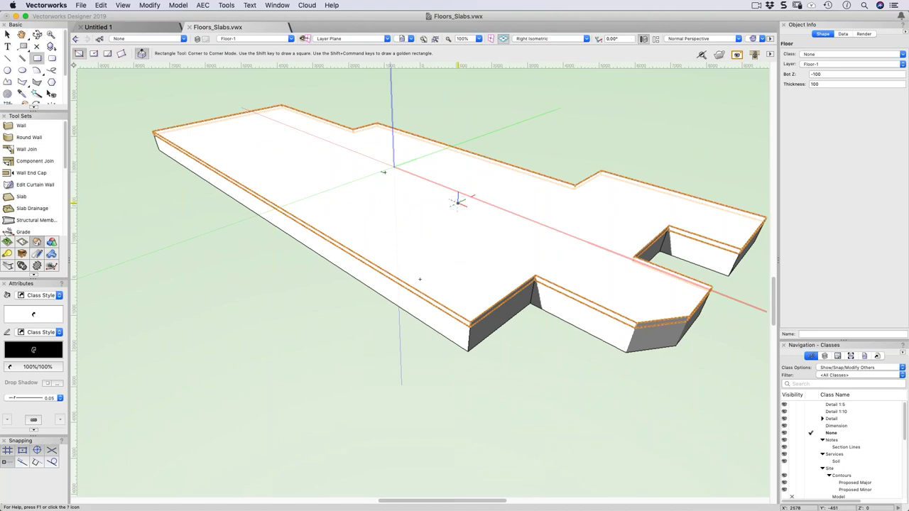
left_click(318, 220)
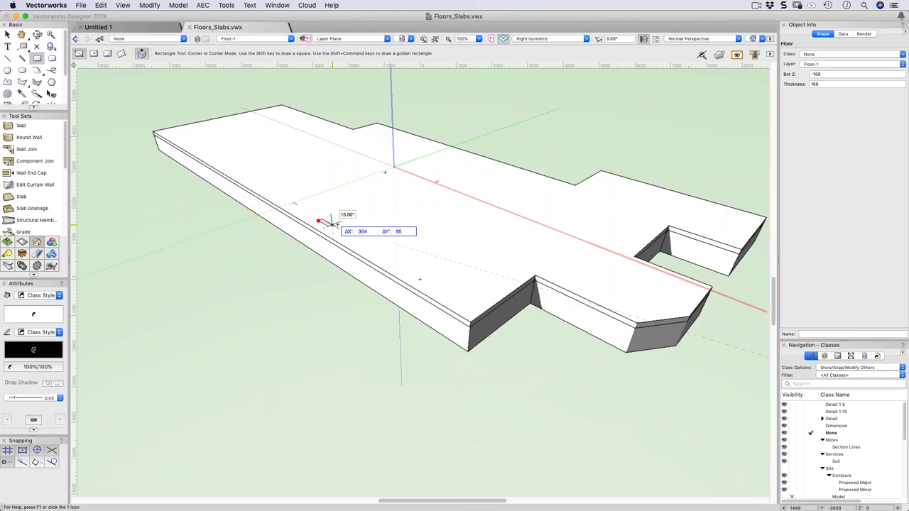
left_click(367, 233)
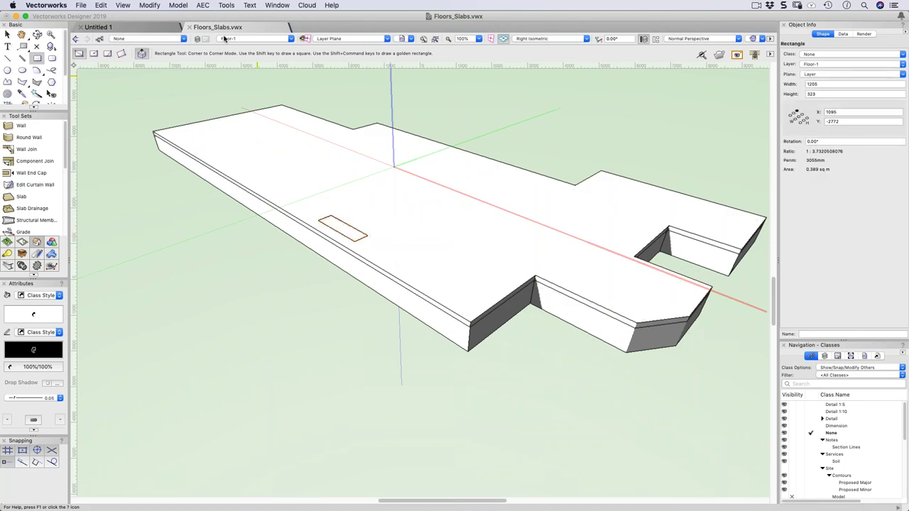
Create a floor from the small rectangle with a Bottom Z of 850 and a thickness of 50
left_click(203, 5)
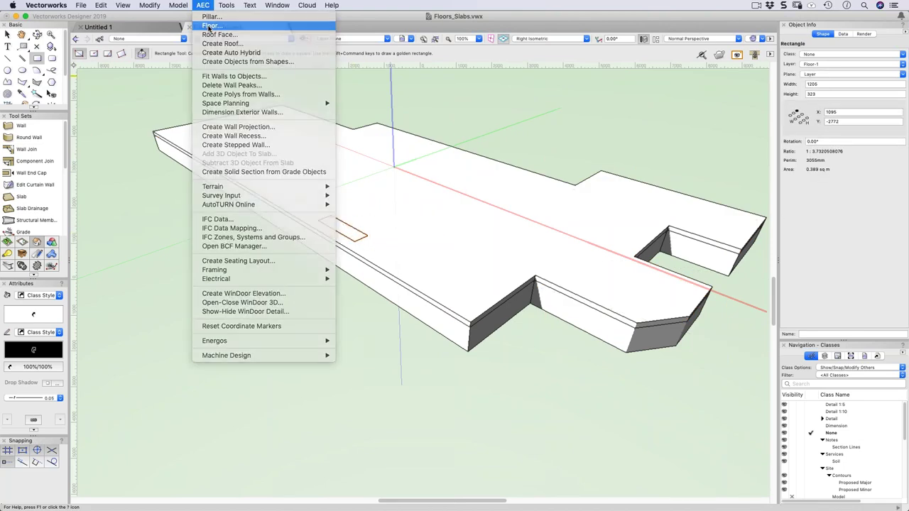
left_click(211, 25)
type("850")
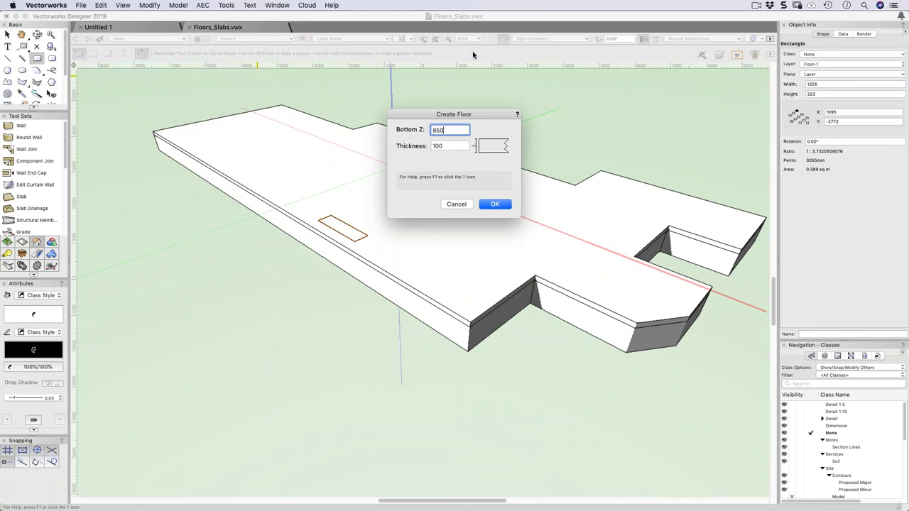
key("Tab")
type("50")
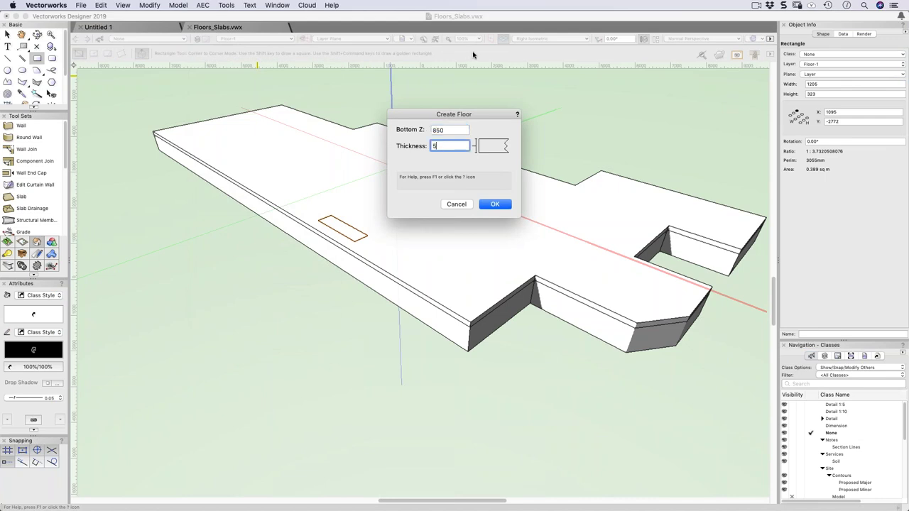
key("Return")
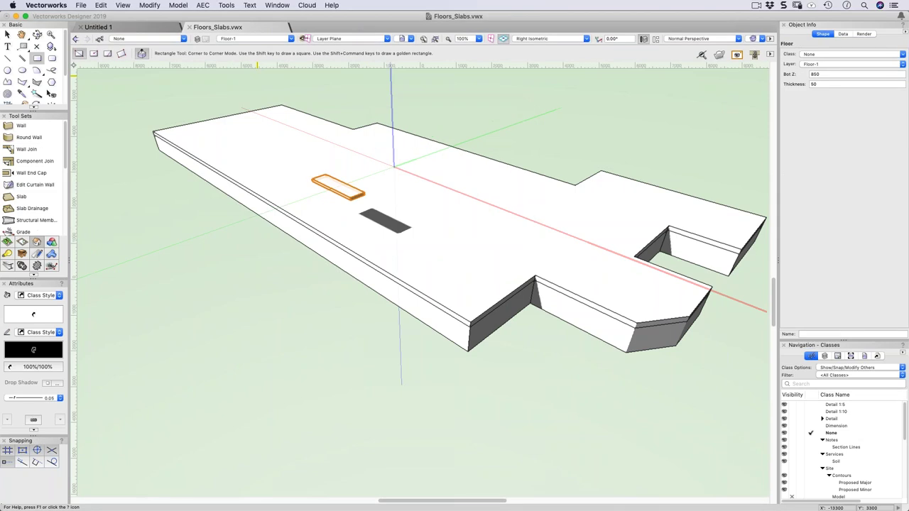
In plan, duplicate the small raised floor and shrink the copy inward on both short sides and its upper long edge
key("F5")
scroll(430, 286, "up", 2)
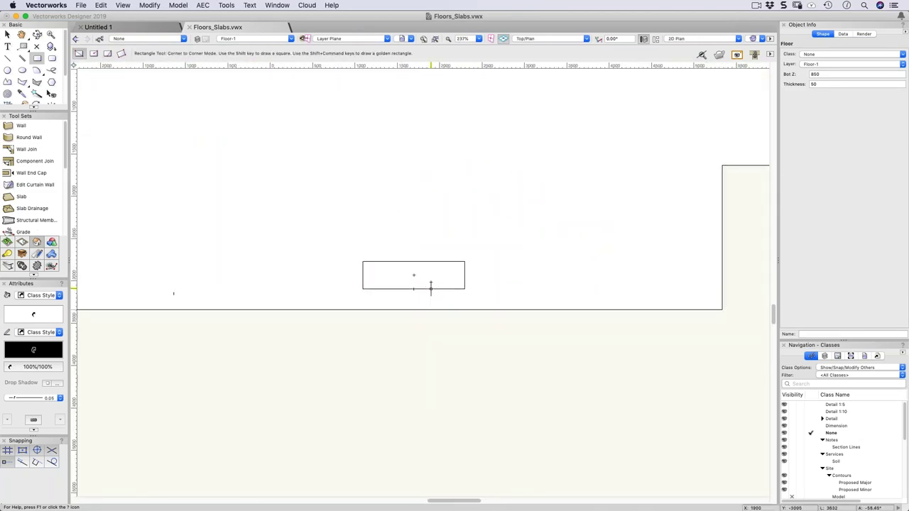
key("x")
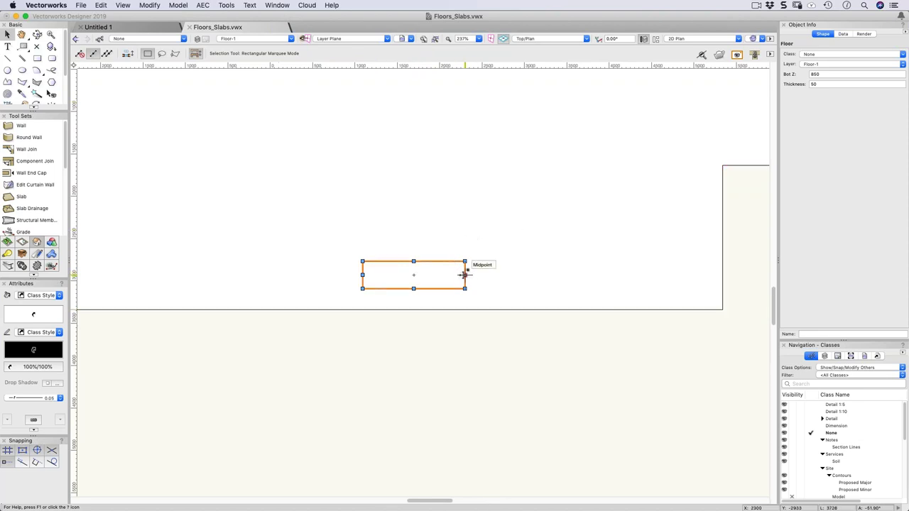
left_click_drag(464, 275, 457, 275)
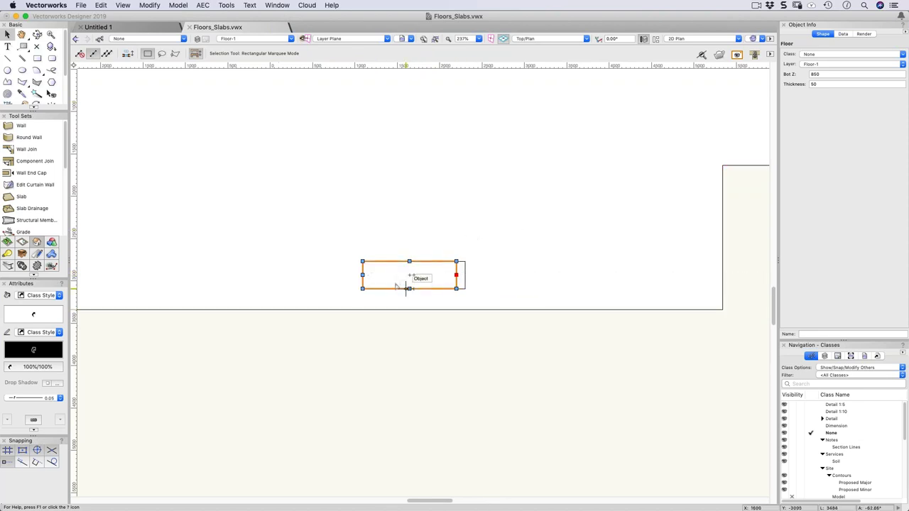
left_click_drag(363, 274, 413, 269)
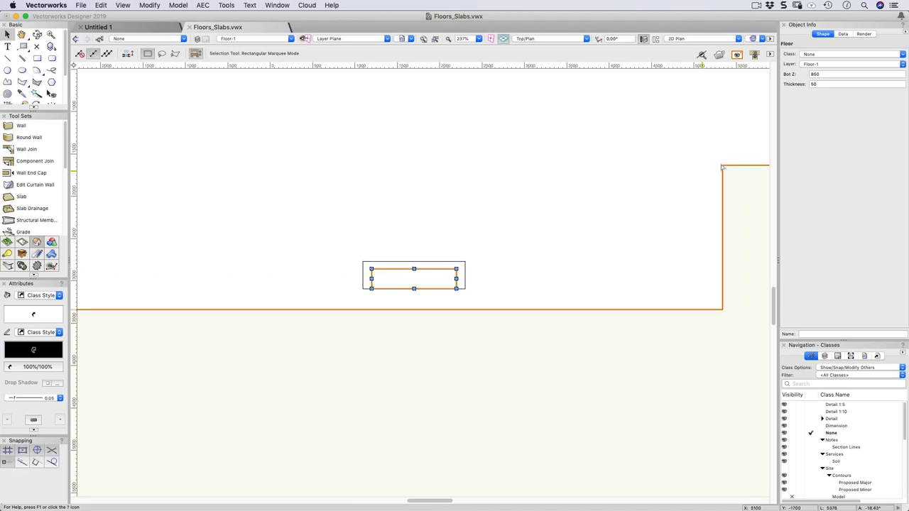
Set the smaller floor copy's Bot Z to 200 and thickness to 650, and inspect it in 3D
left_click(823, 74)
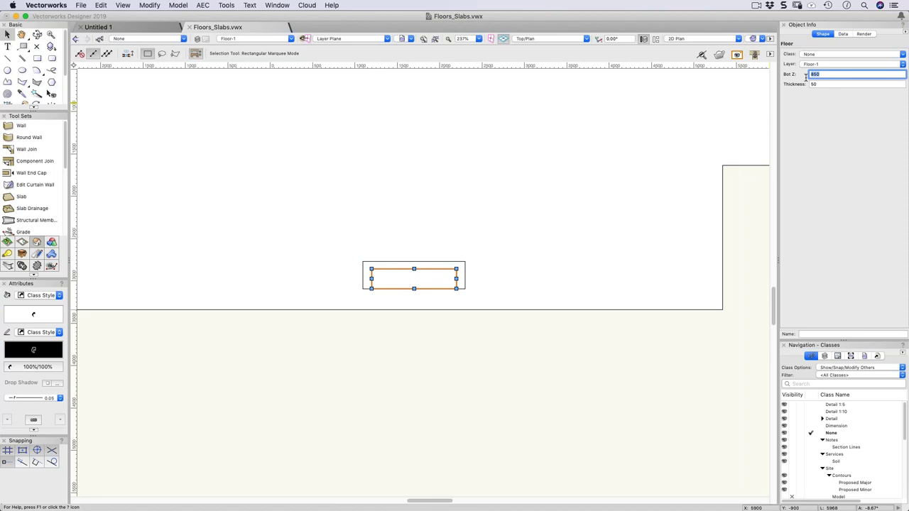
type("200")
key("Tab")
type("650")
key("Return")
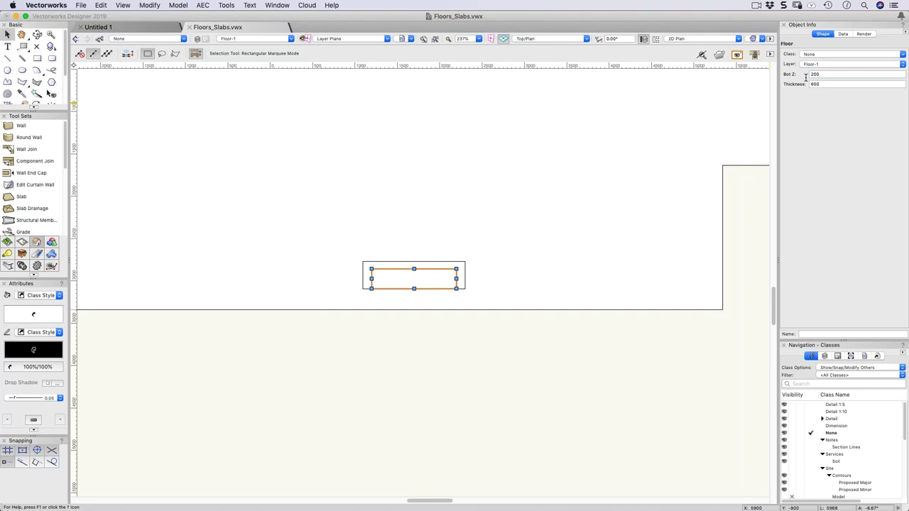
key("3")
mouse_move(491, 276)
middle_mouse_down("ctrl")
mouse_move(414, 249)
mouse_move(300, 229)
mouse_move(288, 234)
mouse_move(290, 257)
middle_mouse_up("ctrl")
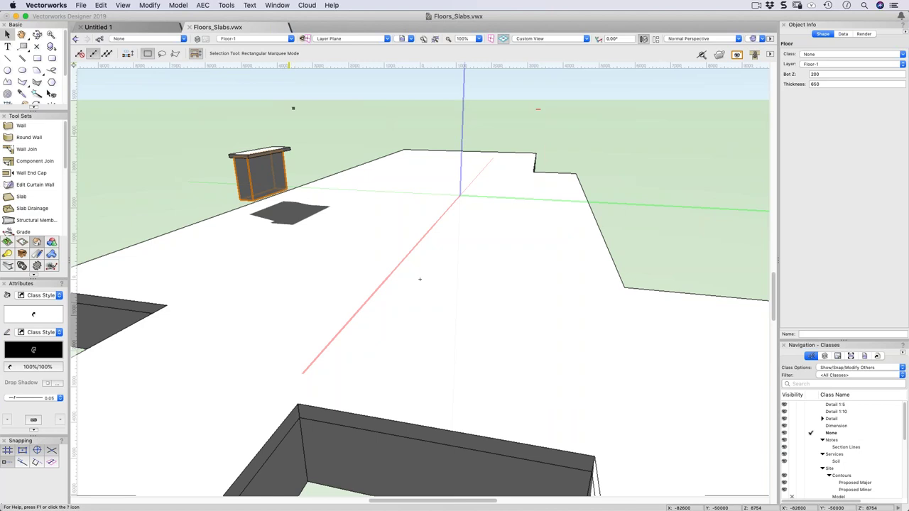
Undo the two small raised floors and their rectangle, back to the main floor alone
key("super+z")
key("super+z")
key("super+z")
key("super+z")
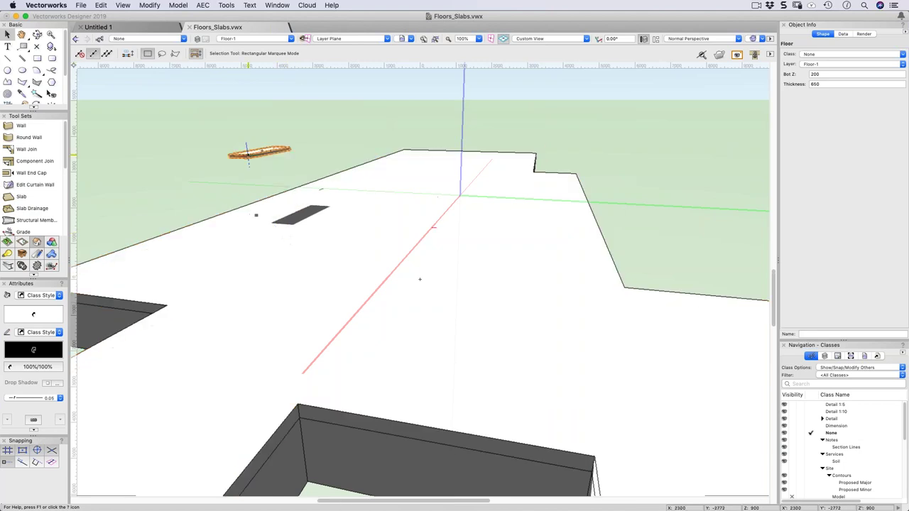
key("super+z")
key("super+z")
key("super+z")
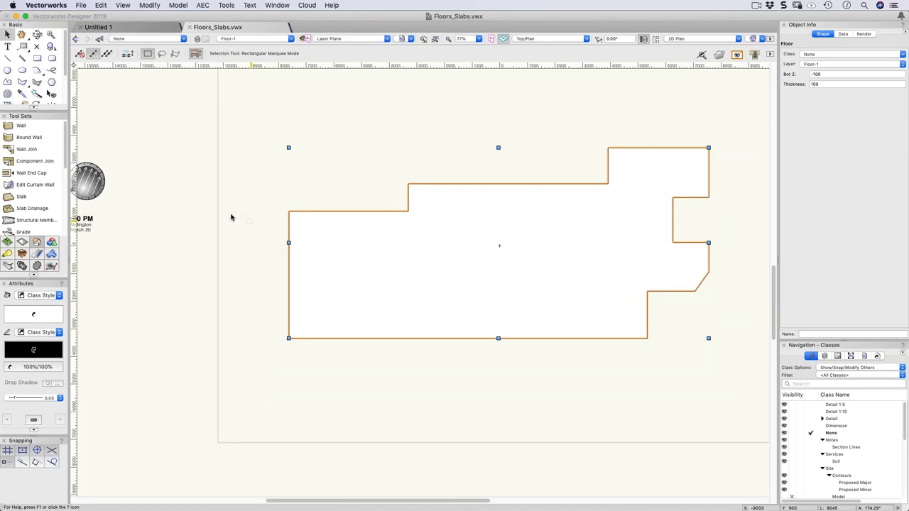
Try to edit the main floor's outline directly with the Reshape tool
scroll(47, 84, "down", 2)
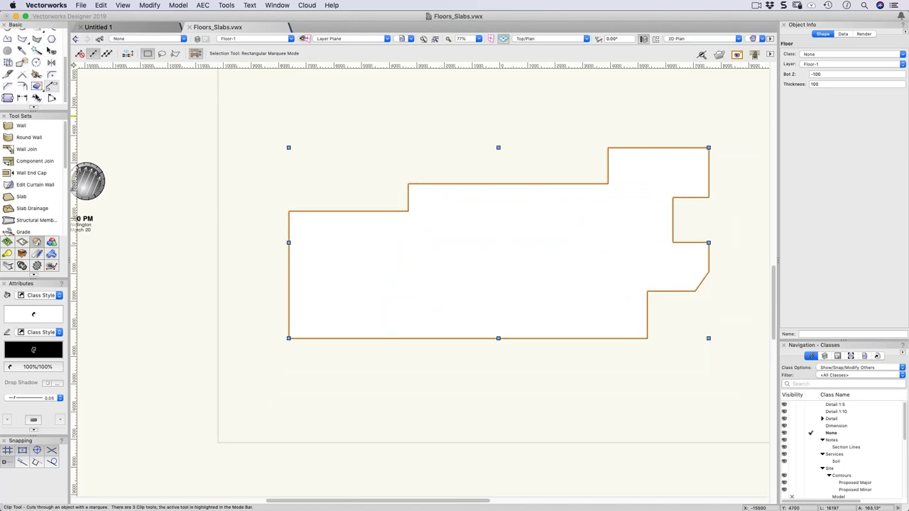
left_click_drag(34, 108, 32, 152)
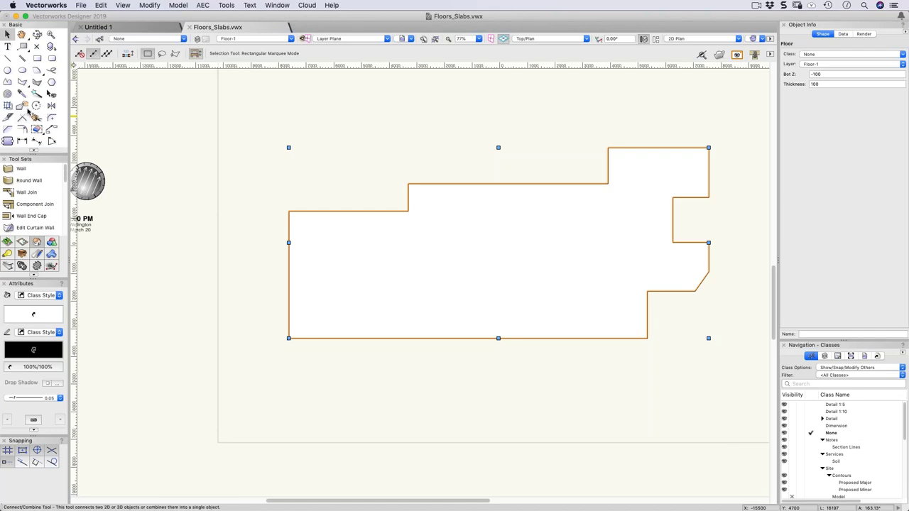
left_click(22, 105)
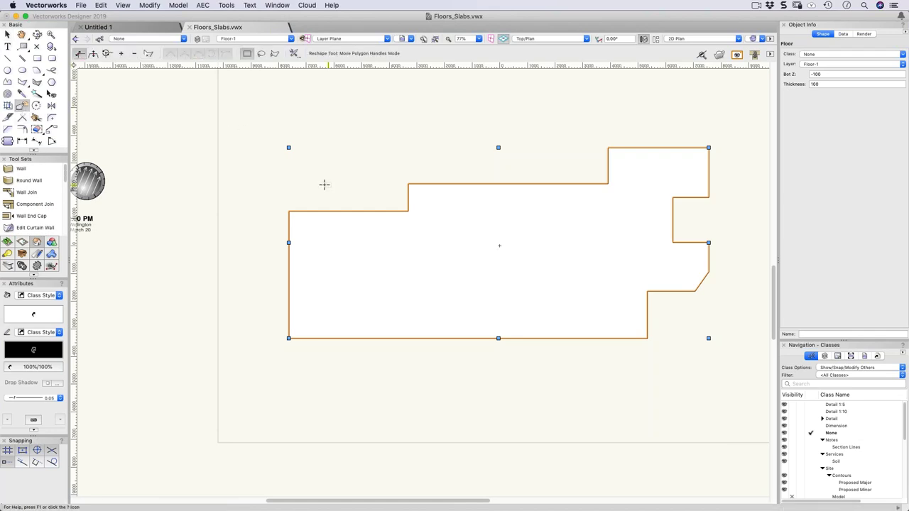
left_click(316, 205)
left_click(324, 211)
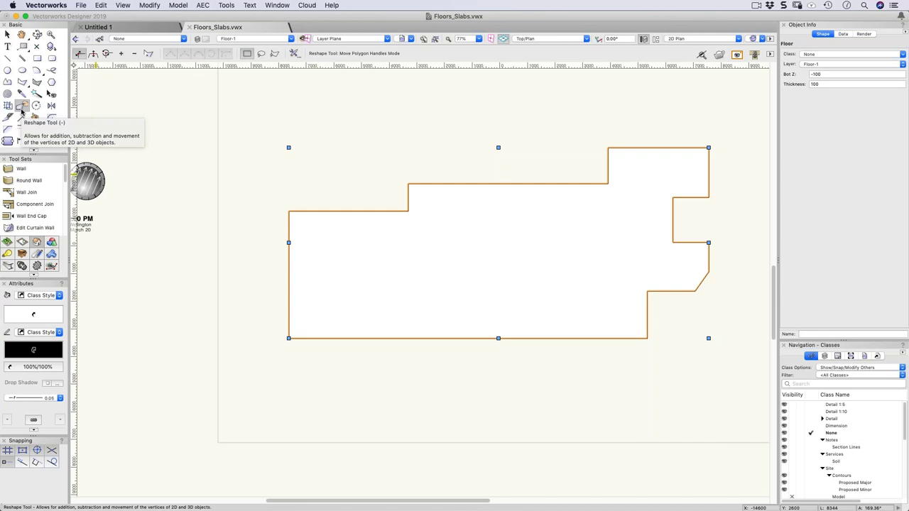
Open the main floor's outline polygon for editing
left_click(111, 74)
key("x")
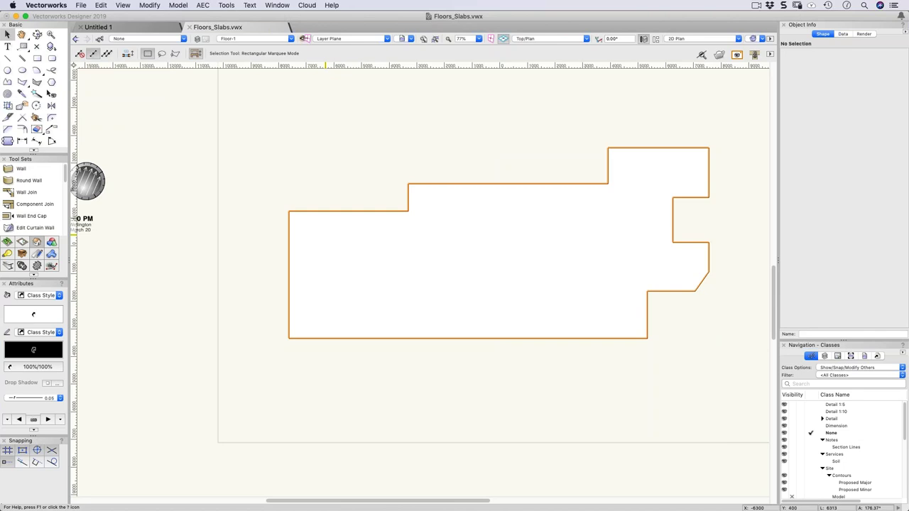
double_click(325, 234)
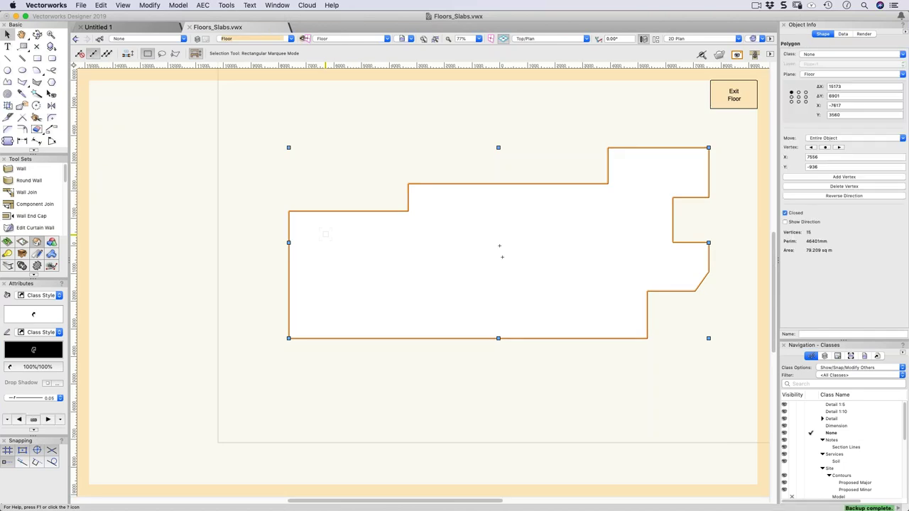
Move the outline polygon's left edge inward by about 1517 mm with the Reshape tool
left_click(21, 108)
left_click_drag(289, 274, 330, 275)
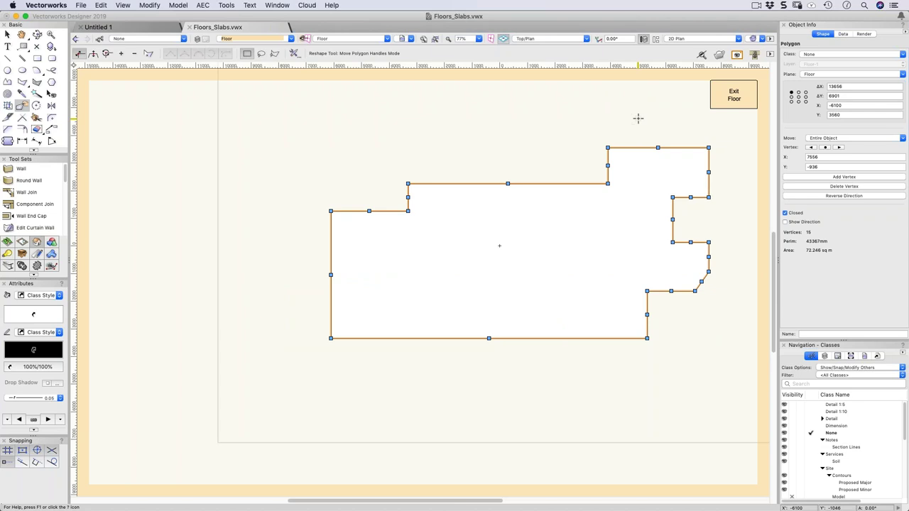
Show other objects in edit mode, return the left edge to the foundation wall's outer face, and leave floor editing
left_click(738, 57)
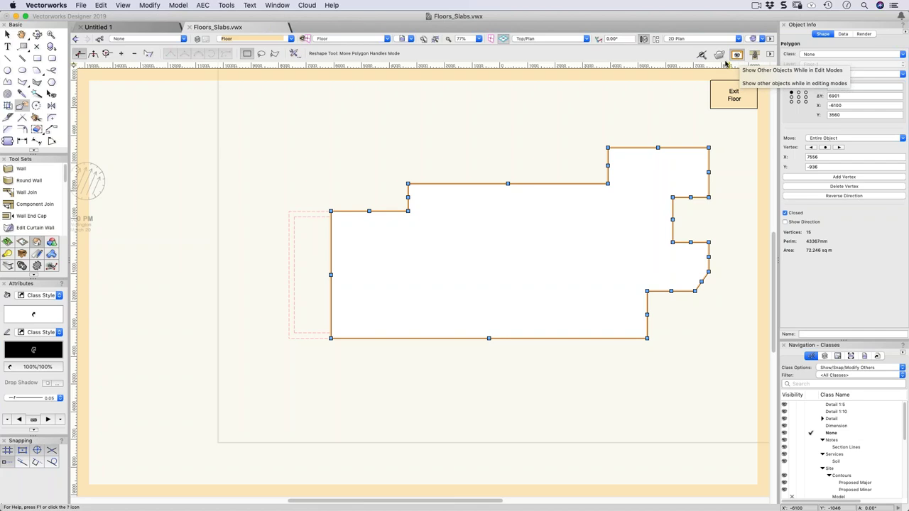
left_click_drag(332, 274, 289, 275)
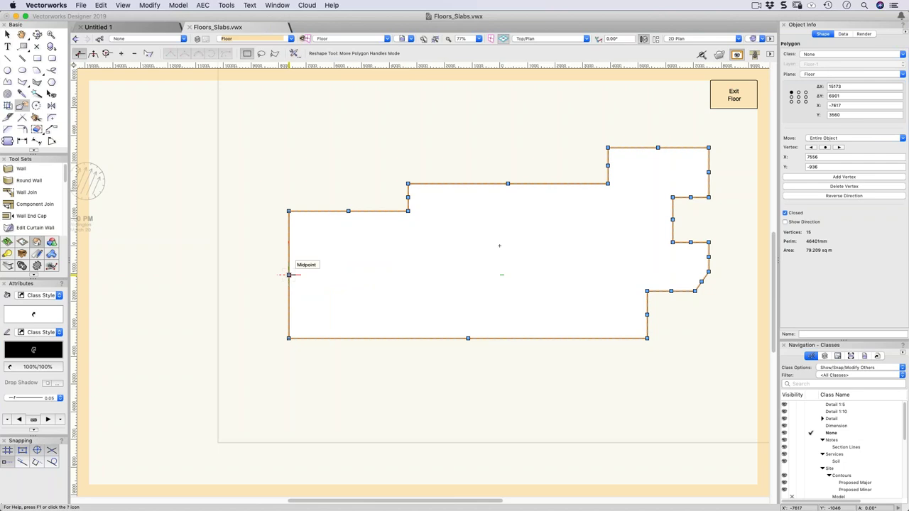
left_click(717, 99)
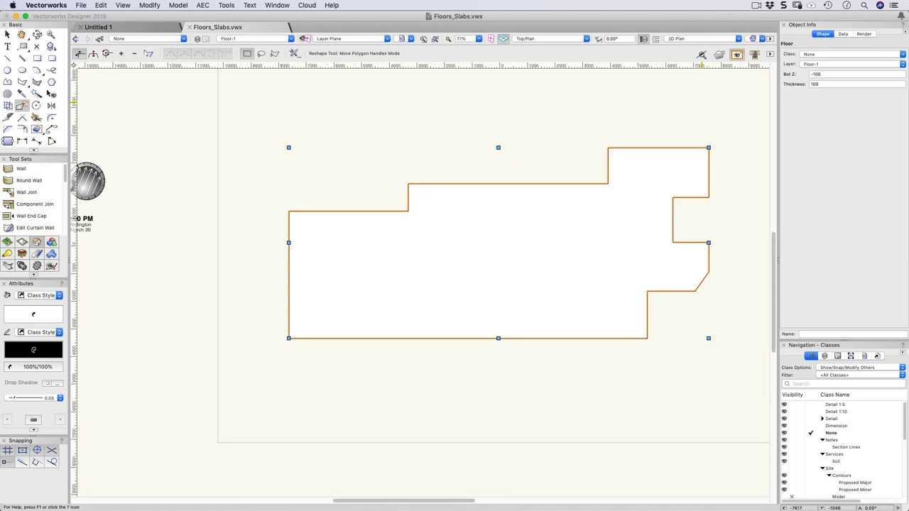
Draw a square of about 1279 mm at the outer corner of the floor's upper projection, in a tilted 3D view
key("shift+c")
left_click_drag(657, 168, 681, 146)
middle_click_drag(663, 154, 422, 244)
scroll(421, 244, "up", 3)
key("4")
left_click(354, 230)
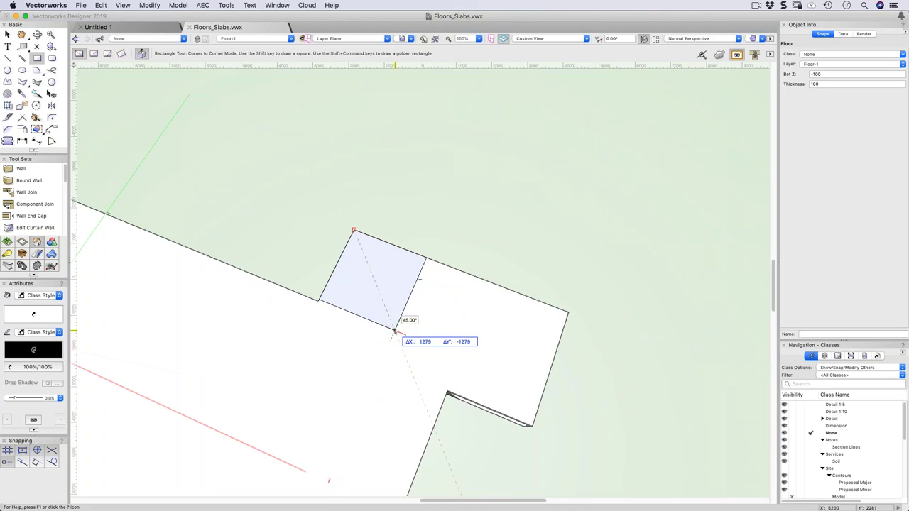
left_click(394, 332)
Cut the square out of the floor using Clip Surface in Top/Plan view
key("super+5")
key("x")
left_click(503, 301, "shift")
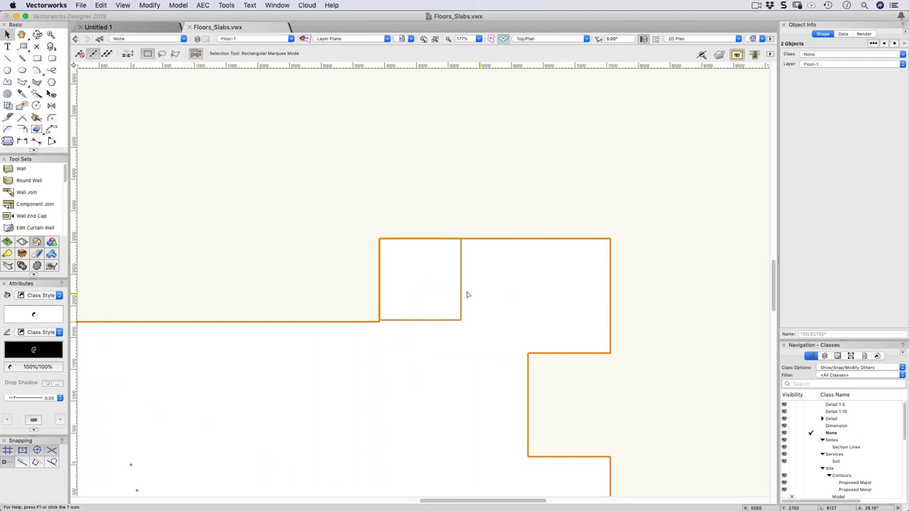
right_click(438, 287)
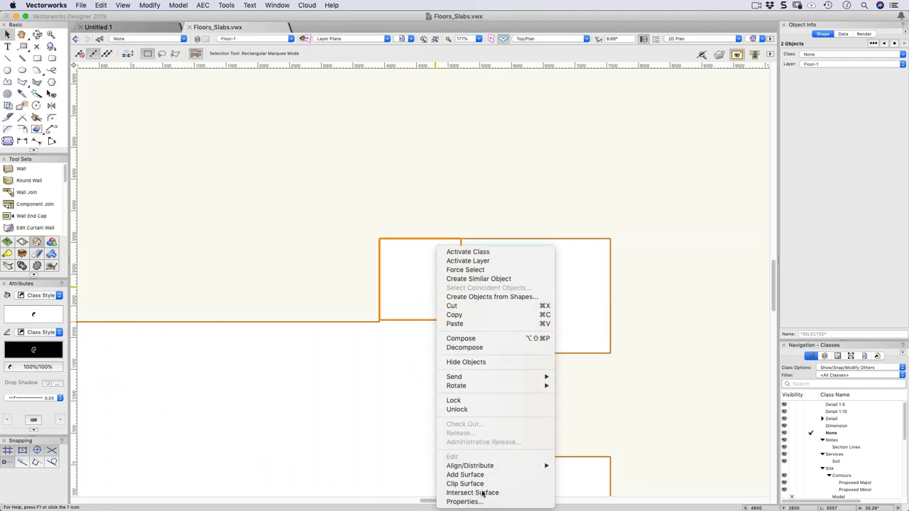
left_click(479, 485)
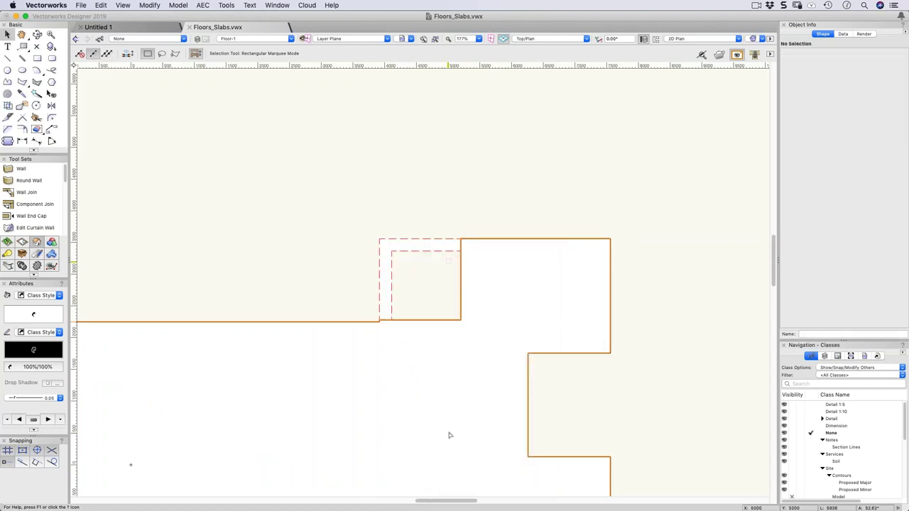
In a right isometric view, draw a circle of about 1930 mm radius overlapping the floor's long straight edge
key("KP_3")
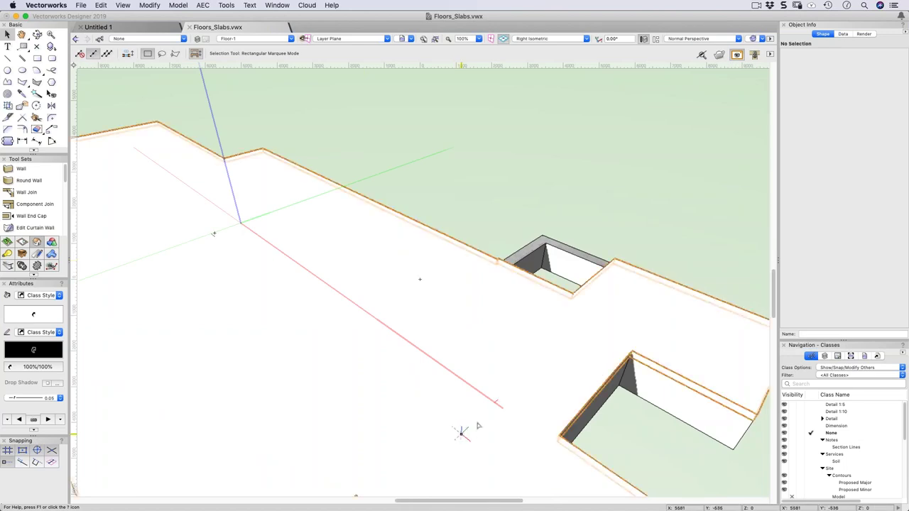
scroll(468, 426, "down", 3)
middle_click_drag(512, 321, 527, 268)
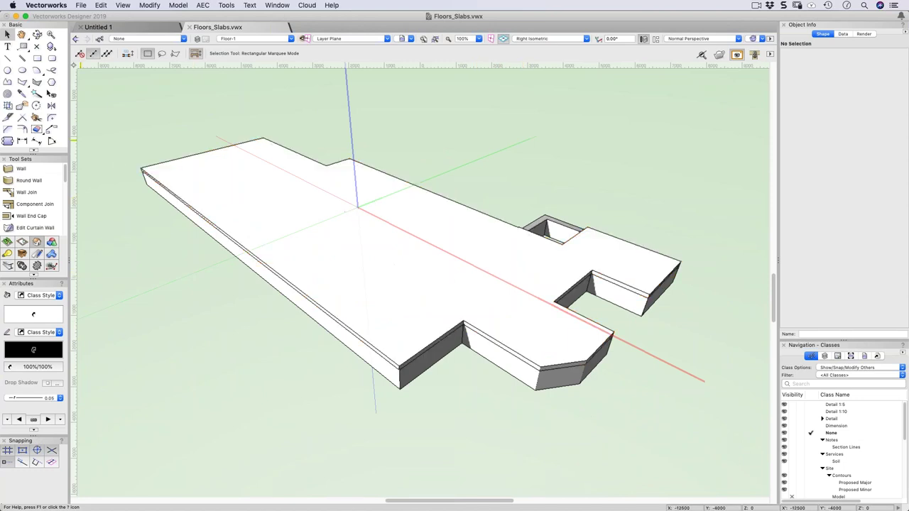
left_click(7, 70)
left_click(228, 235)
left_click(270, 267)
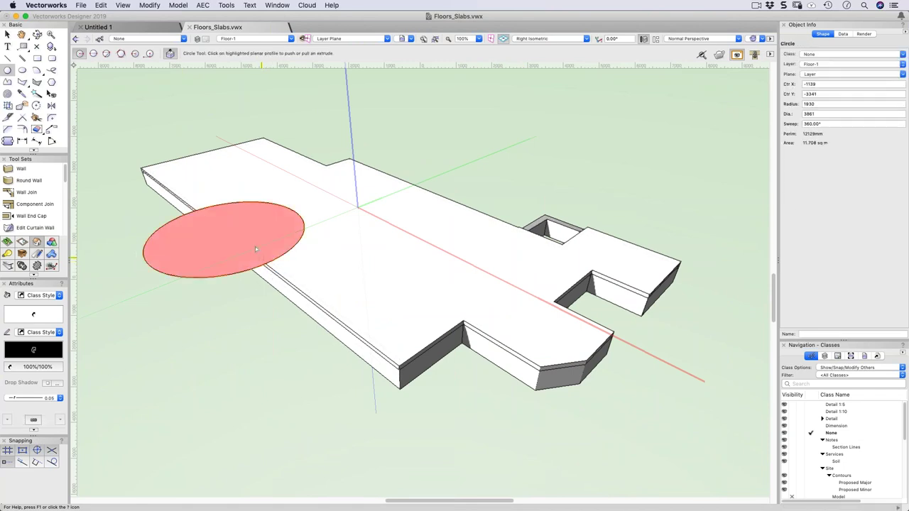
Try to merge the circle with the floor using Add Surface in the isometric view, and undo it
key("x")
left_click(206, 194, "shift")
right_click(180, 230)
key("Escape")
right_click(182, 230)
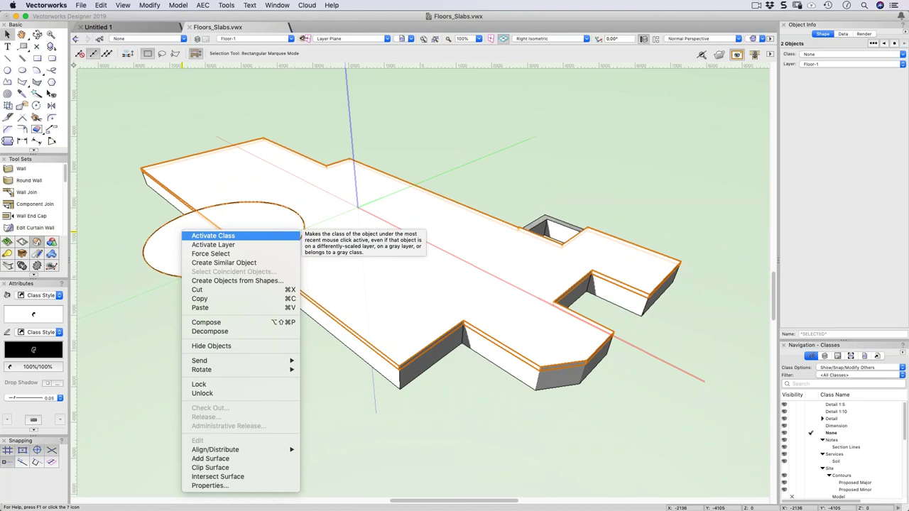
left_click(217, 459)
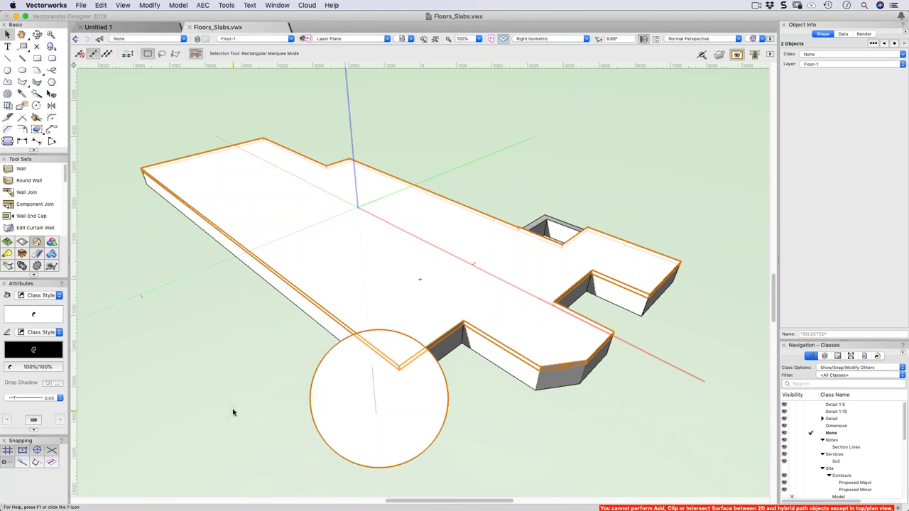
key("super+z")
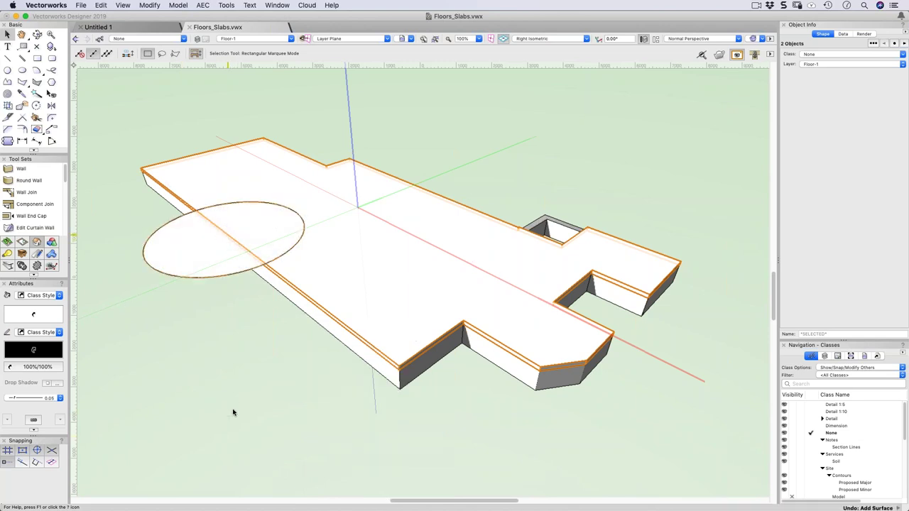
Merge the circle into the floor with Add Surface in Top/Plan view and inspect the result in 3D
key("super+5")
right_click(370, 358)
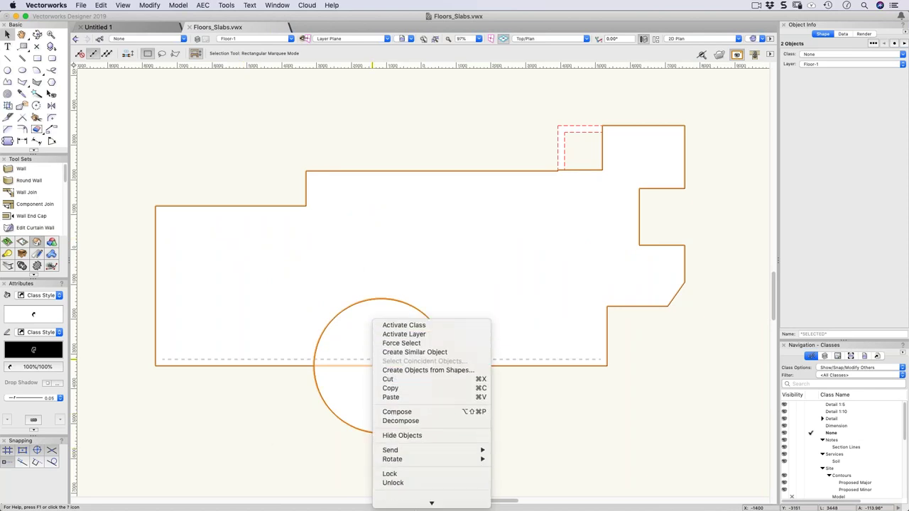
left_click(410, 475)
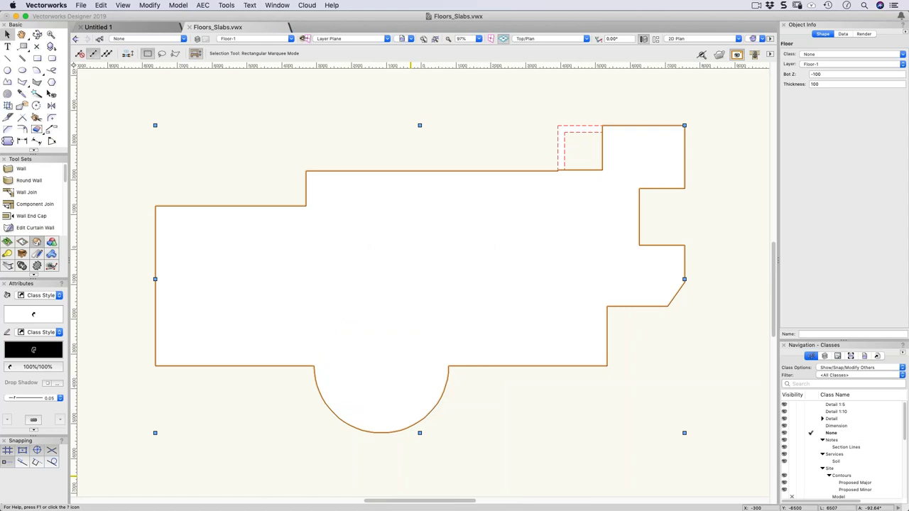
key("super+3")
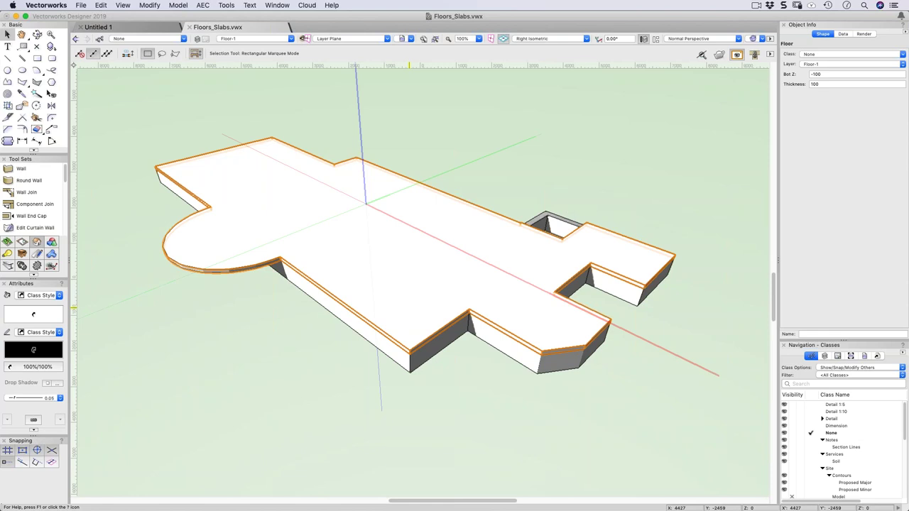
Delete the floor object and set up the Slab tool with the 100mm Concrete Slab style
key("Delete")
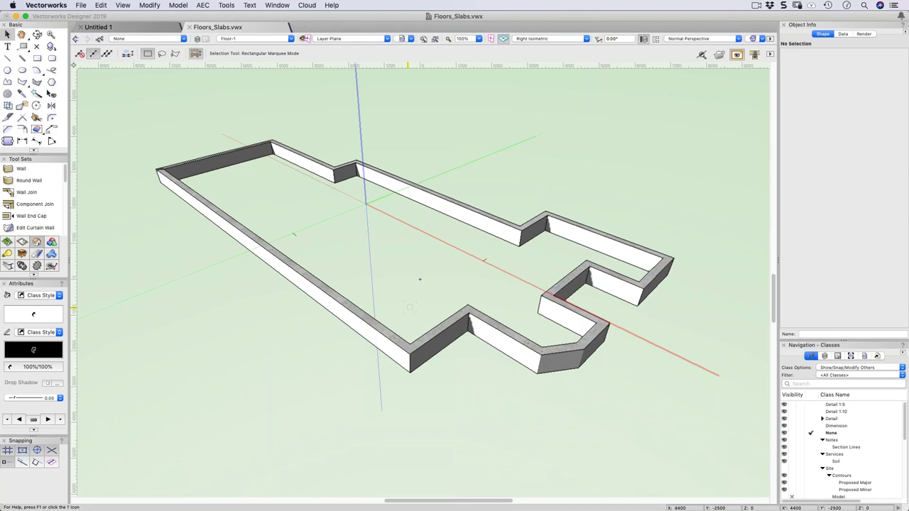
scroll(24, 201, "down", 2)
scroll(23, 201, "down", 5)
left_click(22, 183)
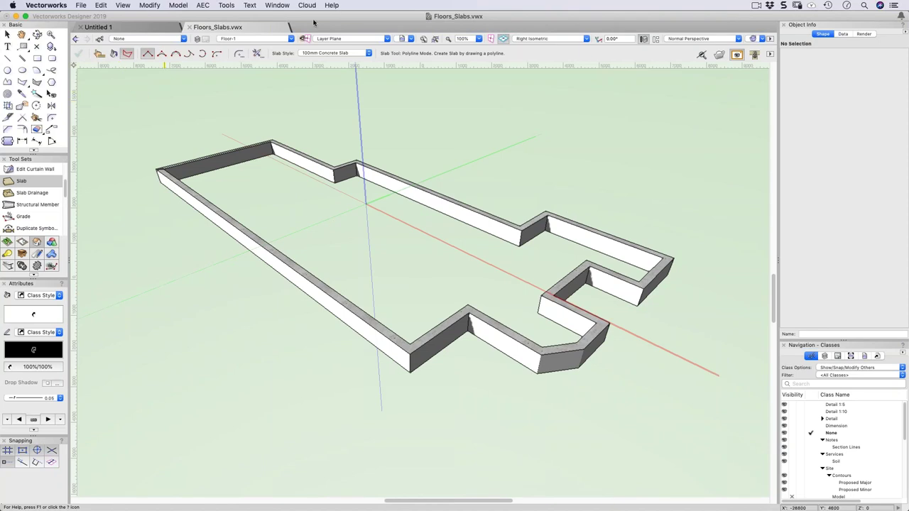
left_click(317, 54)
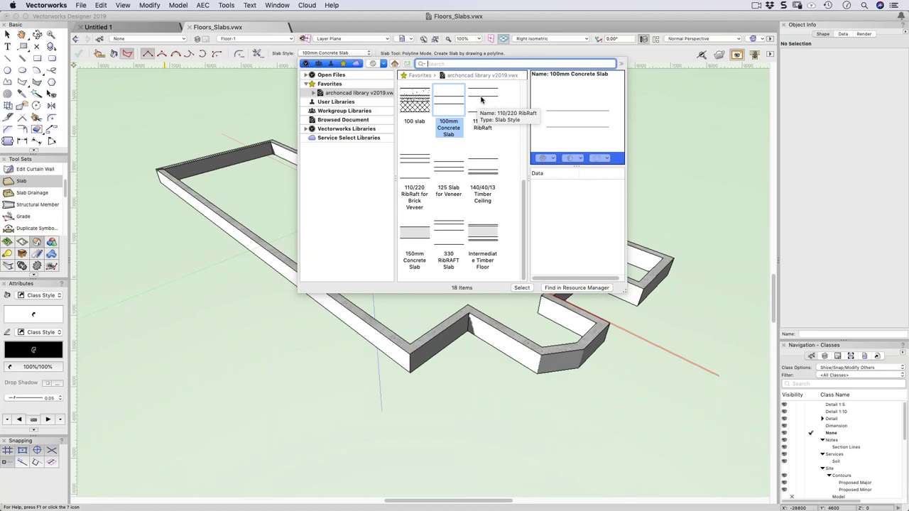
left_click(445, 98)
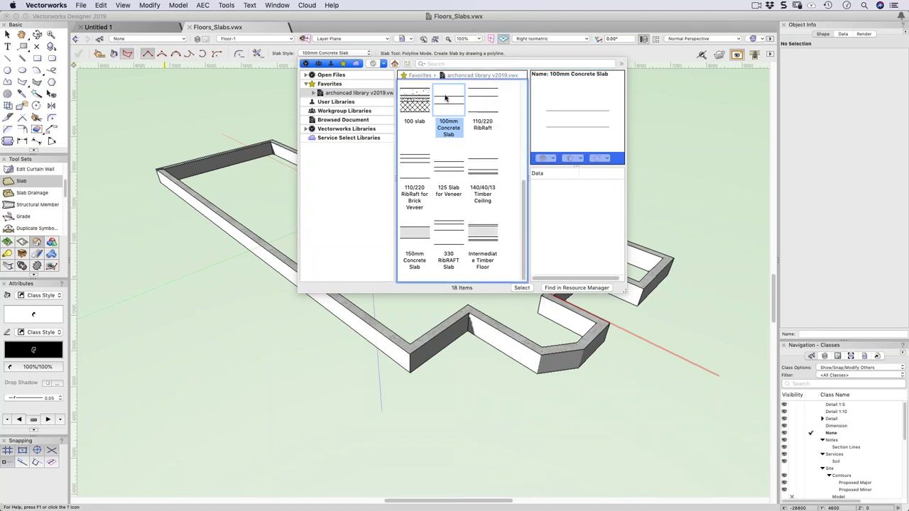
left_click(524, 288)
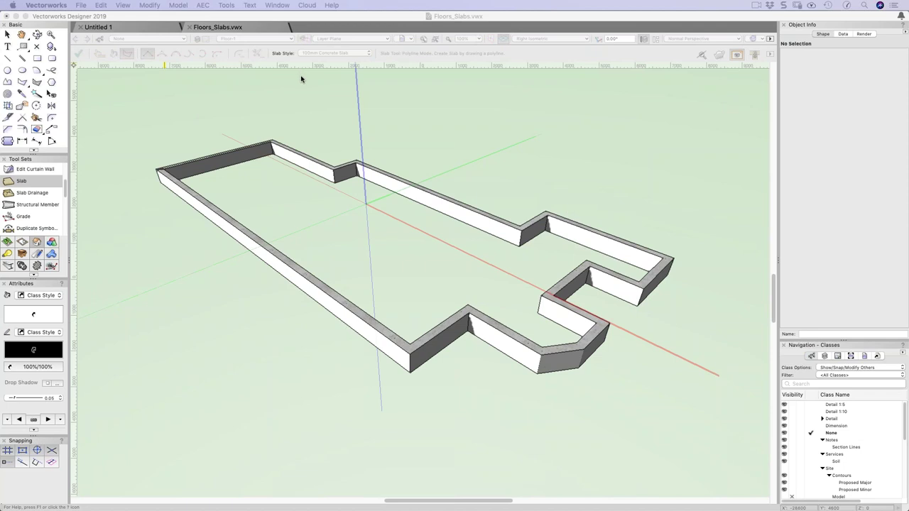
left_click(221, 153)
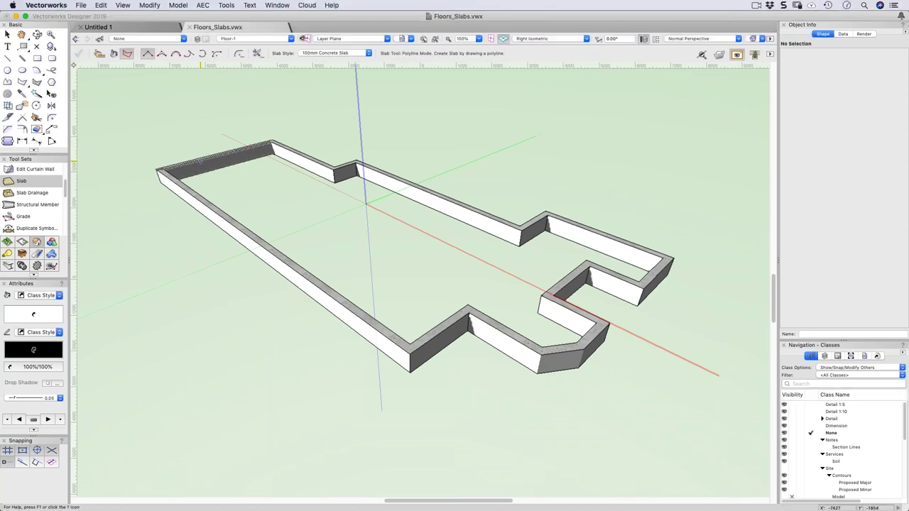
Draw a rough polyline slab along the upper foundation walls in Top/Plan view, and undo it
key("super+5")
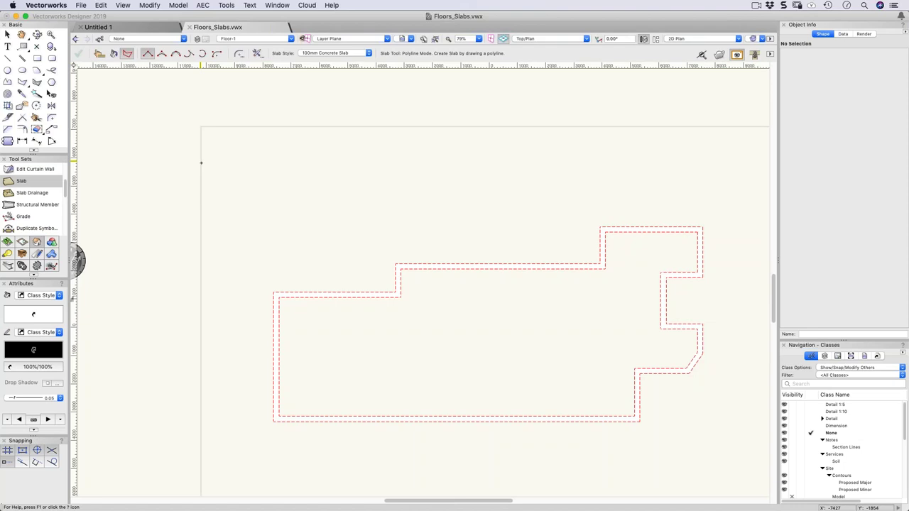
left_click(273, 292)
left_click(395, 292)
left_click(395, 264)
left_click(600, 264)
left_click(600, 227)
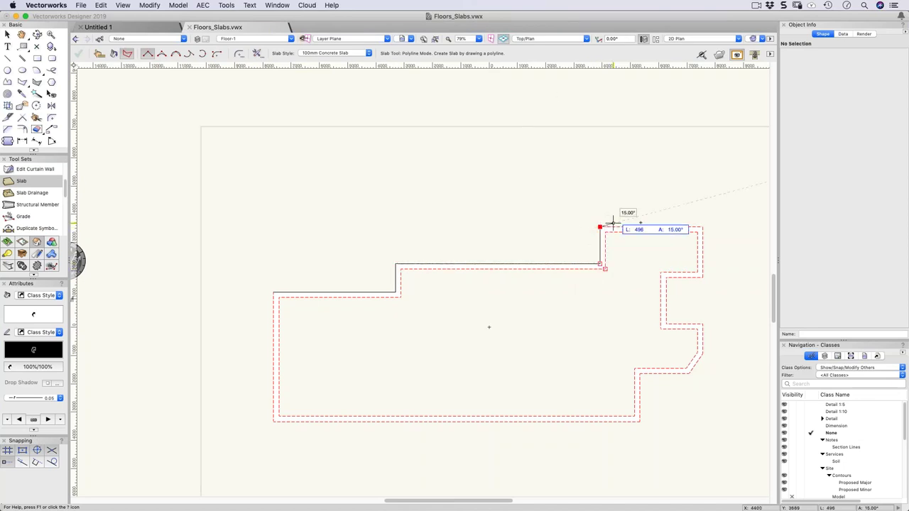
left_click(650, 227)
double_click(627, 316)
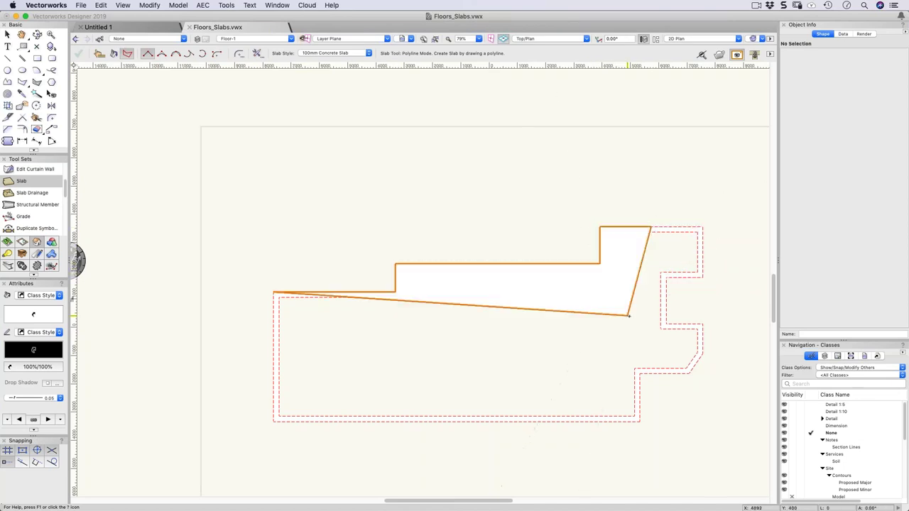
key("super+z")
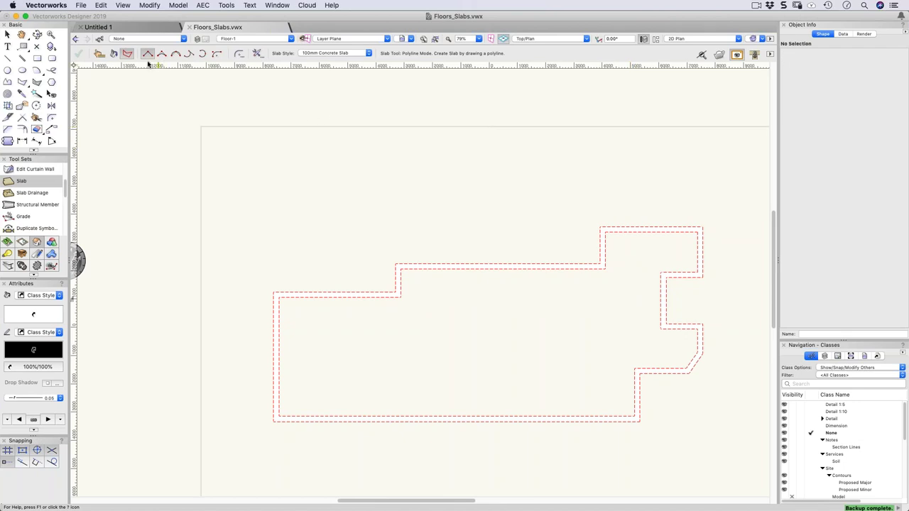
Create a slab in Picked Walls mode from all the foundation walls around the perimeter, and show it in right isometric view
left_click(99, 54)
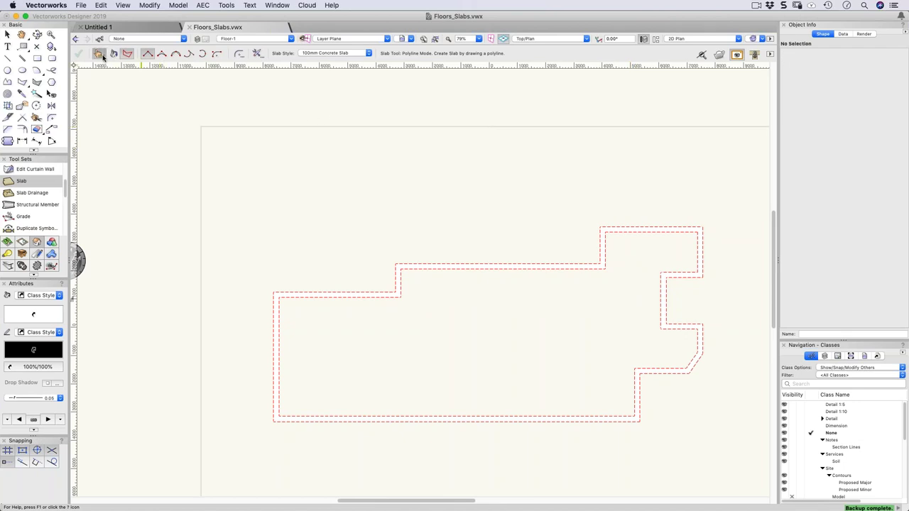
left_click(277, 331)
left_click(310, 295)
left_click(399, 282)
left_click(436, 267)
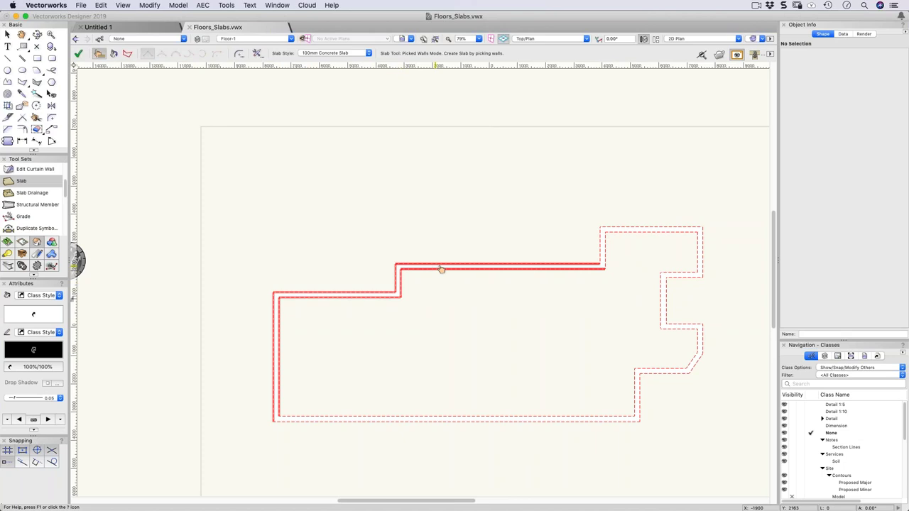
left_click(606, 243)
left_click(618, 234)
left_click(700, 253)
left_click(685, 280)
left_click(664, 305)
left_click(683, 326)
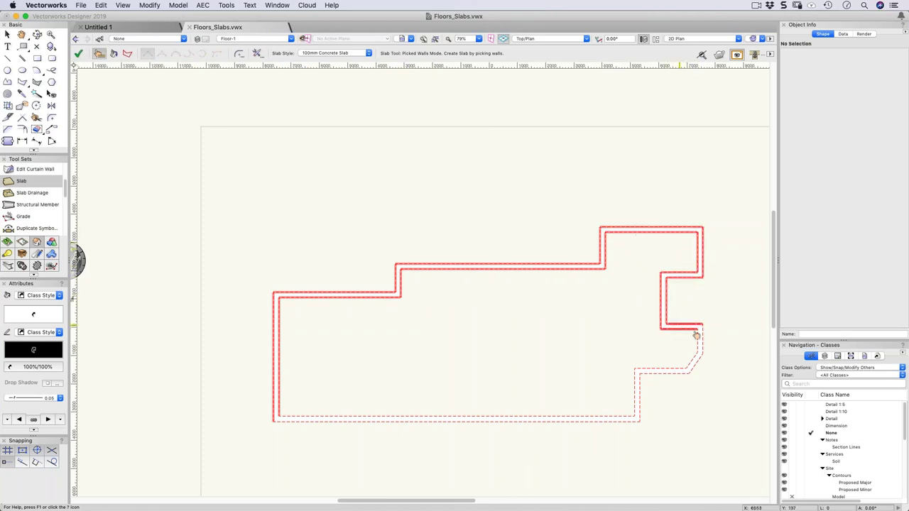
left_click(698, 359)
left_click(681, 370)
left_click(639, 387)
left_click(543, 423)
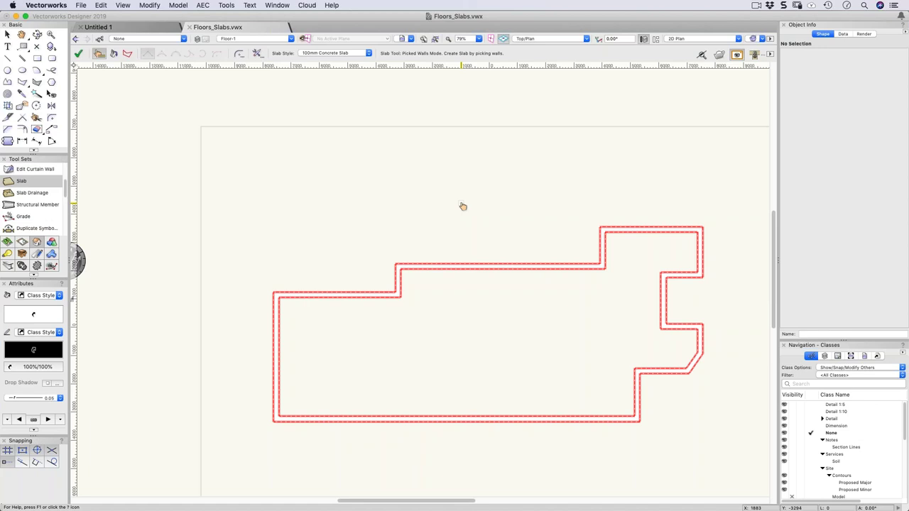
left_click(78, 53)
key("super+3")
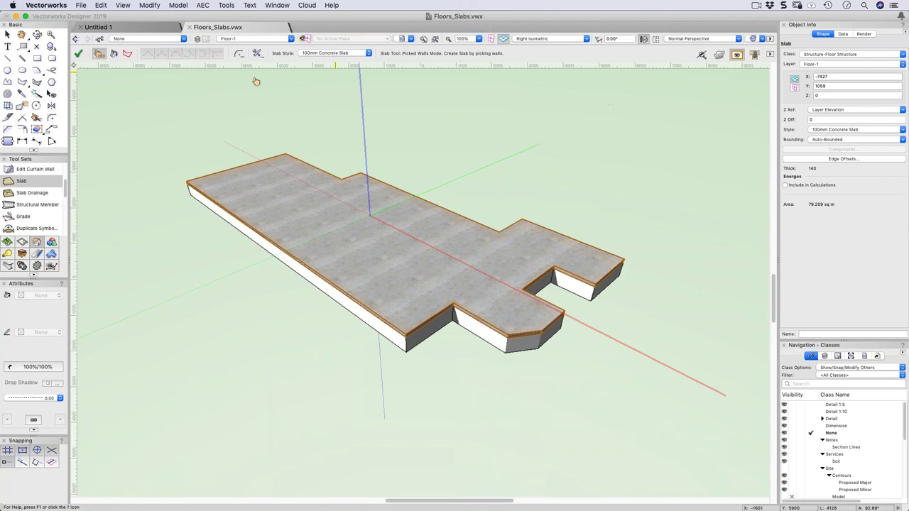
Replace the slab's style with 100 slab from the favorites library, keeping the existing textures for all name conflicts
left_click(8, 34)
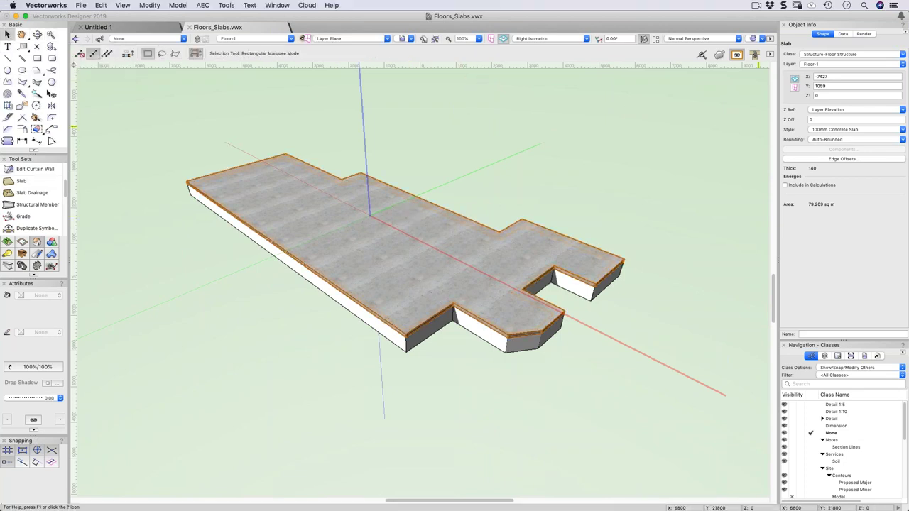
left_click(850, 130)
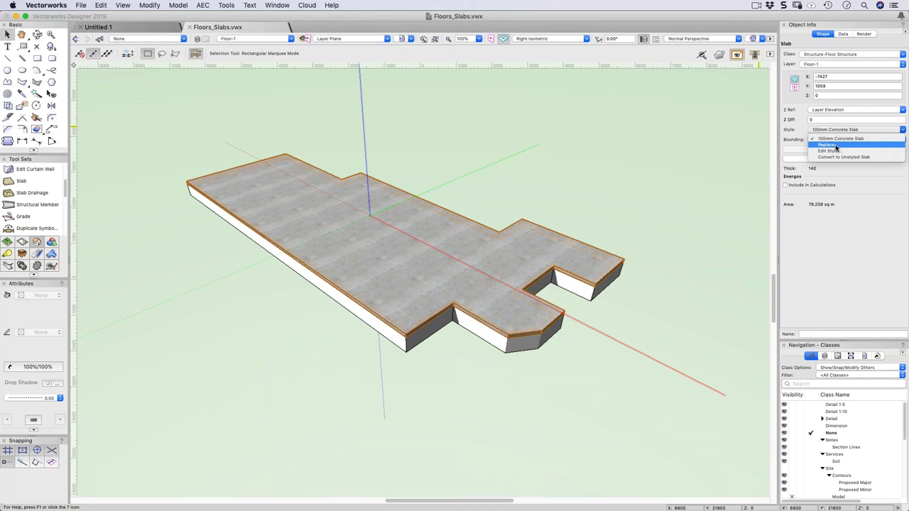
left_click(836, 146)
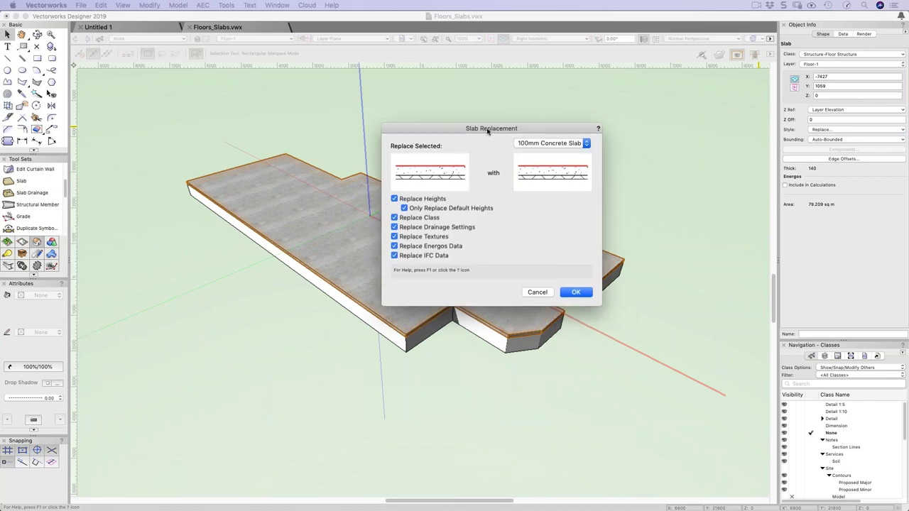
left_click(564, 136)
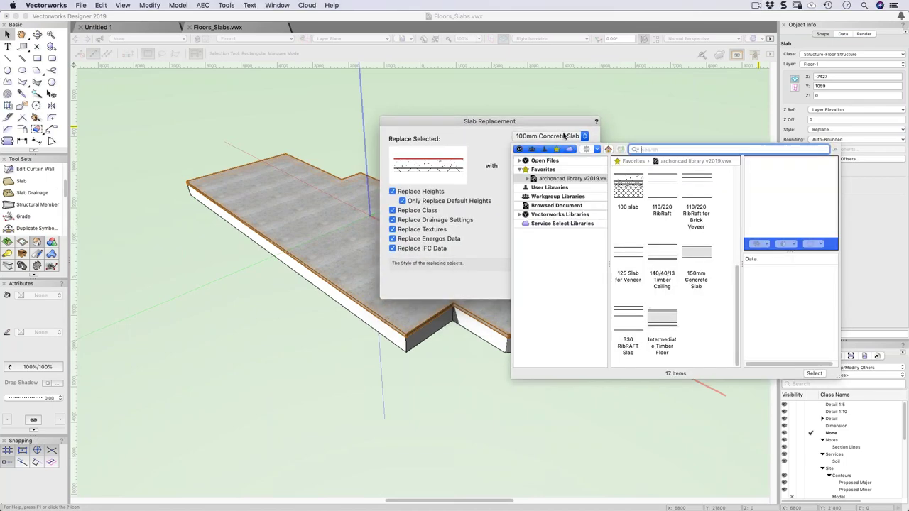
left_click(627, 181)
left_click(813, 374)
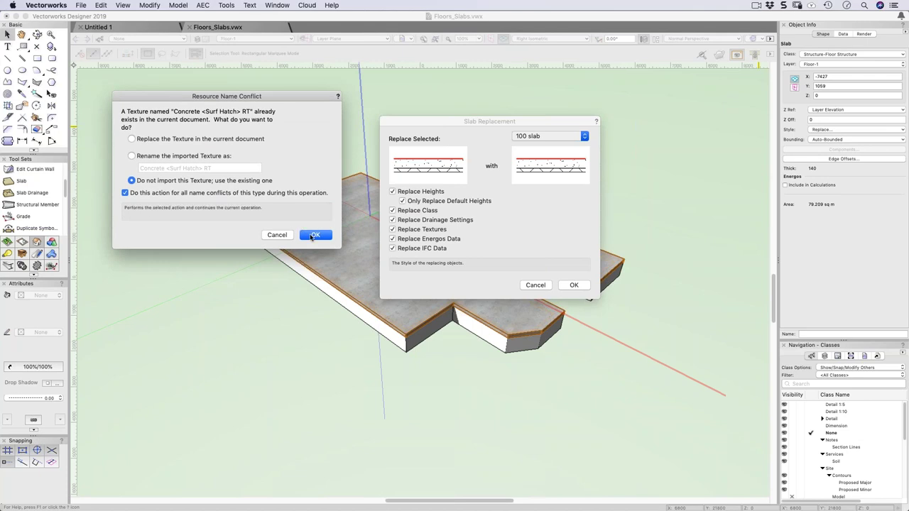
left_click(313, 235)
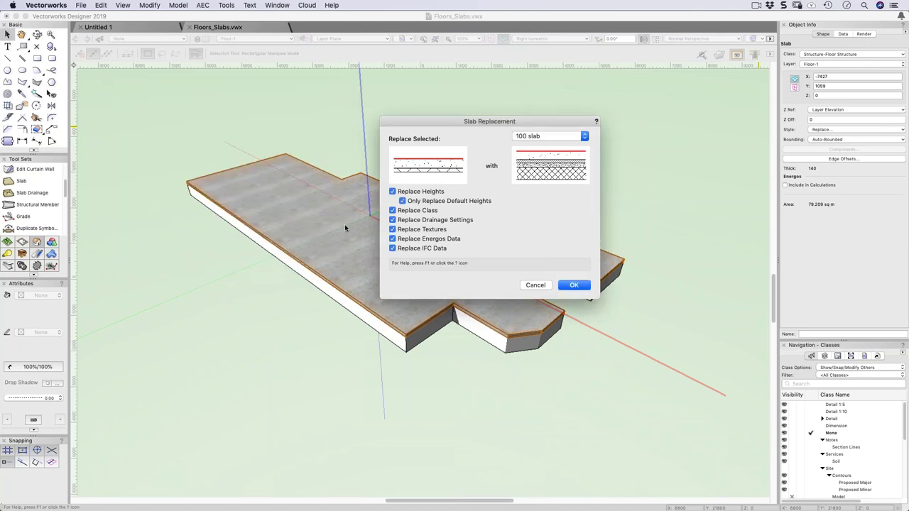
left_click(571, 285)
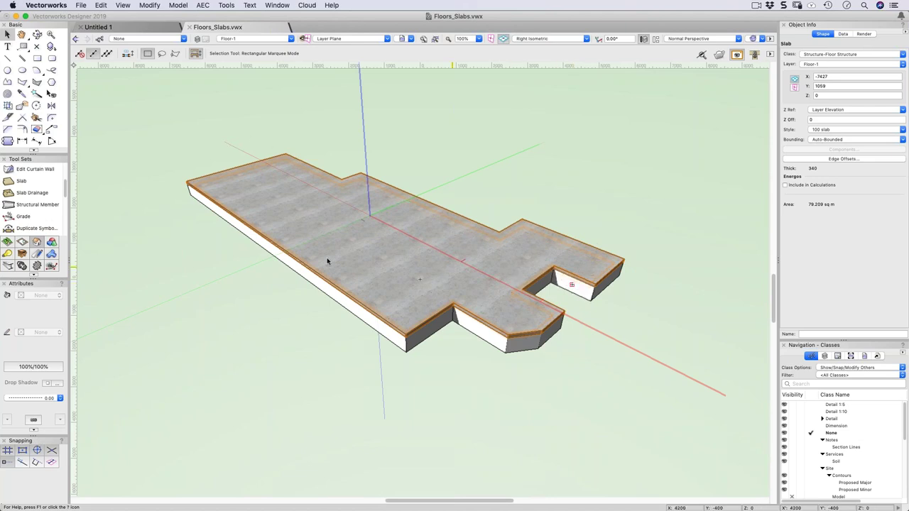
Try the datum on the Sand component and back on the Concrete Slab component in the Slab tool's preferences, discarding the changes
left_click(21, 183)
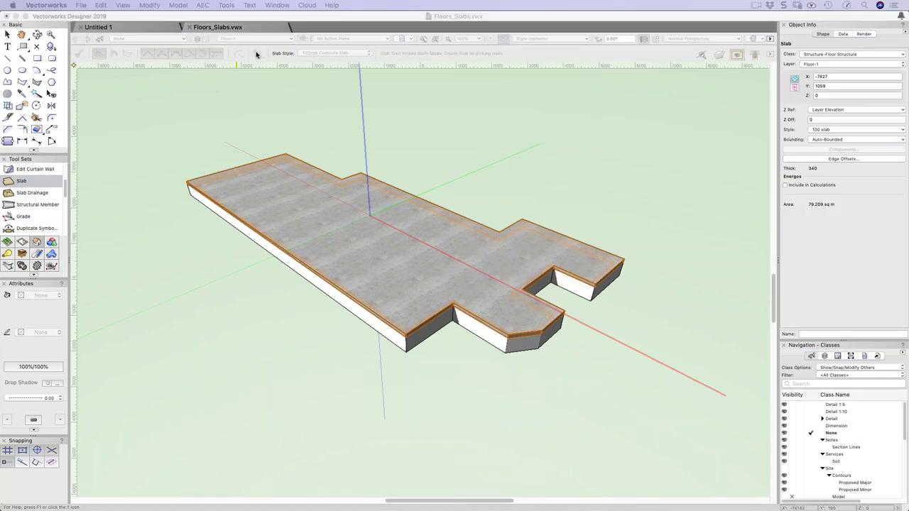
left_click_drag(0, 92, 253, 73)
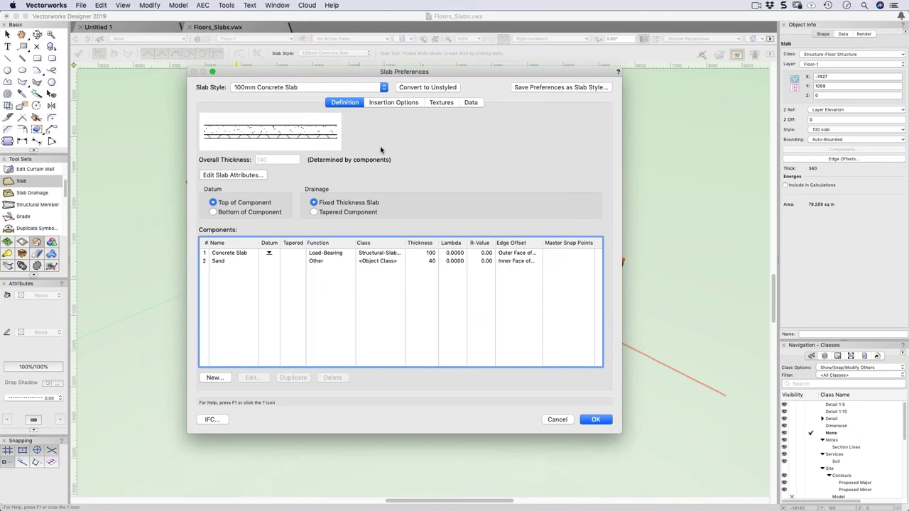
left_click(269, 254)
left_click(269, 256)
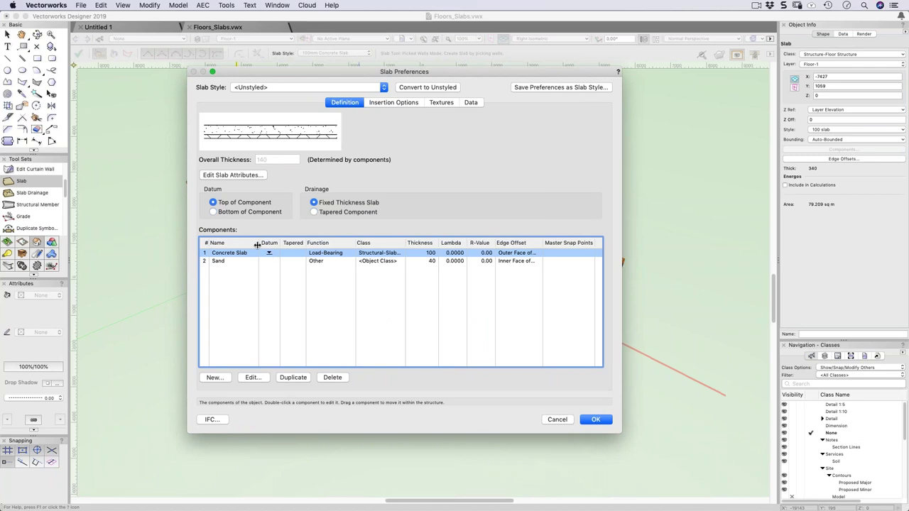
left_click(224, 263)
left_click(269, 262)
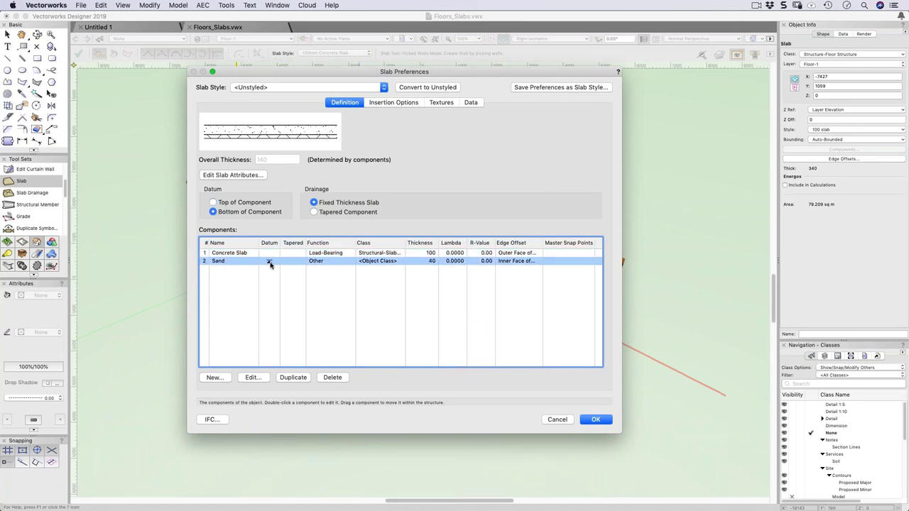
left_click(269, 254)
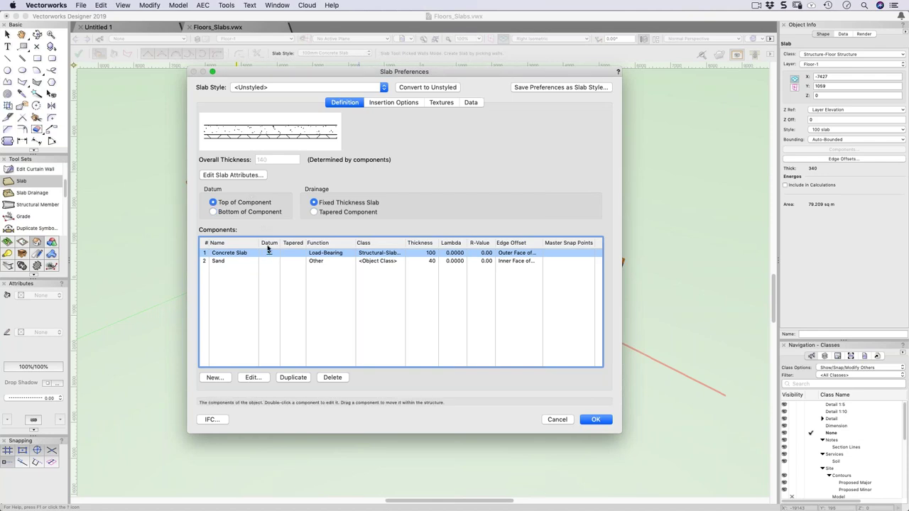
left_click(269, 254)
left_click(270, 262)
left_click(270, 262)
left_click(270, 254)
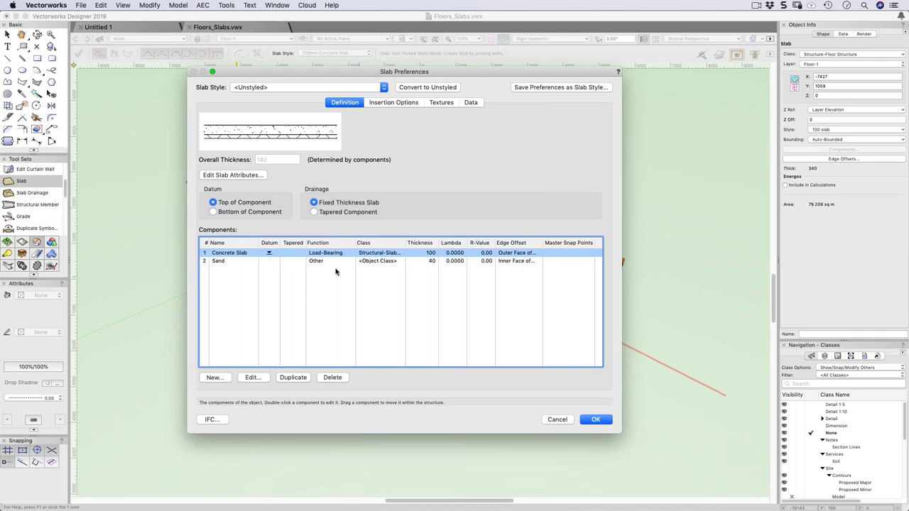
left_click(557, 422)
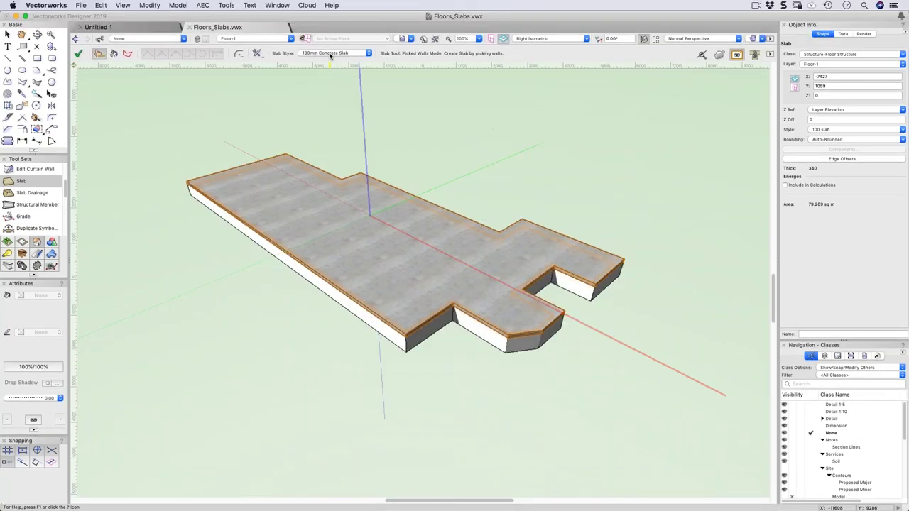
Set the Slab tool's style to 100 slab and review its concrete, insulation and sand components in the preferences
left_click(329, 56)
left_click(412, 110)
double_click(411, 110)
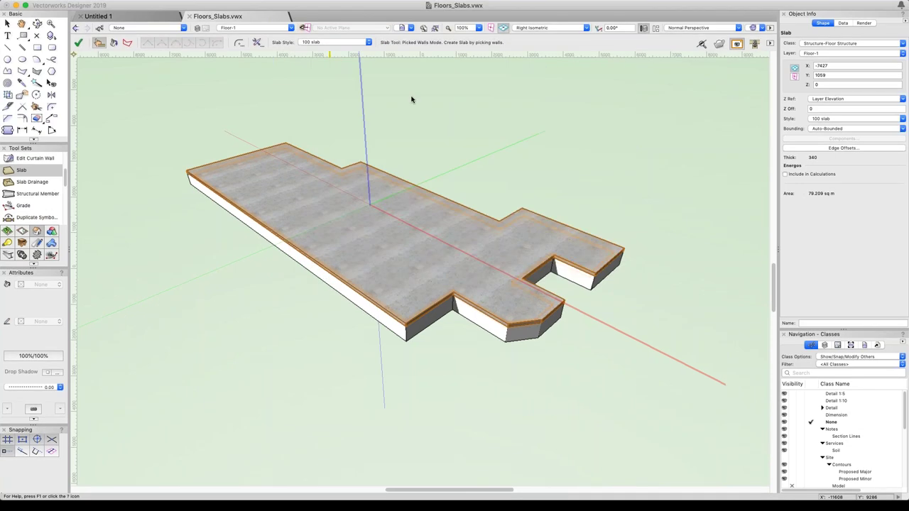
left_click(257, 42)
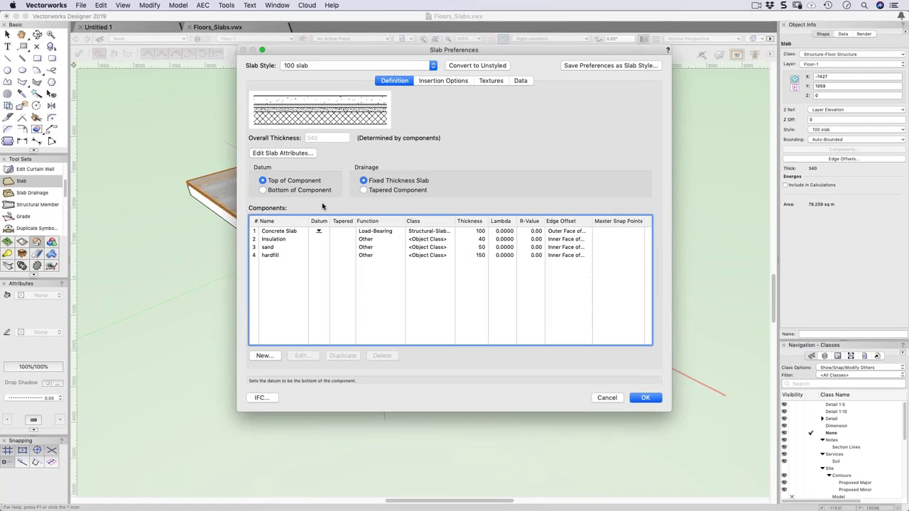
left_click(289, 233)
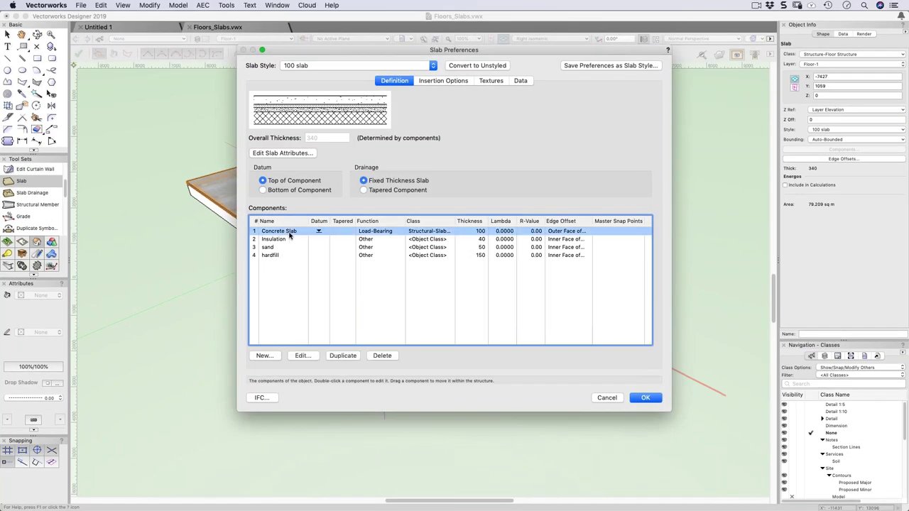
left_click(274, 243)
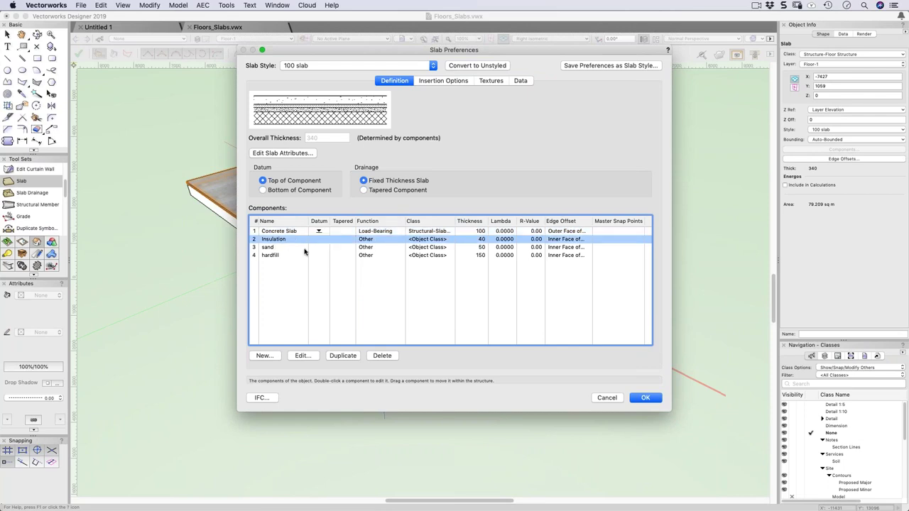
left_click(264, 247)
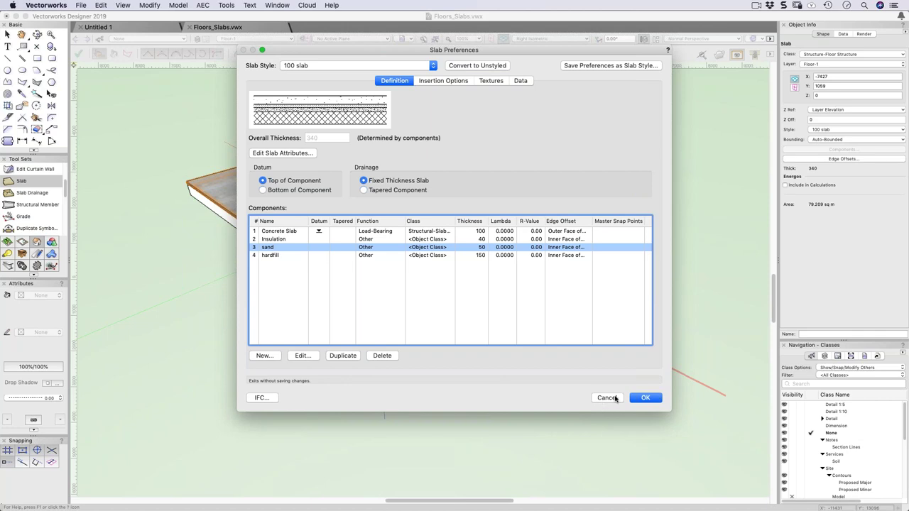
left_click(645, 398)
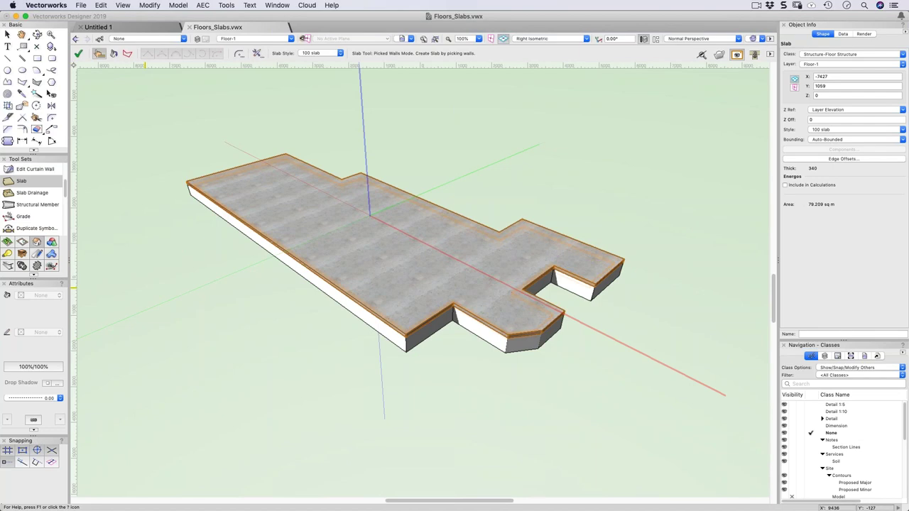
key("x")
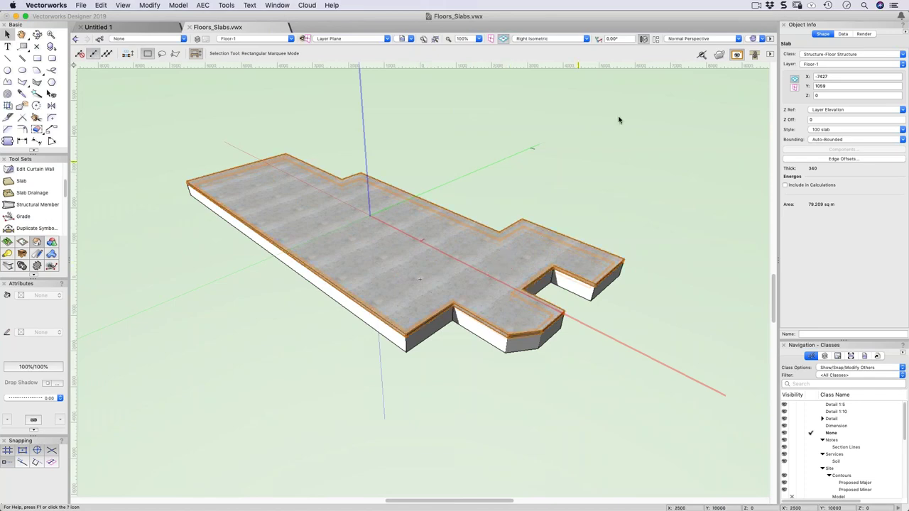
Turn on the Clip Cube, pull its end face inward to cut a section across the slab, and reselect the slab
left_click(718, 54)
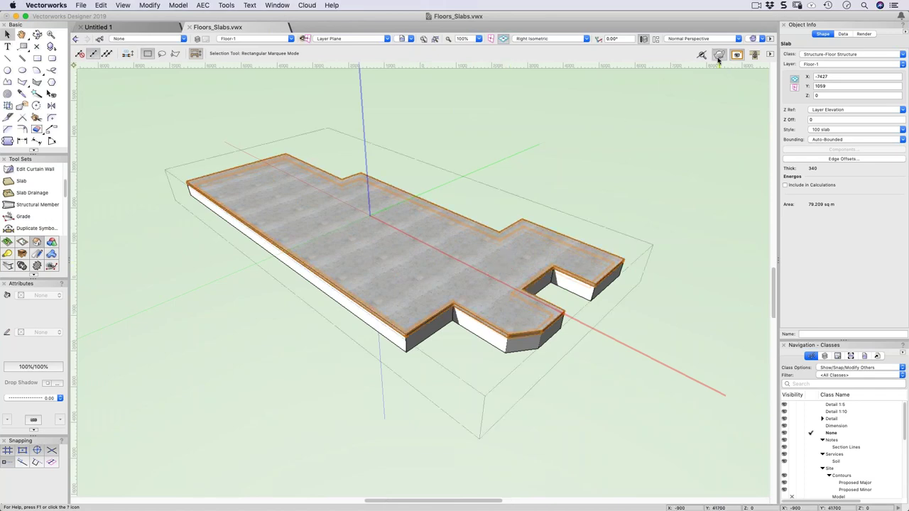
left_click(612, 317)
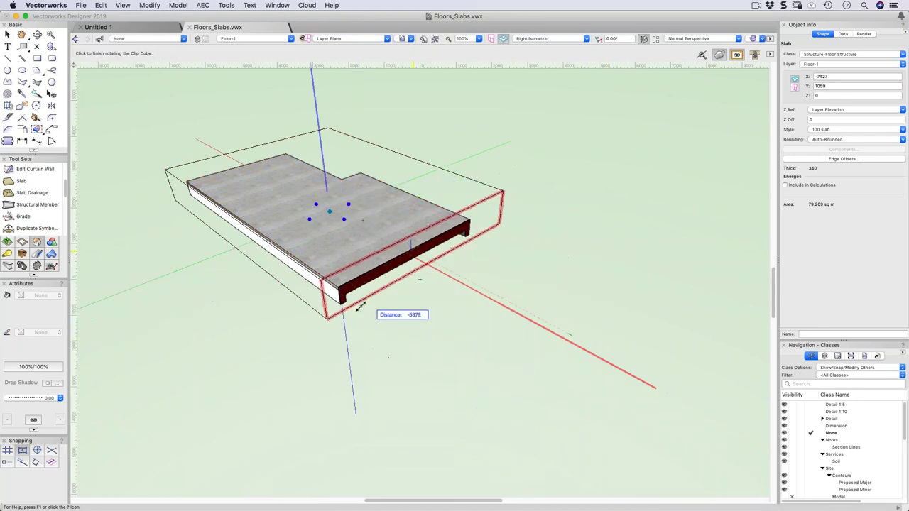
left_click(397, 315)
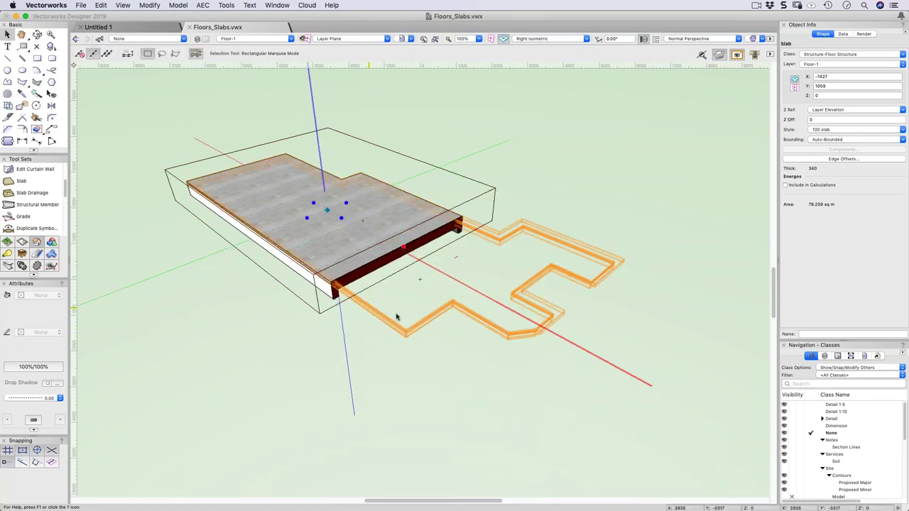
left_click(286, 391)
left_click(320, 261)
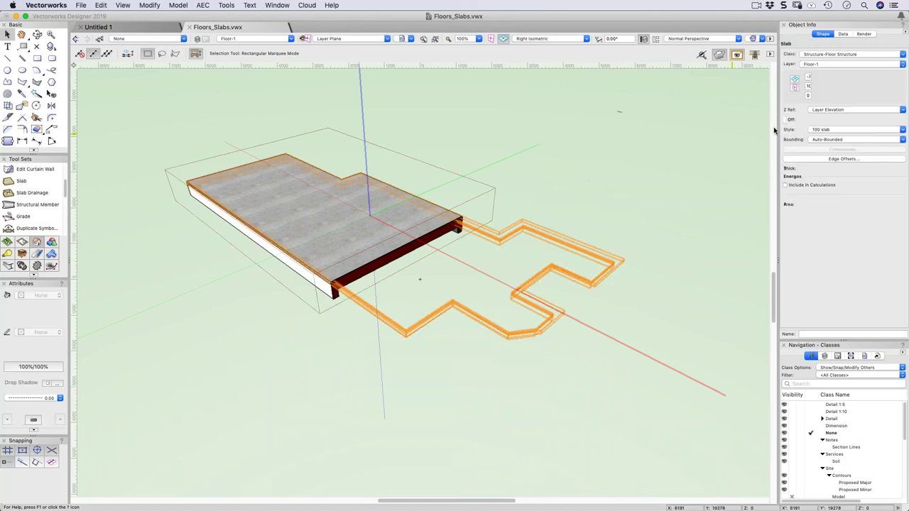
Replace the sectioned slab's style with 100mm Concrete Slab from the open file Floors_Slabs.vwx and deselect the slab
left_click(830, 130)
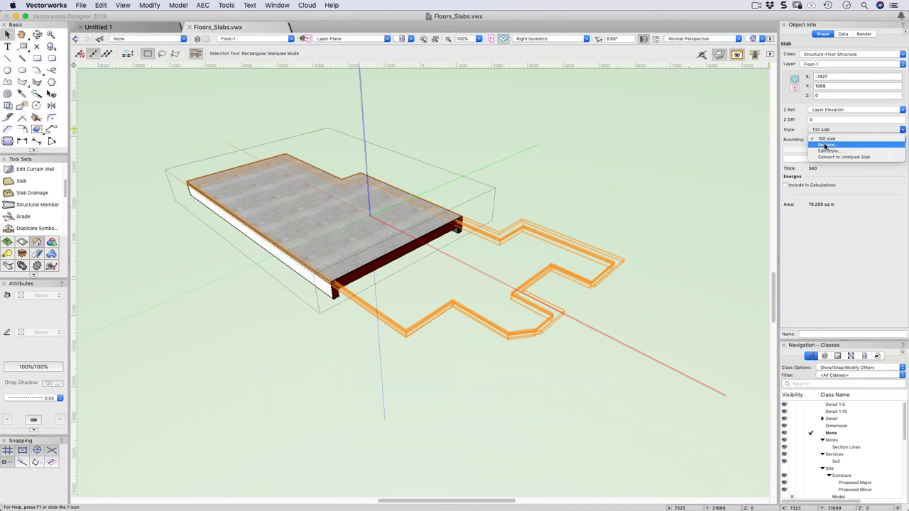
left_click(826, 146)
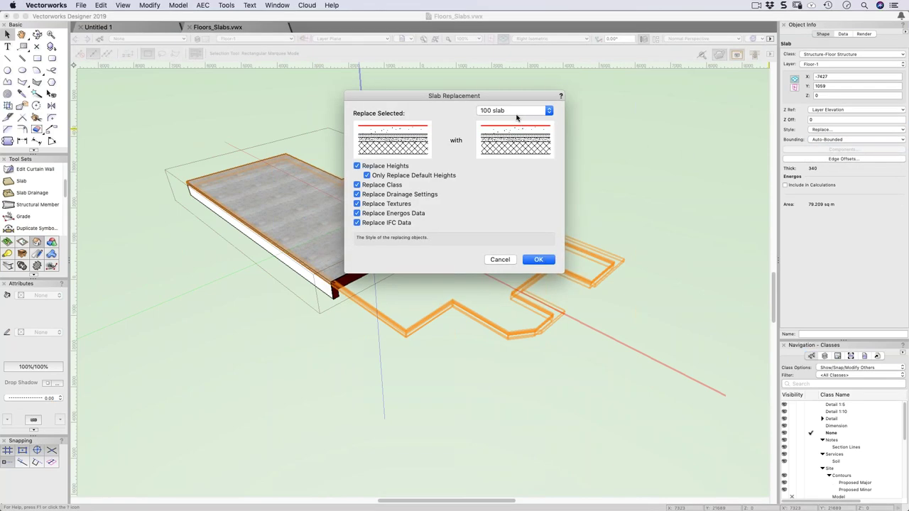
left_click(518, 112)
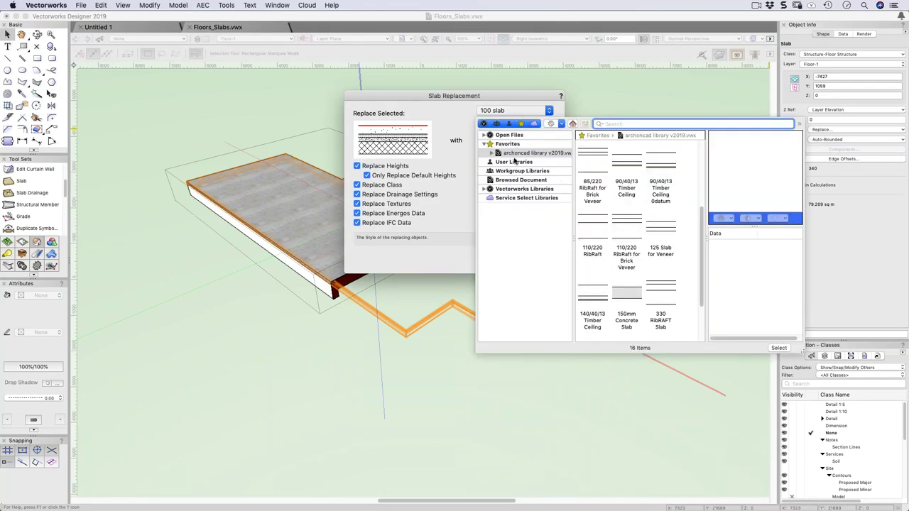
left_click(484, 135)
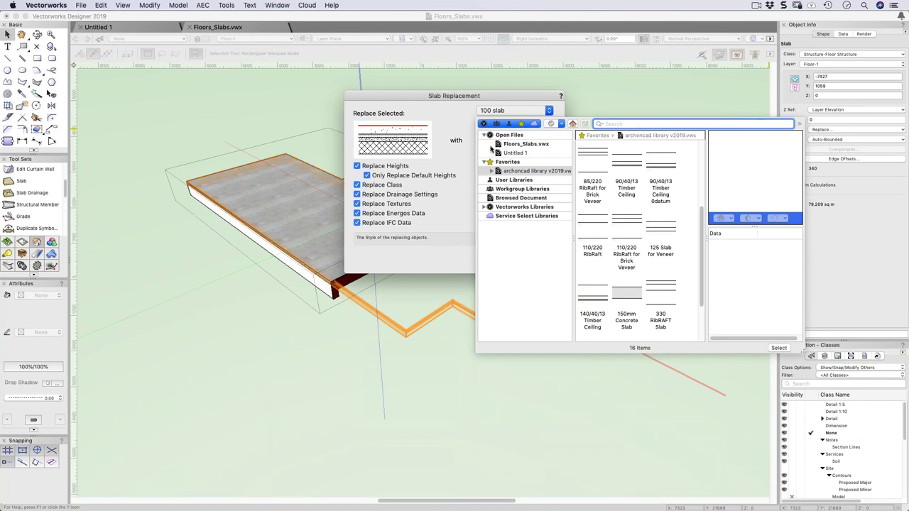
left_click(504, 145)
left_click(611, 161)
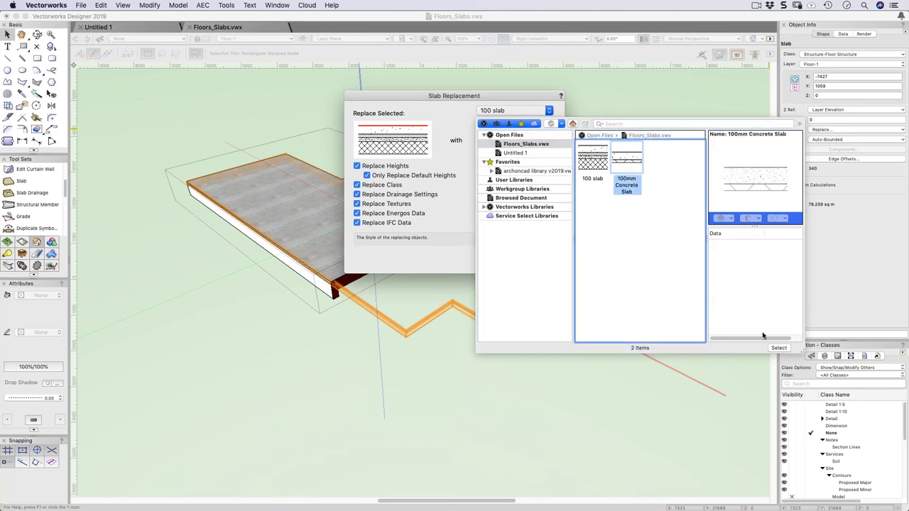
left_click(779, 347)
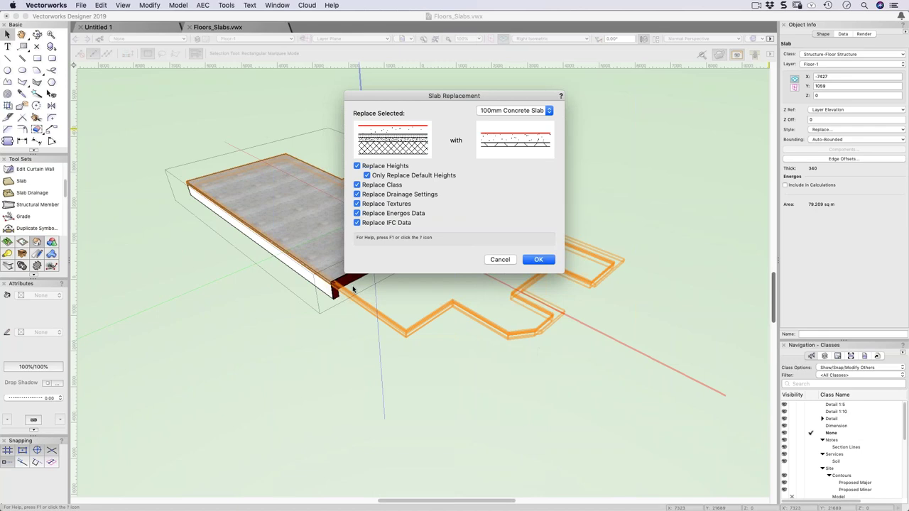
left_click(535, 262)
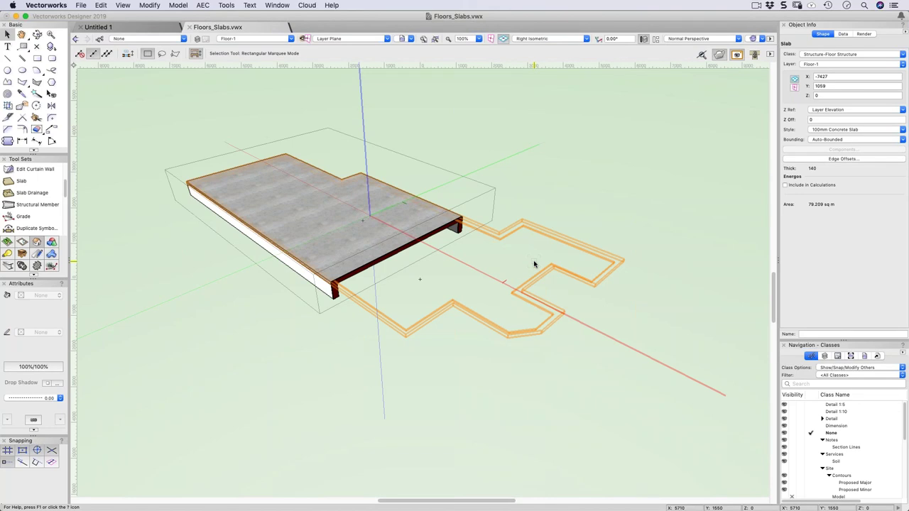
left_click(508, 145)
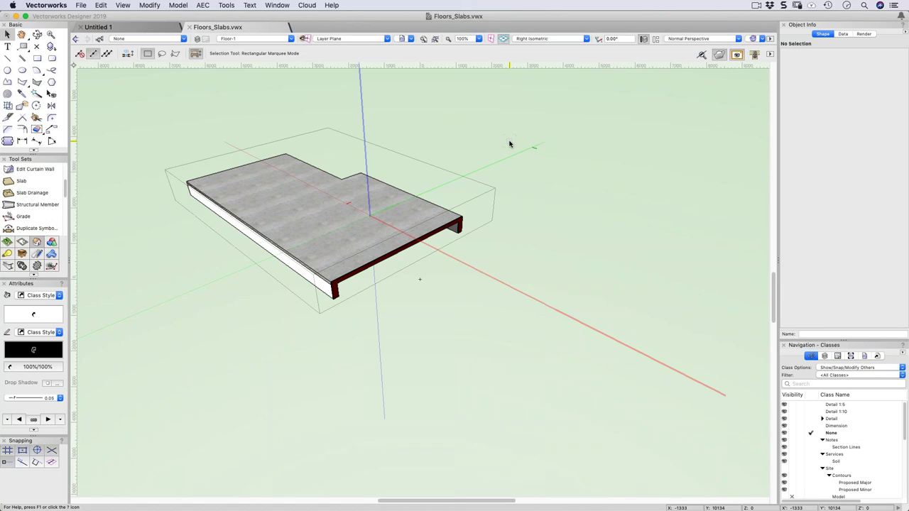
Try Baseboard and Bottom of Cladding as the slab's Z reference, return it to Layer Elevation and deselect the slab
left_click(27, 183)
left_click(254, 53)
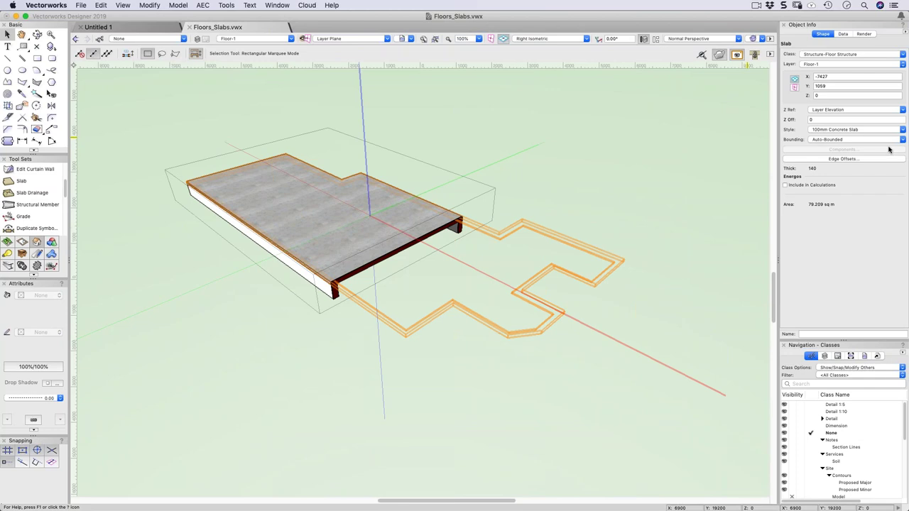
left_click(822, 111)
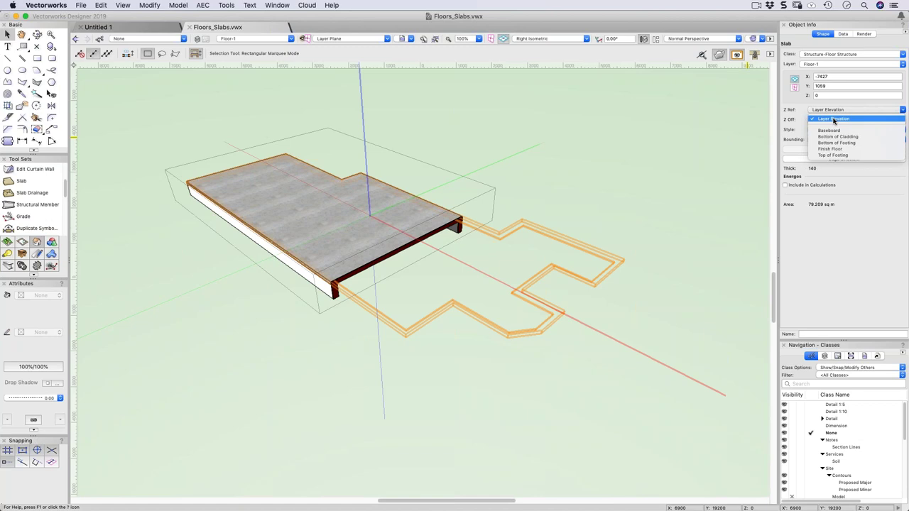
left_click(833, 133)
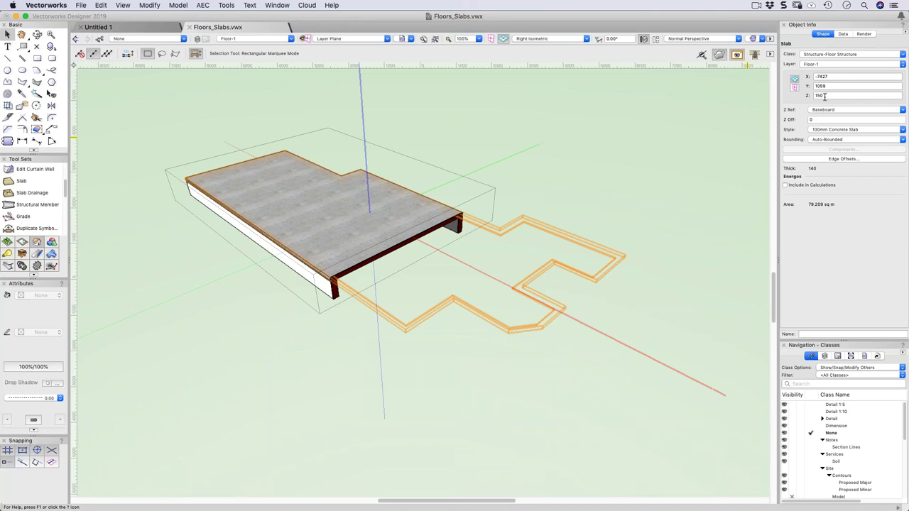
left_click(821, 111)
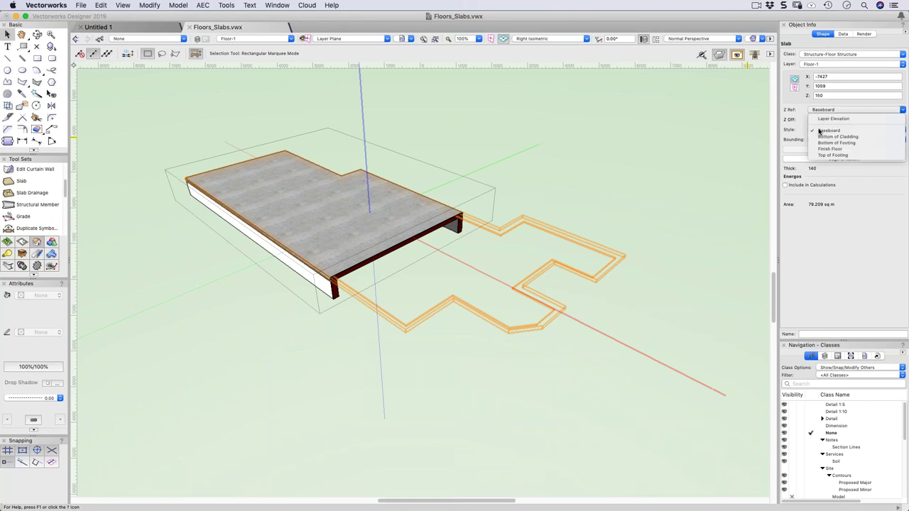
left_click(817, 137)
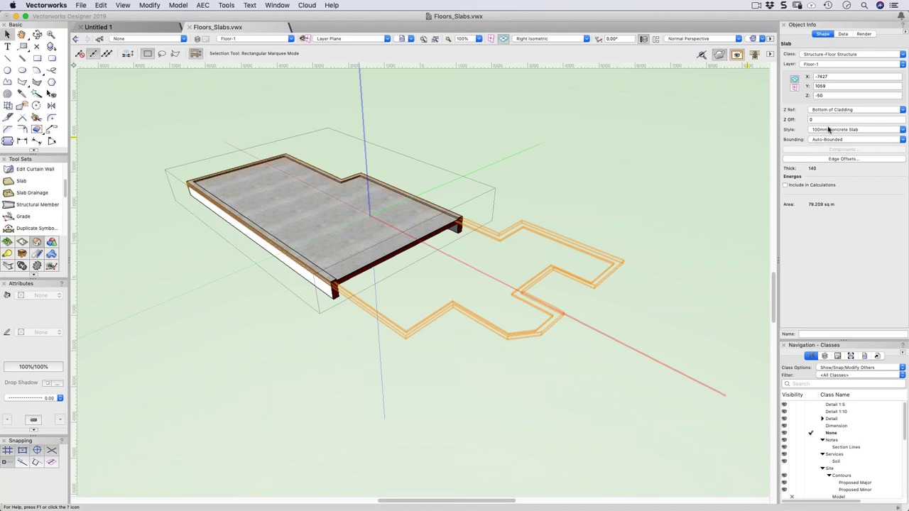
left_click(828, 111)
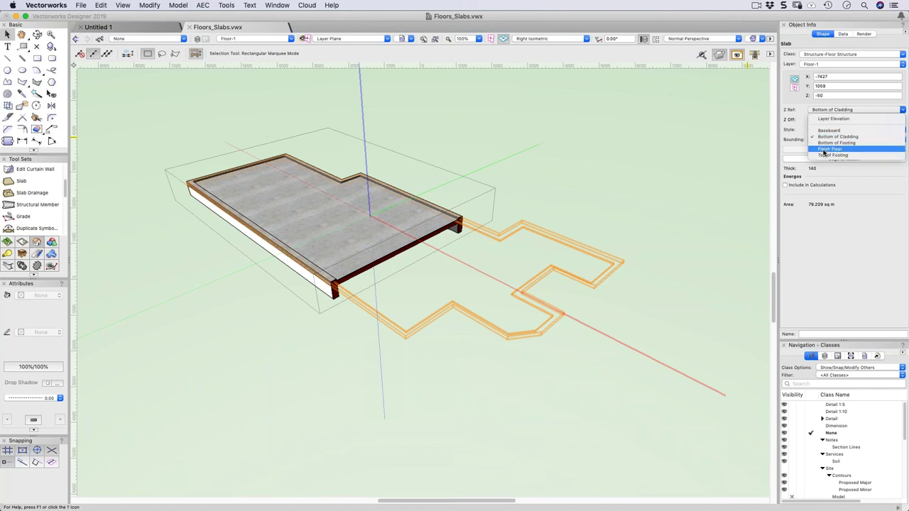
left_click(822, 119)
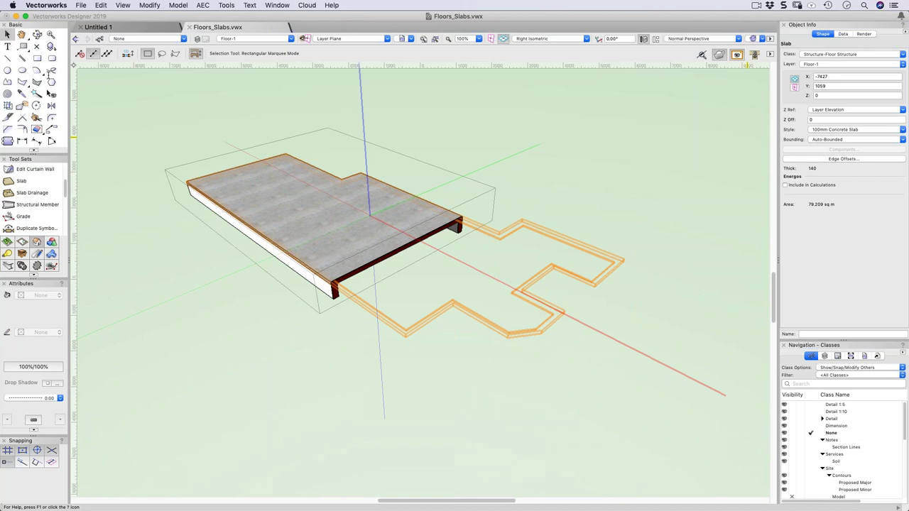
key("Escape")
Draw a rectangle about 4680 by 6827 mm overlapping the slab's edge and push/pull it upward into a solid
left_click(37, 59)
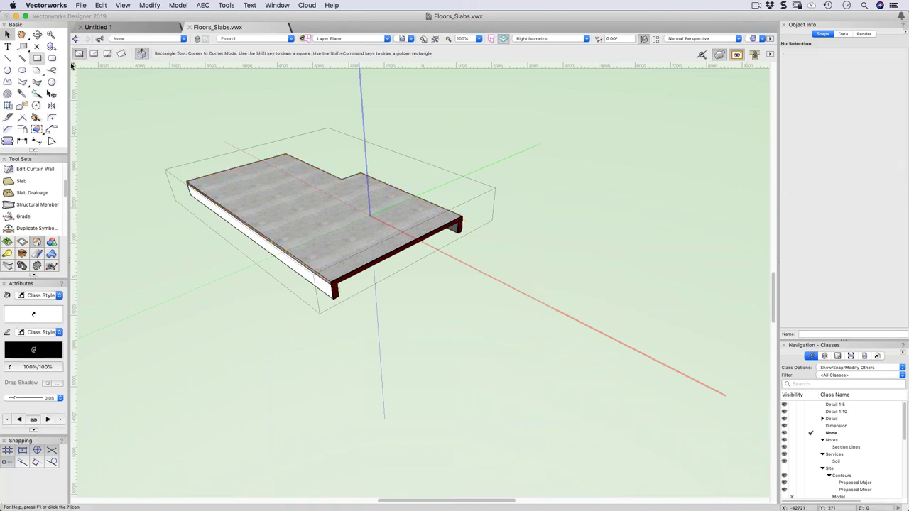
left_click(490, 149)
left_click(476, 234)
left_click(452, 203)
left_click(452, 173)
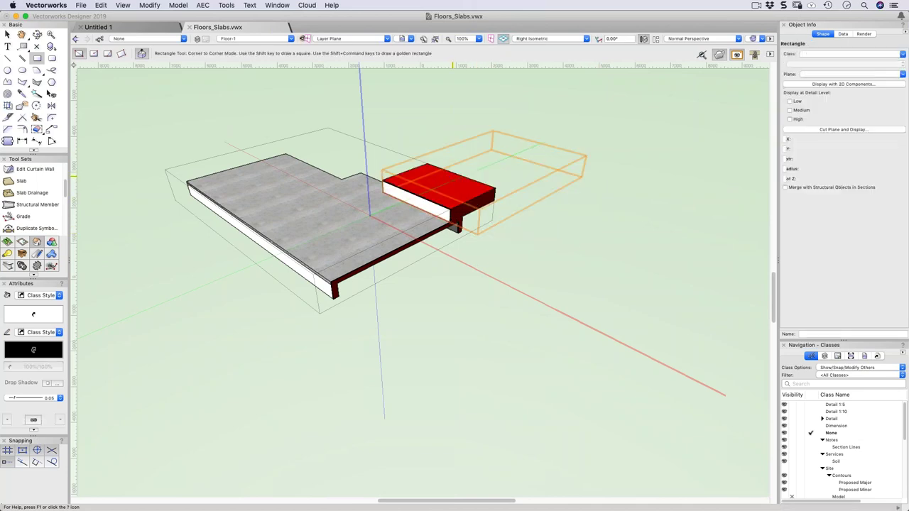
key("x")
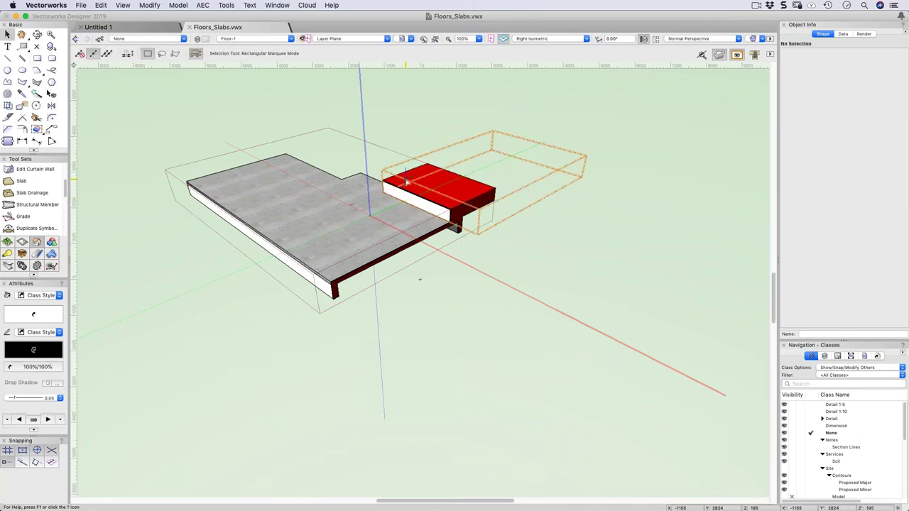
Cut the rectangle out of the extrude, leave the extrude and paste the rectangle in place on layer Floor-1
double_click(406, 182)
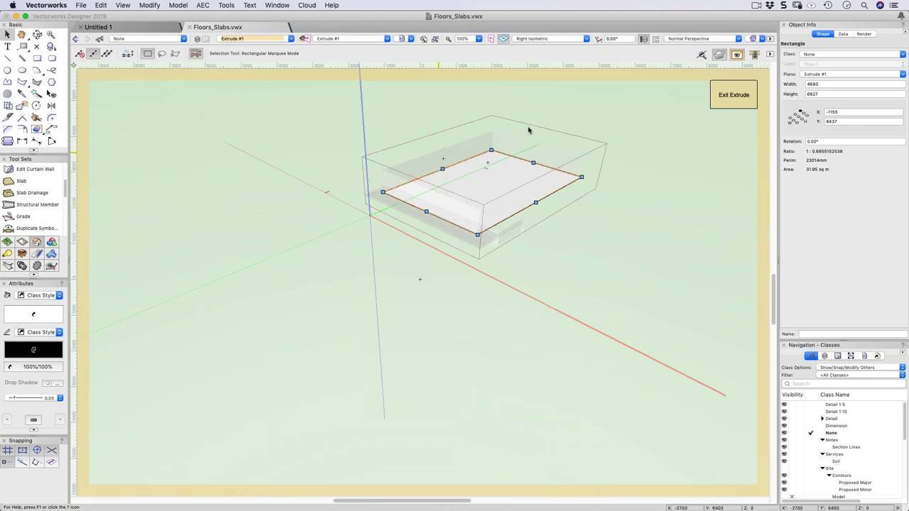
left_click(722, 100)
key("Delete")
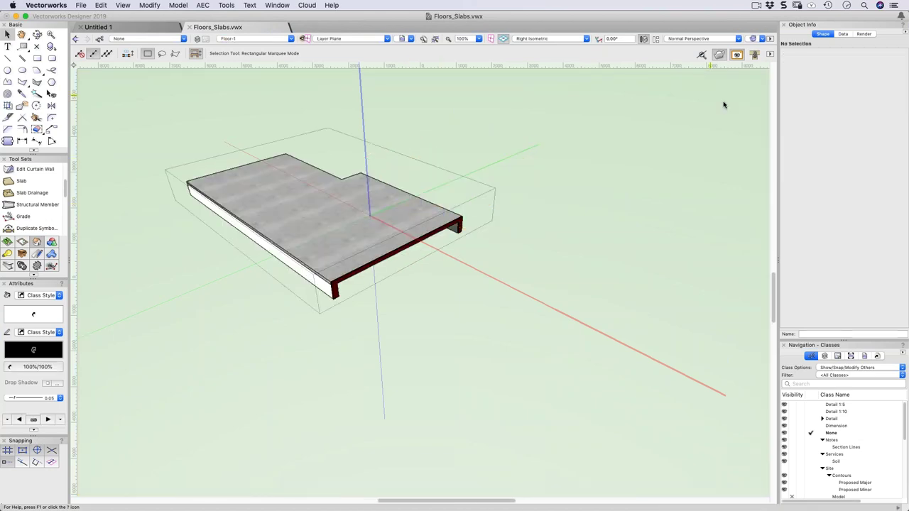
left_click(102, 6)
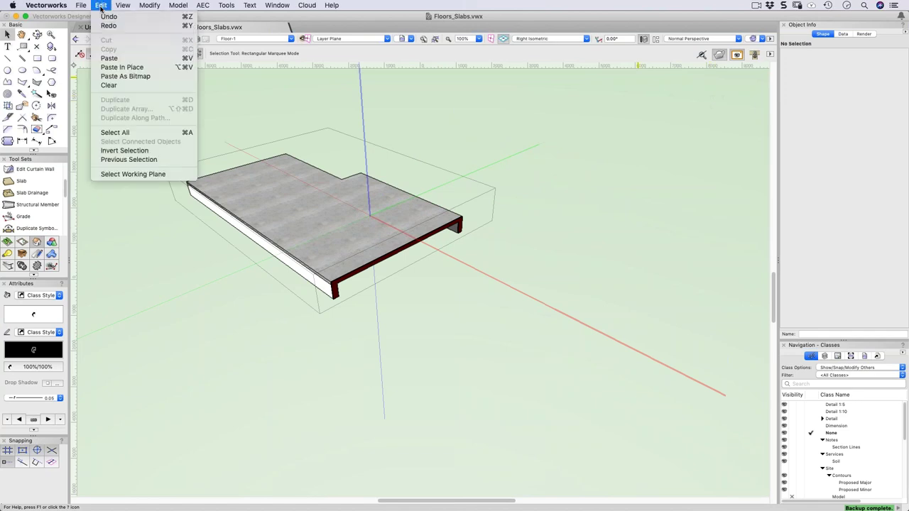
left_click(119, 68)
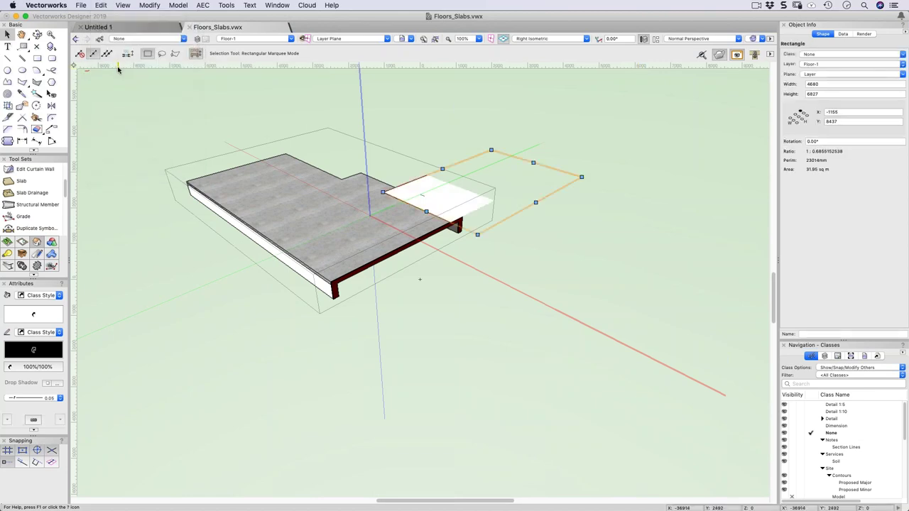
Create a Slab object from the rectangle with Delete Source Shapes on, and delete the new slab
left_click(203, 6)
left_click(204, 62)
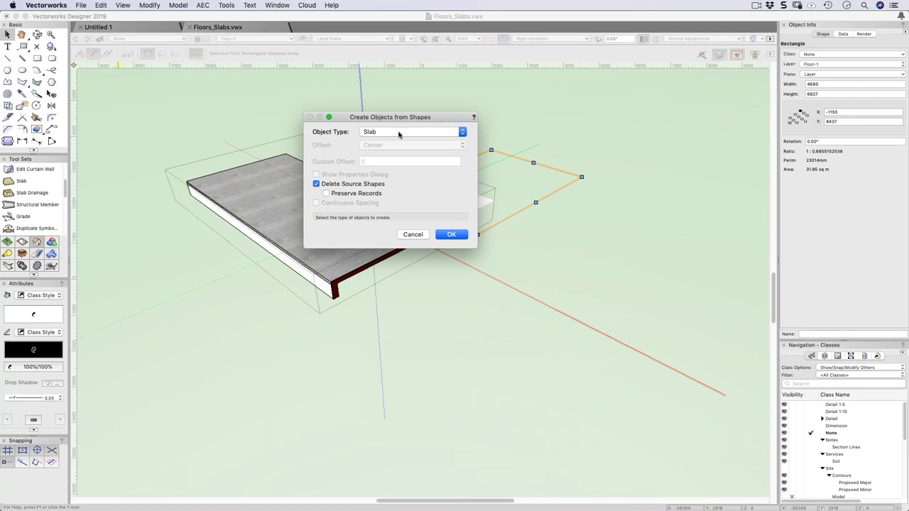
left_click(399, 132)
left_click(399, 134)
left_click(450, 234)
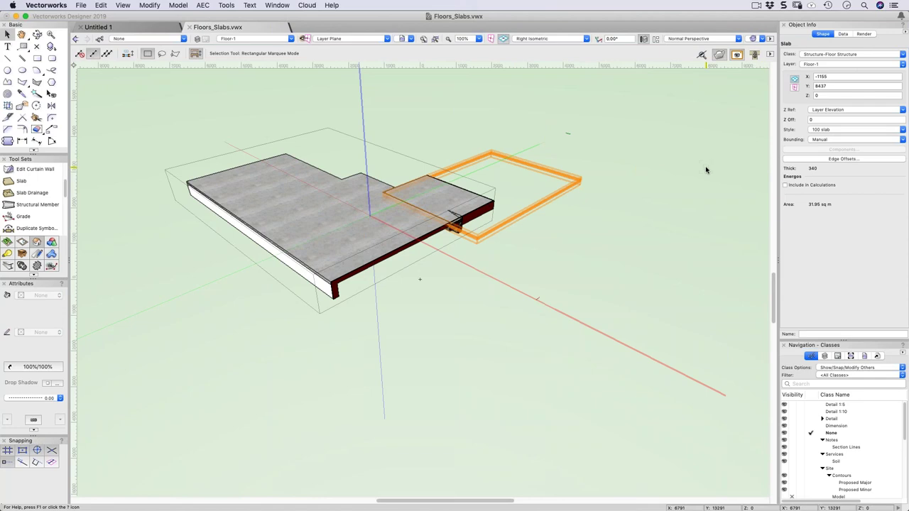
key("Delete")
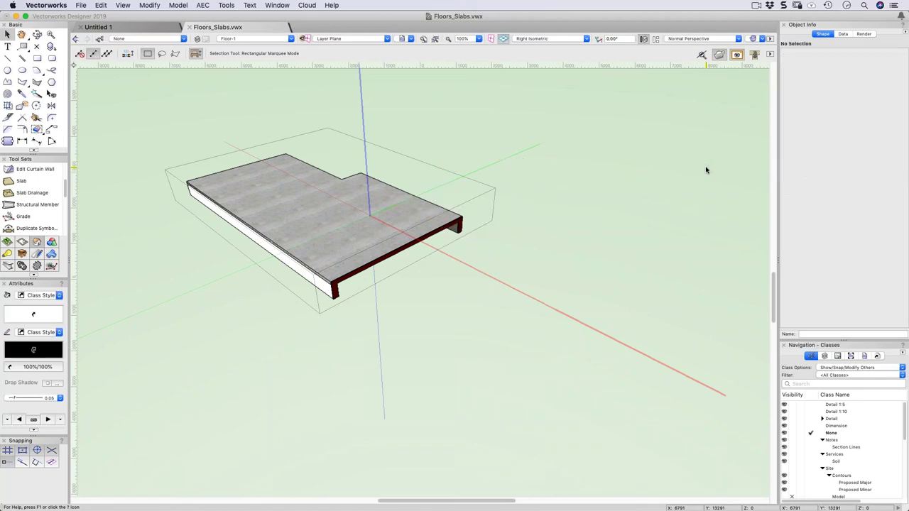
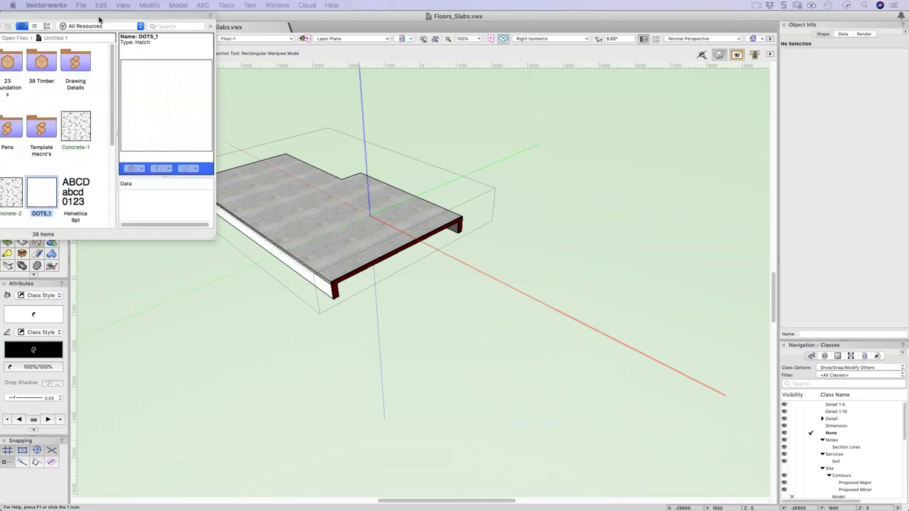
Collapse the Resource Manager and turn off the Clip Cube to show the whole slab
key("super+r")
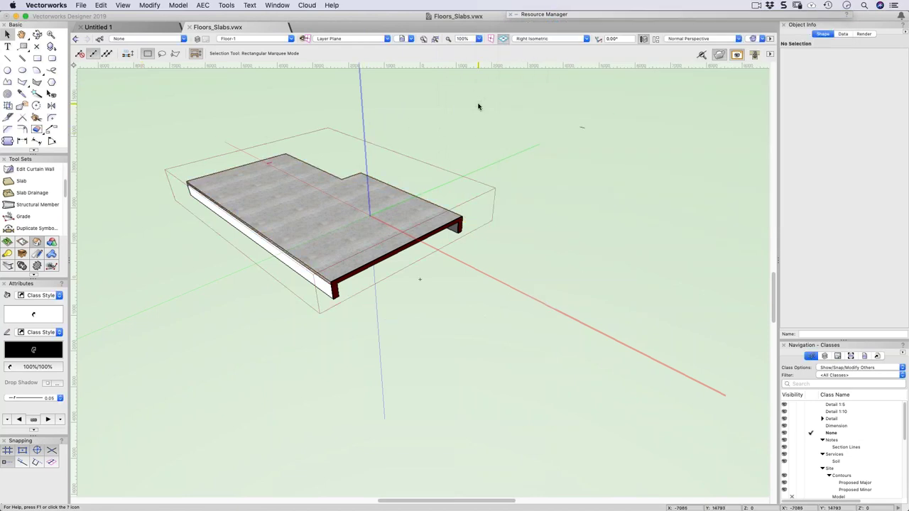
left_click(447, 171)
left_click(718, 56)
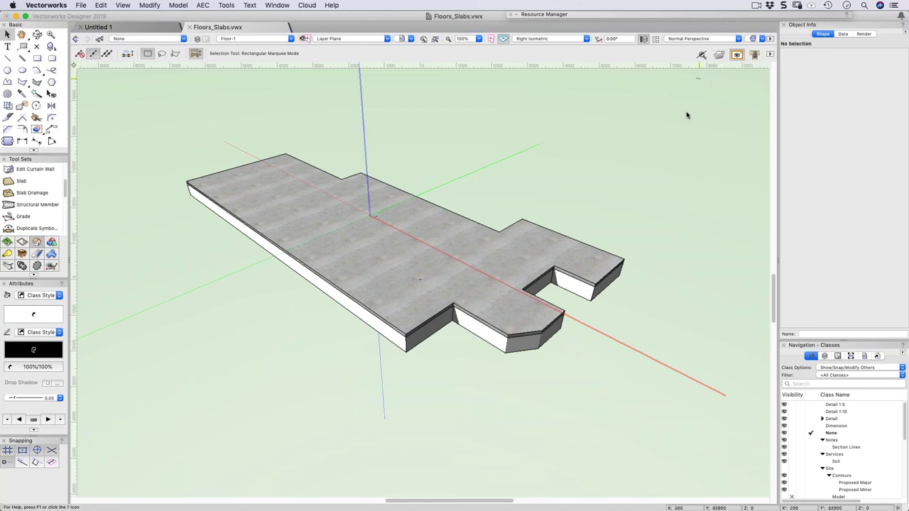
Replace the slab's style with 110/220 RibRaft from the favorite file archoncad library v2019.vwx and deselect the slab
left_click(474, 285)
left_click(848, 130)
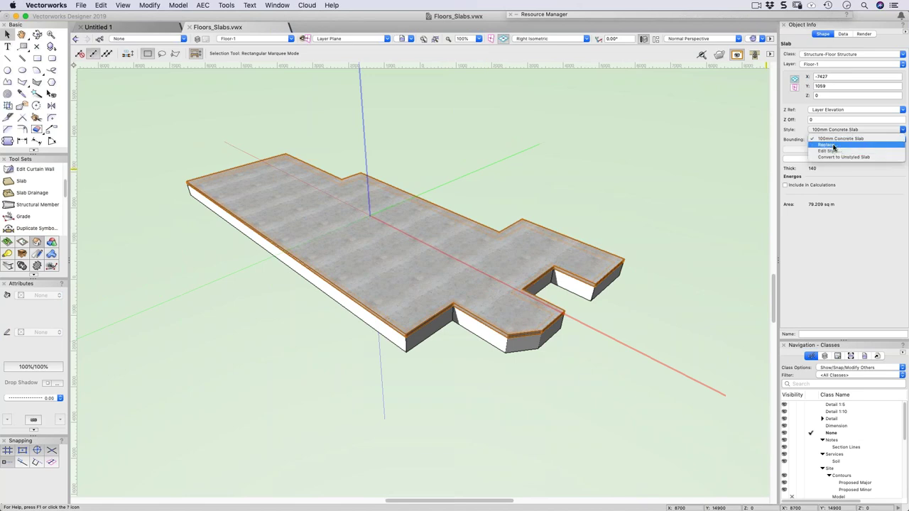
left_click(827, 144)
left_click(518, 110)
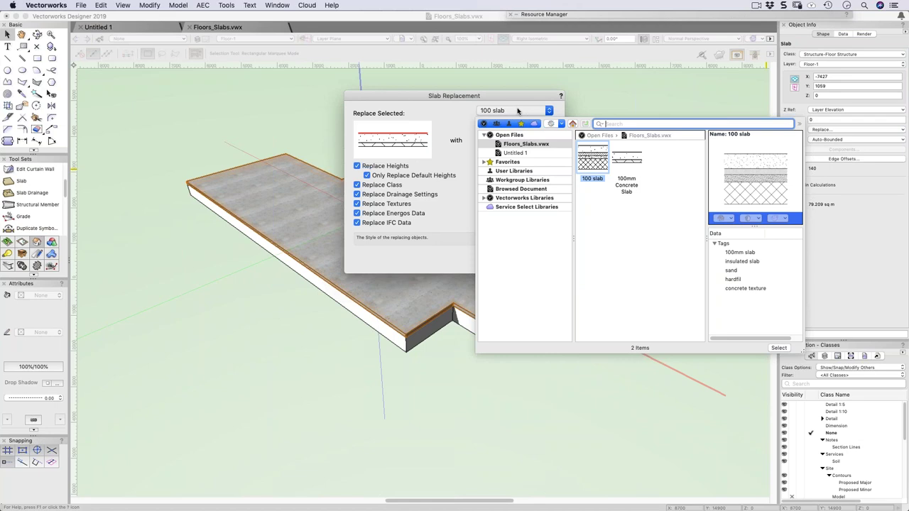
left_click(484, 162)
left_click(518, 170)
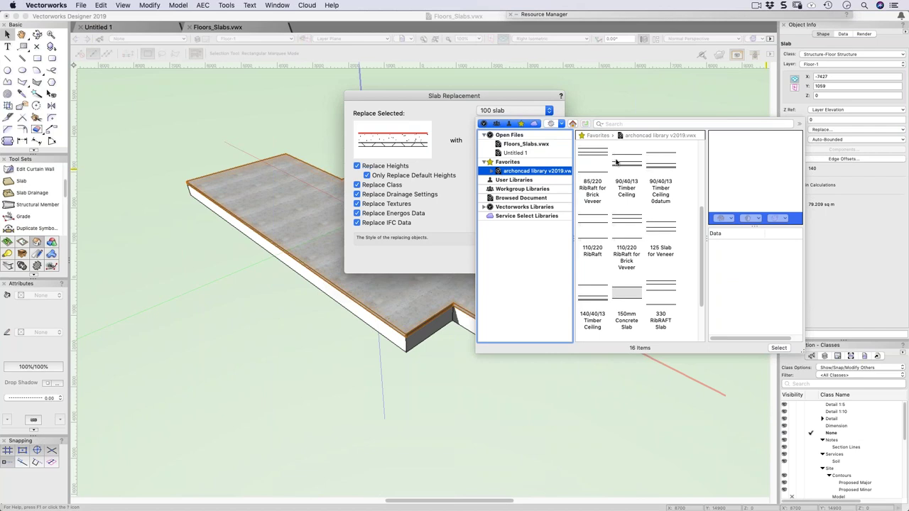
scroll(667, 164, "down", 1)
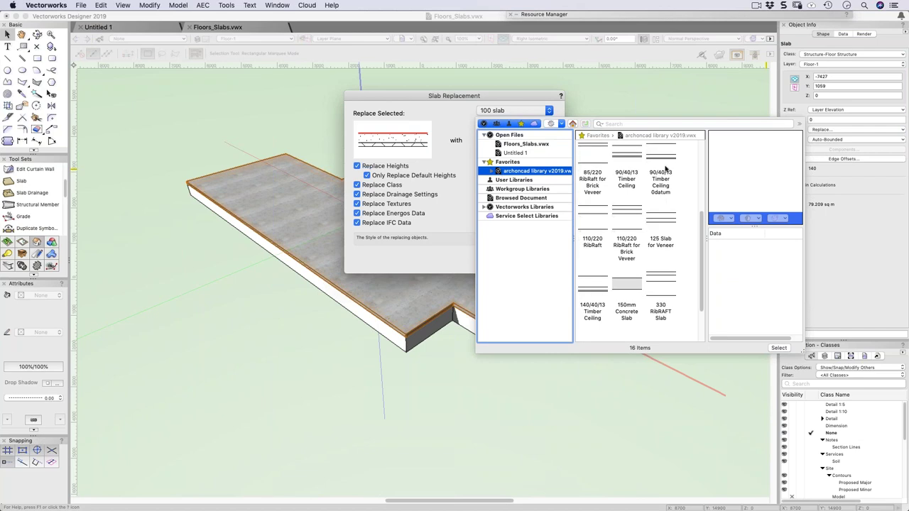
left_click(599, 226)
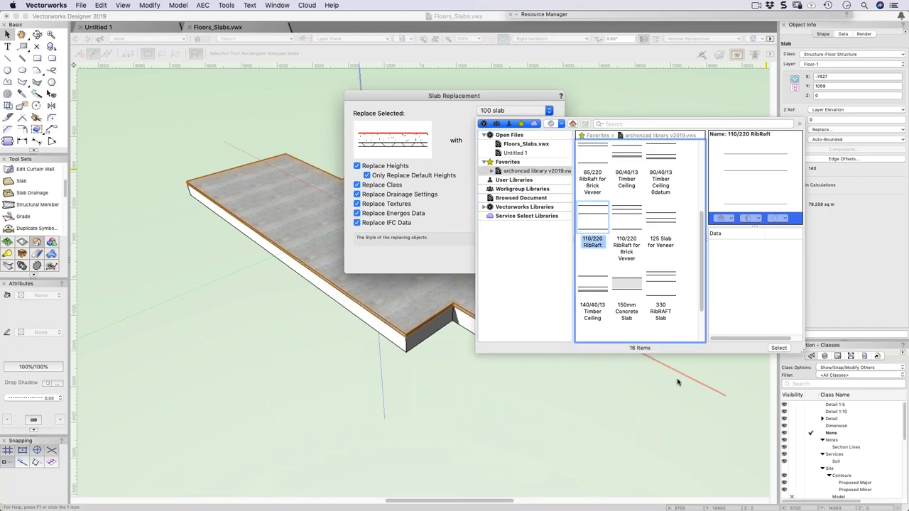
left_click(778, 348)
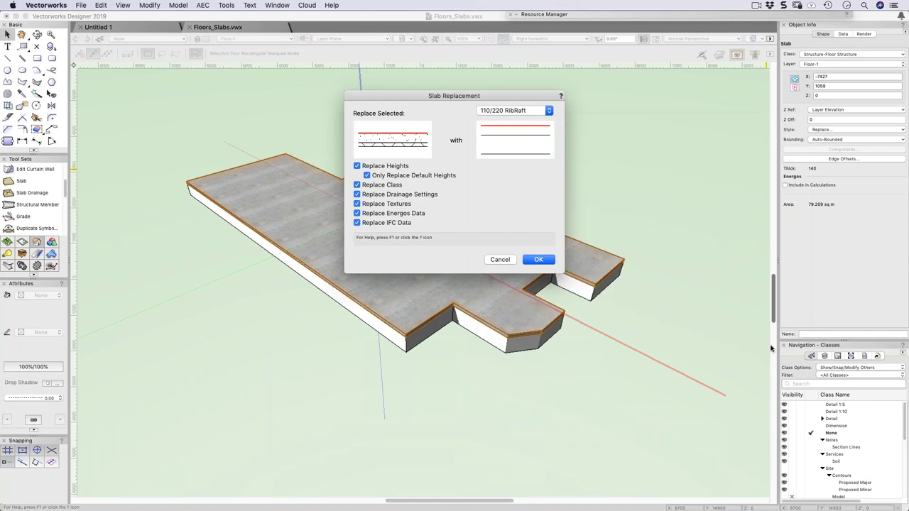
left_click(538, 262)
left_click(509, 183)
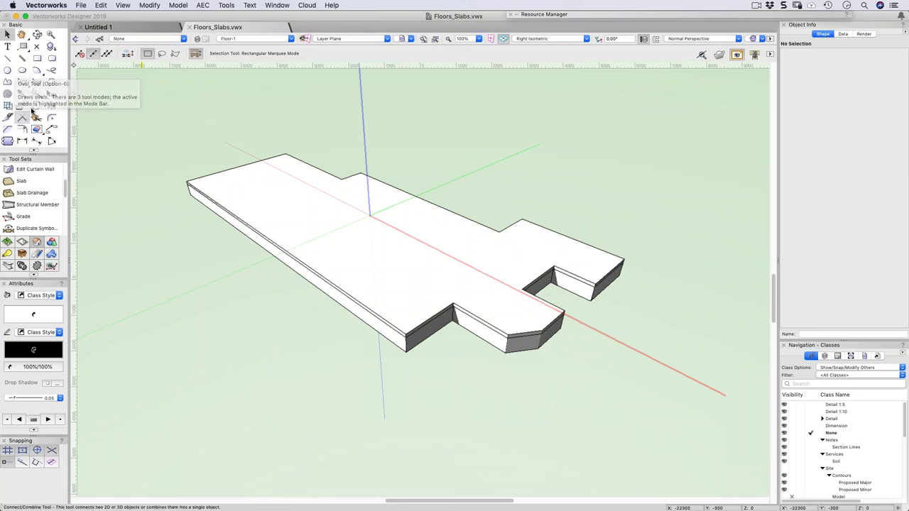
Select all the similar foundation walls under the slab and delete them
left_click(36, 93)
left_click(429, 330)
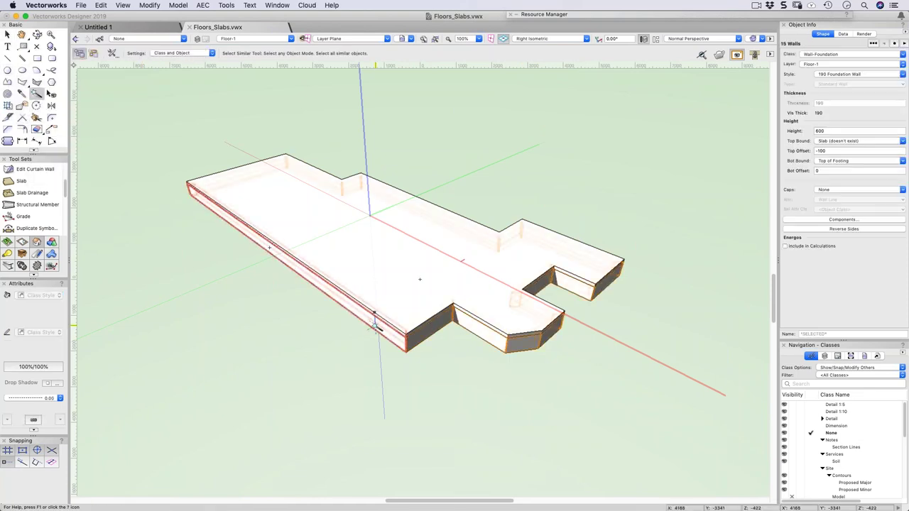
key("Escape")
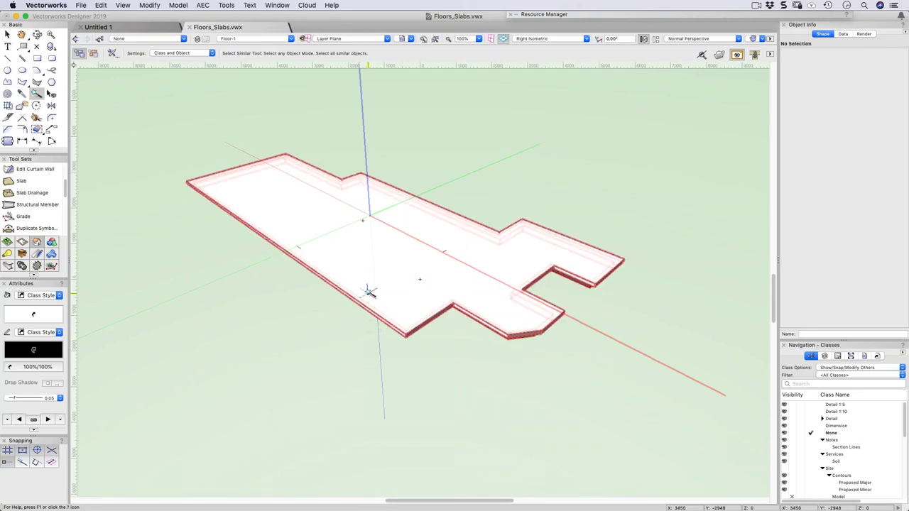
Select the remaining slab and check its available Bounding options
middle_click_drag(369, 213, 387, 297, "super")
left_click(389, 275)
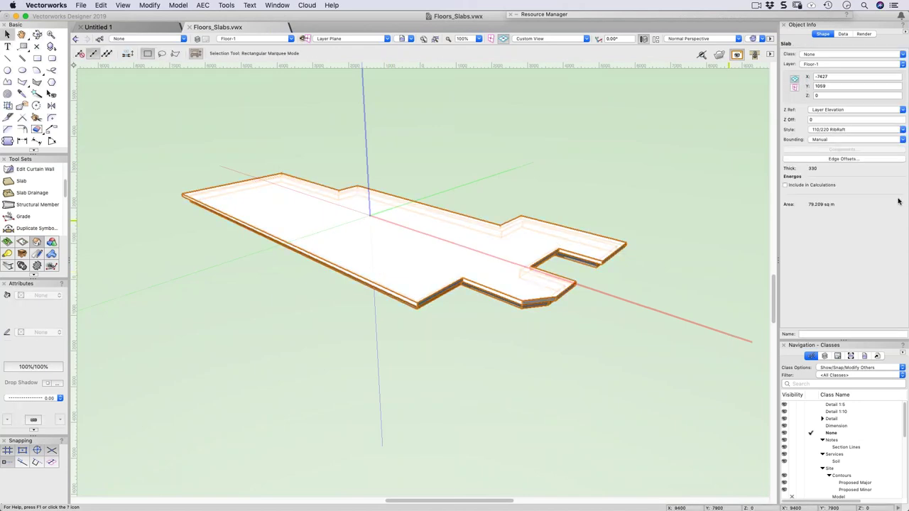
left_click(825, 140)
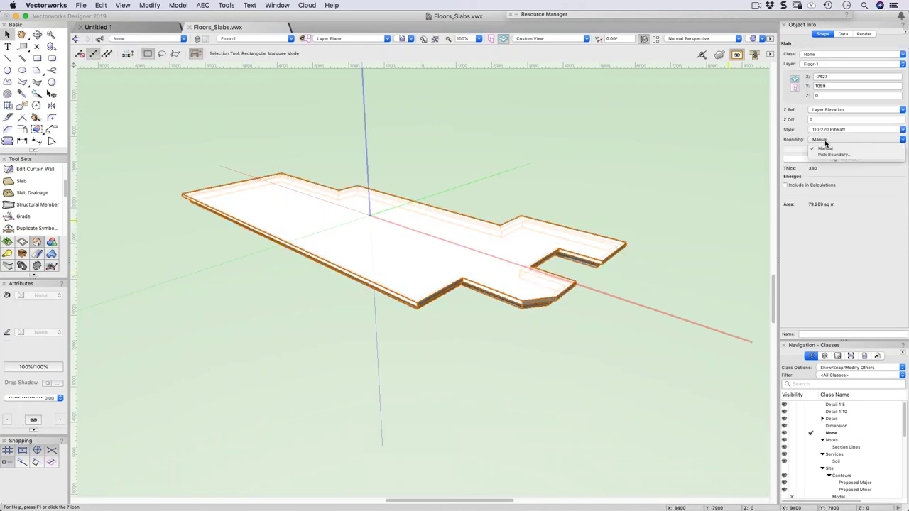
left_click(767, 146)
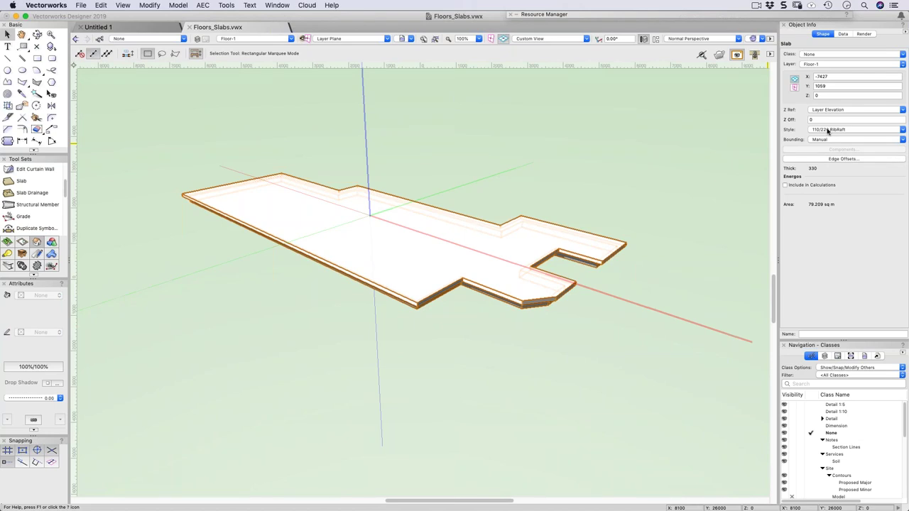
Switch to Top/Plan view and convert the 110/220 RibRaft slab to an unstyled slab
middle_click_drag(529, 167, 549, 172)
key("super+5")
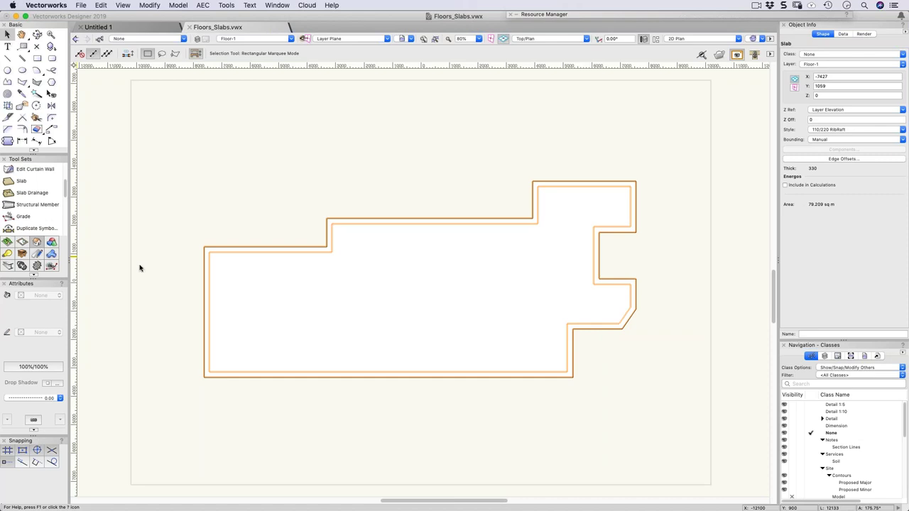
left_click(824, 130)
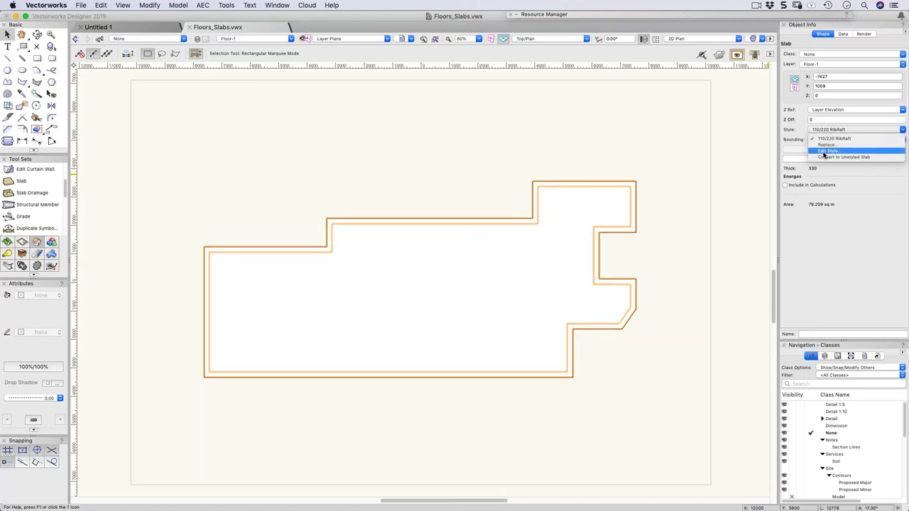
left_click(821, 155)
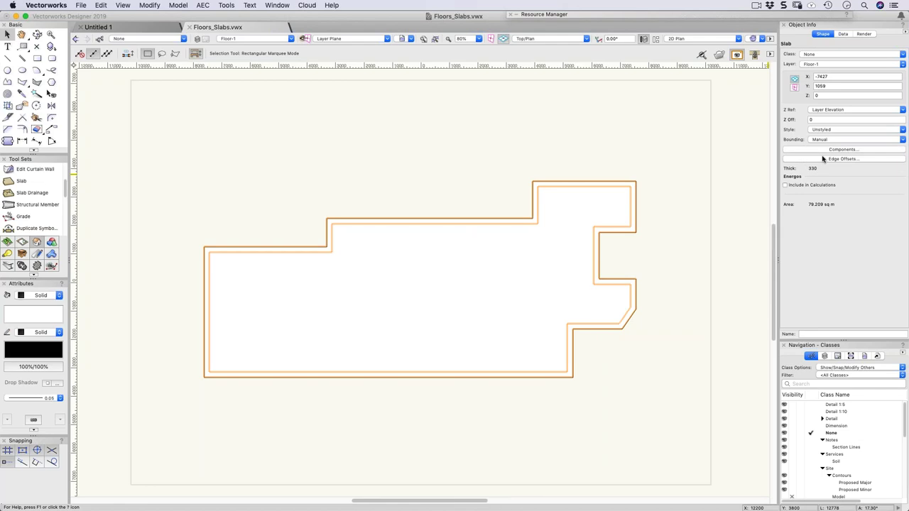
Set the Auto-Bound edge offset of the slab's Foundation component to Outer Face of Wall and accept the component settings
left_click(828, 149)
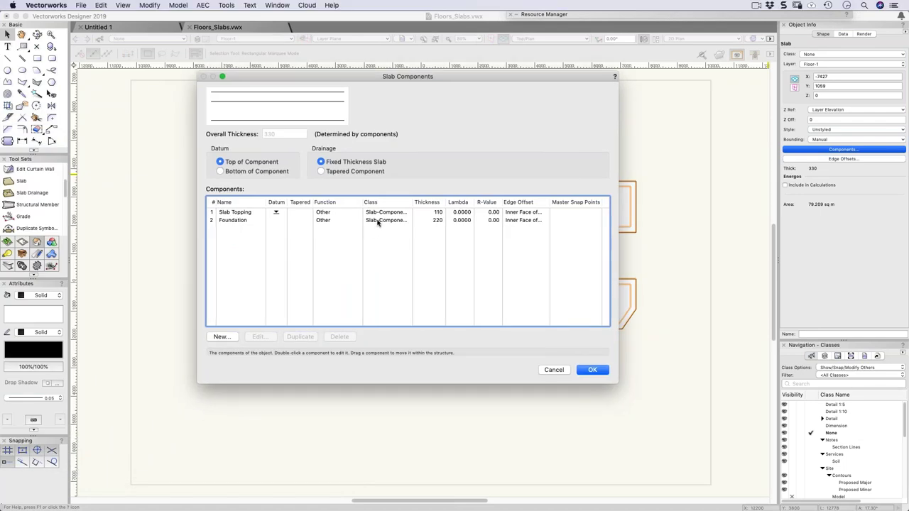
double_click(379, 221)
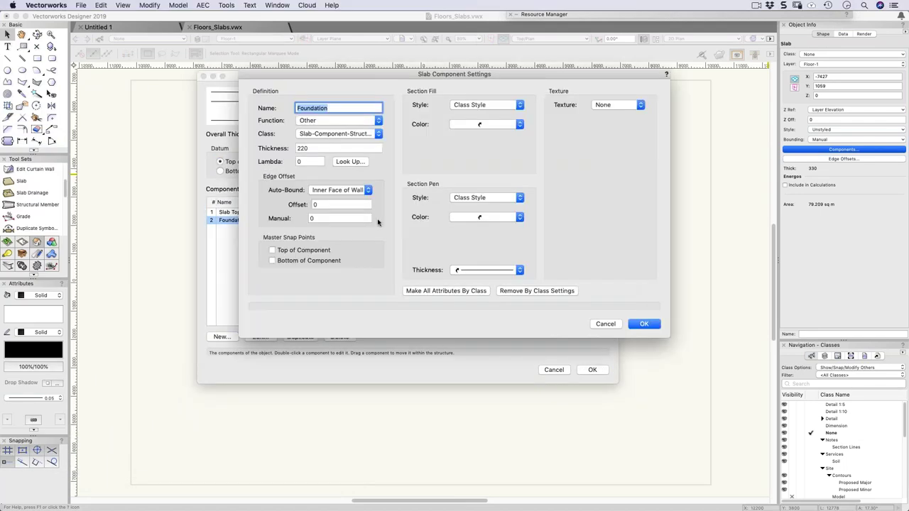
left_click(335, 190)
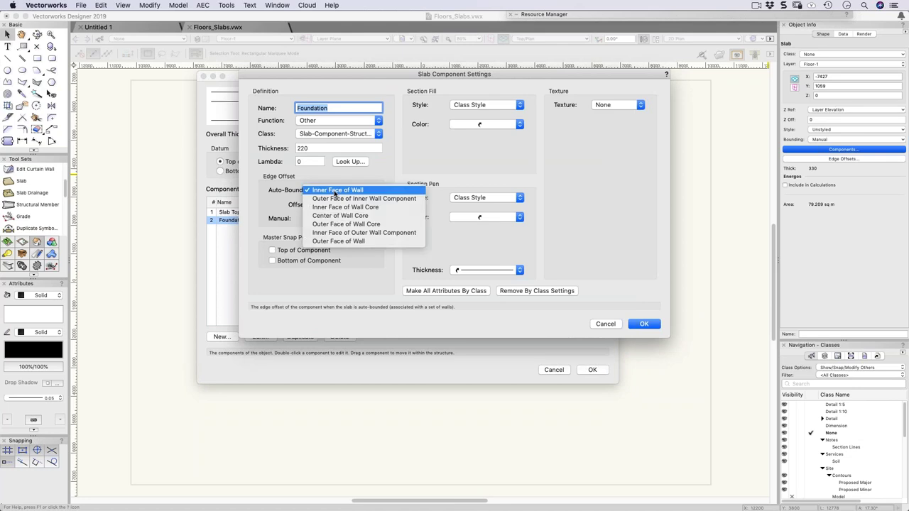
left_click(326, 241)
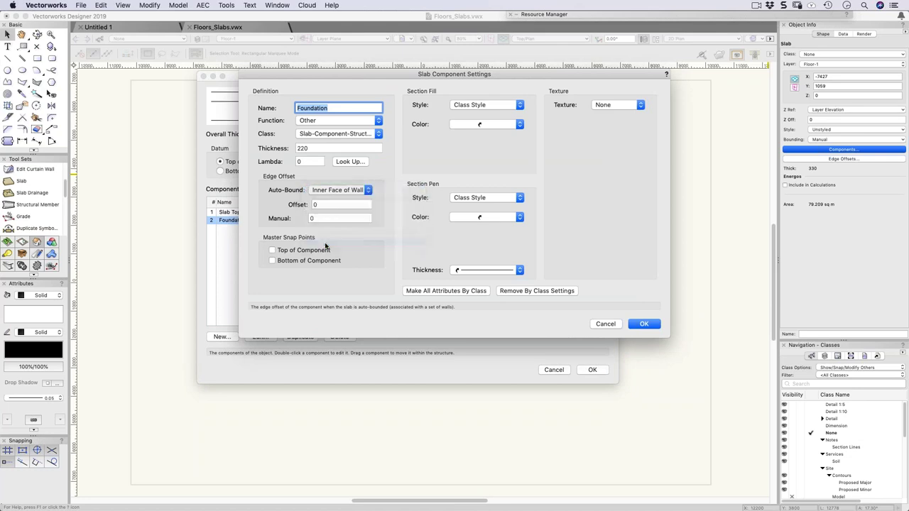
left_click(643, 323)
left_click(596, 369)
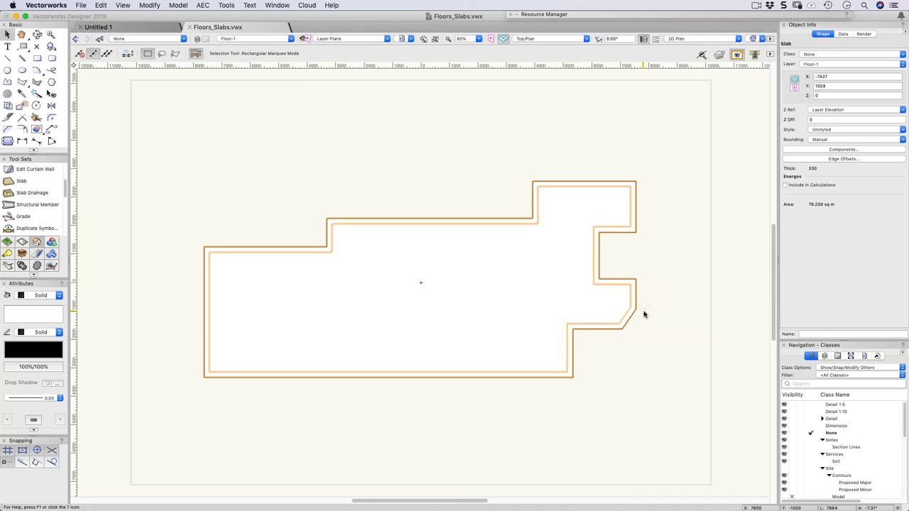
Draw a square of about 1311 mm over the inner corner of the slab's upper-right wing and select it together with the slab
left_click(37, 58)
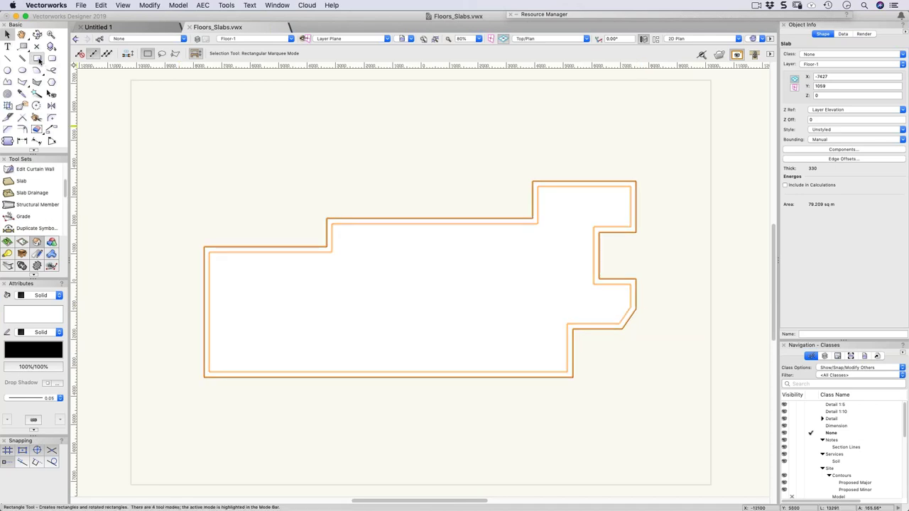
left_click(533, 182)
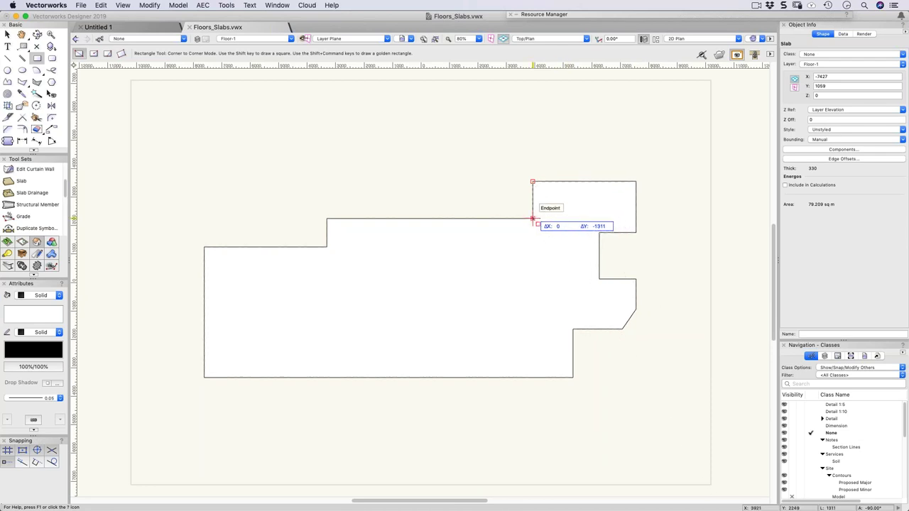
left_click(569, 219)
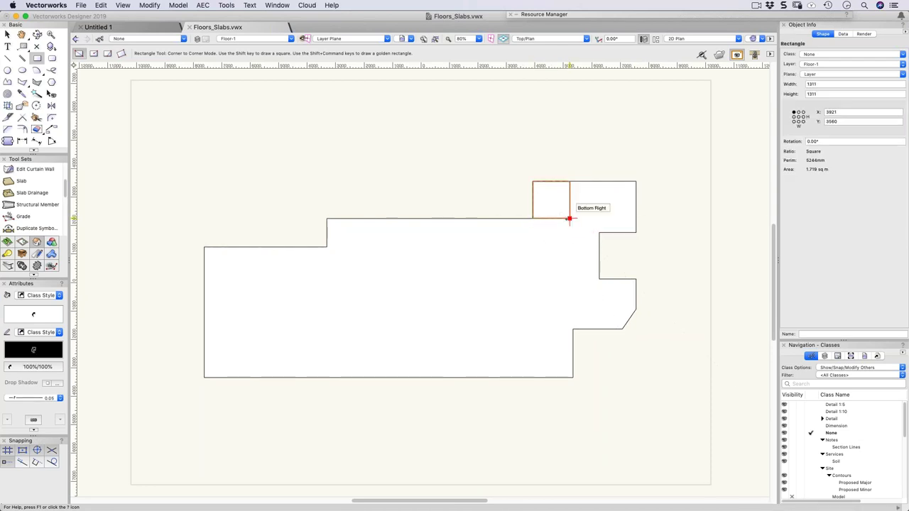
key("3")
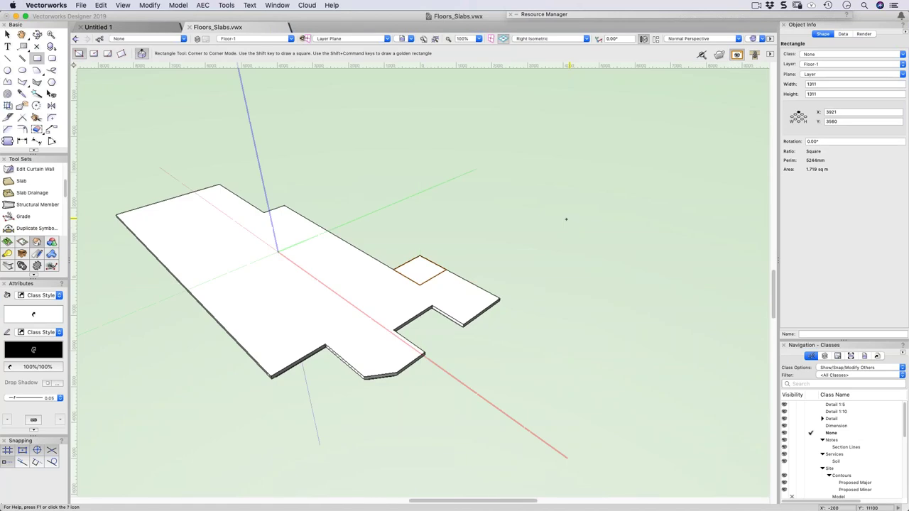
scroll(360, 260, "up", 2)
key("x")
left_click(430, 319, "shift")
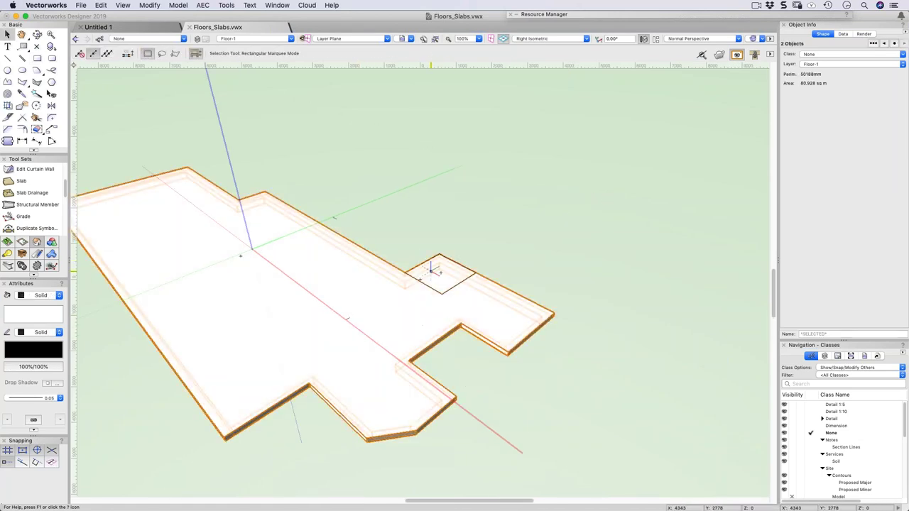
Try to clip the square from the entire slab with Clip Surface
right_click(434, 267)
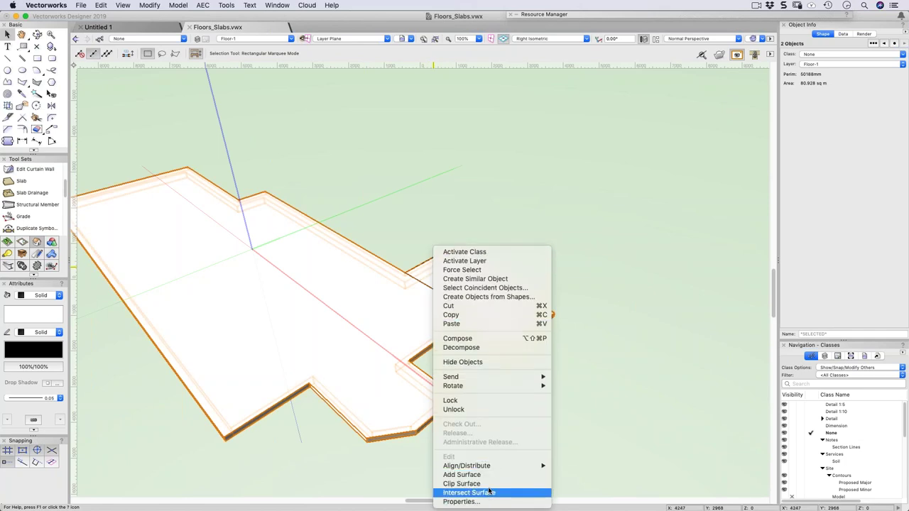
left_click(488, 489)
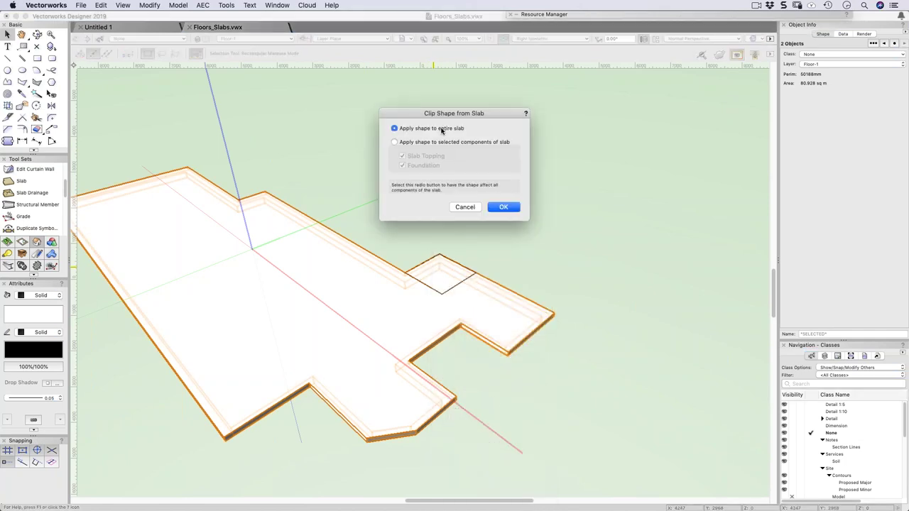
left_click_drag(449, 113, 460, 91)
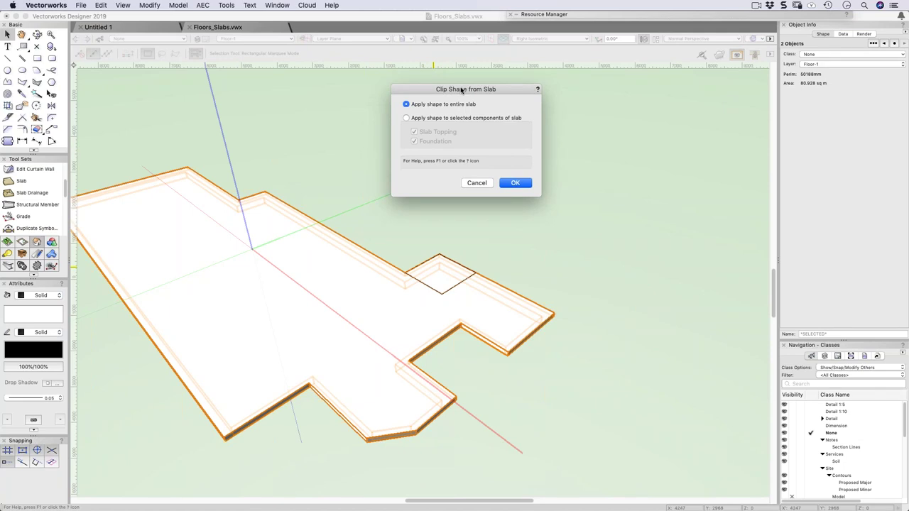
left_click(510, 184)
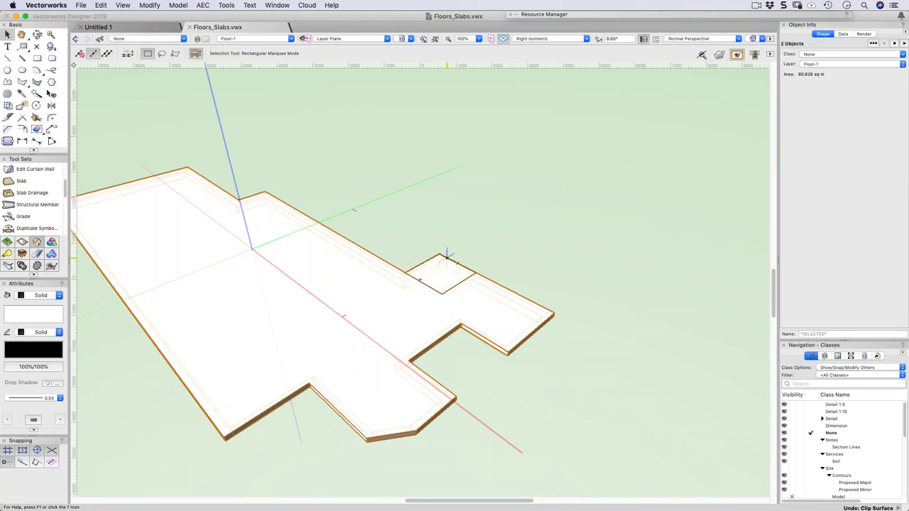
Clip the square from only the Slab Topping component with Clip Surface, leaving Foundation out, and orbit to inspect the cut
right_click(448, 257)
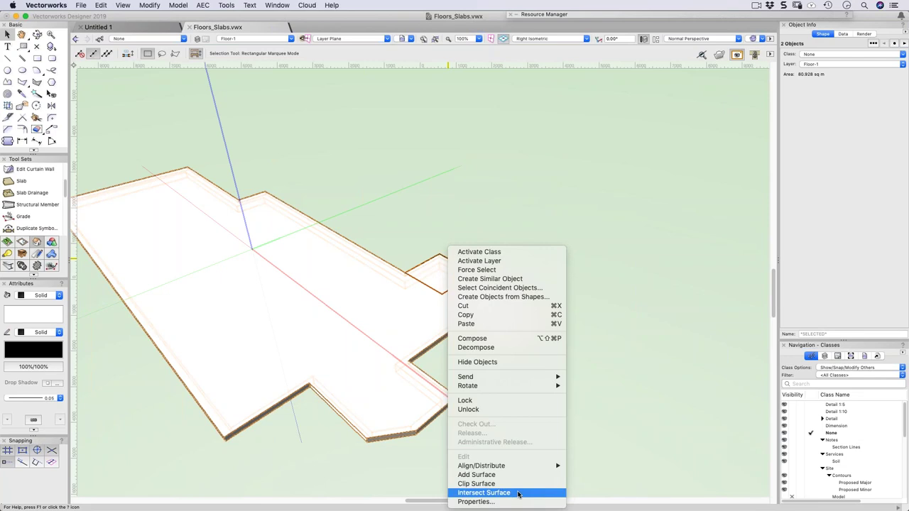
left_click(515, 482)
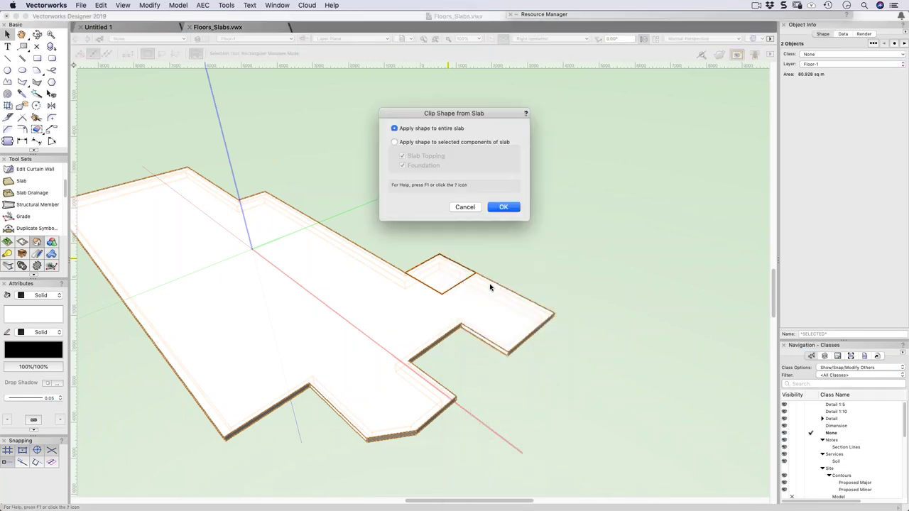
left_click(396, 142)
left_click(413, 169)
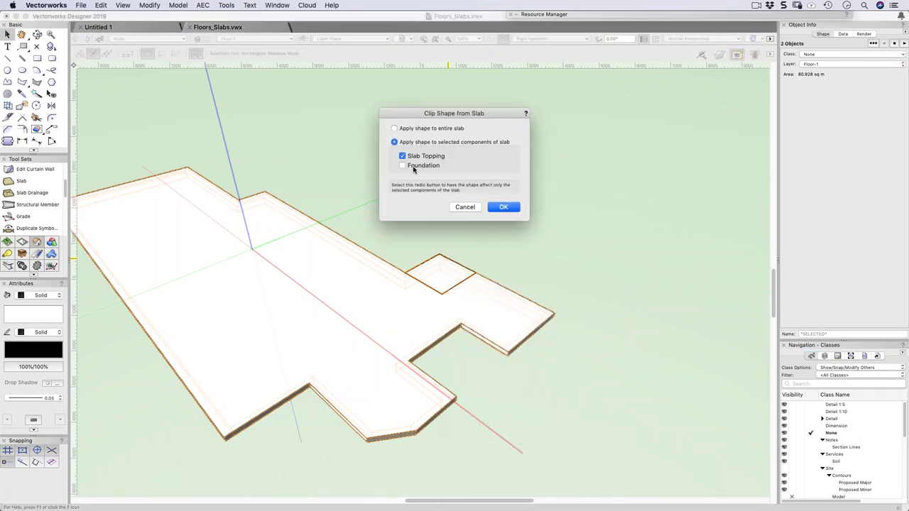
left_click(504, 207)
middle_click_drag(493, 278, 599, 258, "shift")
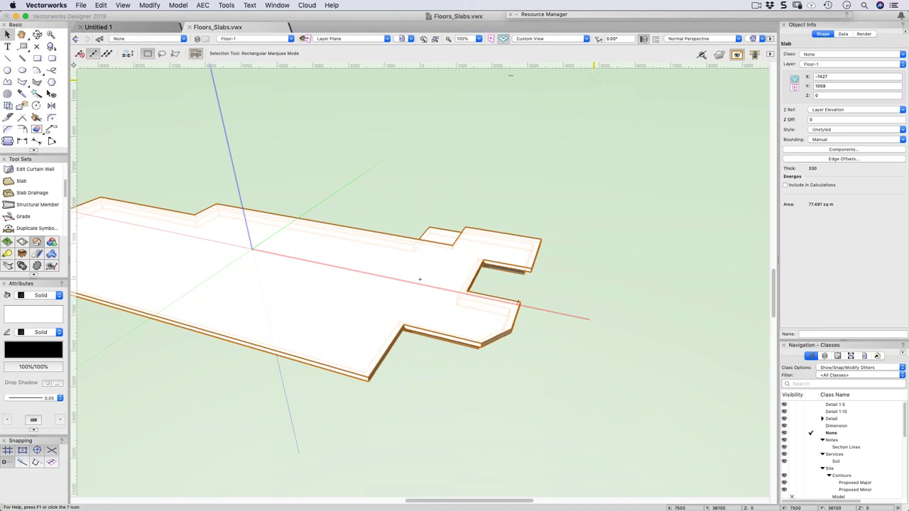
In Top/Plan view, draw a rectangle about 1400 by 1100 mm inside the slab's upper-left corner
key("super+5")
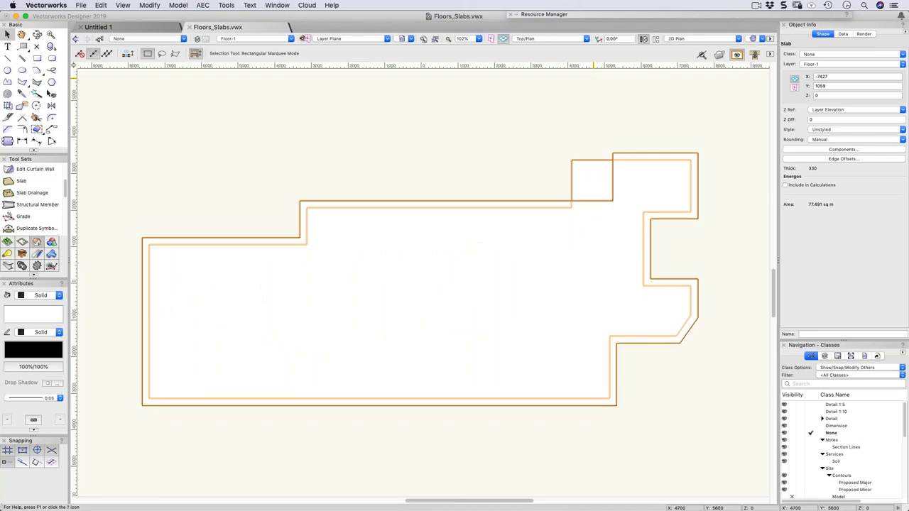
left_click(37, 60)
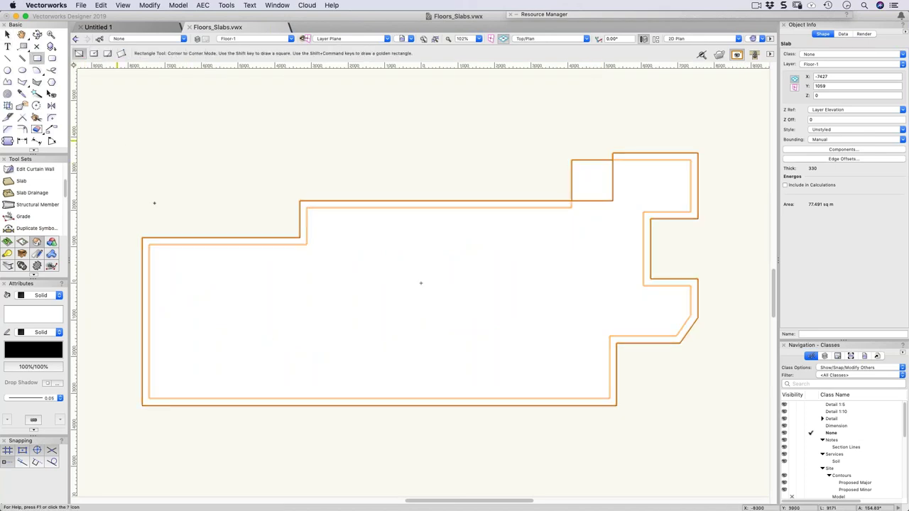
left_click(160, 254)
left_click(211, 294)
key("x")
left_click_drag(169, 254, 228, 86)
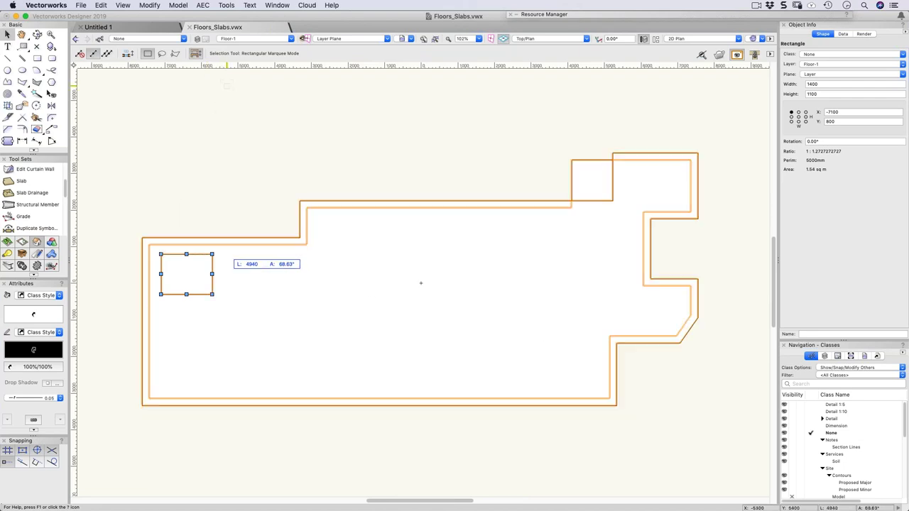
key("Escape")
key("Escape")
Duplicate the rectangle at equal spacing to make a row of seven across the slab
left_click_drag(169, 257, 233, 254)
key("super+c")
key("super+d")
key("super+d")
key("super+d")
key("super+d")
key("super+d")
Try to select the rectangles one by one and copy them lower on the slab, and undo the last move
left_click(193, 277, "shift")
left_click(251, 271, "shift")
left_click(319, 280, "shift")
left_click(396, 277, "shift")
left_click(450, 277, "shift")
left_click(518, 290, "shift")
left_click_drag(487, 298, 490, 319)
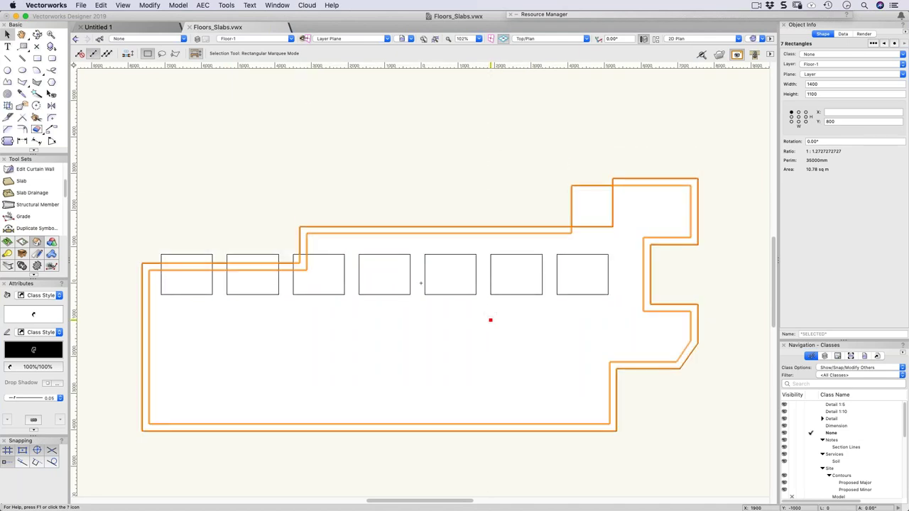
key("super+z")
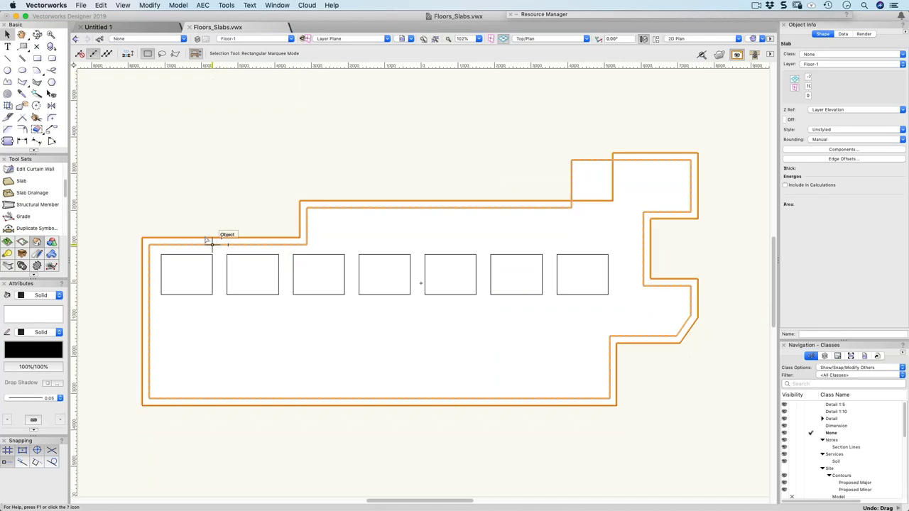
Copy the row of seven rectangles about 1400 mm down to form a second row, and deselect everything
left_click_drag(152, 204, 612, 320)
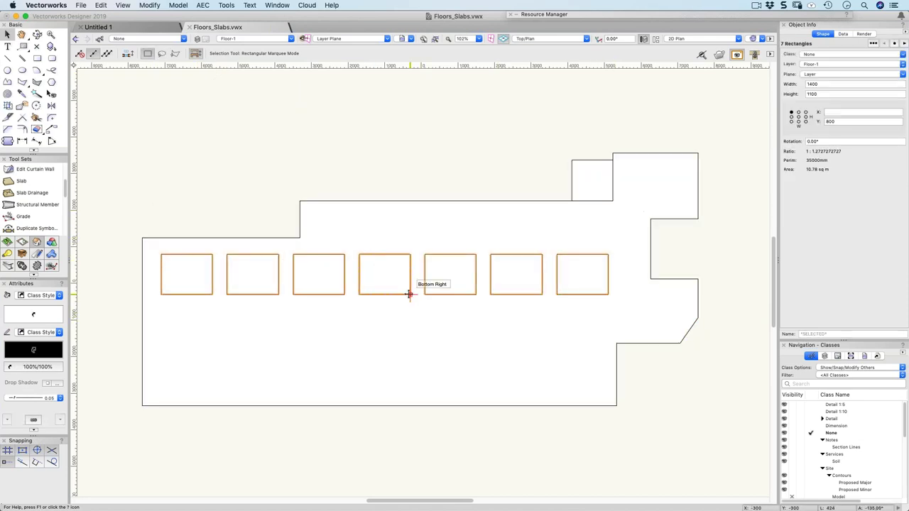
left_click_drag(409, 294, 408, 346)
left_click(625, 402)
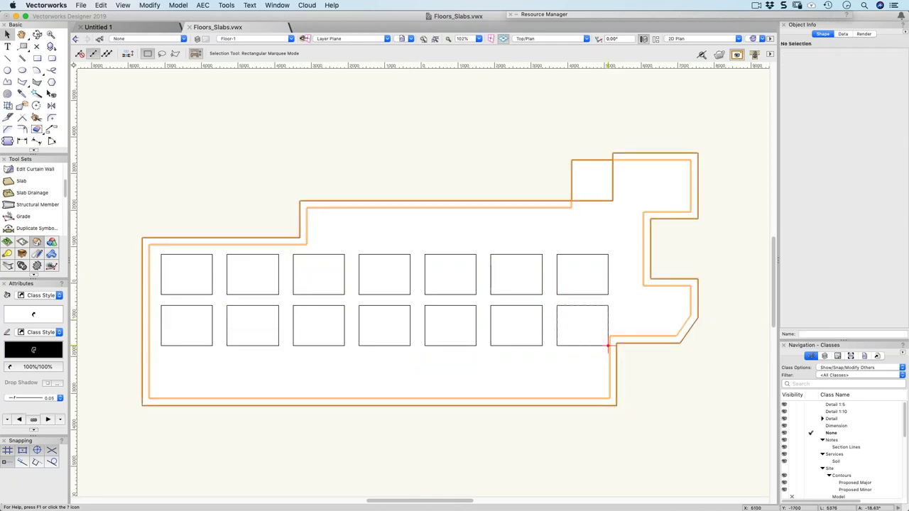
Try to clip the surface of the slab with every object in the drawing selected
key("super+a")
right_click(255, 268)
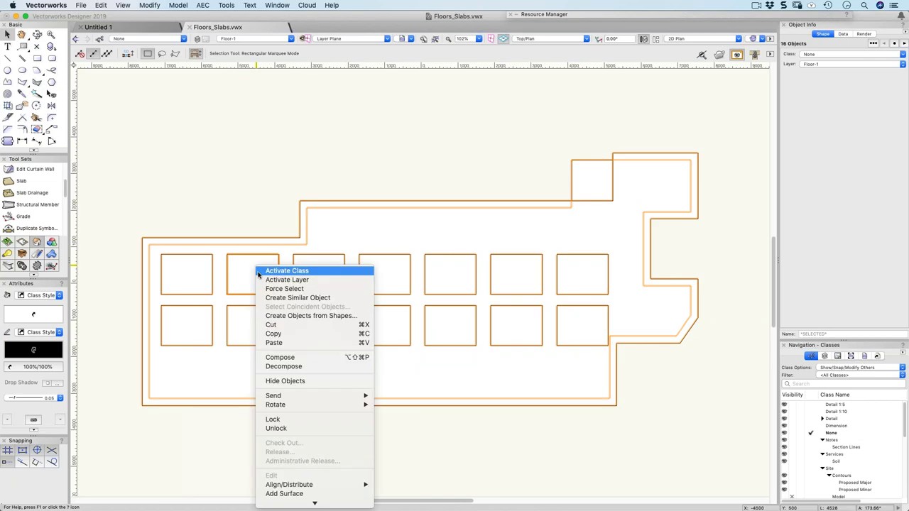
scroll(293, 479, "down", 1)
left_click(298, 484)
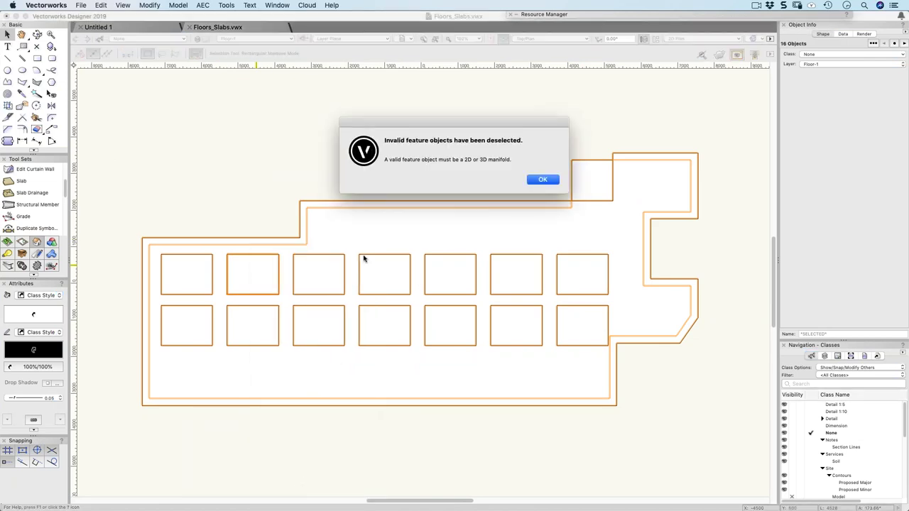
left_click(544, 179)
left_click(482, 174)
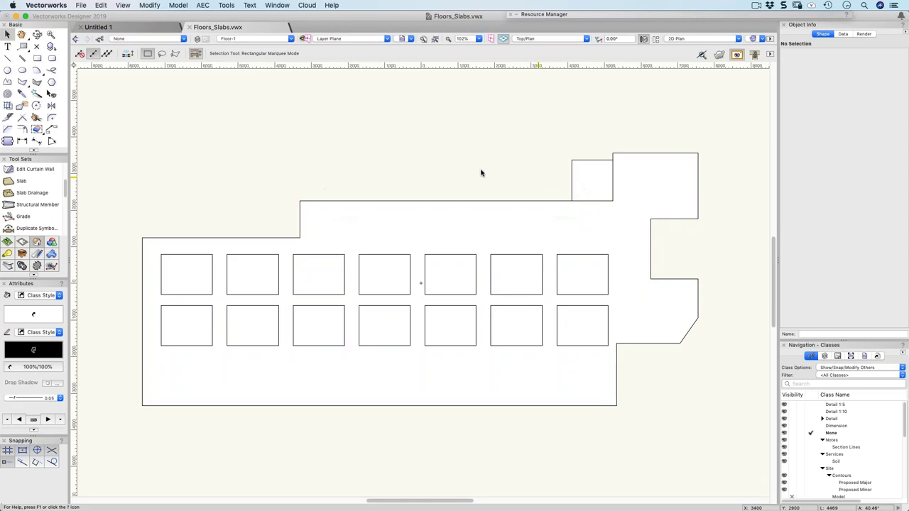
Select the slab with all fourteen rectangles and clip them from only the Foundation component, leaving Slab Topping out
mouse_move(109, 110)
left_mouse_down()
mouse_move(608, 466)
mouse_move(731, 482)
mouse_move(721, 485)
left_mouse_up()
right_click(318, 286)
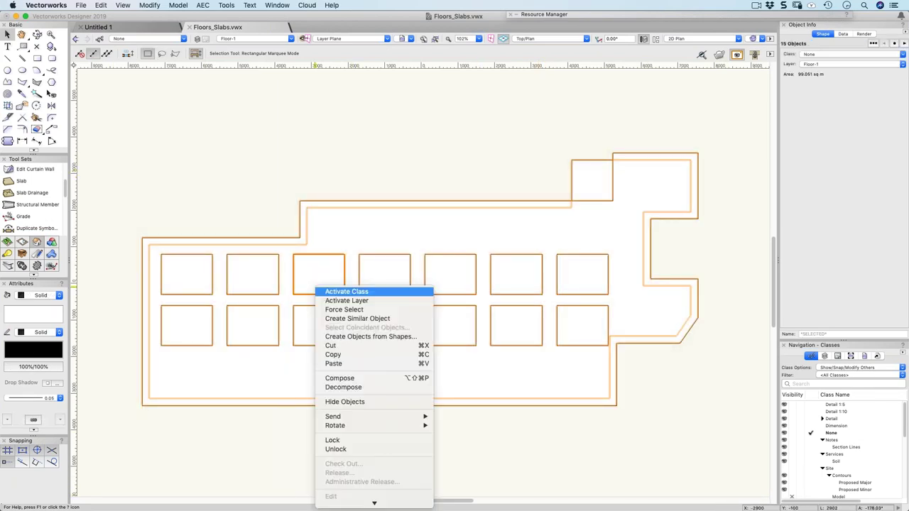
left_click(363, 484)
left_click(416, 167)
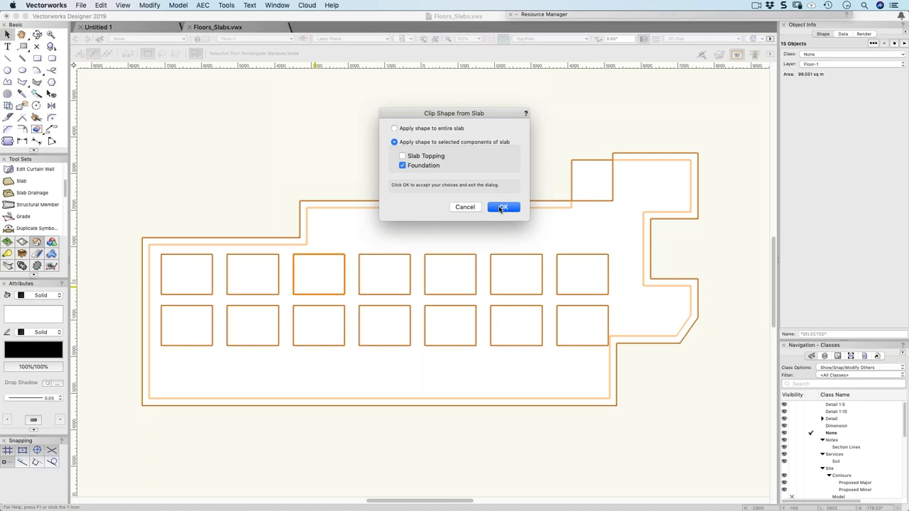
left_click(502, 207)
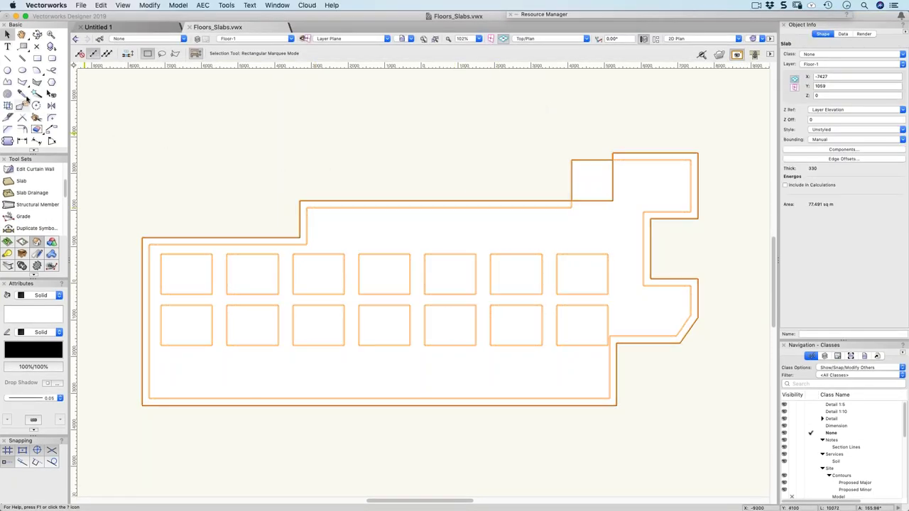
Switch to Right Isometric, section the slab with the Clip Cube, and examine the foundation cutouts from underneath
key("super+3")
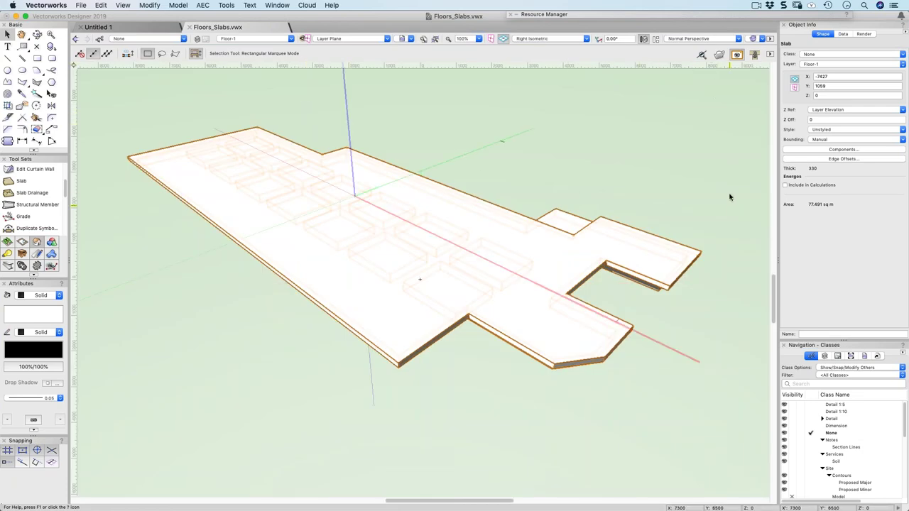
left_click(719, 55)
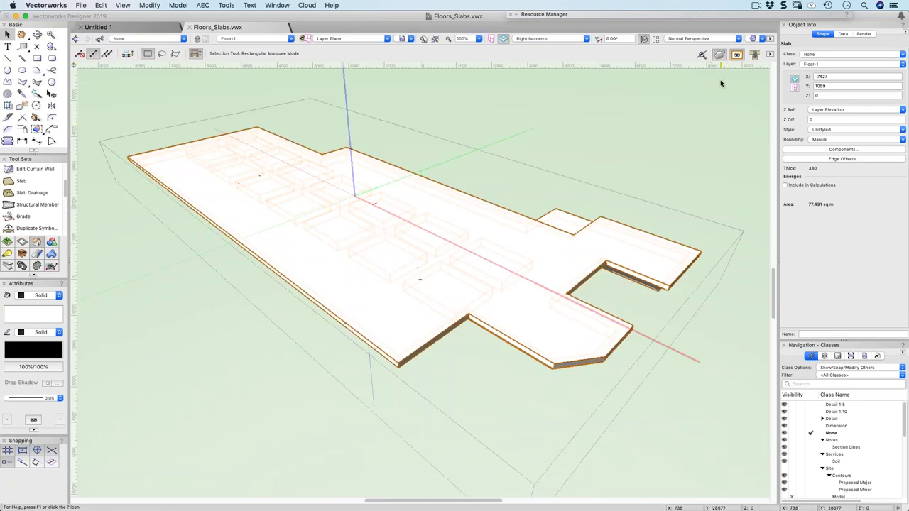
left_click(682, 303)
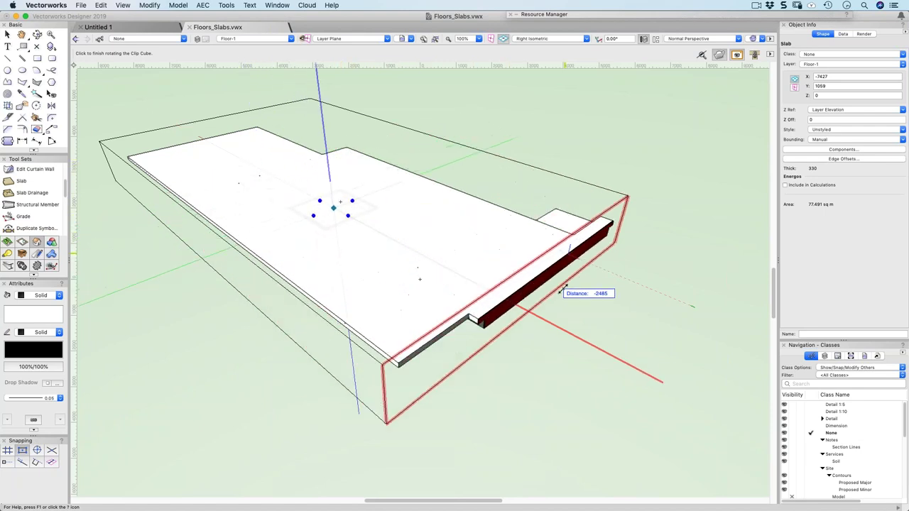
left_click(649, 365)
left_click_drag(648, 365, 640, 200)
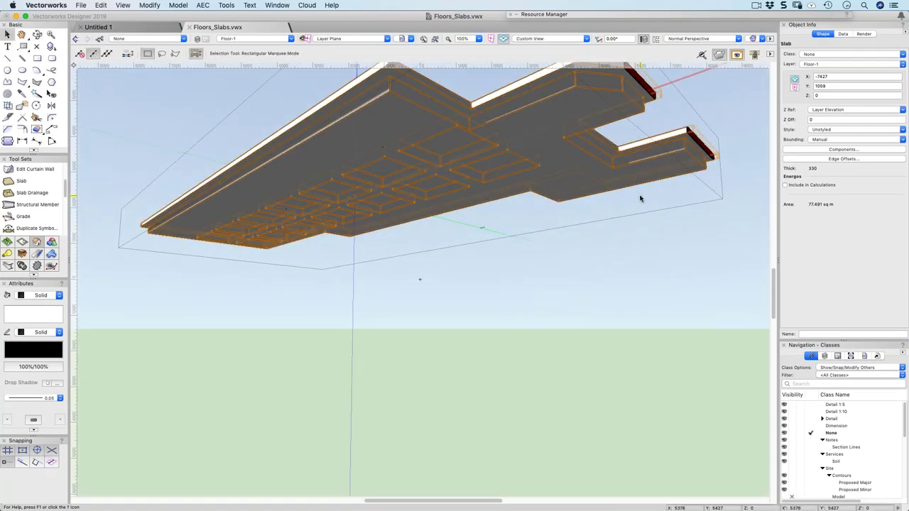
Return to Top/Plan and undo the foundation clip, both rows of rectangles and the earlier Clip Surface edits on the slab
key("shift+c")
left_click_drag(640, 199, 638, 362)
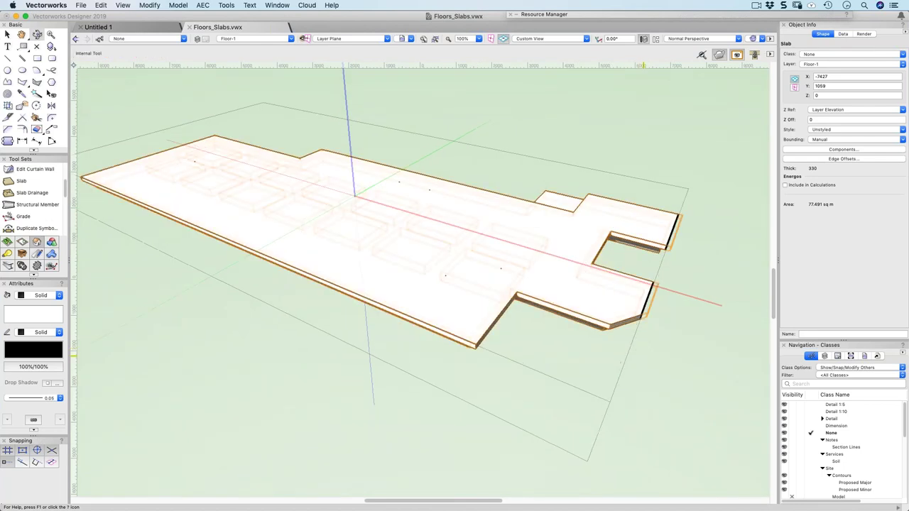
key("F5")
key("super+z")
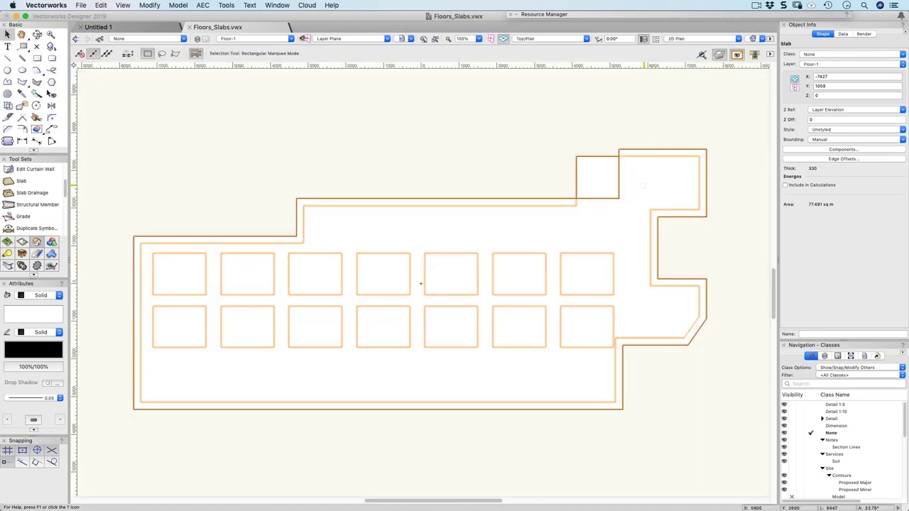
key("super+z")
key("super+z")
key("super+z")
key("super+z")
key("super+z")
key("super+z")
key("super+z")
key("super+z")
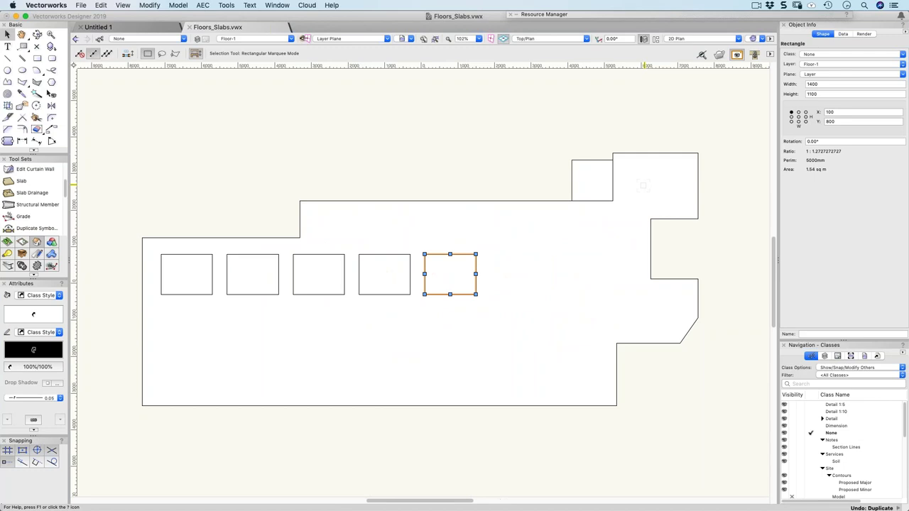
key("super+z")
key("super+z")
key("super+z")
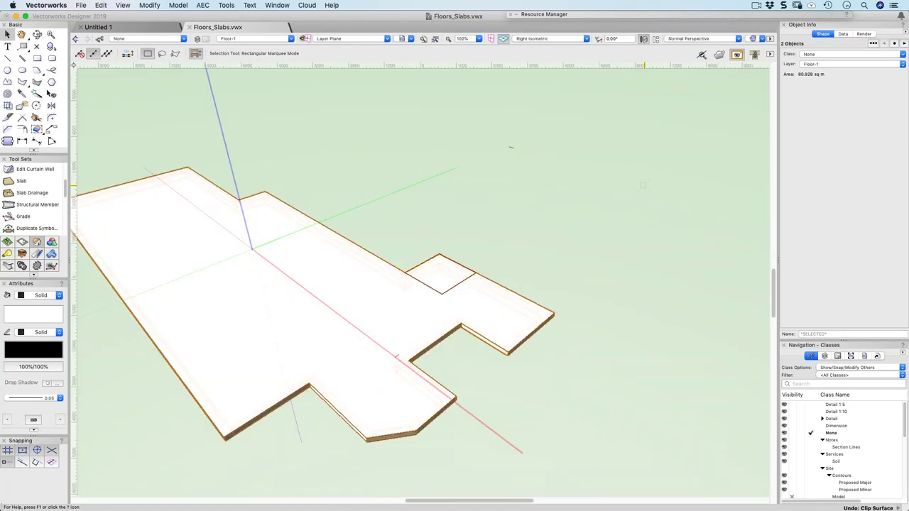
key("super+z")
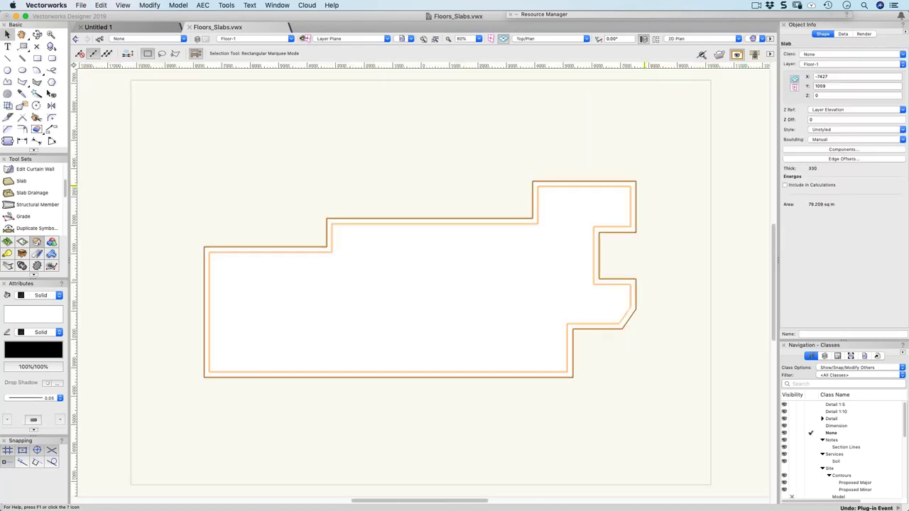
key("super+z")
Show the model in Right Isometric and undo the deletion of the slab
scroll(390, 240, "down", 3)
key("3")
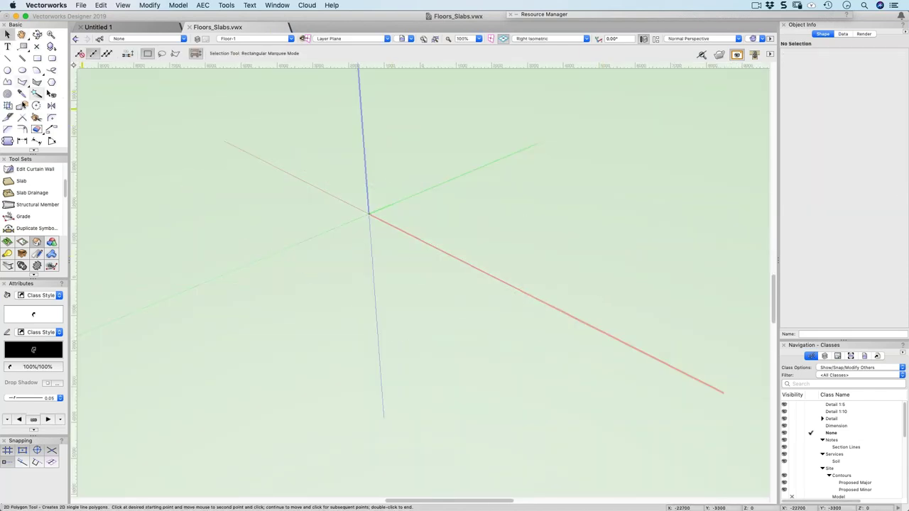
key("super+z")
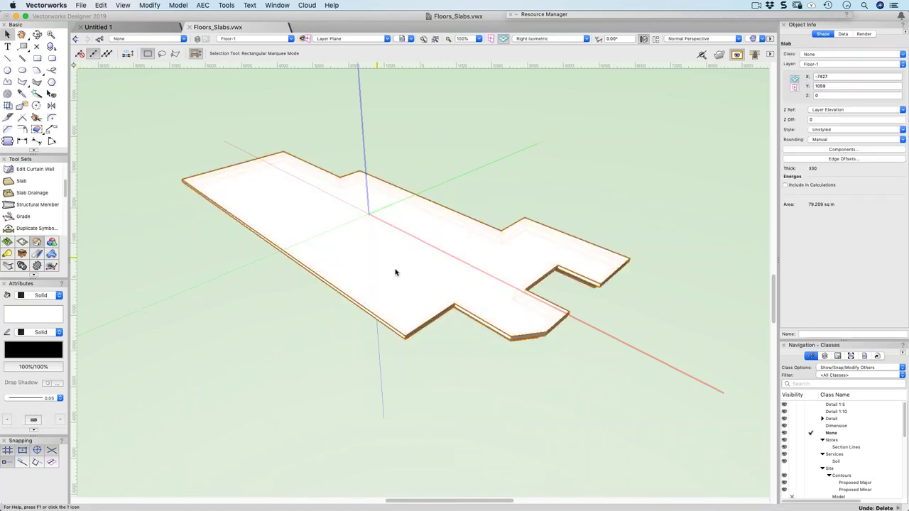
middle_click_drag(376, 247, 420, 279)
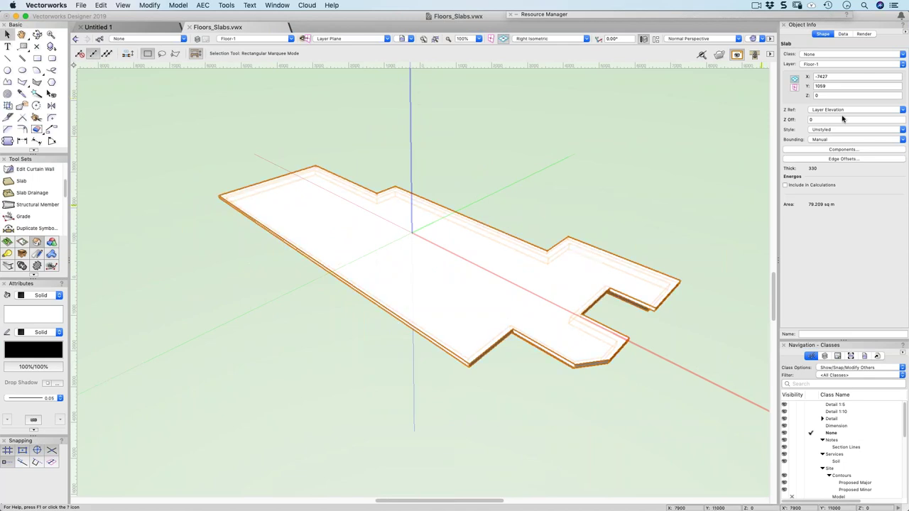
Replace the unstyled slab's style with 100 slab
left_click(826, 132)
left_click(824, 146)
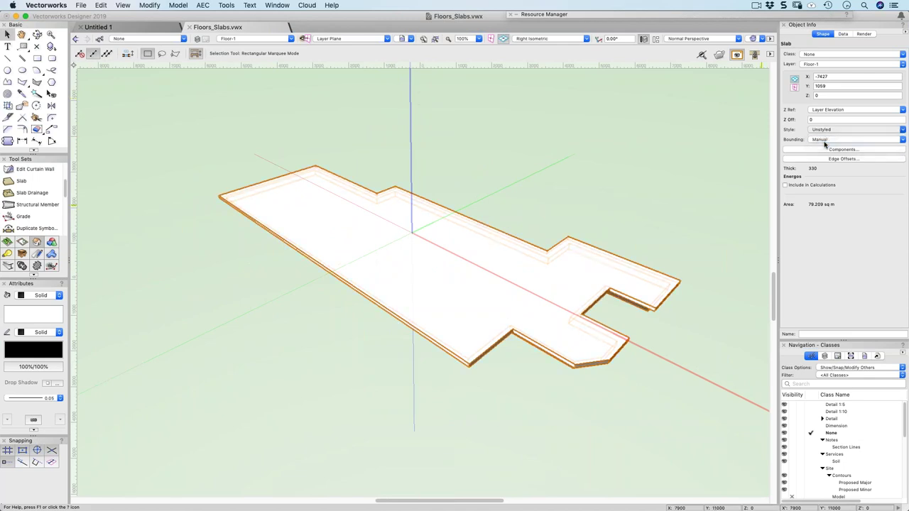
left_click(534, 264)
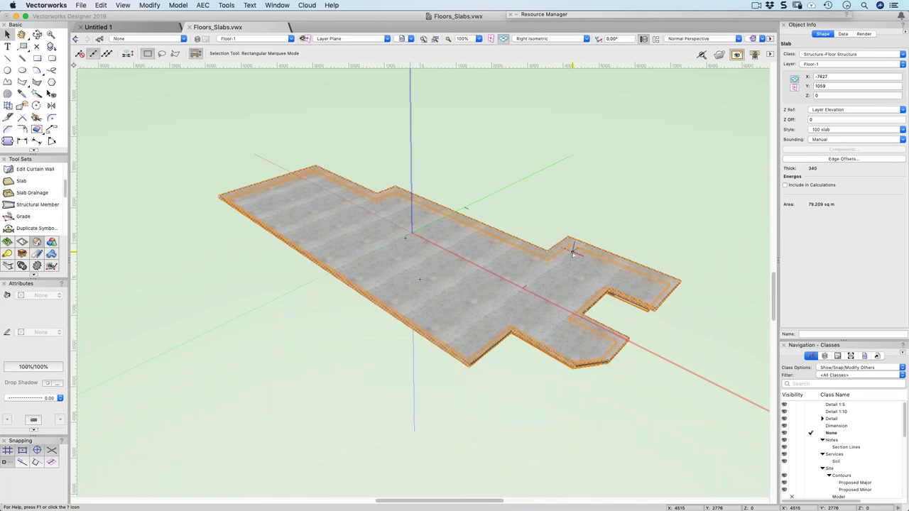
In Top/Plan, draw two side-by-side rectangles, each about 647 x 1636 mm, filling the notch in the slab's right edge
key("super+5")
left_click_drag(649, 253, 397, 195)
scroll(396, 195, "up", 3)
left_click(37, 59)
left_click(376, 168)
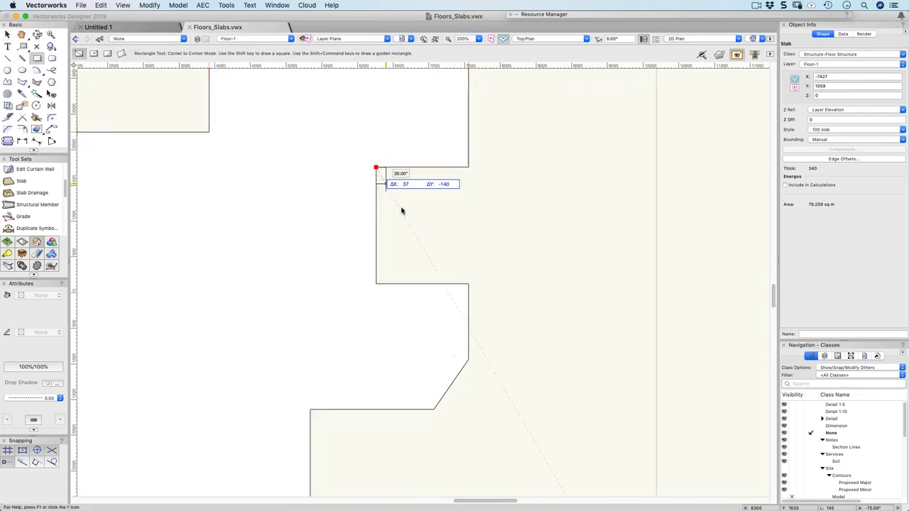
left_click(422, 284)
left_click(423, 167)
left_click(468, 284)
key("x")
Create a slab from the outer rectangle in the notch, deleting the source shape
left_click(414, 235, "shift")
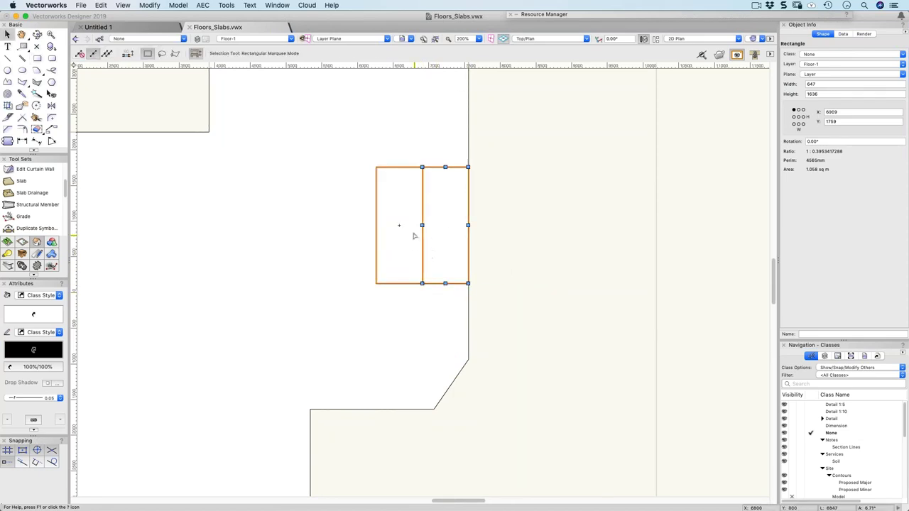
key("super+z")
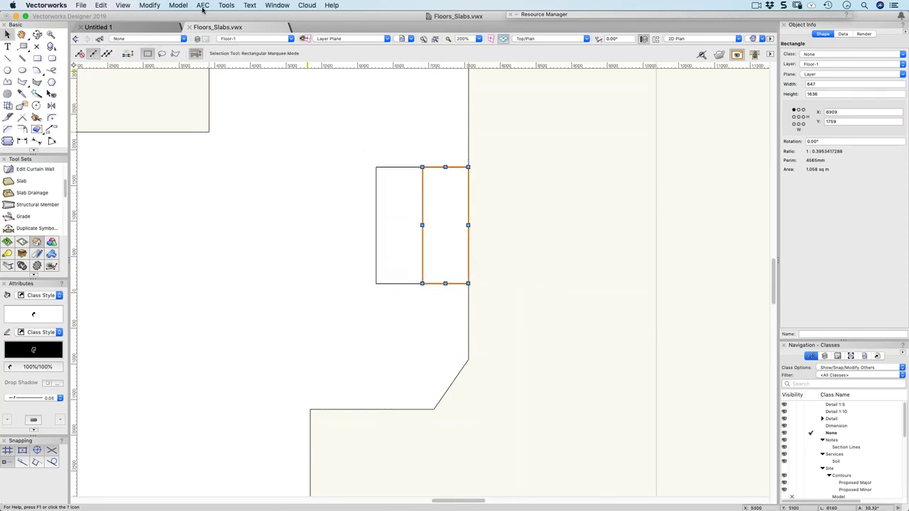
left_click(202, 6)
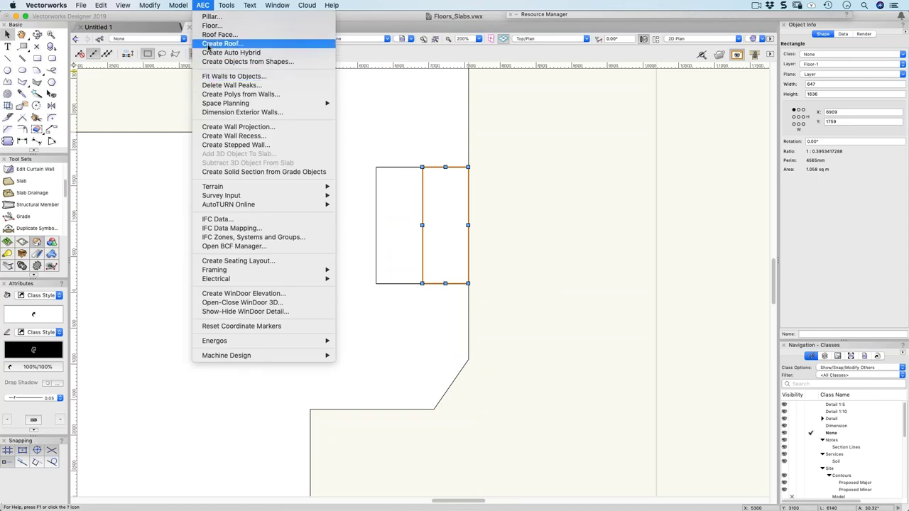
left_click(213, 61)
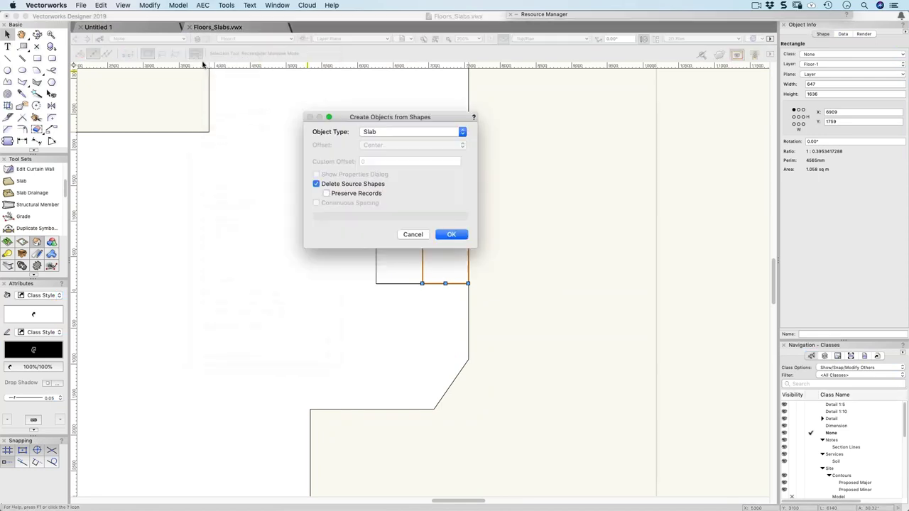
left_click(463, 235)
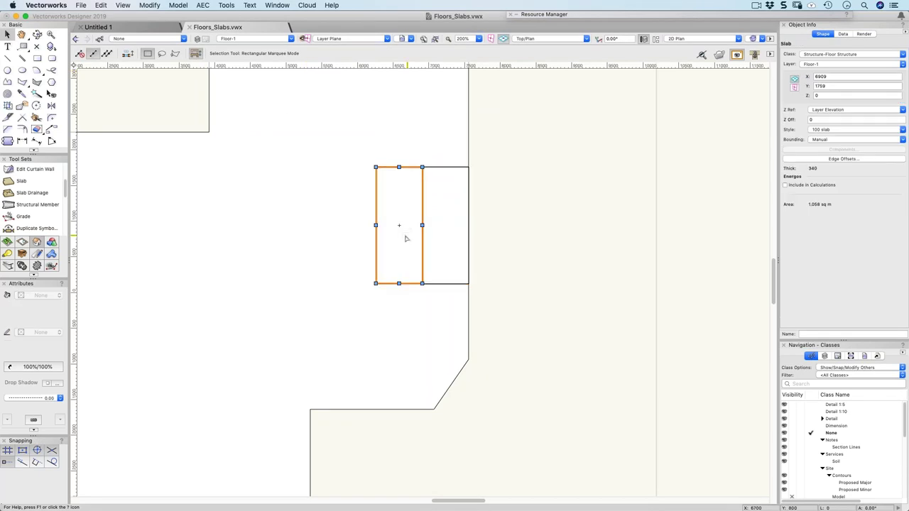
Create a slab from the inner rectangle in the notch, deleting the source shape
left_click(398, 225)
left_click(204, 6)
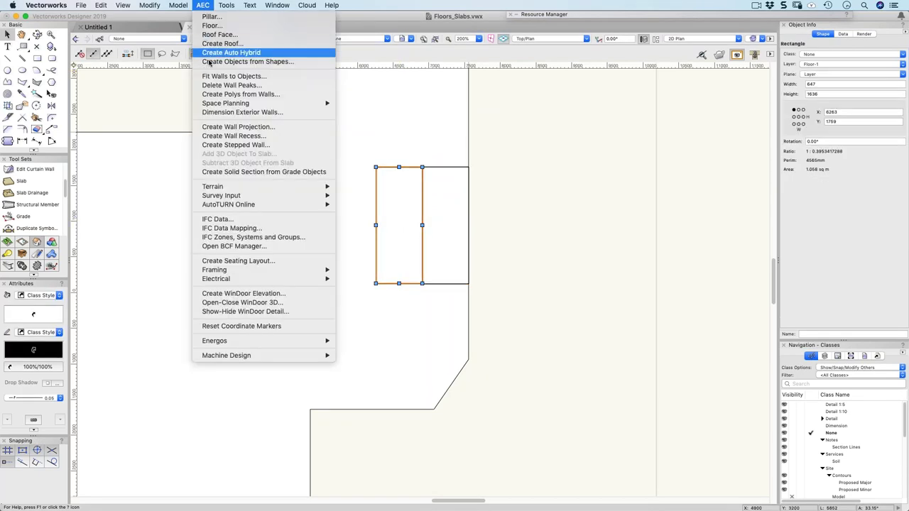
left_click(213, 61)
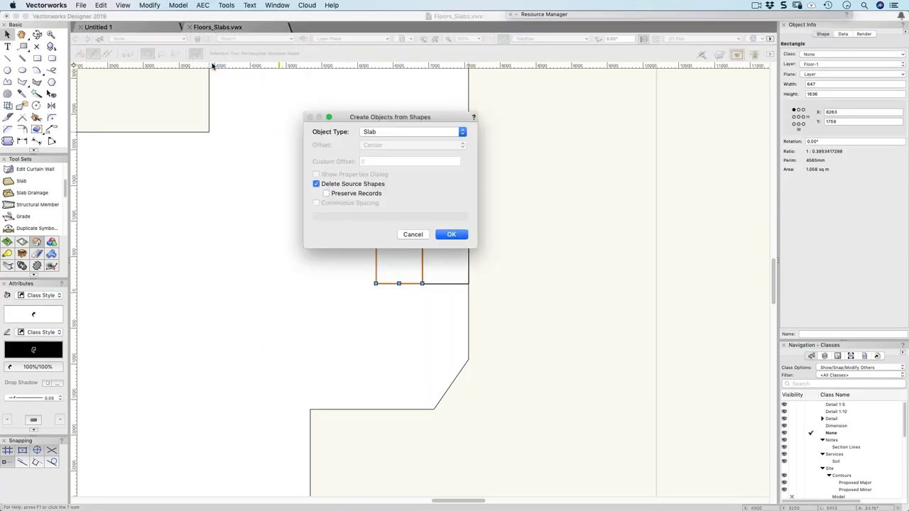
key("Return")
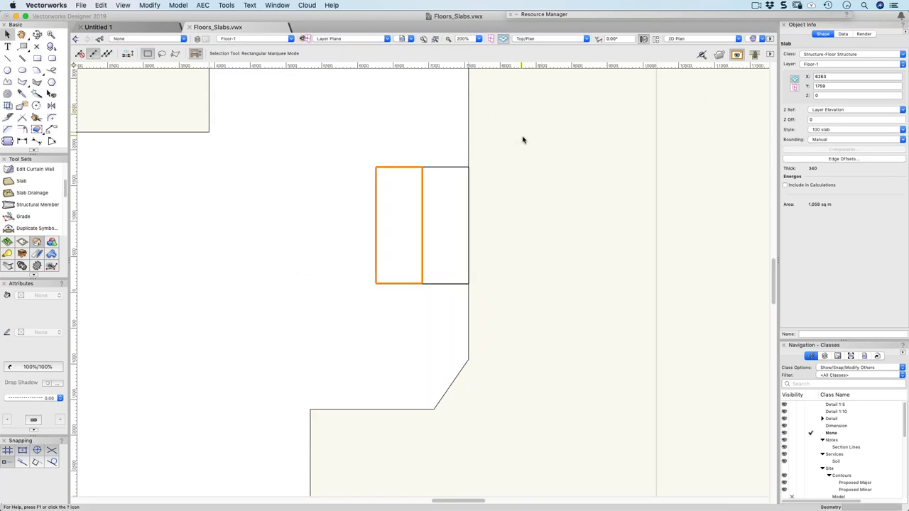
In Right Isometric, set the Z height of the outer step slab to -300
key("3")
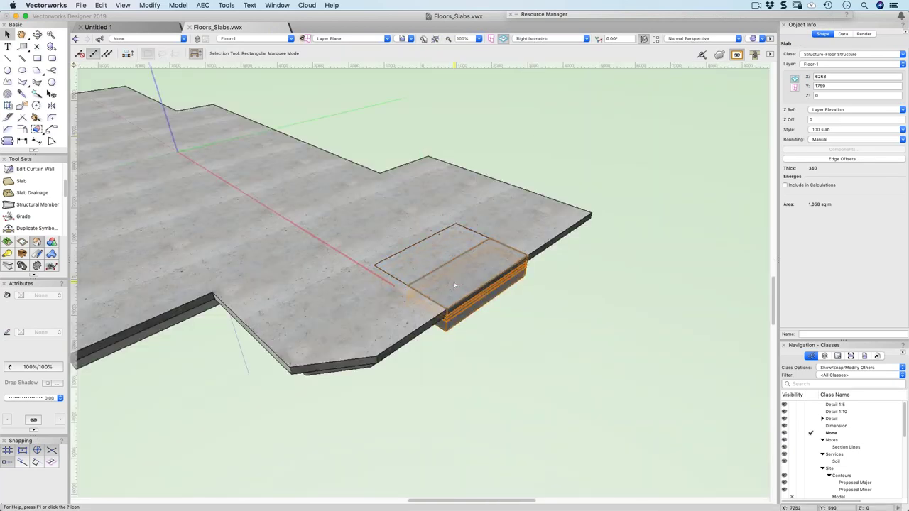
left_click(813, 96)
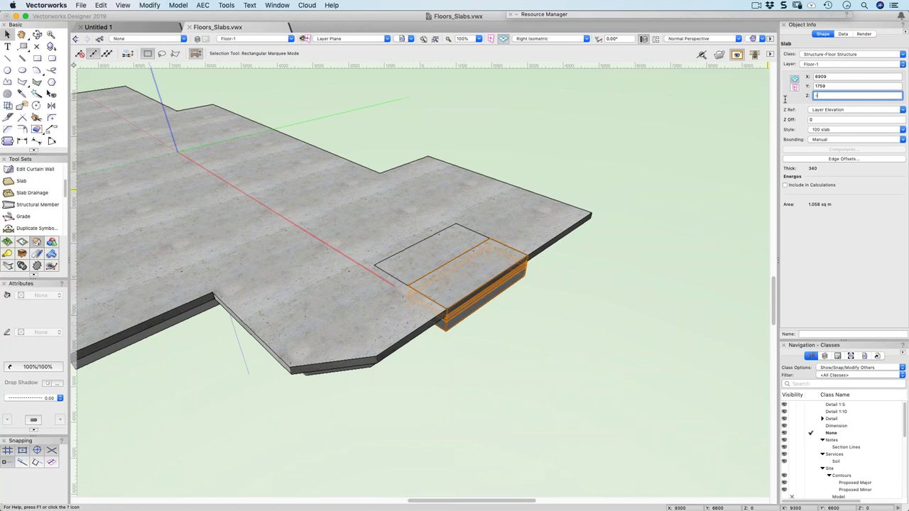
type("-300")
key("Return")
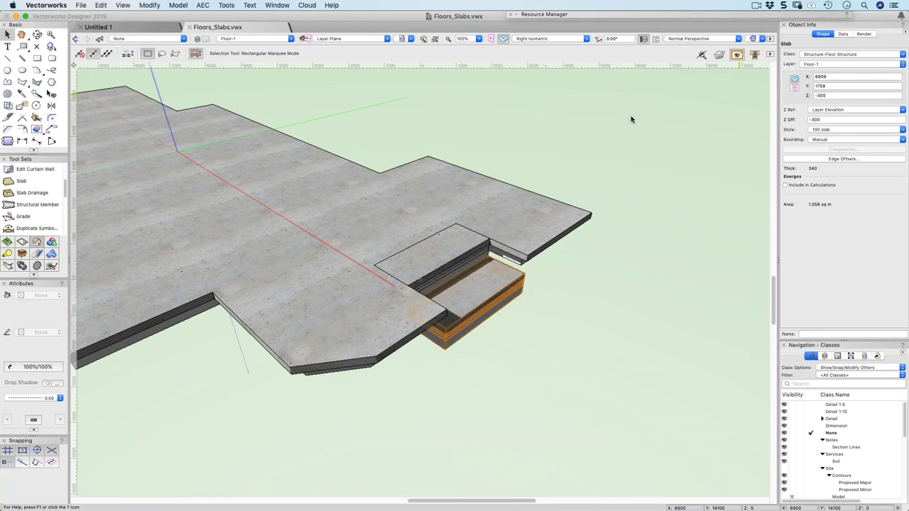
Set the Z height of the inner step slab to -150 and clear the selection
left_click(416, 258)
left_click(815, 96)
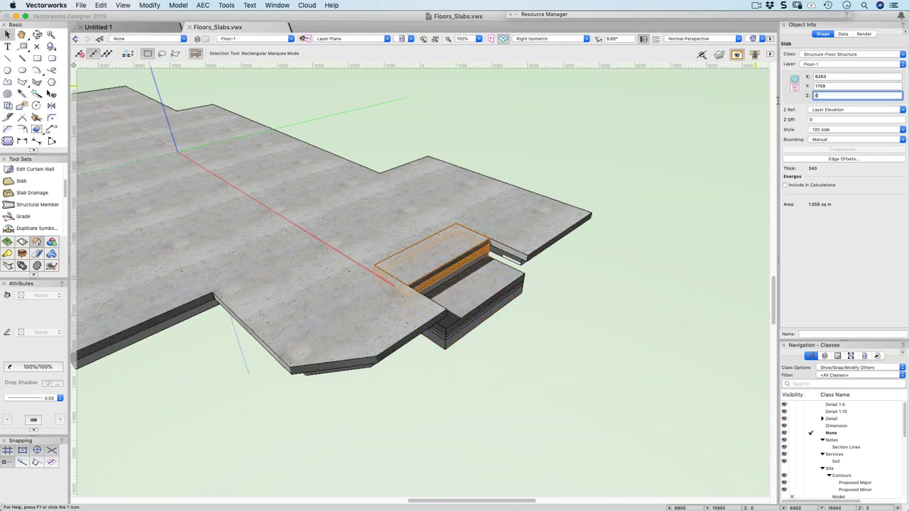
type("-150")
key("Return")
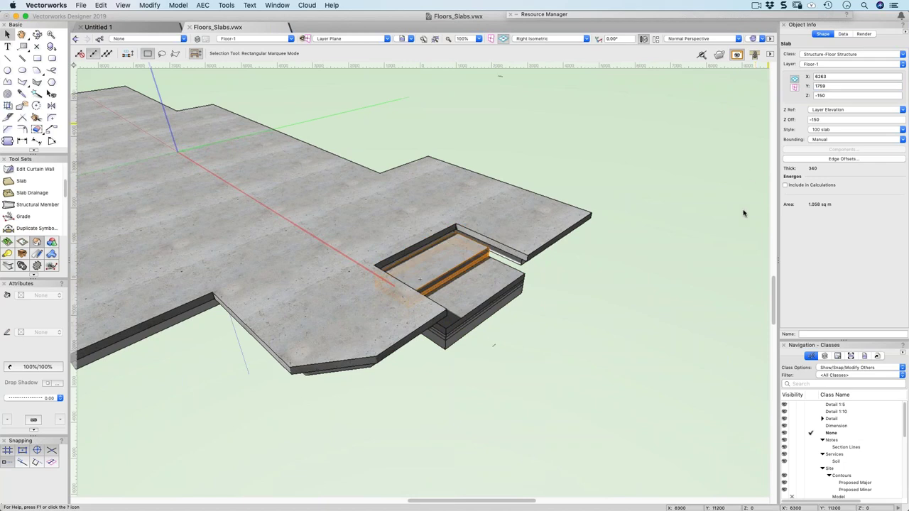
left_click(537, 316)
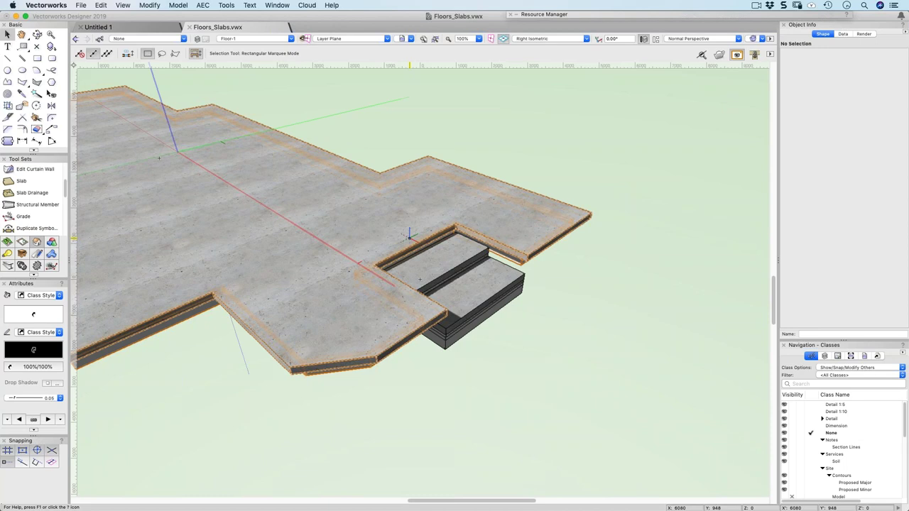
middle_click_drag(410, 237, 365, 217, "shift")
left_click(364, 222)
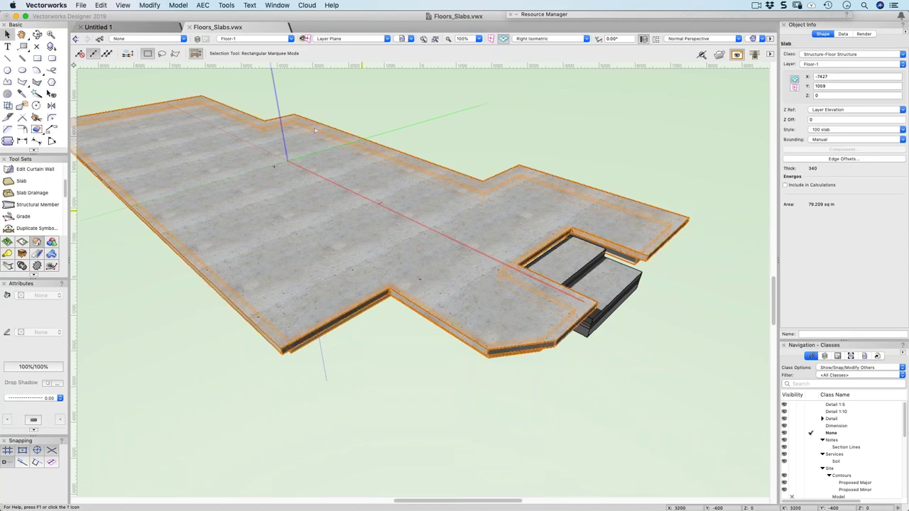
left_click(203, 6)
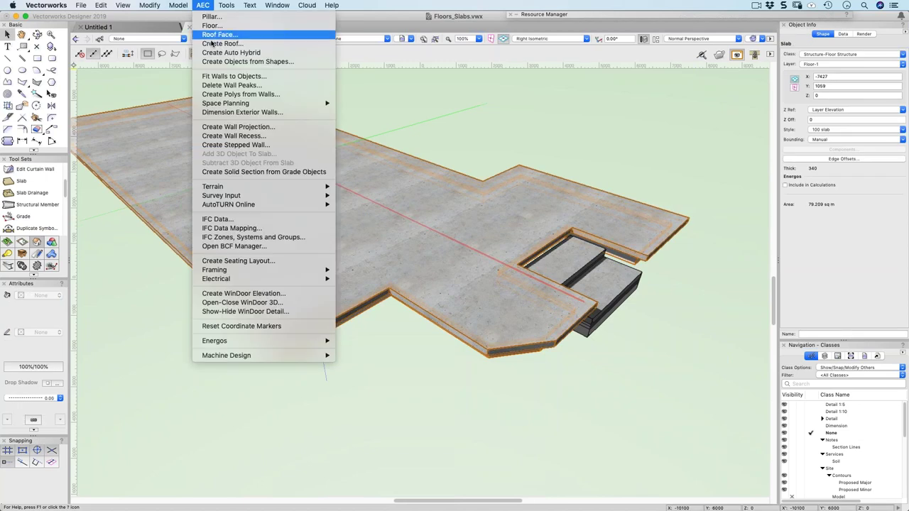
mouse_move(245, 106)
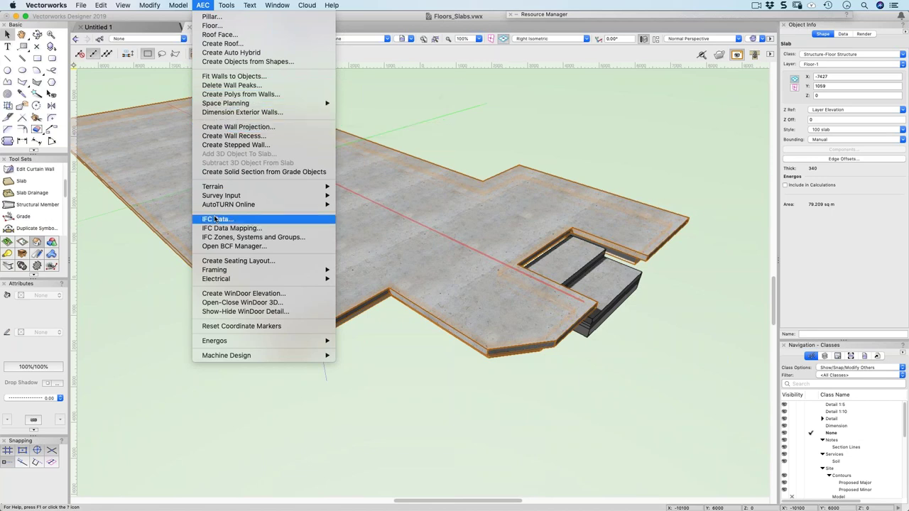
left_click(99, 250)
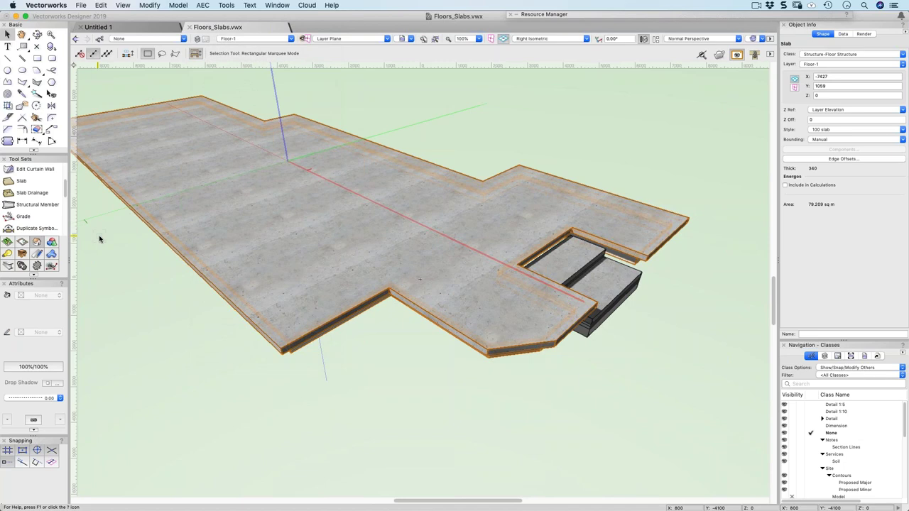
middle_click_drag(487, 265, 589, 253)
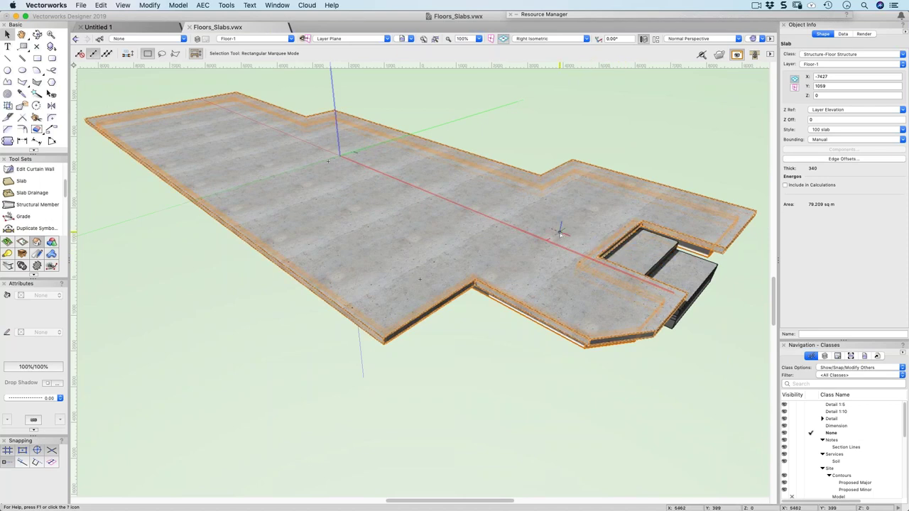
In Top/Plan, open the main slab's boundary for editing, look it over and exit the boundary
key("super+5")
double_click(343, 249)
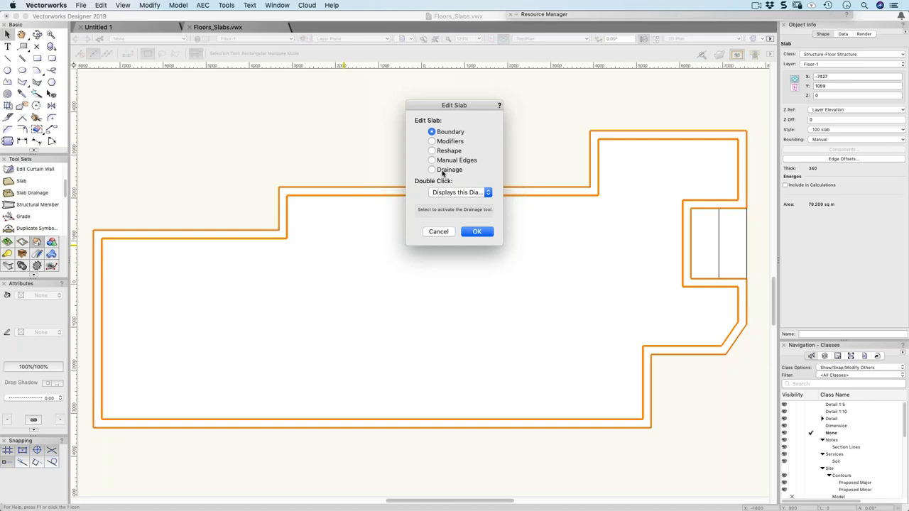
left_click(471, 233)
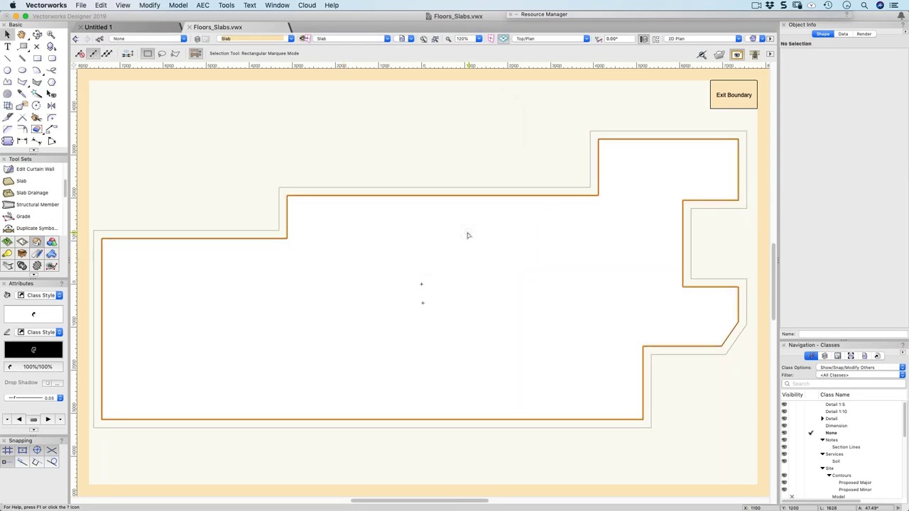
left_click(733, 95)
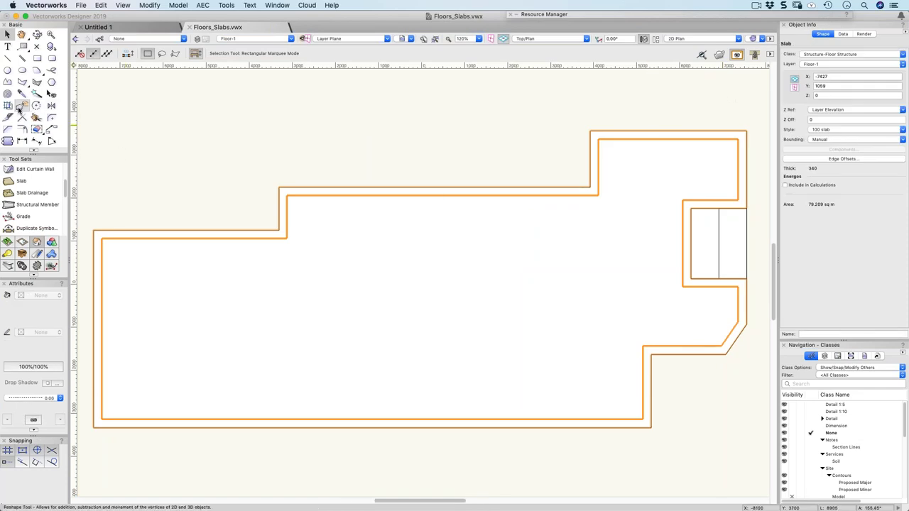
Reshape the main slab by moving the short vertical edge of its upper-left step about 700 mm to the right
left_click(21, 106)
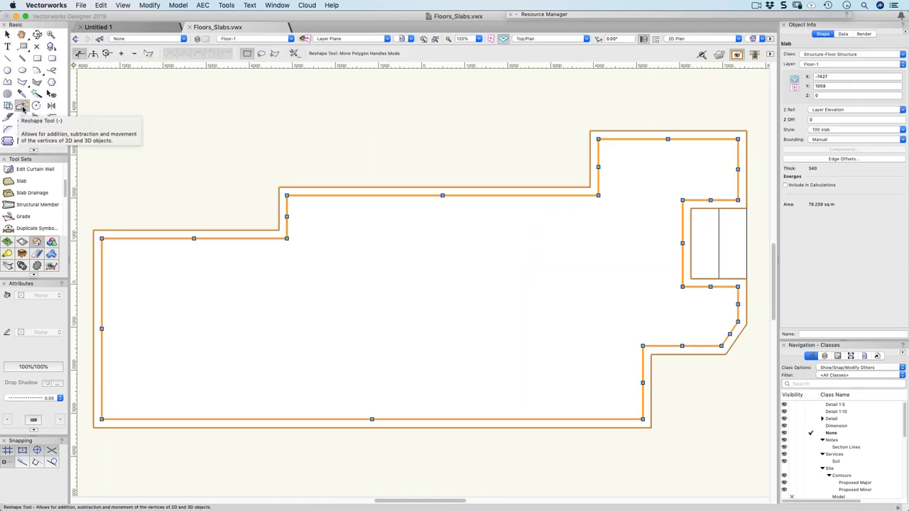
left_click_drag(286, 217, 317, 216)
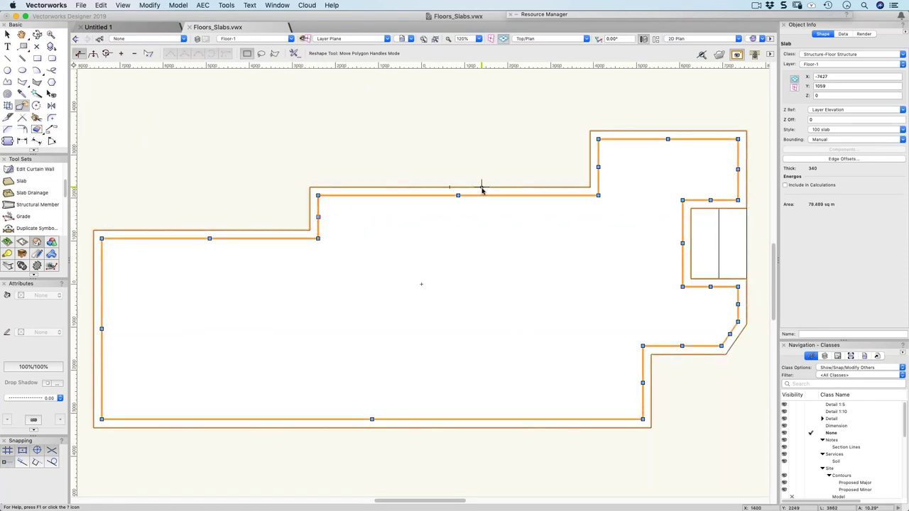
Reshape the main slab by moving the long middle edge of its upper side outward by about 450 mm
left_click_drag(458, 195, 458, 176)
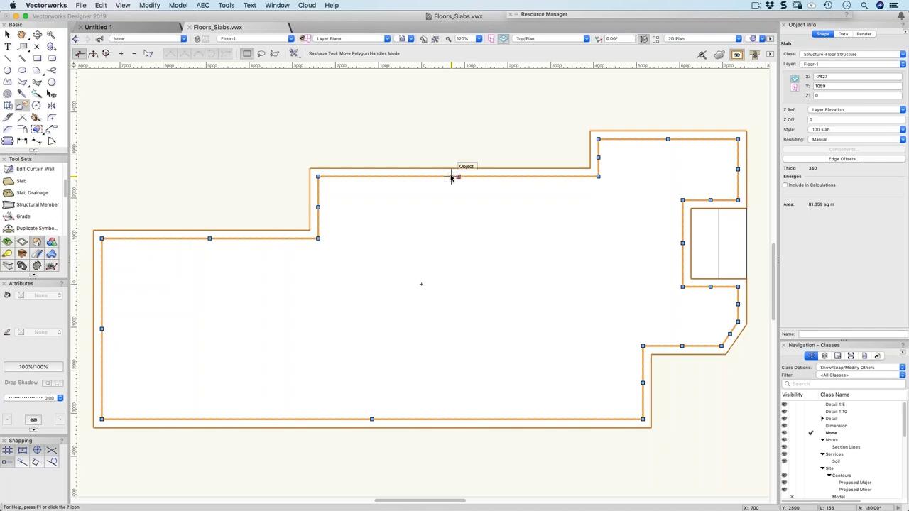
left_click(170, 153)
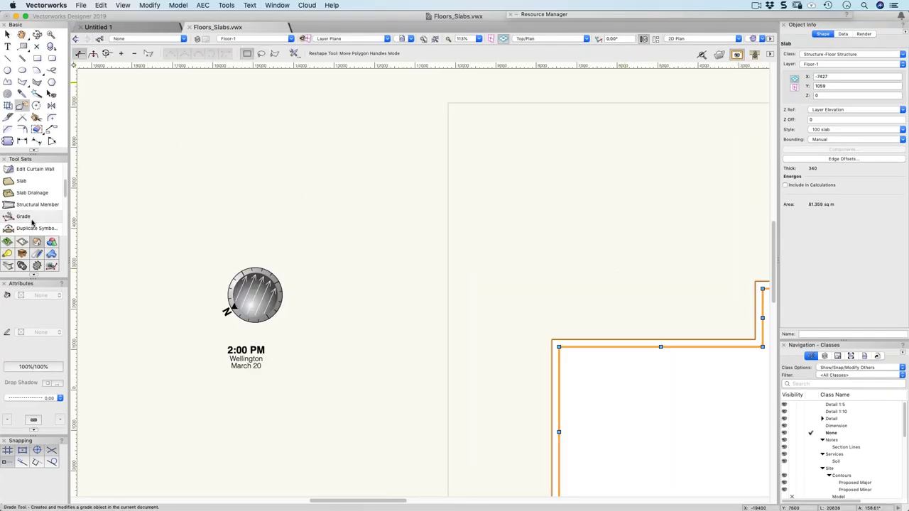
left_click(20, 182)
scroll(64, 189, "up", 3)
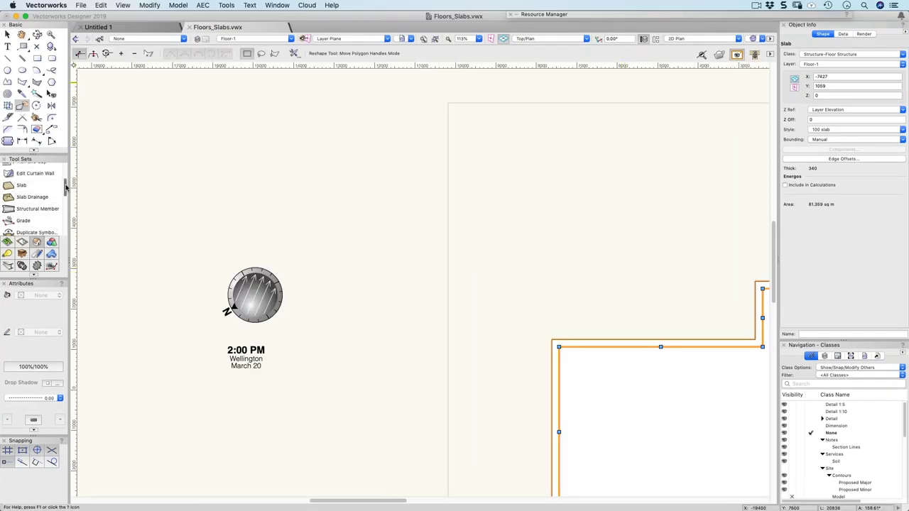
left_click(27, 174)
left_click(26, 173)
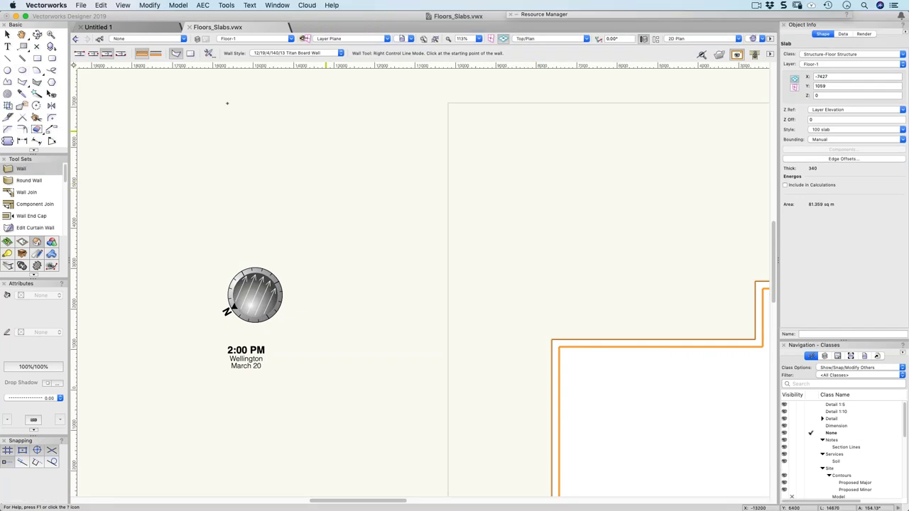
left_click(497, 161)
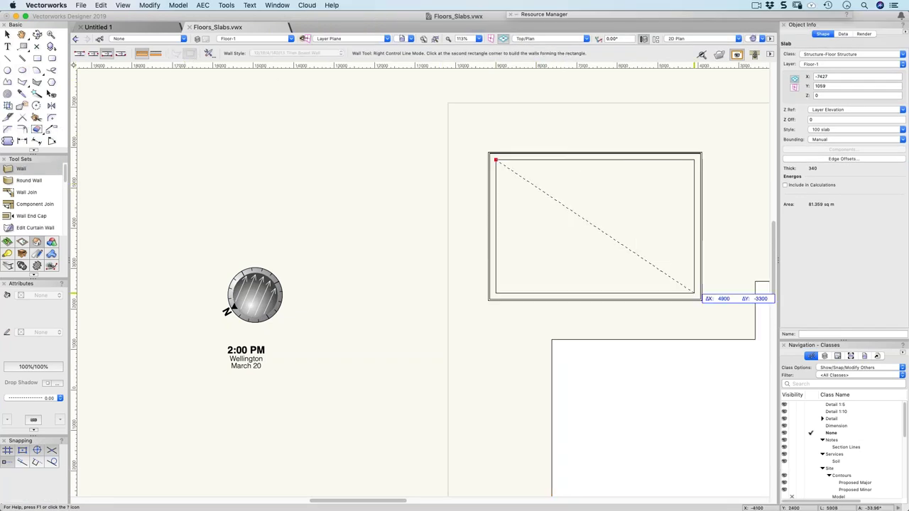
key("Escape")
key("Escape")
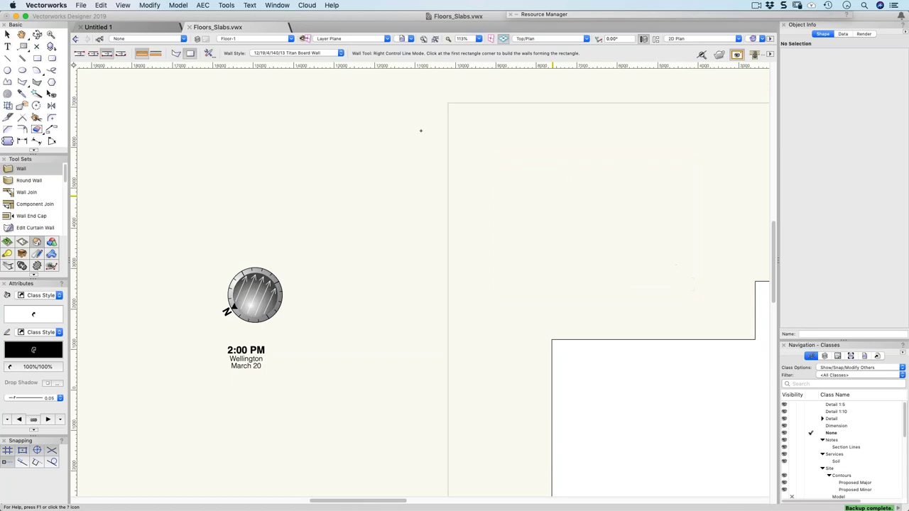
left_click(8, 36)
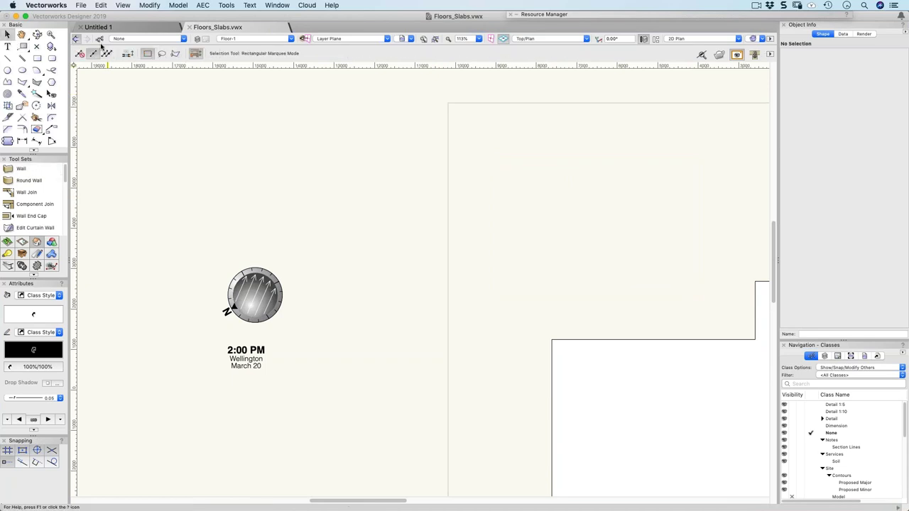
Make the Wall-External class visible
left_click(25, 169)
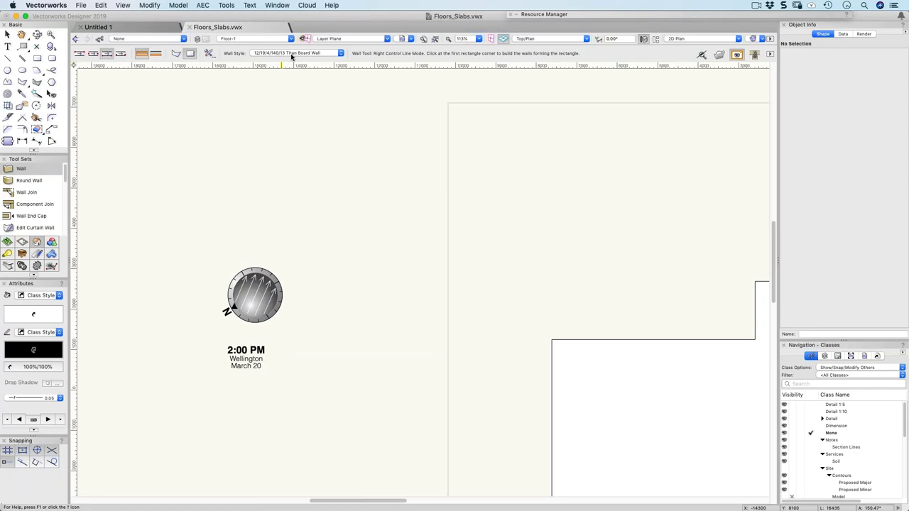
left_click(209, 55)
scroll(827, 444, "down", 5)
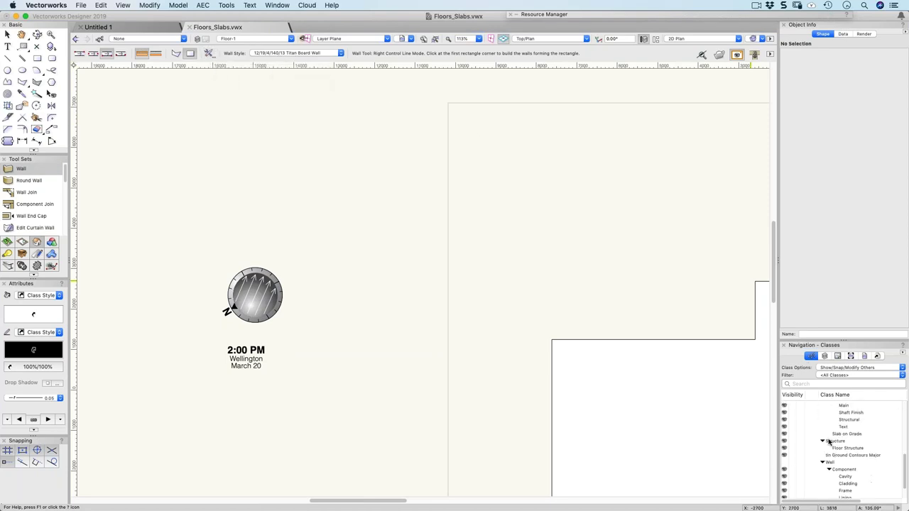
scroll(854, 470, "down", 2)
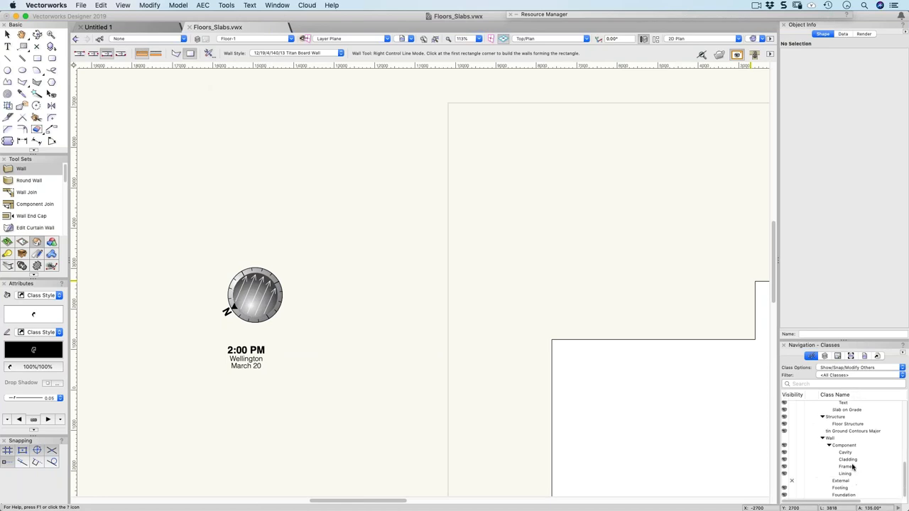
left_click(787, 483)
In Right Isometric, delete the external walls around the main slab, leaving those next to the stepped slabs
key("h")
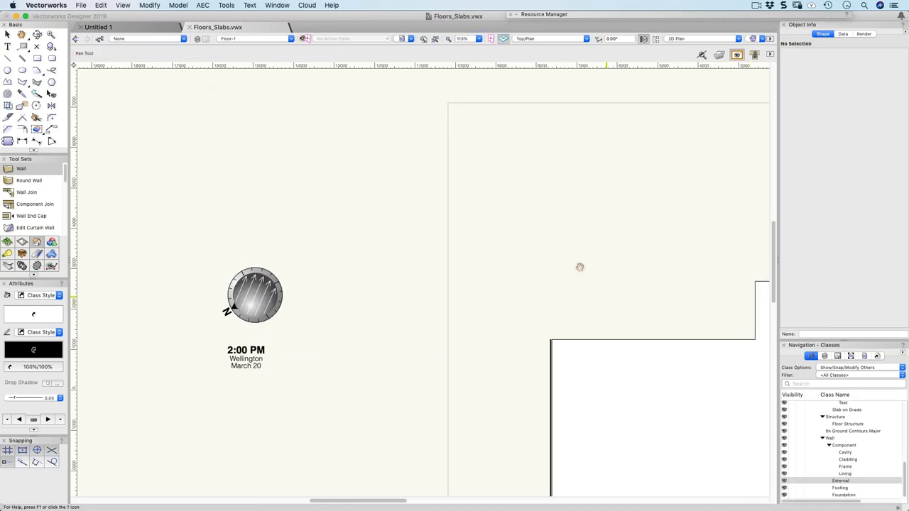
scroll(580, 266, "down", 5)
scroll(580, 265, "right", 5)
key("x")
key("3")
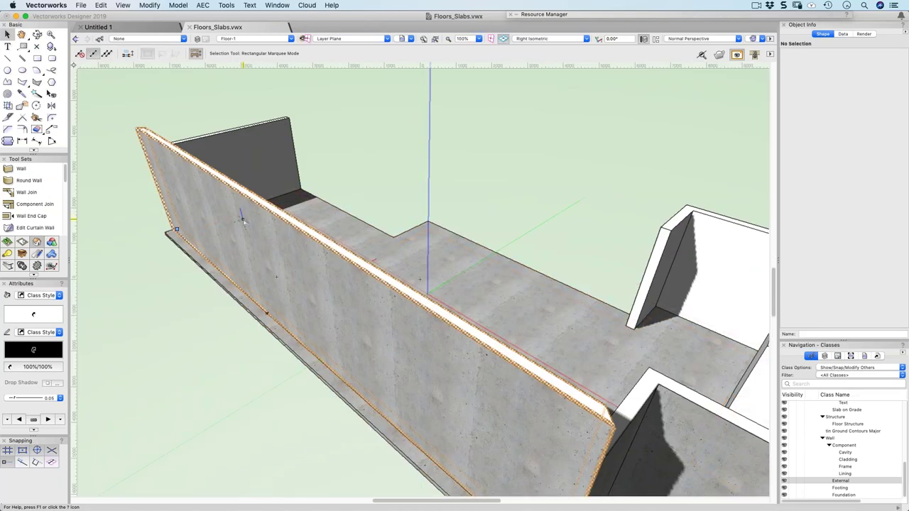
left_click(305, 228)
key("Delete")
left_click(704, 291)
key("Delete")
middle_click_drag(703, 291, 291, 220, "shift")
left_click(317, 242)
key("Delete")
left_click(419, 279)
key("Delete")
Delete the remaining external walls around the stepped slabs
left_click(458, 227)
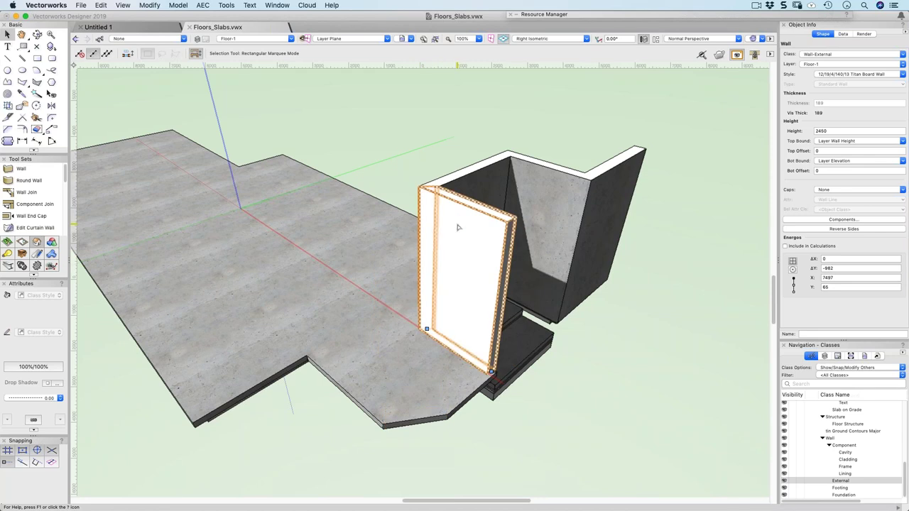
key("Delete")
left_click(545, 173)
key("Delete")
left_click(562, 187)
key("Delete")
scroll(548, 190, "down", 3)
middle_click_drag(548, 191, 665, 106, "shift")
Draw a rectangle of 12/19/4/140/13 Titan Board walls beside the main slab, about 5300 mm across the diagonal
left_click(21, 168)
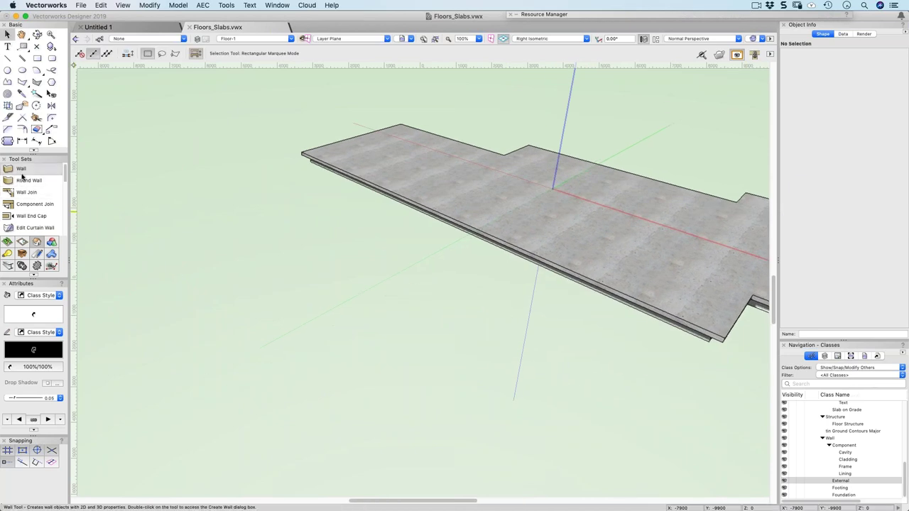
left_click(166, 240)
left_click(401, 274)
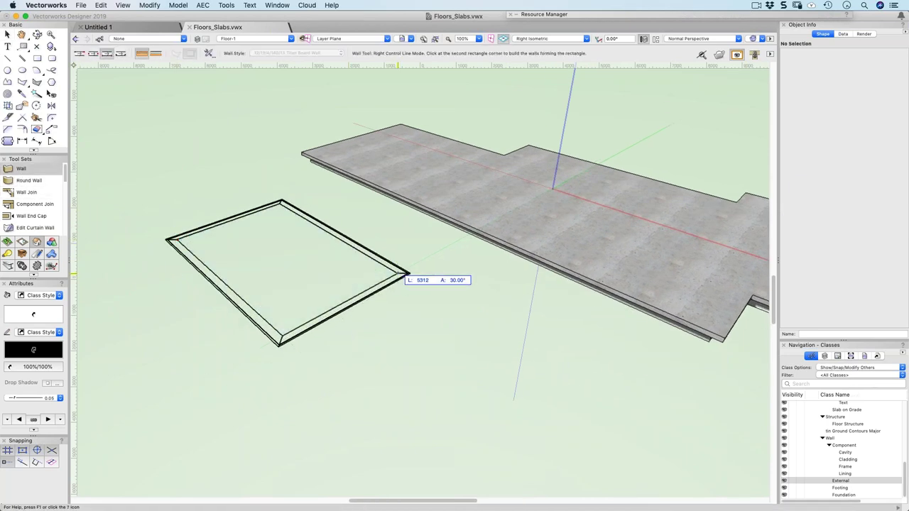
key("x")
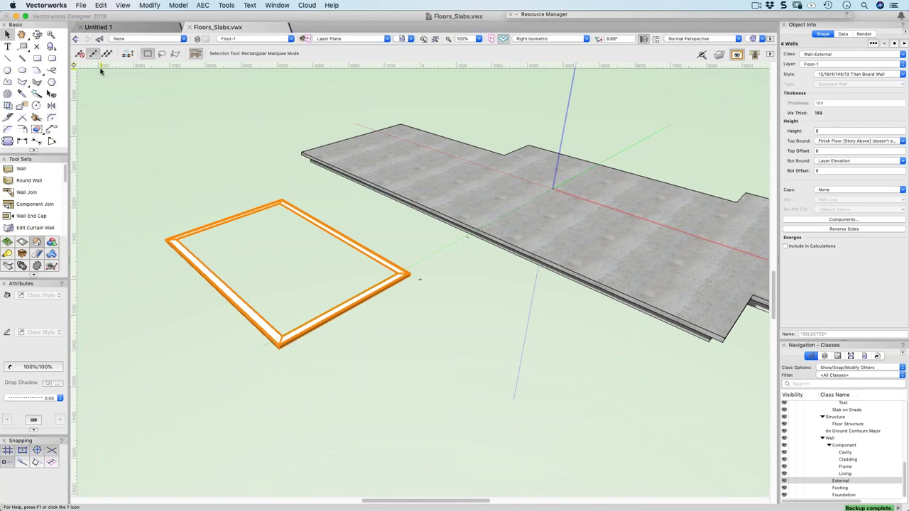
Create a 100 slab bounded by the rectangle's four walls using the Slab tool's Picked Walls mode
scroll(62, 177, "down", 3)
left_click(41, 178)
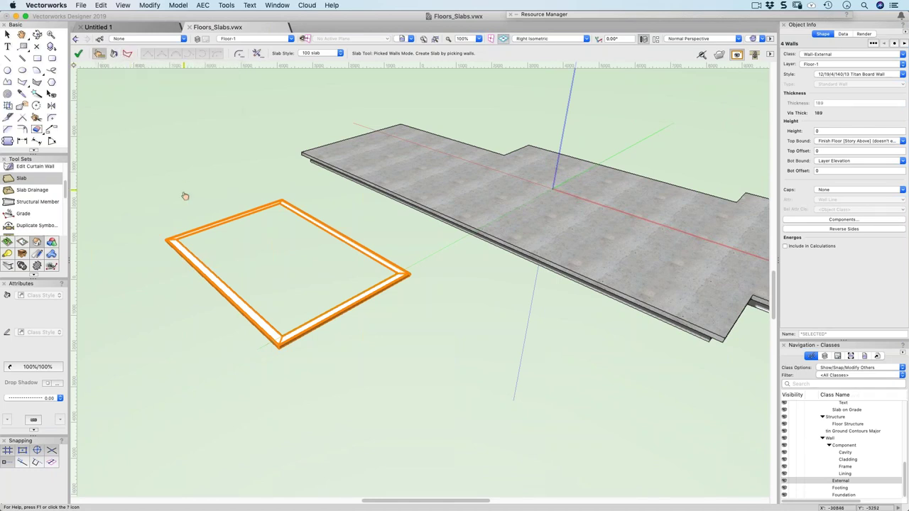
left_click(186, 231)
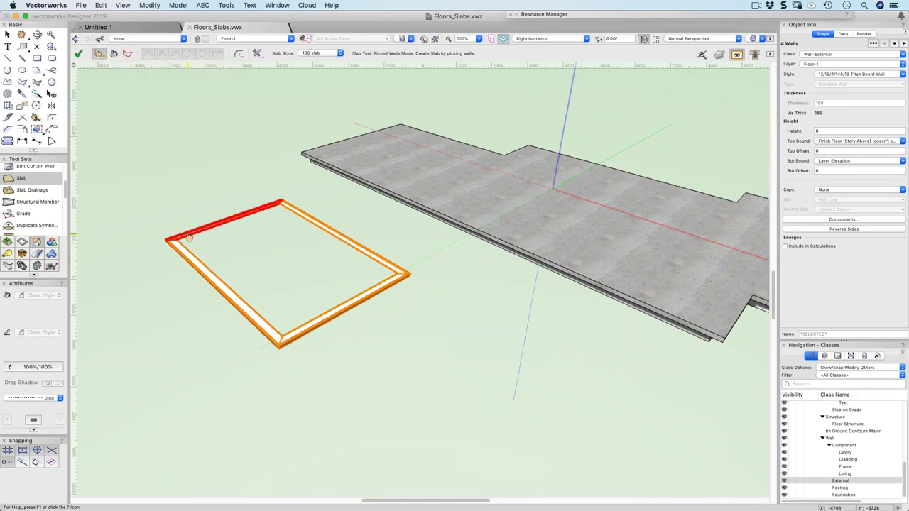
left_click(343, 245)
left_click(336, 317)
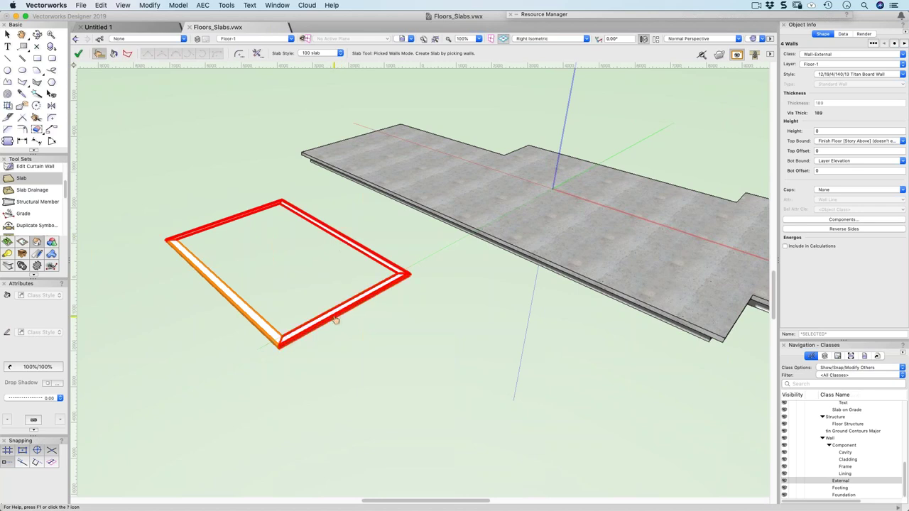
left_click(257, 323)
key("Return")
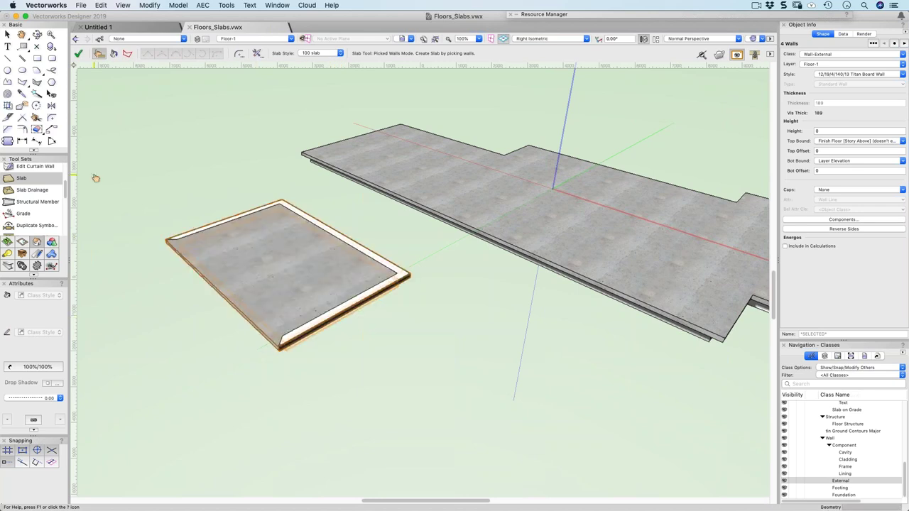
left_click(8, 36)
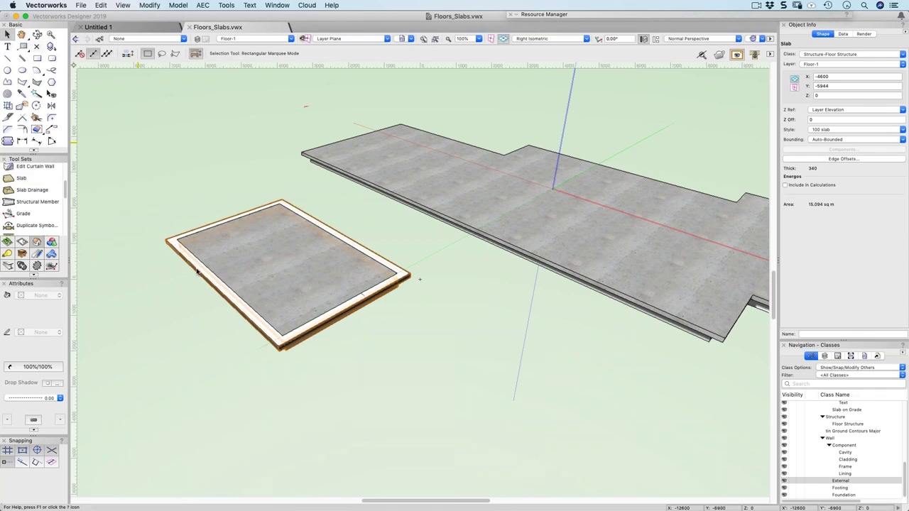
Move the front long wall of the separate rectangle outward by about 1100 mm to resize its auto-bounded slab
left_click(230, 355)
key("super+5")
scroll(224, 369, "down", 5)
scroll(224, 369, "right", 2)
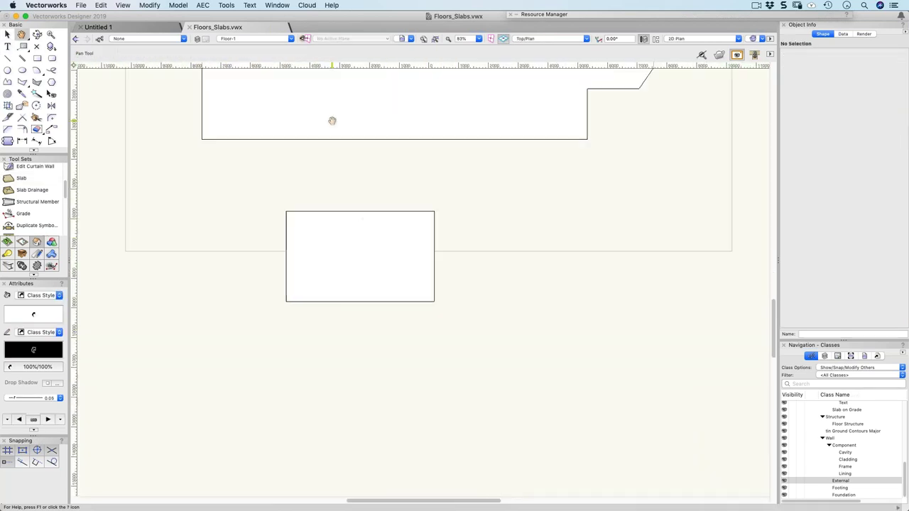
key("super+3")
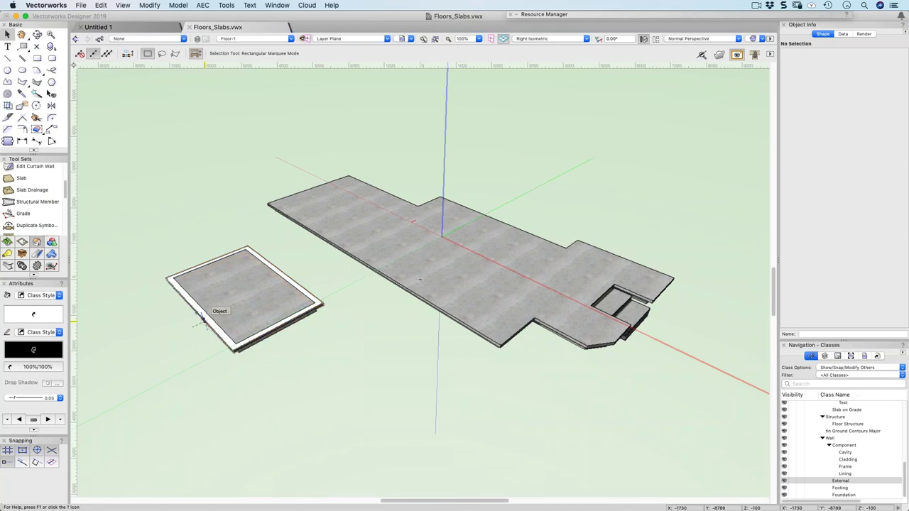
scroll(205, 319, "up", 3)
left_click_drag(207, 321, 139, 348)
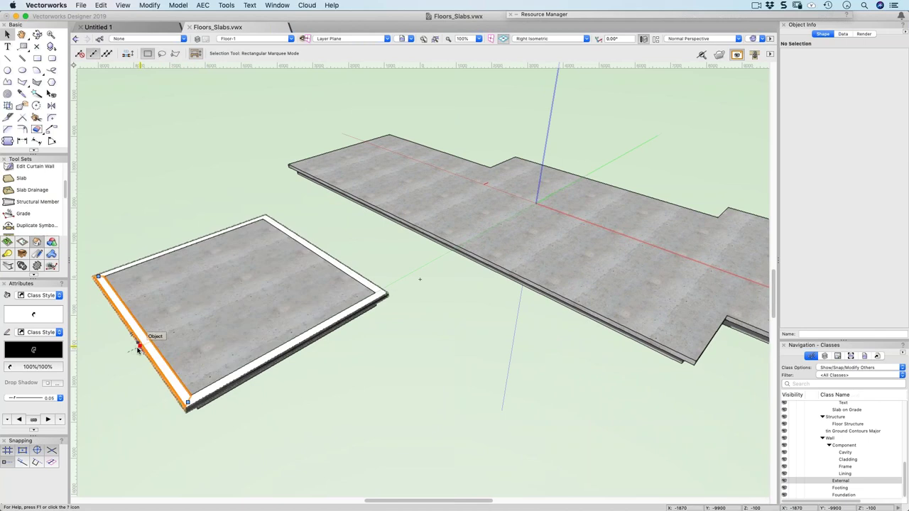
left_click(139, 348)
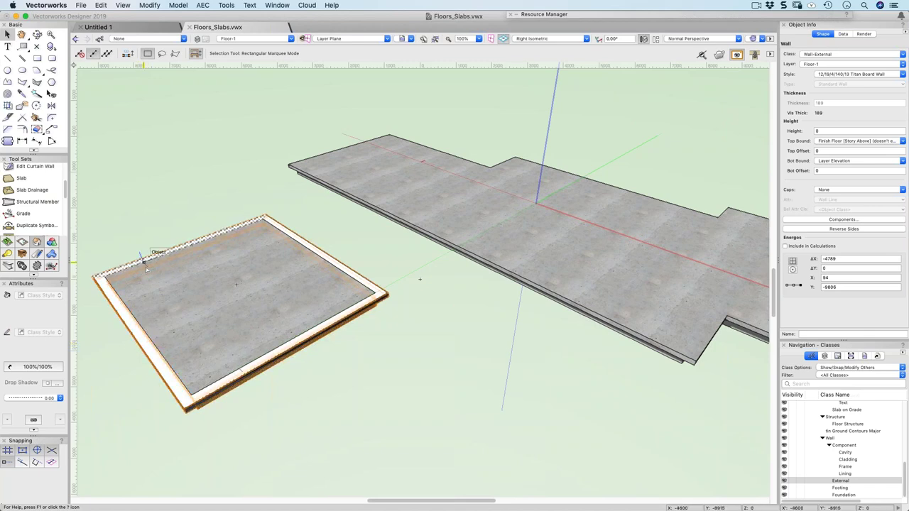
Delete the auto-bounded slab and the four walls of the separate rectangle
left_click(163, 253)
left_click(166, 251)
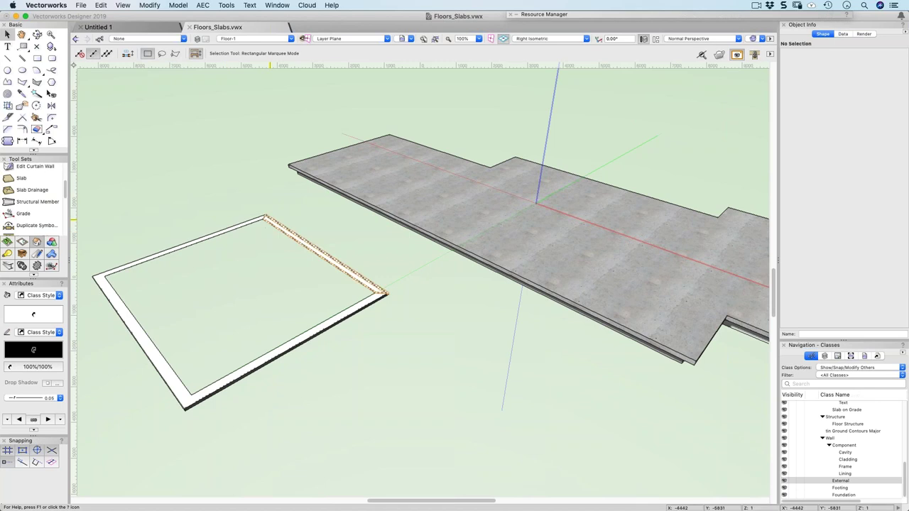
left_click(268, 222)
key("Delete")
left_click(247, 223)
key("Delete")
left_click(152, 344)
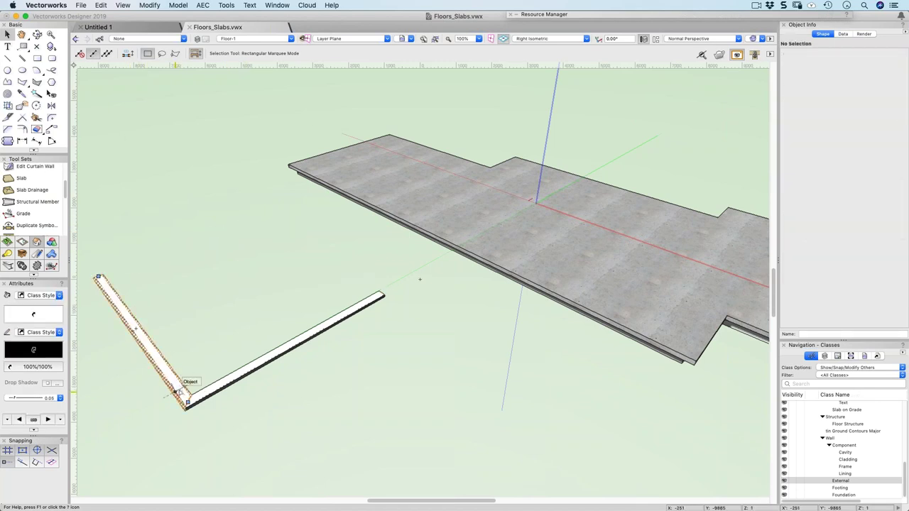
key("Delete")
key("Delete")
middle_click_drag(405, 242, 326, 247)
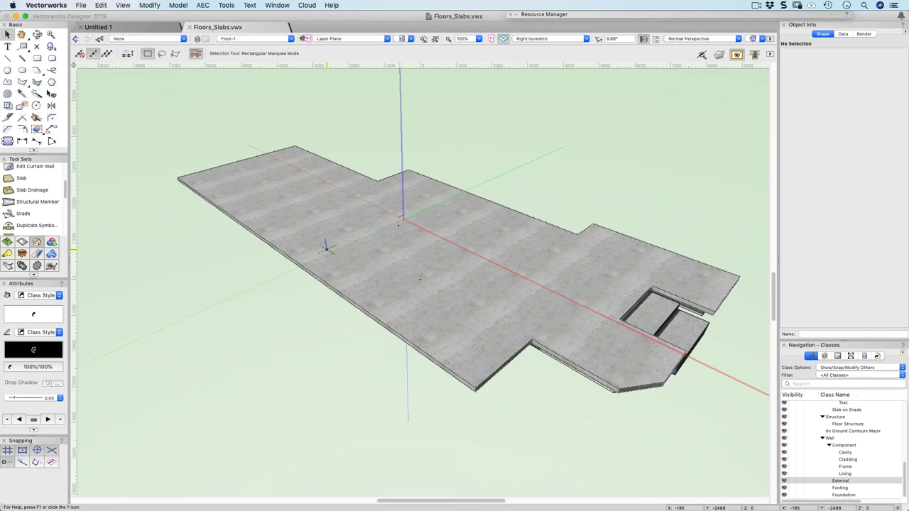
Step through the main slab's edges in Edge Offsets and set Edge 8's Concrete Slab offset to 0
left_click(328, 245)
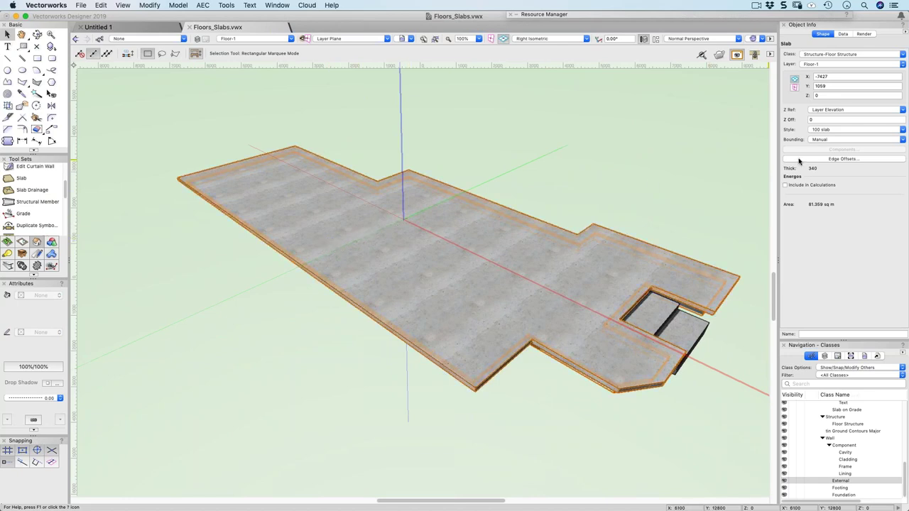
left_click(827, 159)
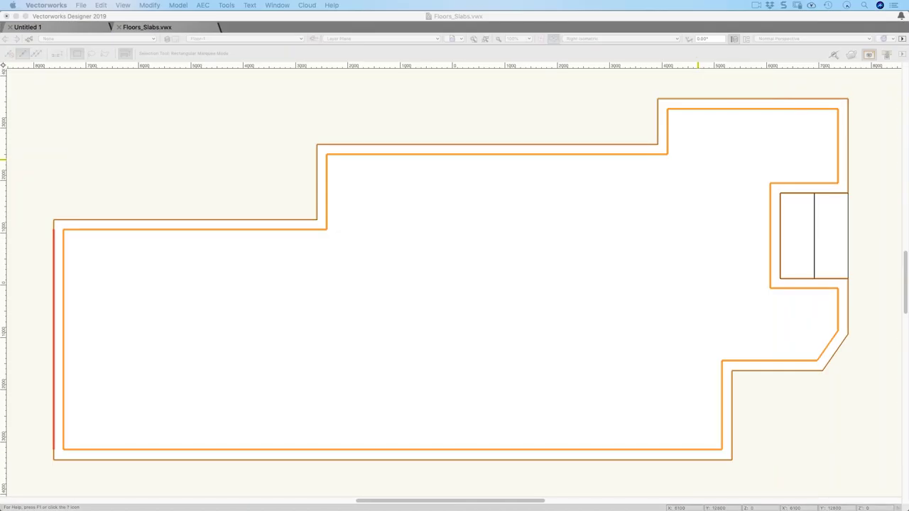
left_click_drag(129, 193, 418, 123)
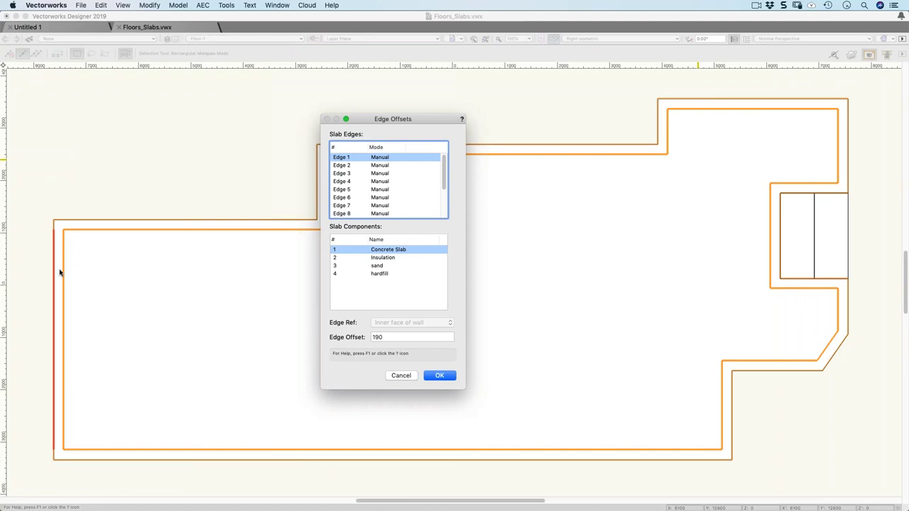
left_click(344, 165)
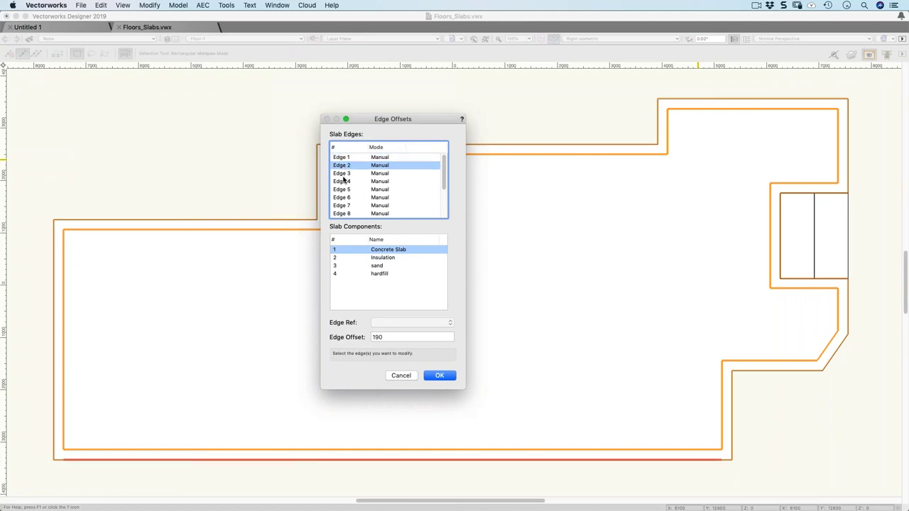
left_click(343, 176)
left_click(342, 183)
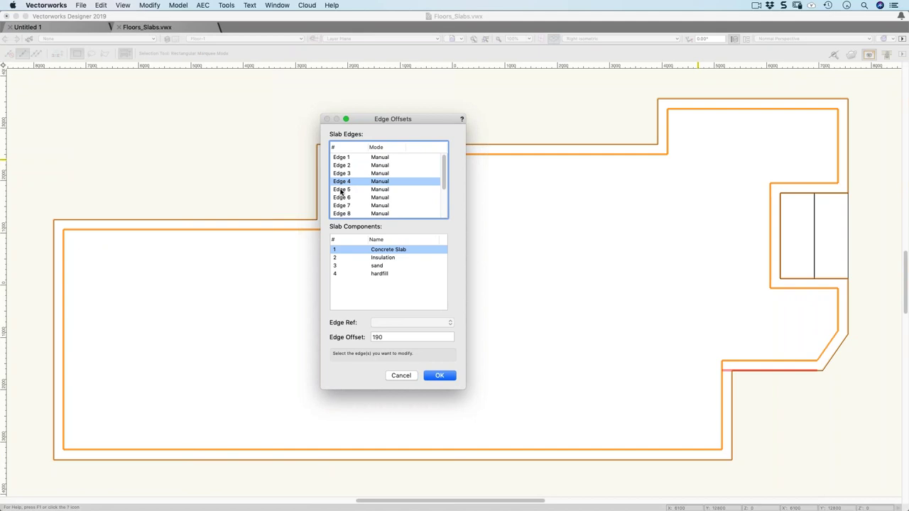
left_click(341, 190)
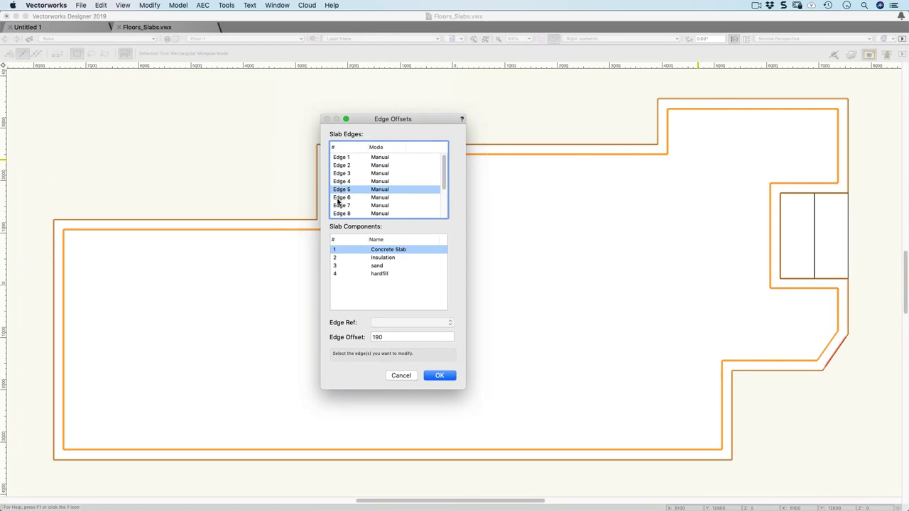
left_click(339, 198)
left_click(338, 206)
left_click(337, 215)
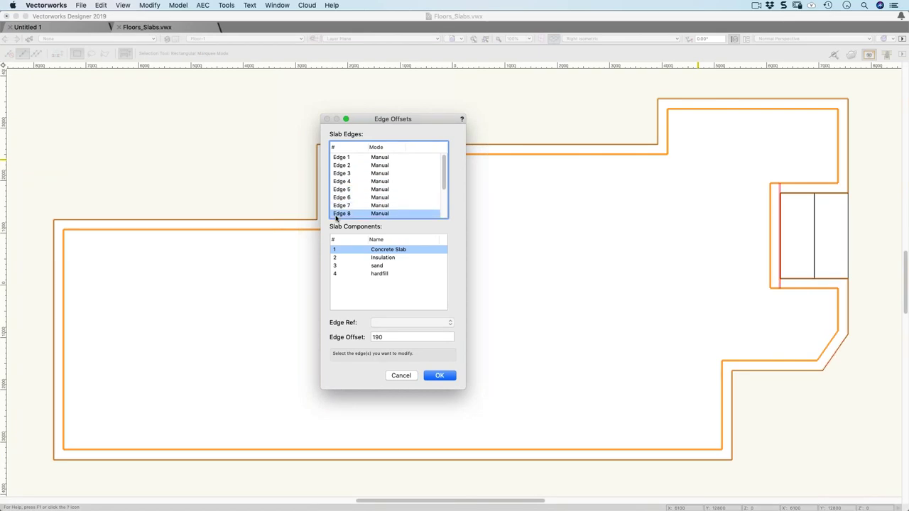
double_click(394, 337)
type("0")
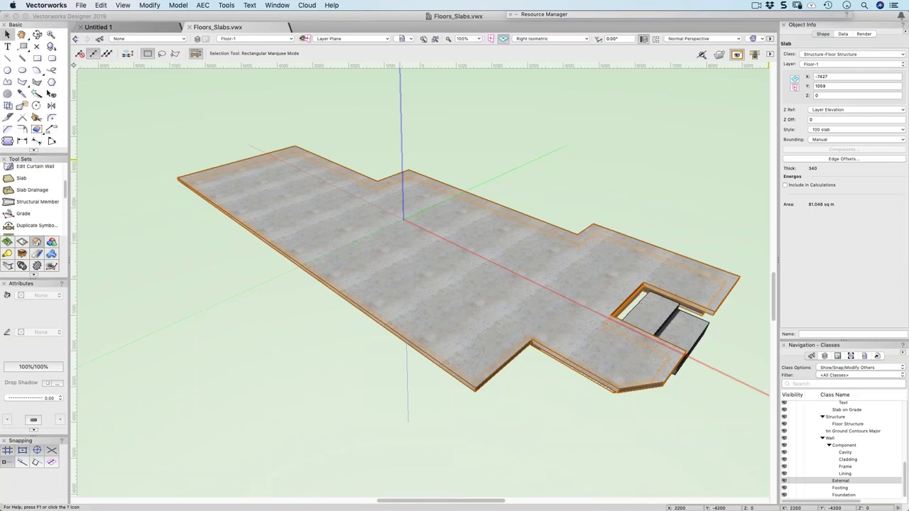
Set the Concrete Slab component's edge offset to 600 on Edge 8 of the main slab, next to the steps
scroll(419, 279, "up", 3)
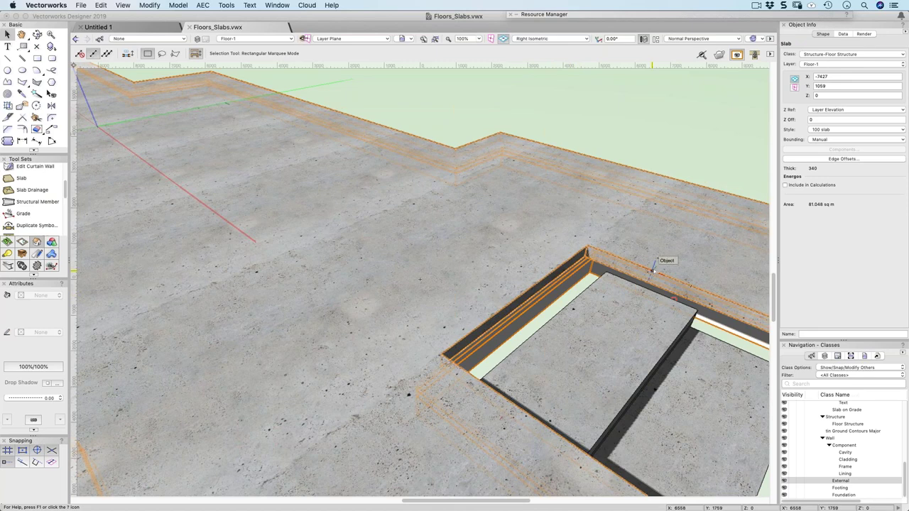
left_click(807, 159)
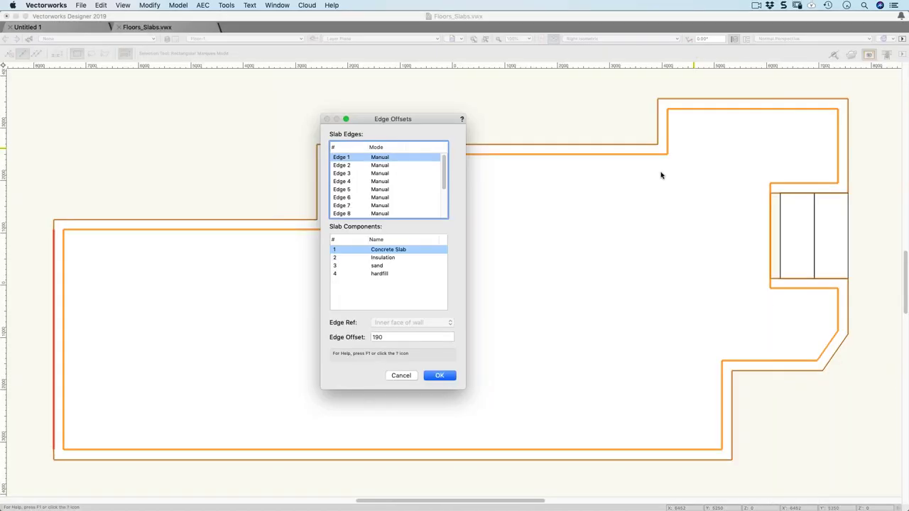
scroll(431, 183, "down", 2)
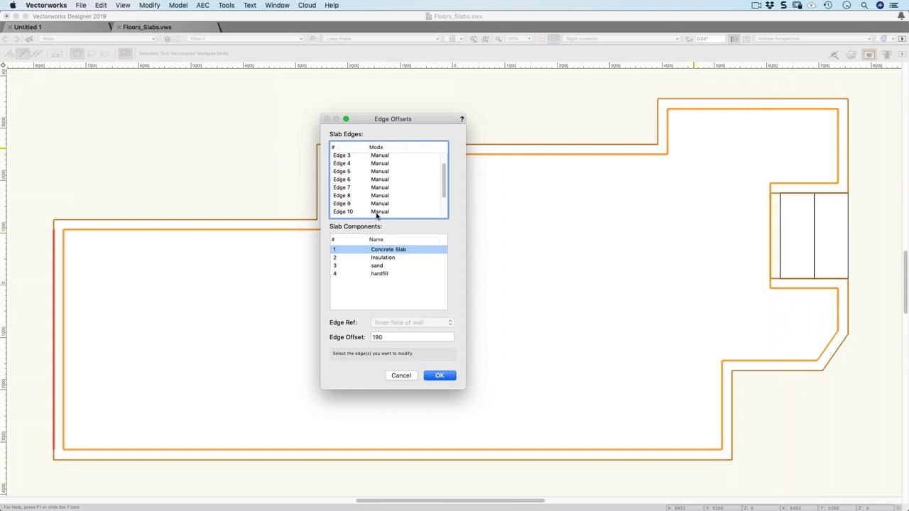
left_click(340, 198)
scroll(339, 200, "up", 1)
left_click(372, 336)
type("500")
key("BackSpace")
key("BackSpace")
key("BackSpace")
type("600")
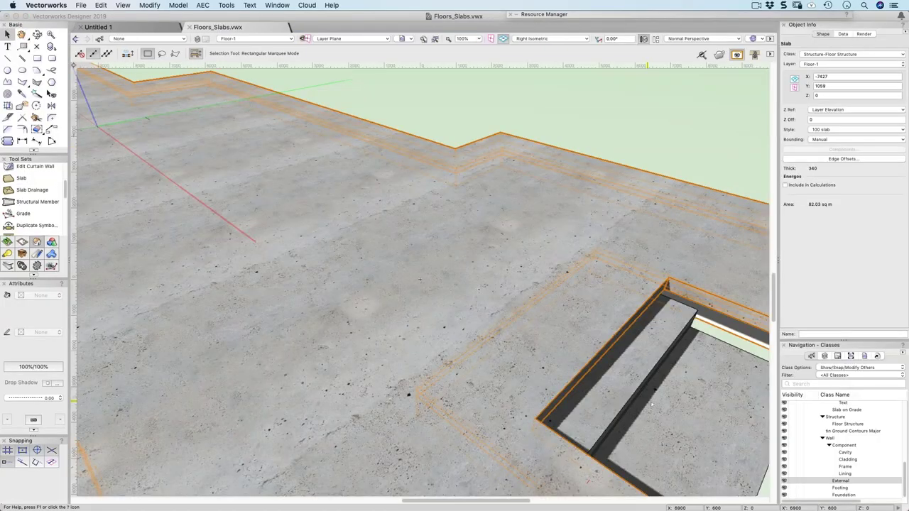
Examine the Concrete Slab component's Auto-Bound, Offset and Manual edge offset settings in the 100 slab preferences
middle_click_drag(651, 404, 619, 288, "super")
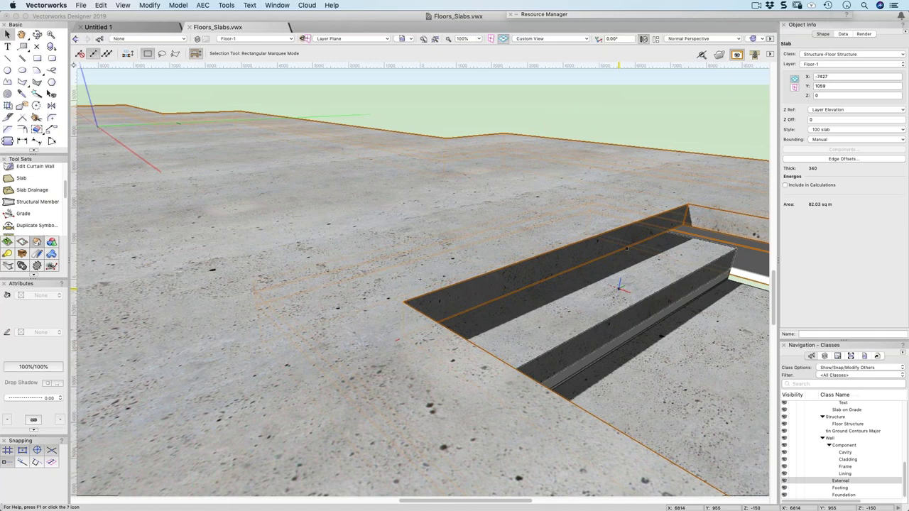
scroll(694, 289, "down", 10)
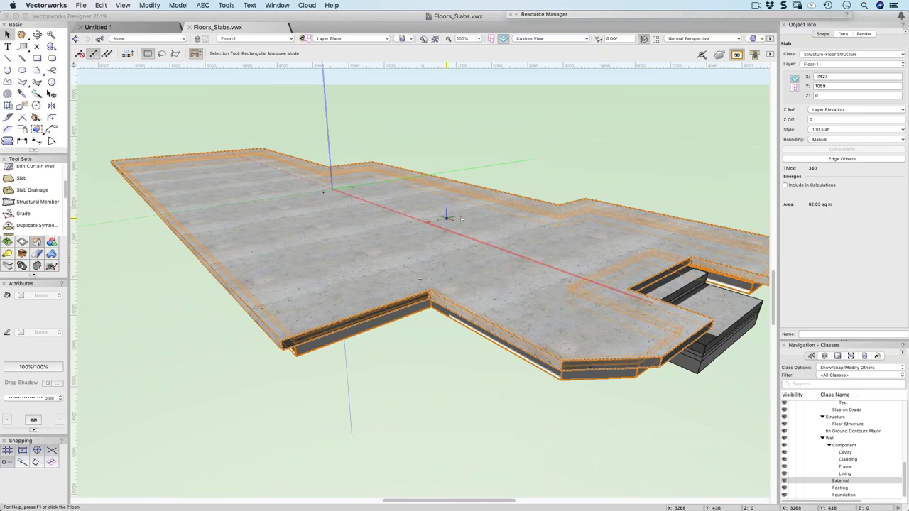
left_click_drag(509, 277, 379, 266)
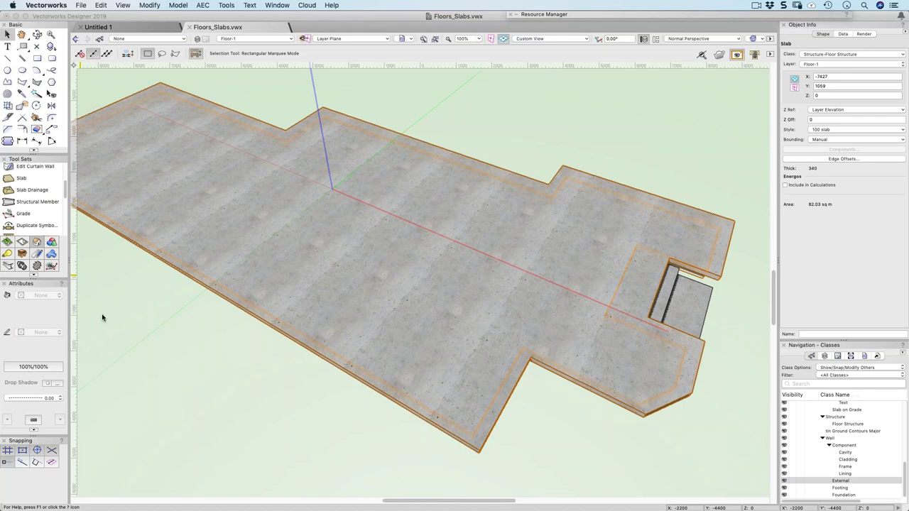
left_click(306, 301)
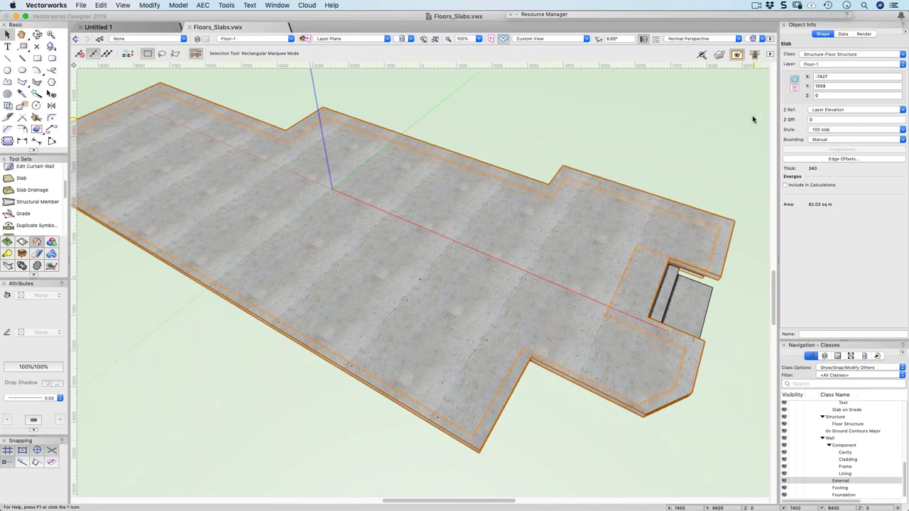
left_click(25, 177)
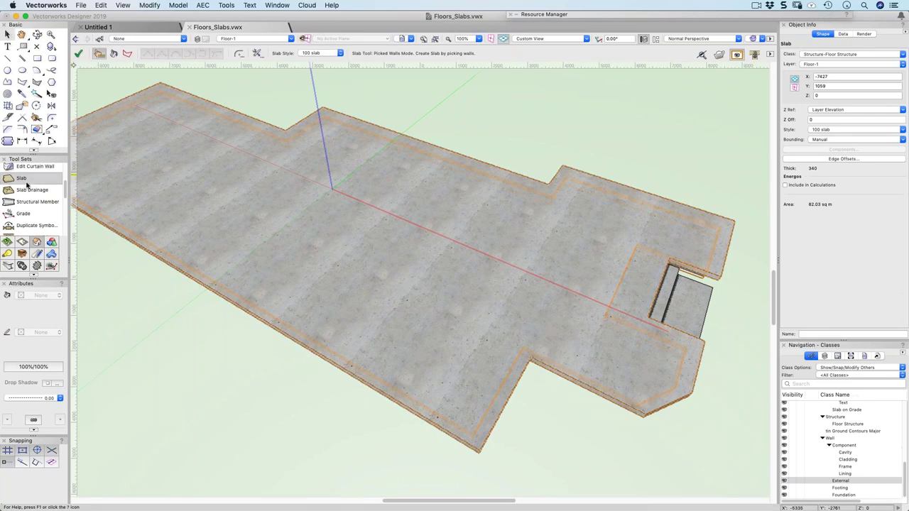
left_click(256, 54)
left_click(272, 235)
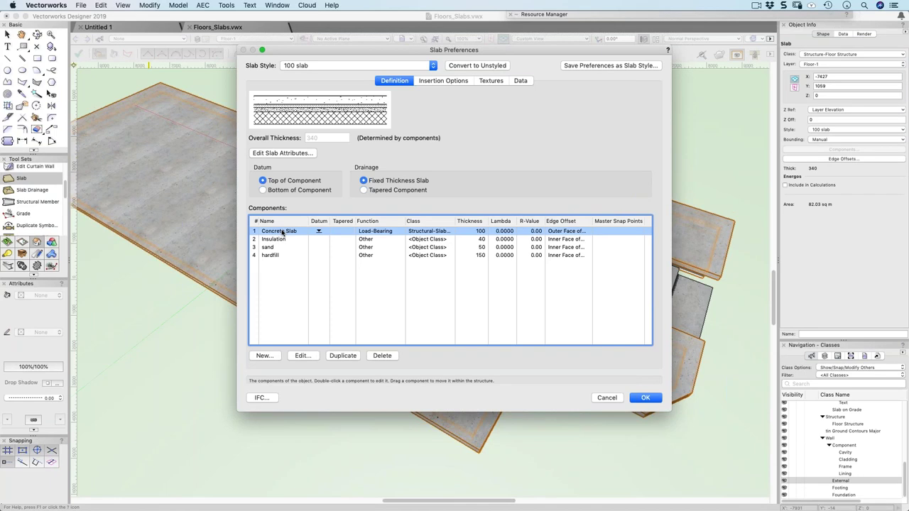
double_click(382, 233)
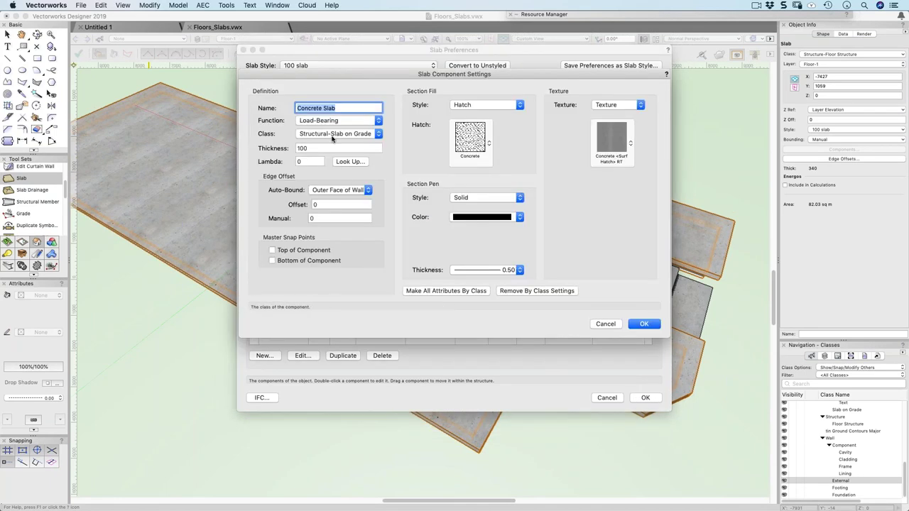
left_click(342, 190)
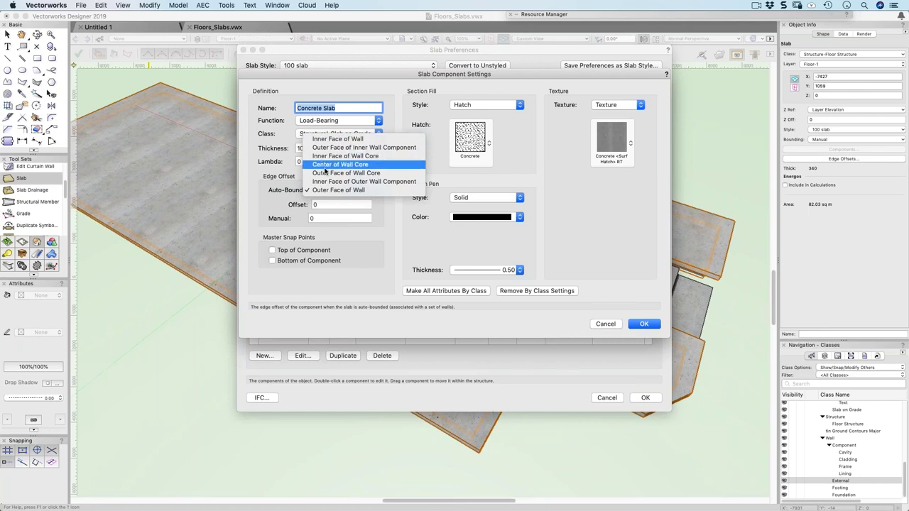
left_click(309, 205)
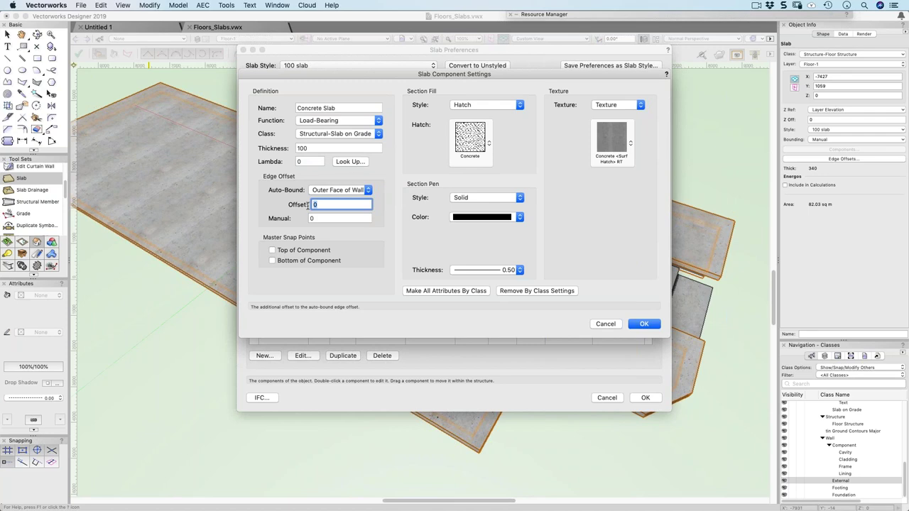
left_click(605, 324)
left_click(608, 397)
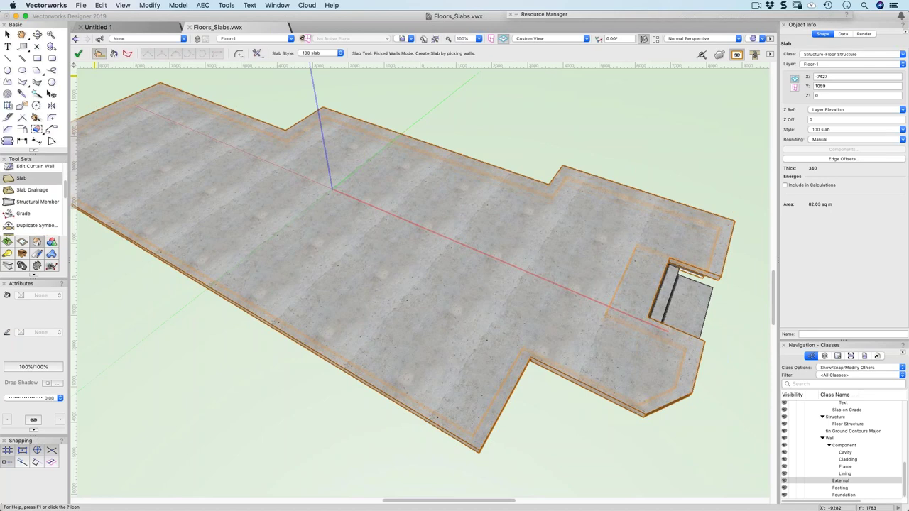
Try Slab as the Datum LayerZRef in the insertion options of the Slab preferences
left_click(258, 55)
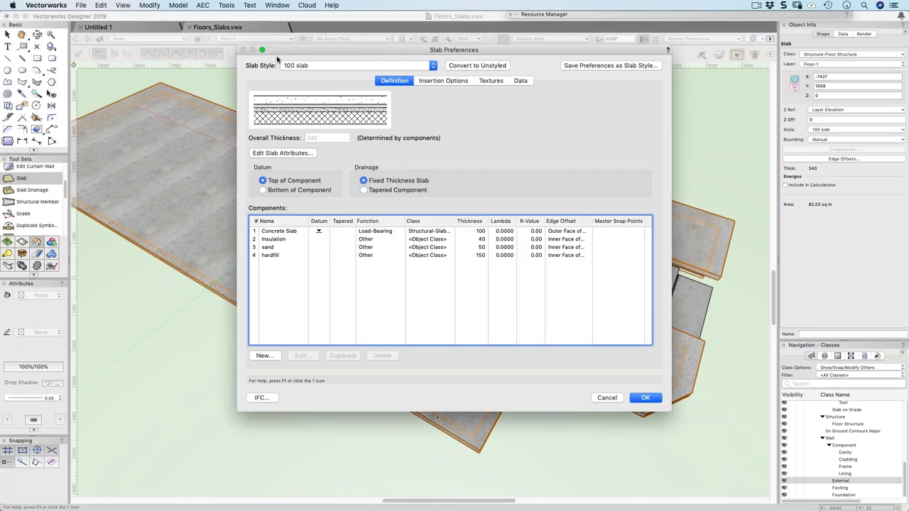
left_click(454, 82)
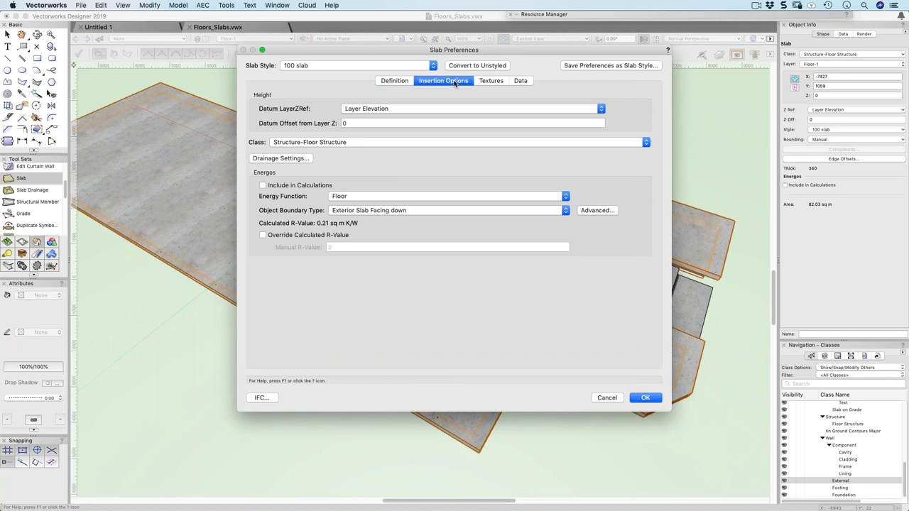
left_click(398, 108)
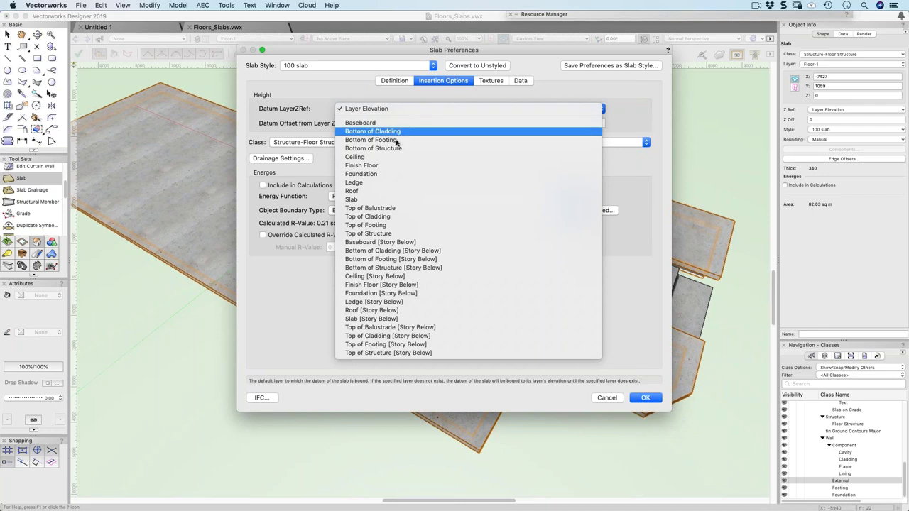
left_click(383, 200)
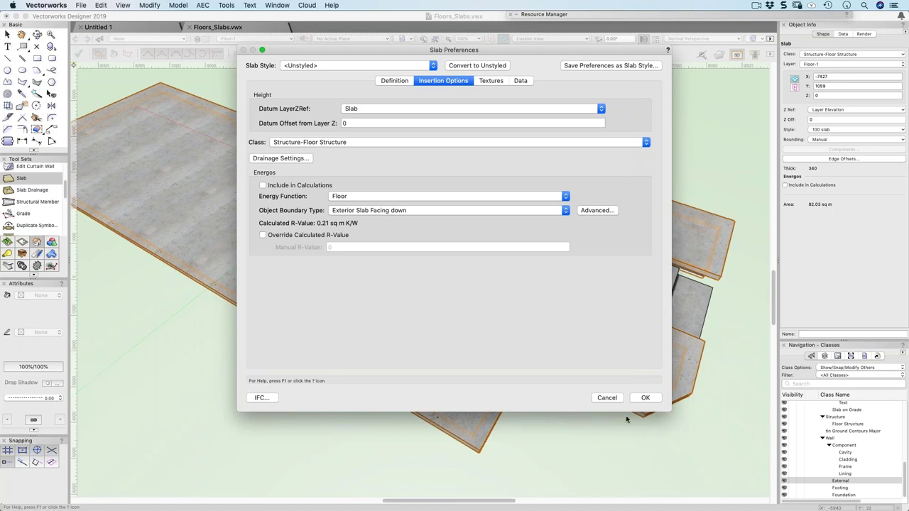
left_click(609, 398)
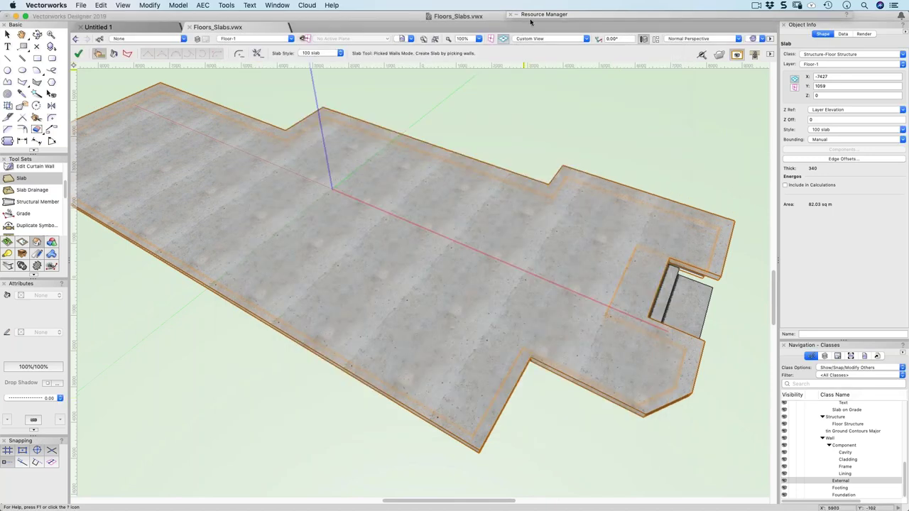
Browse the slab styles folder of the archoncad library v2019 favorite in the Resource Manager
mouse_move(534, 14)
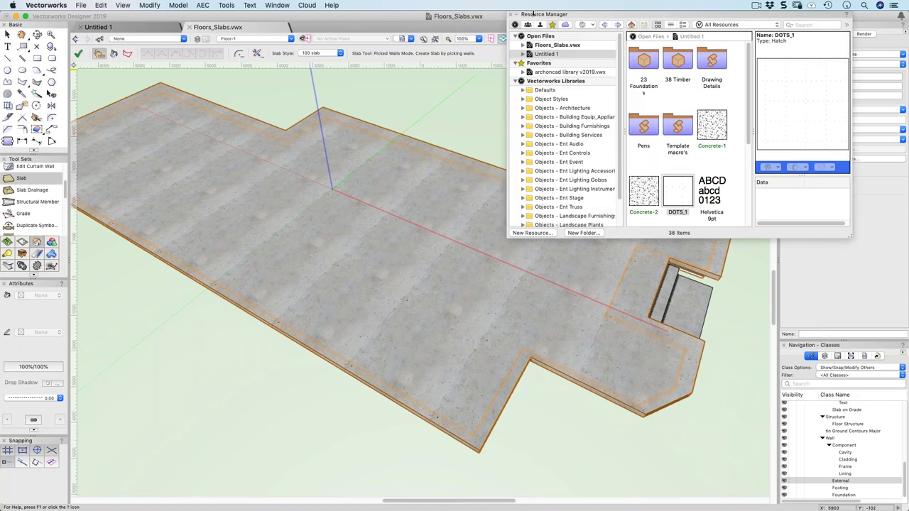
left_click(539, 72)
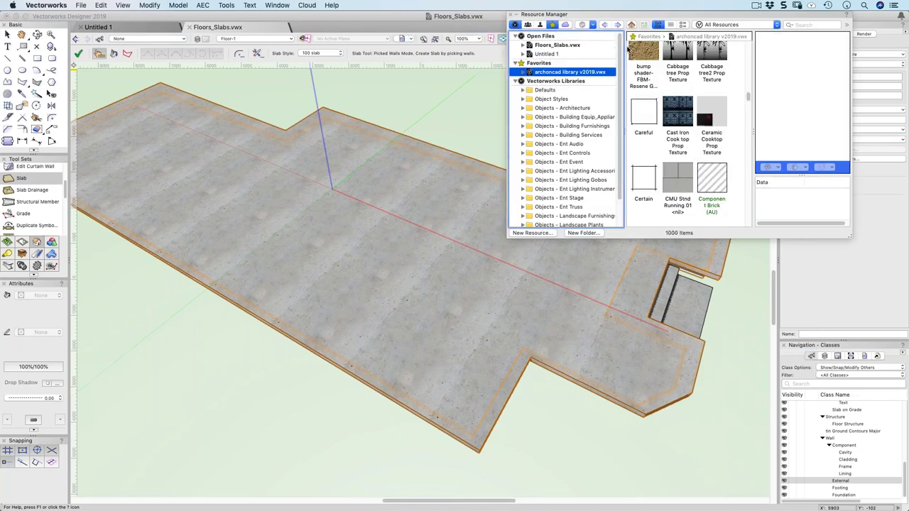
left_click(522, 72)
scroll(551, 185, "down", 10)
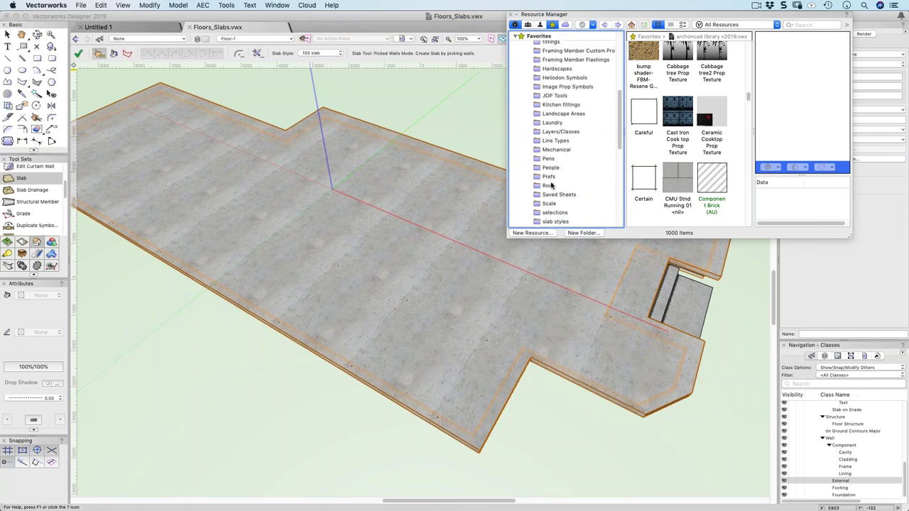
left_click(554, 222)
scroll(574, 178, "down", 4)
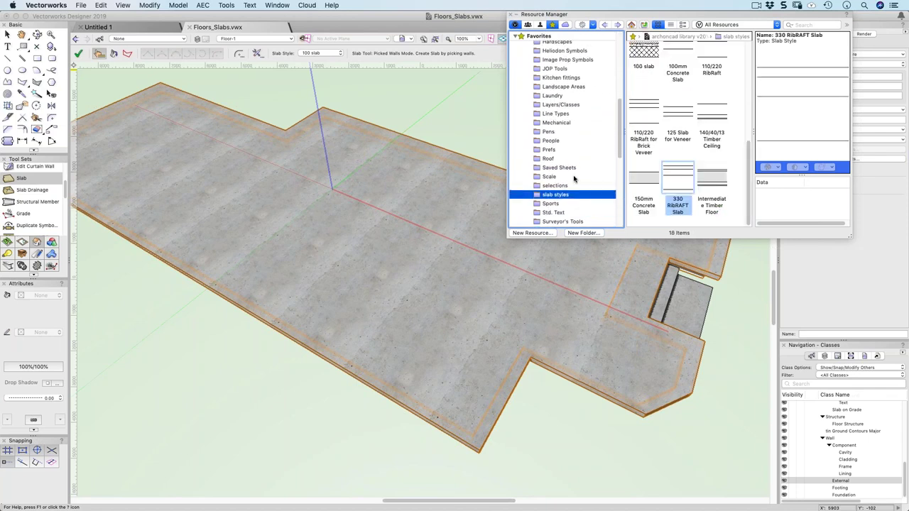
scroll(573, 178, "up", 4)
scroll(571, 174, "down", 5)
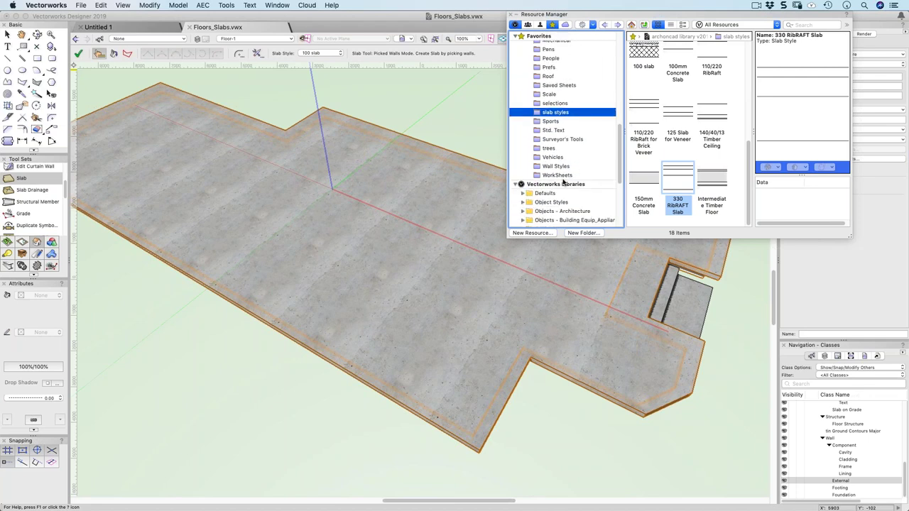
Look through the archoncad library's other resource folders, including Wall Styles, WorkSheets and 45 Doors
left_click(554, 166)
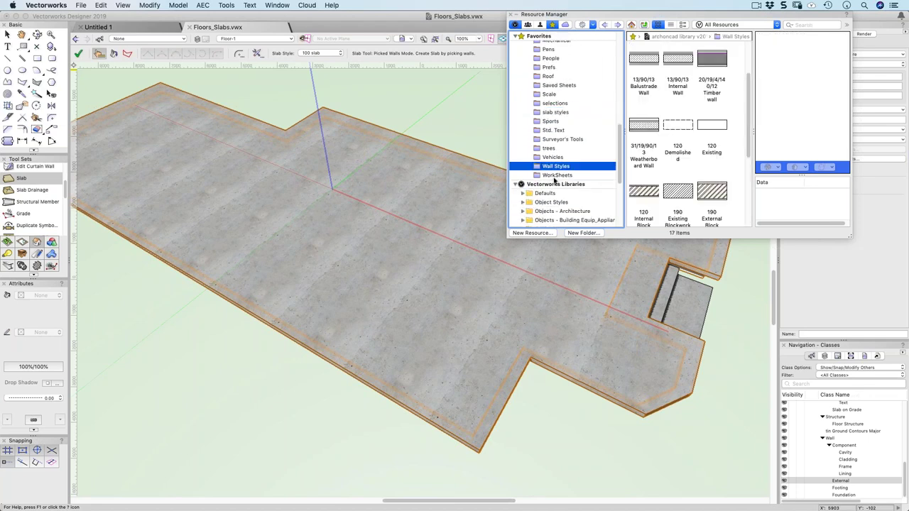
left_click(554, 175)
scroll(553, 156, "up", 10)
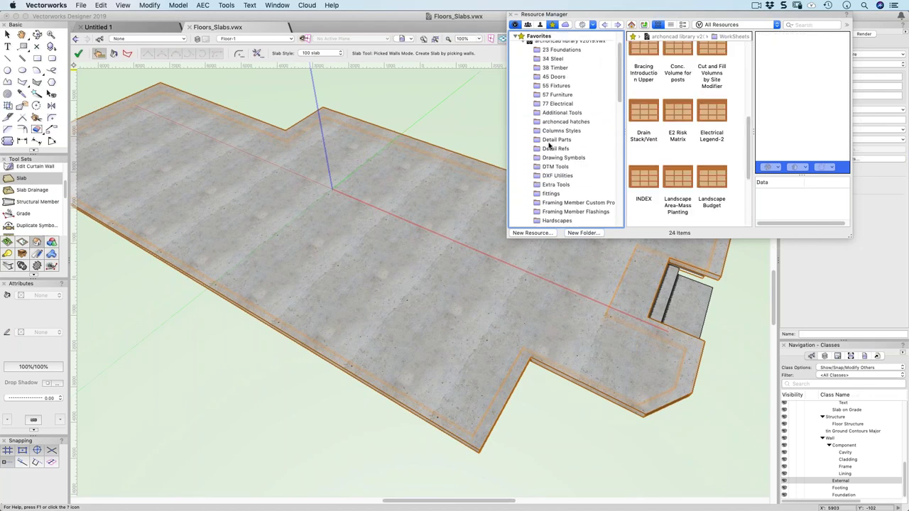
left_click(550, 105)
left_click(550, 80)
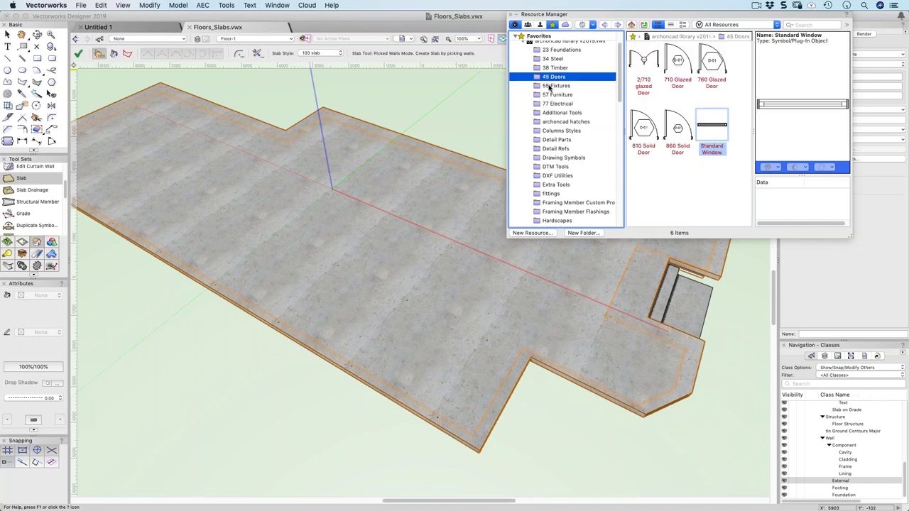
Look through the archoncad library's 55 Fixtures folder and its top-level resources in the Resource Manager
left_click(551, 86)
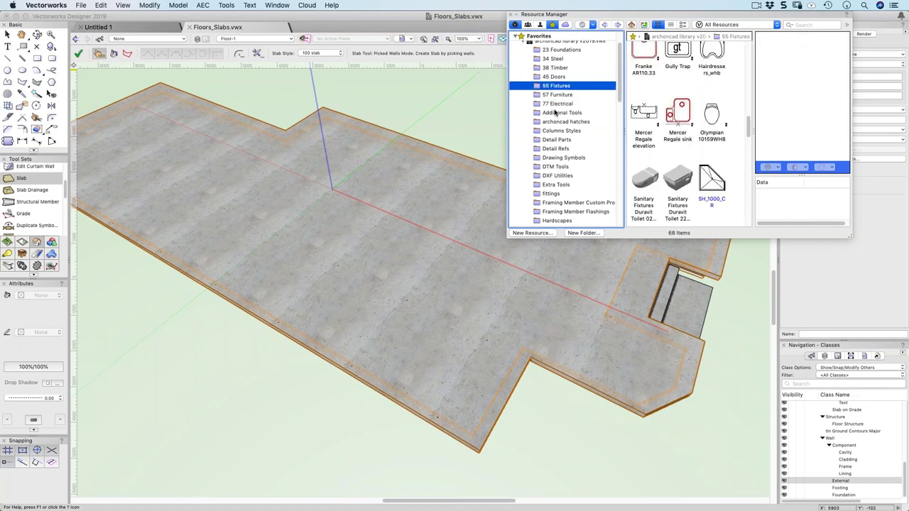
scroll(553, 114, "up", 3)
left_click(530, 73)
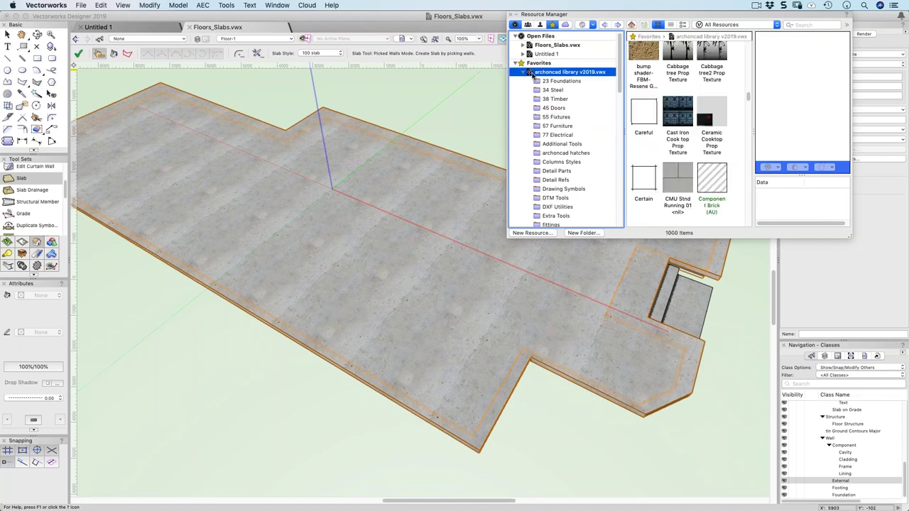
scroll(525, 76, "down", 5)
left_click(525, 73)
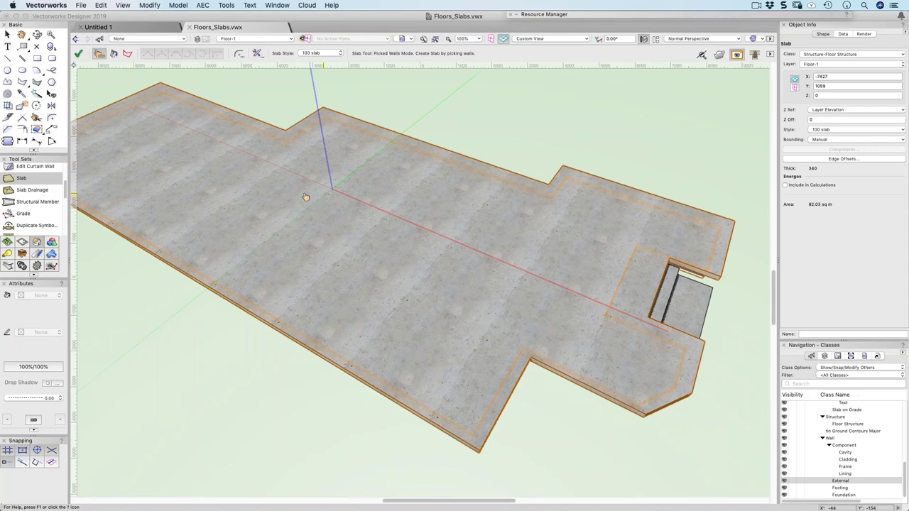
Try to run Create Objects from Shapes with the existing concrete slab selected
key("x")
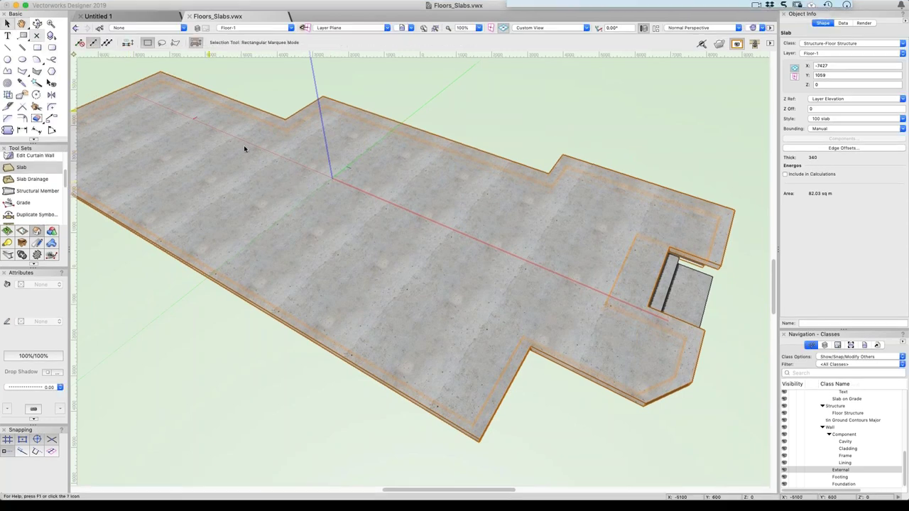
left_click(203, 5)
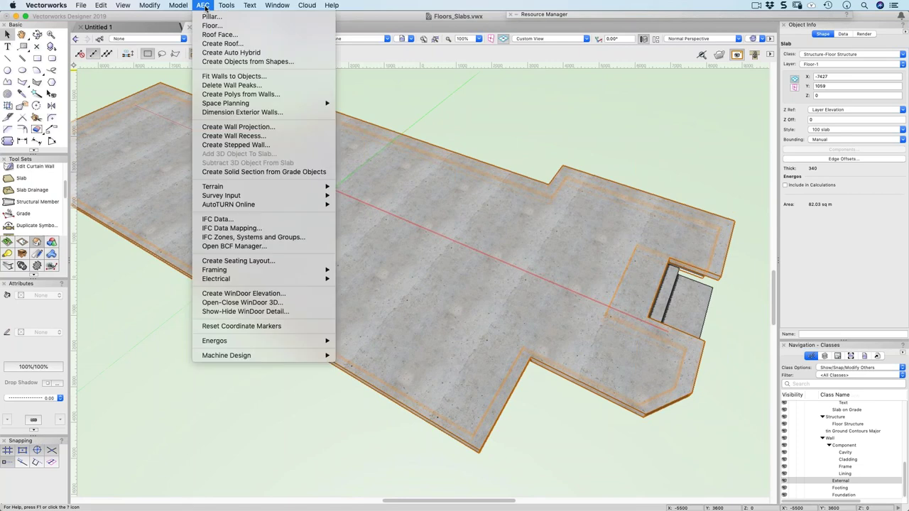
left_click(223, 62)
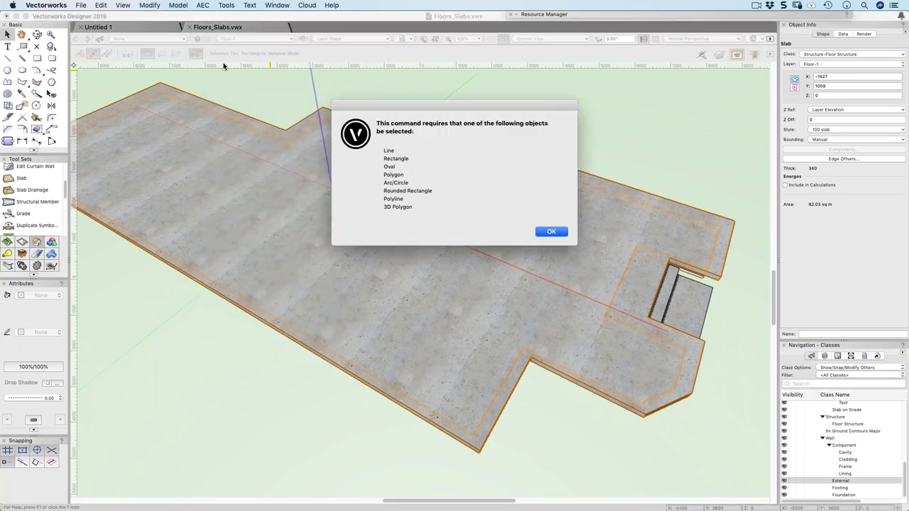
left_click(551, 231)
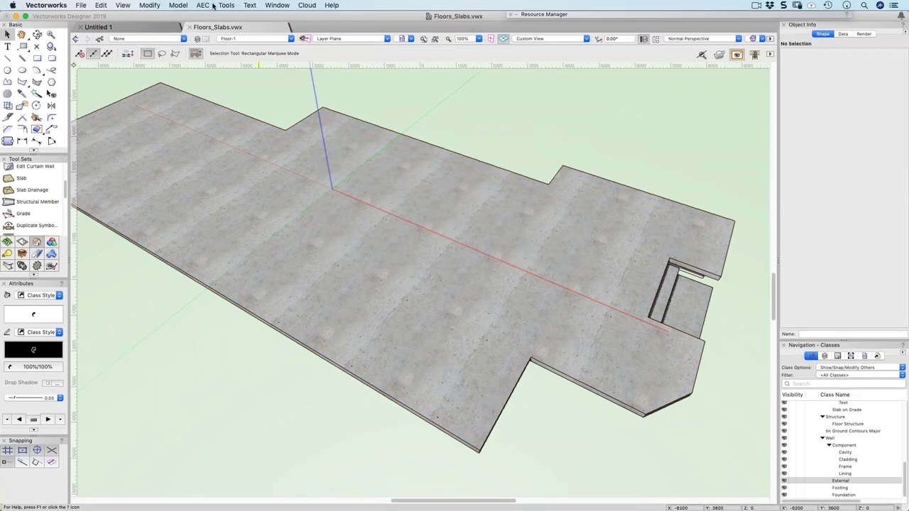
Draw a closed four-sided polygon about 11700 by 5100 mm in the empty area beside the slab
scroll(362, 98, "down", 5)
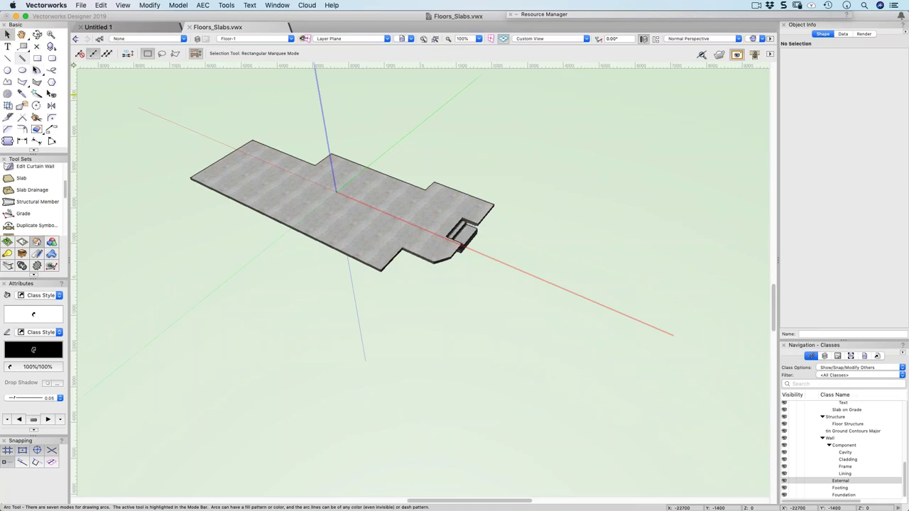
left_click(22, 81)
left_click(157, 213)
left_click(354, 289)
left_click(259, 350)
left_click(168, 313)
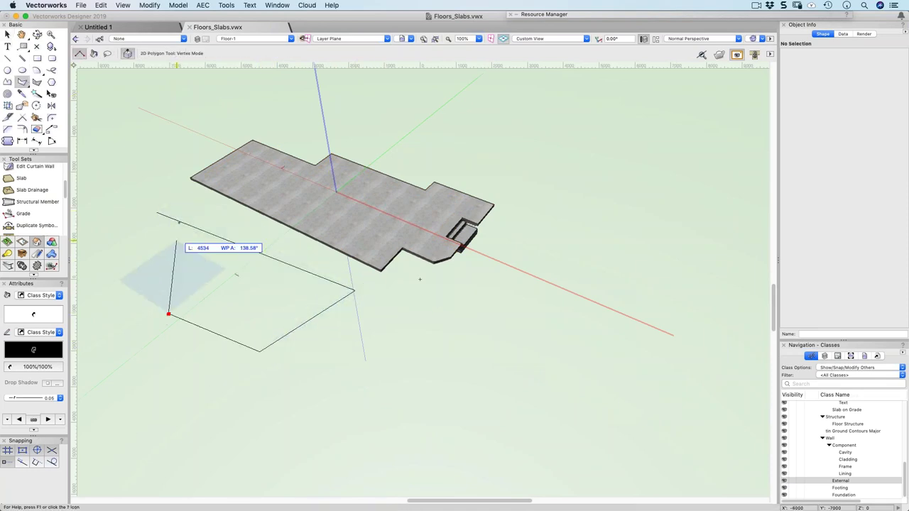
left_click(156, 213)
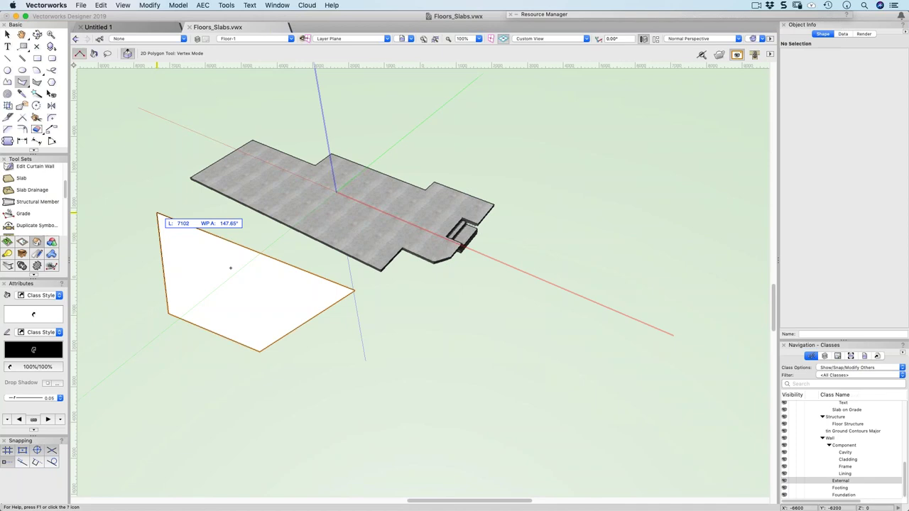
key("x")
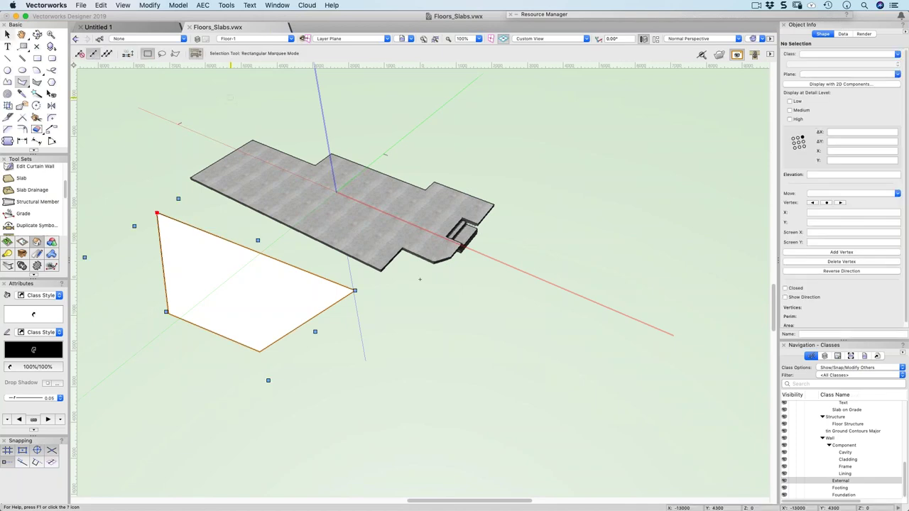
Examine the object types Create Objects from Shapes offers for the polygon, cancel the command, and delete the polygon
left_click(204, 5)
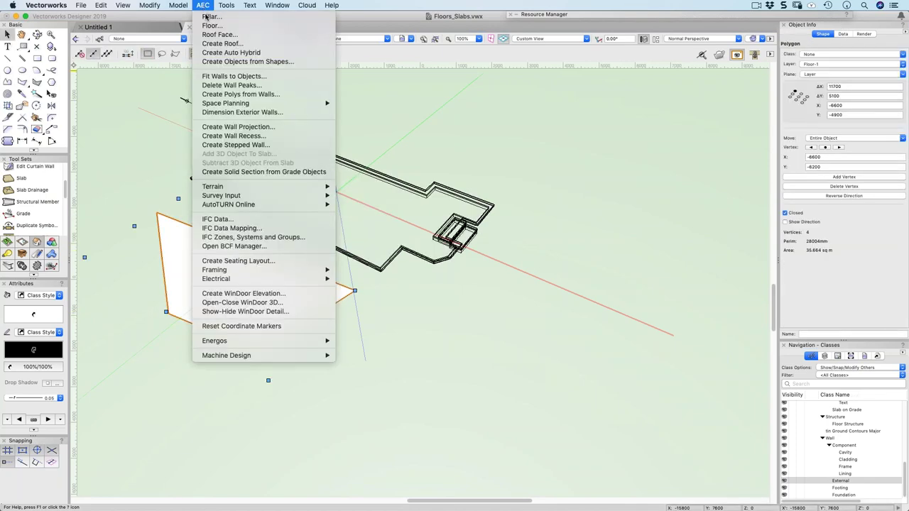
left_click(216, 62)
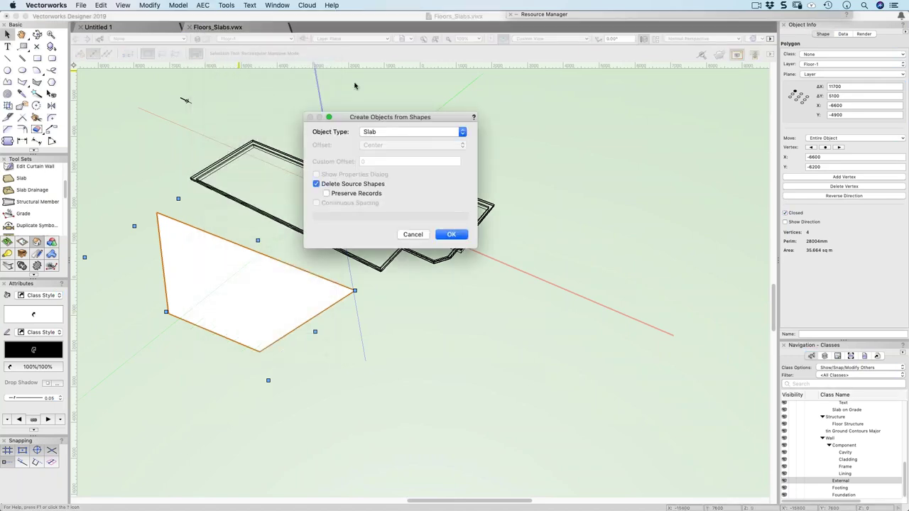
left_click(388, 131)
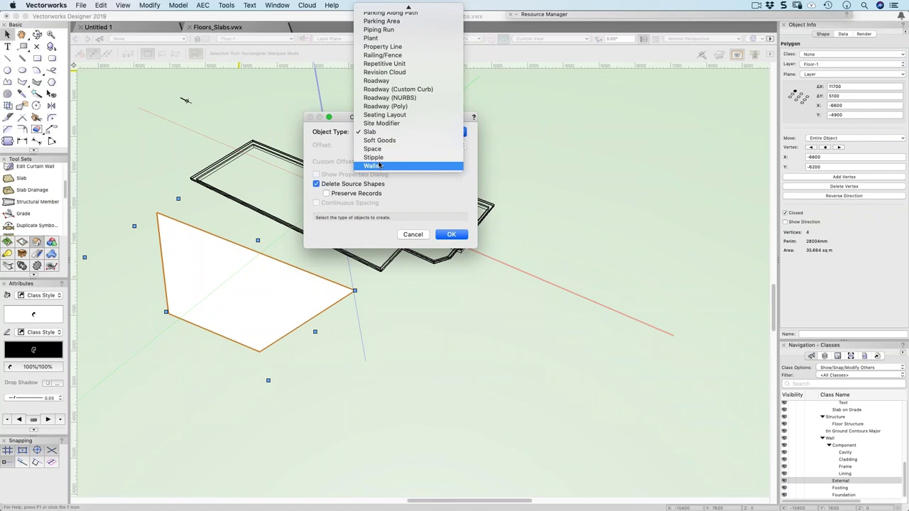
key("Escape")
left_click(412, 235)
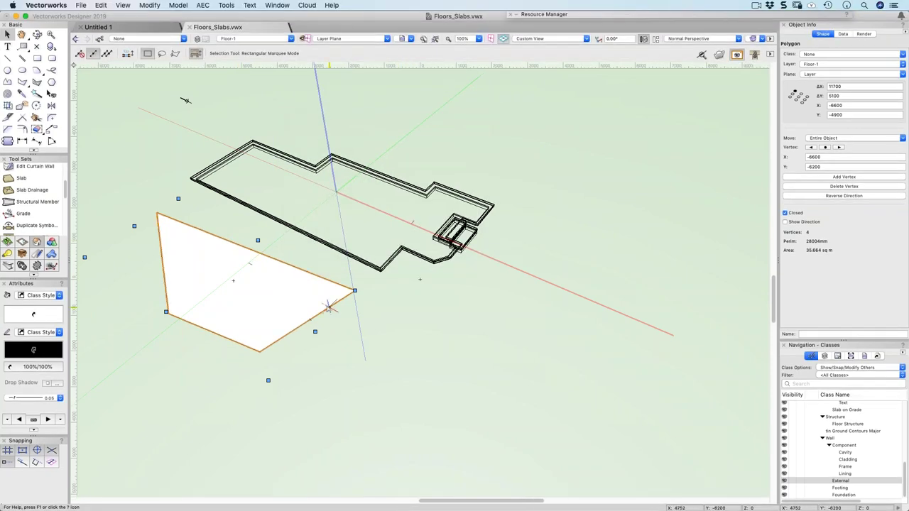
key("Delete")
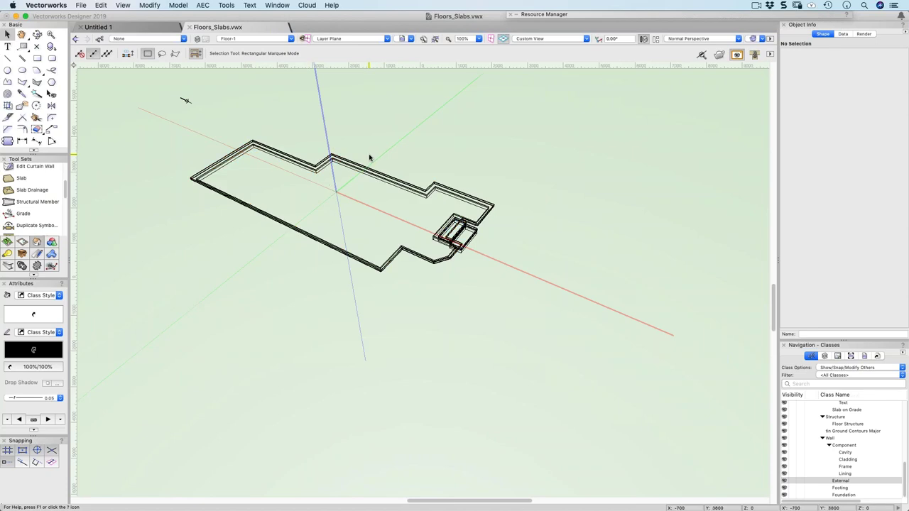
key("super+shift+g")
Extract the top face of the concrete slab as a planar polygon with the Extract tool in Extract Surface mode
left_click(295, 156)
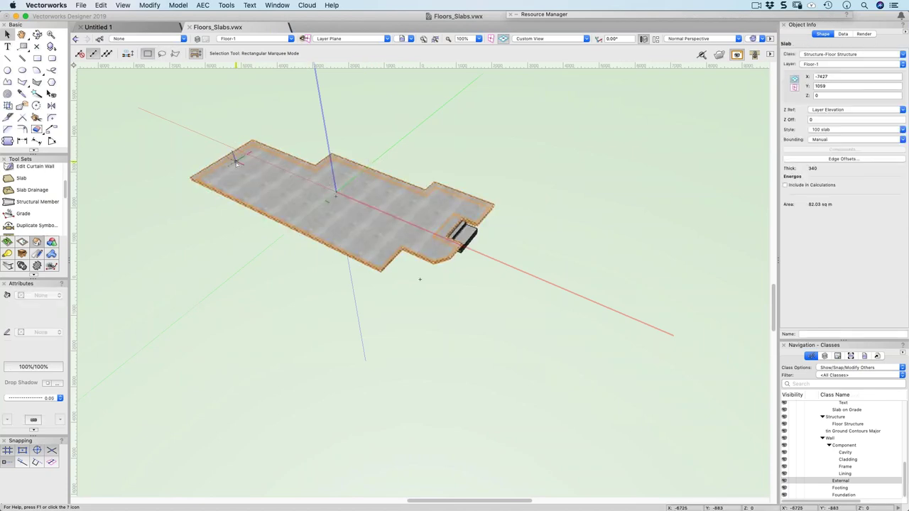
left_click(52, 242)
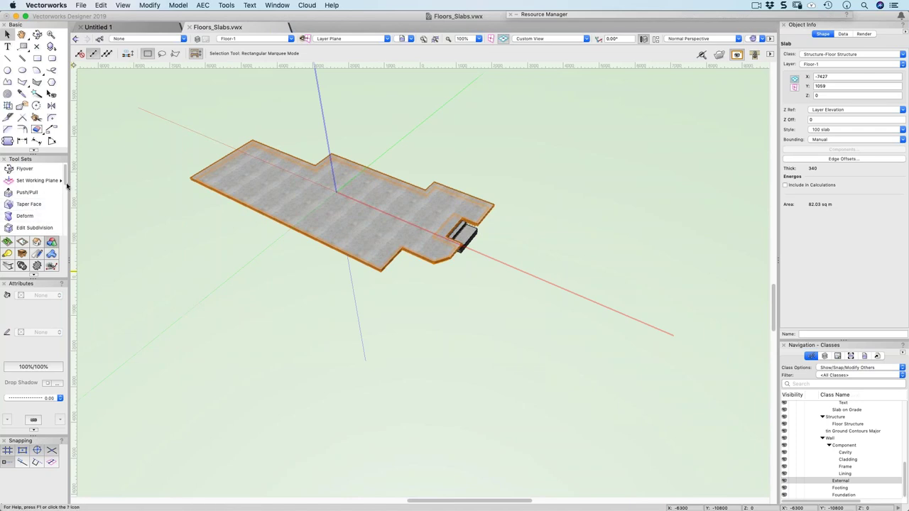
scroll(68, 190, "down", 2)
scroll(67, 191, "down", 5)
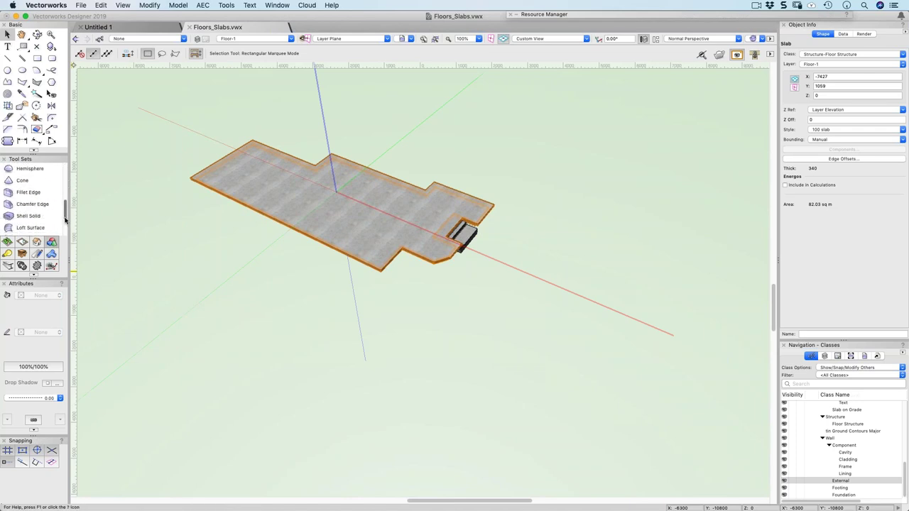
left_click(24, 197)
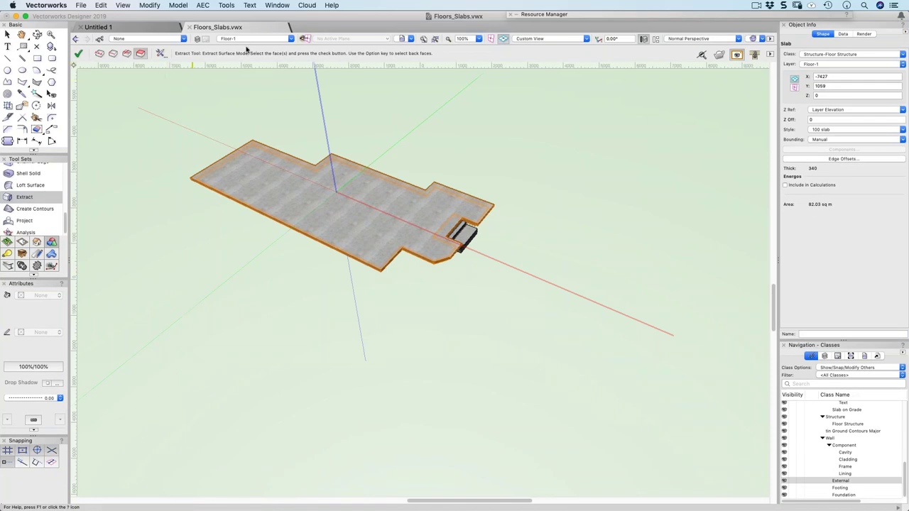
left_click(160, 55)
left_click(160, 55)
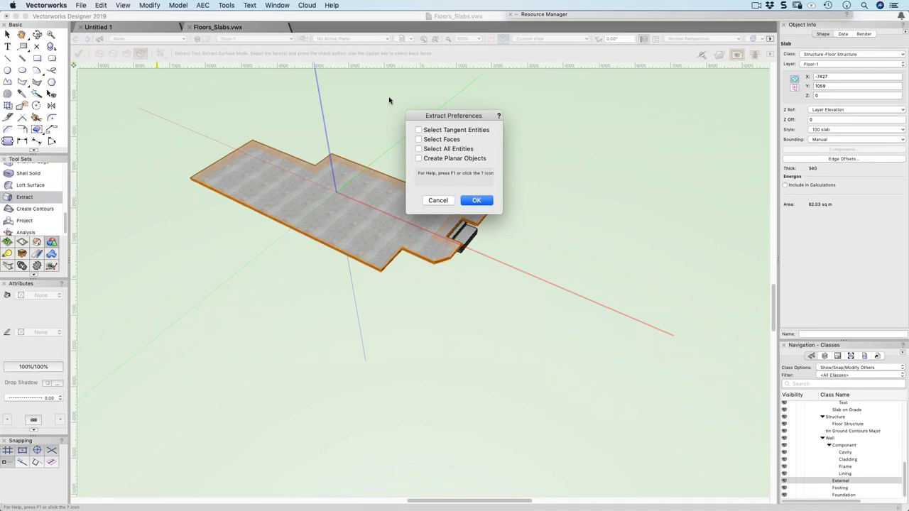
left_click(438, 201)
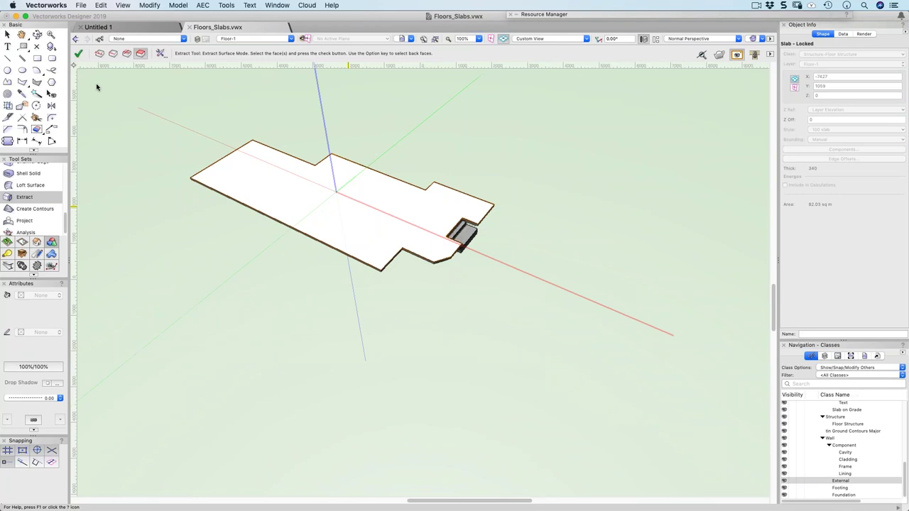
left_click(297, 153)
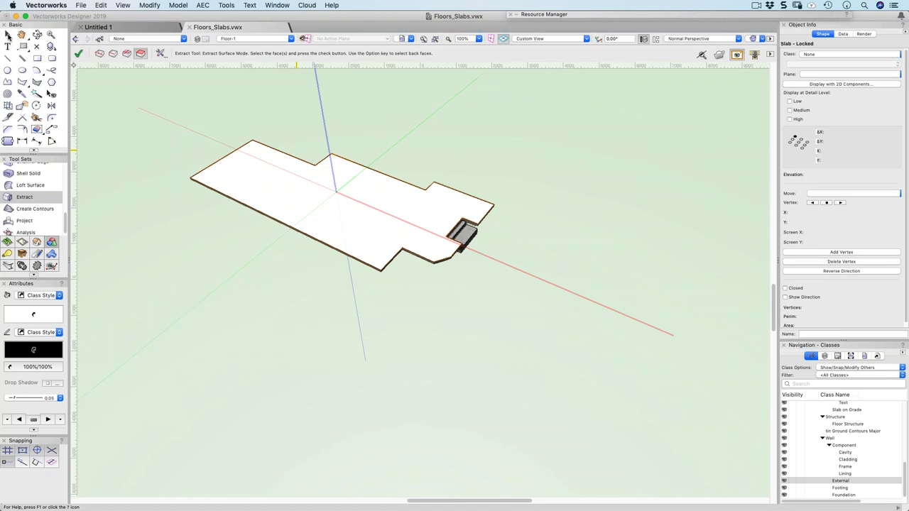
key("super+a")
left_click(8, 35)
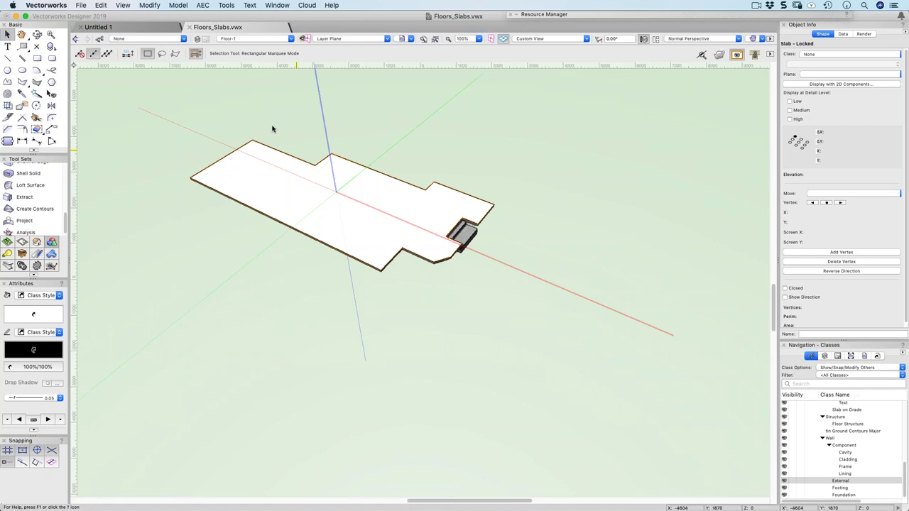
key("shift+1")
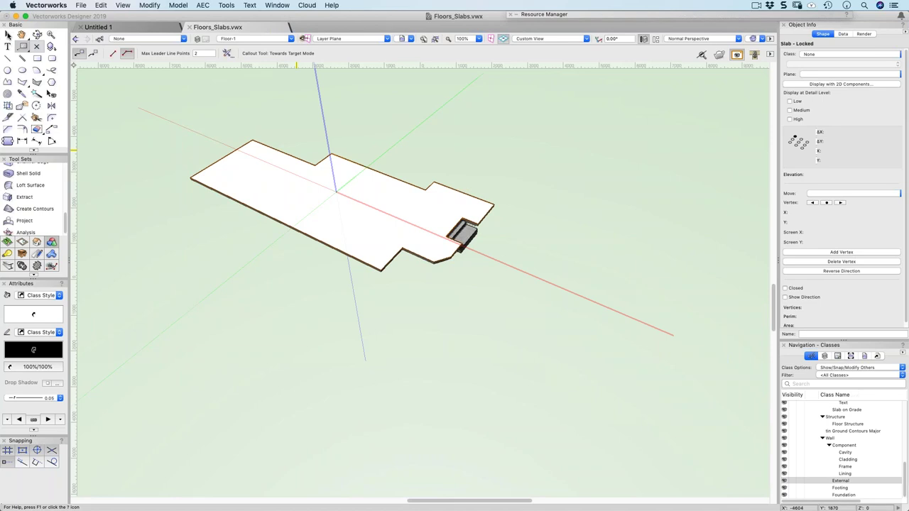
key("4")
key("shift+4")
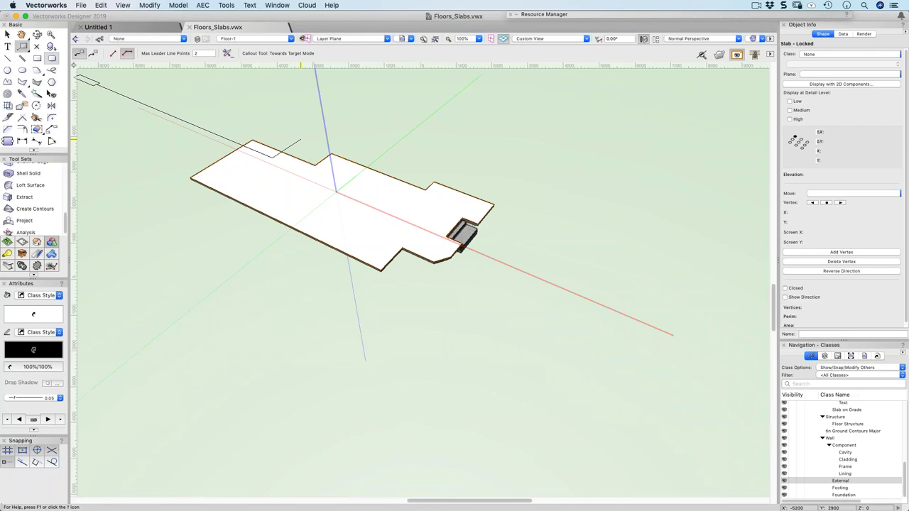
key("Escape")
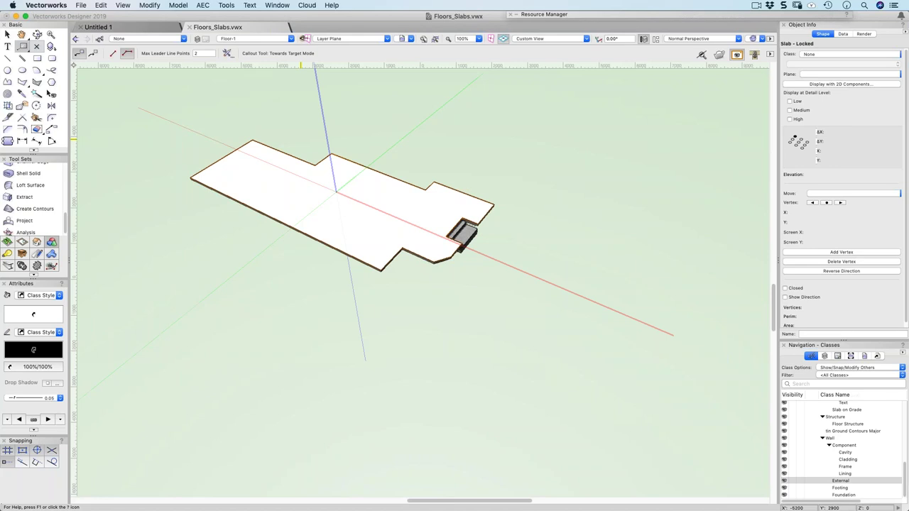
Clear the current selection and select the extracted polygon on the slab's top face
key("x")
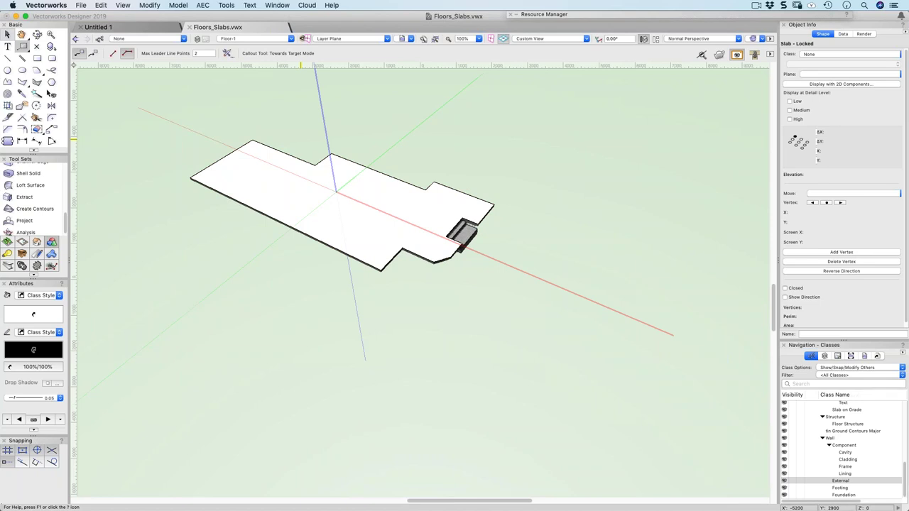
key("1")
key("x")
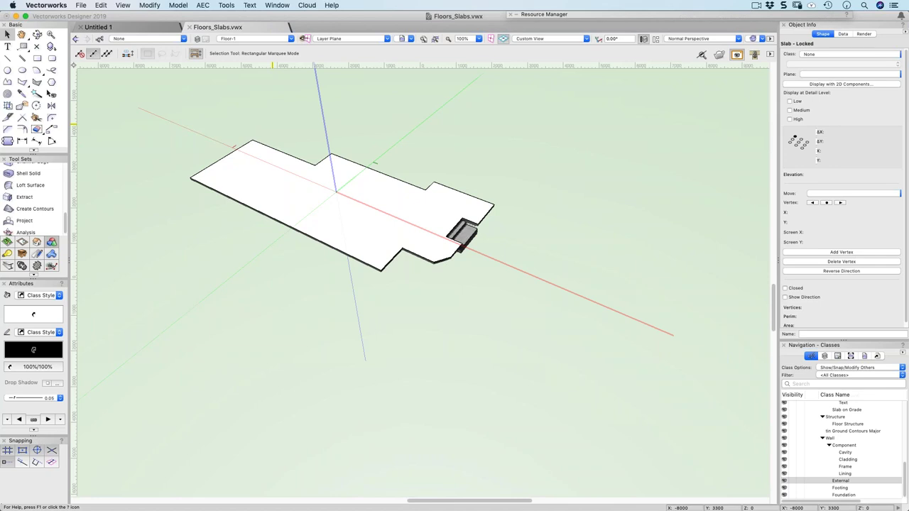
key("Escape")
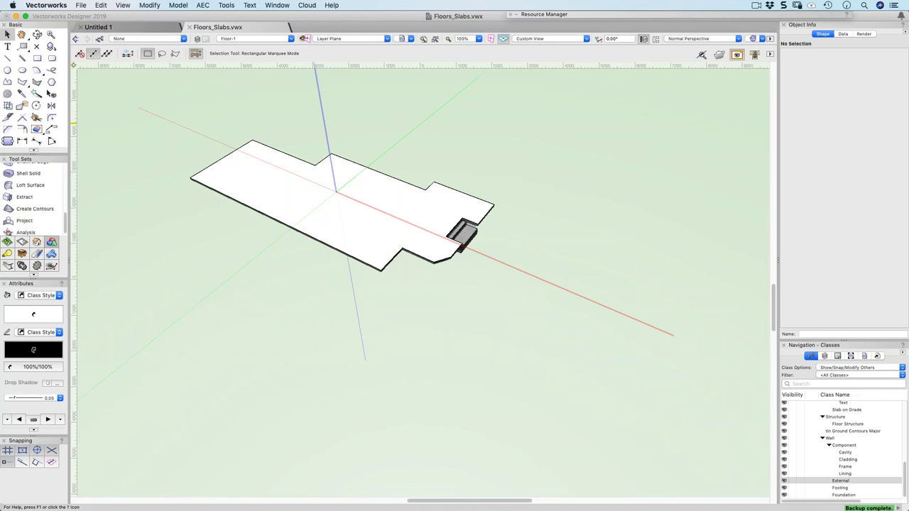
left_click(209, 178)
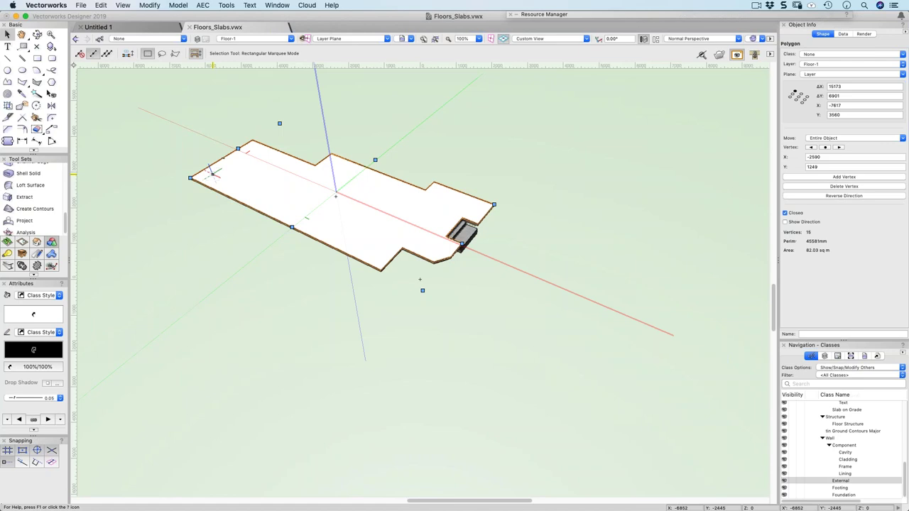
Create walls from the selected floor-outline polygon, deleting the source shape
left_click(203, 6)
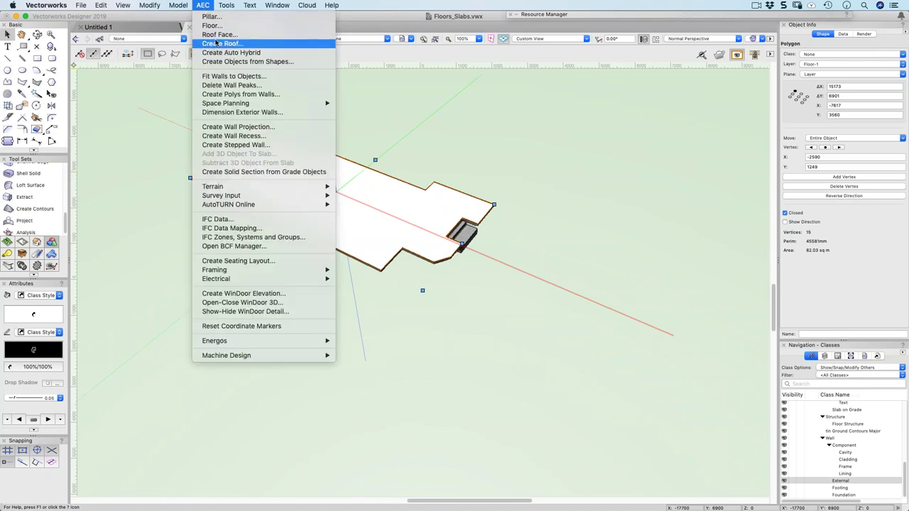
left_click(213, 63)
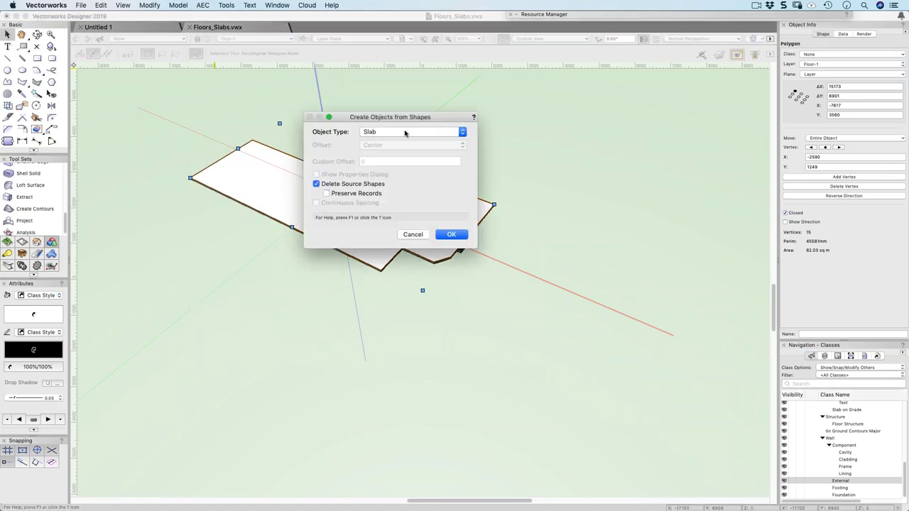
left_click(401, 133)
left_click(372, 166)
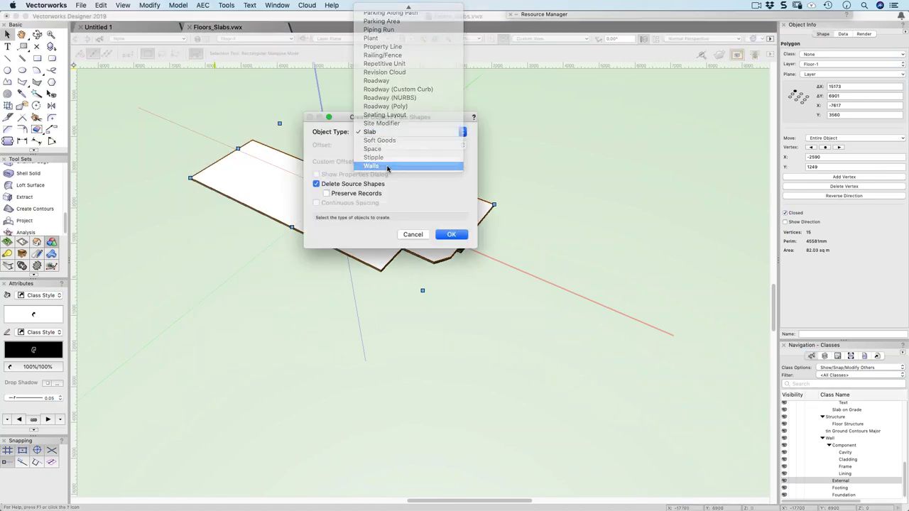
left_click(450, 234)
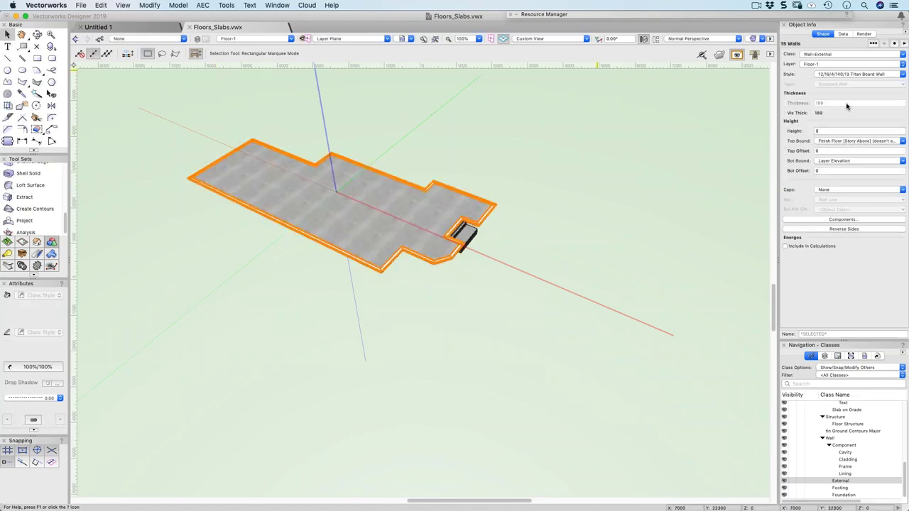
Set the top bound of the new perimeter walls to Layer Wall Height, and delete all of the walls
left_click(836, 142)
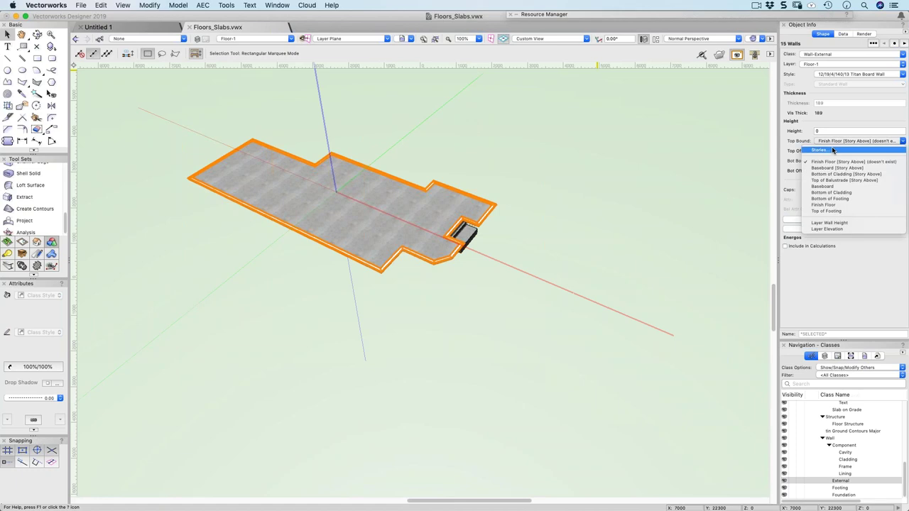
left_click(829, 223)
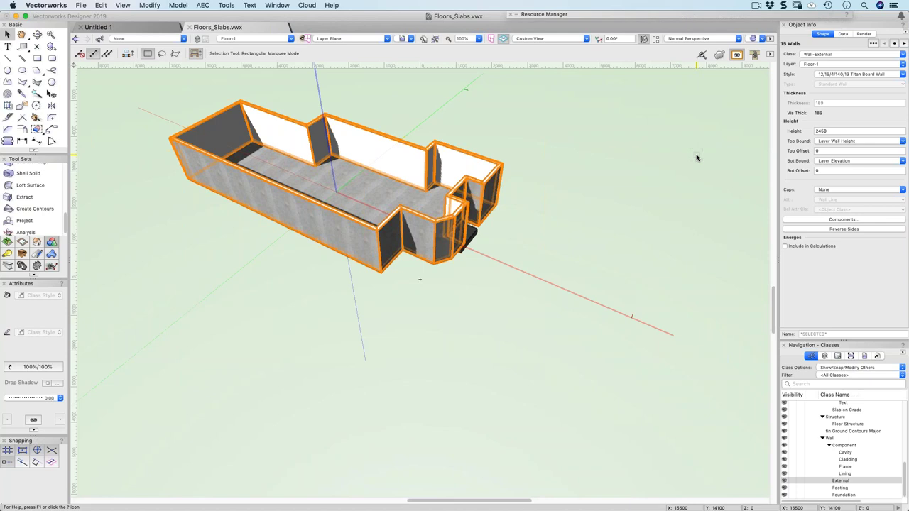
key("Delete")
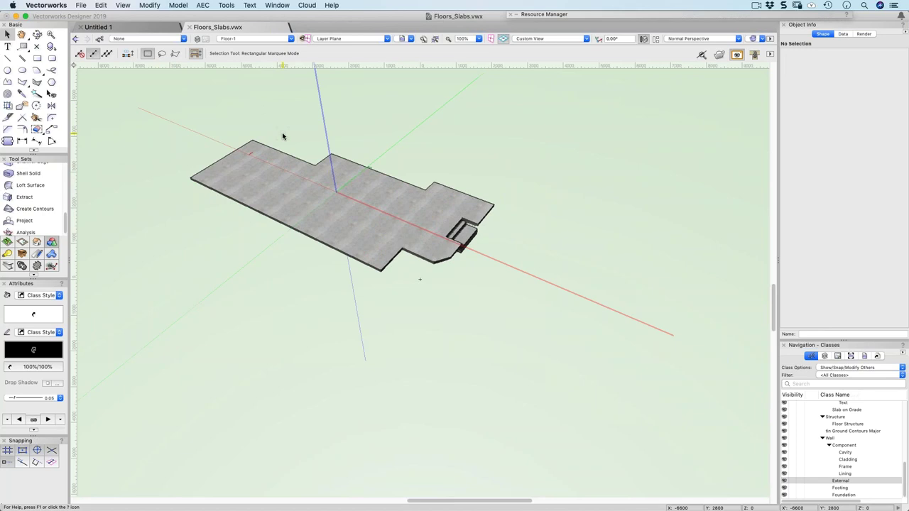
Undock the Attributes palette over the drawing area and bring up the building tool set containing the Column tool
left_click(270, 176)
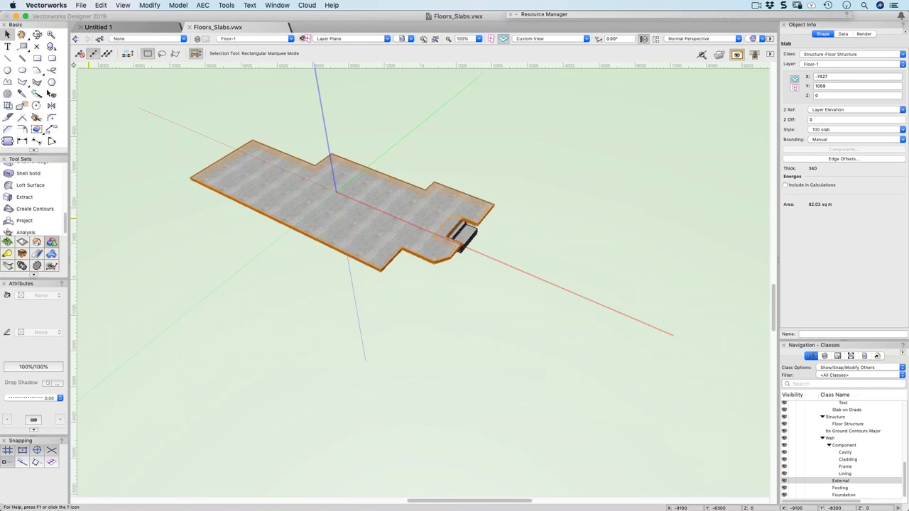
left_click(36, 253)
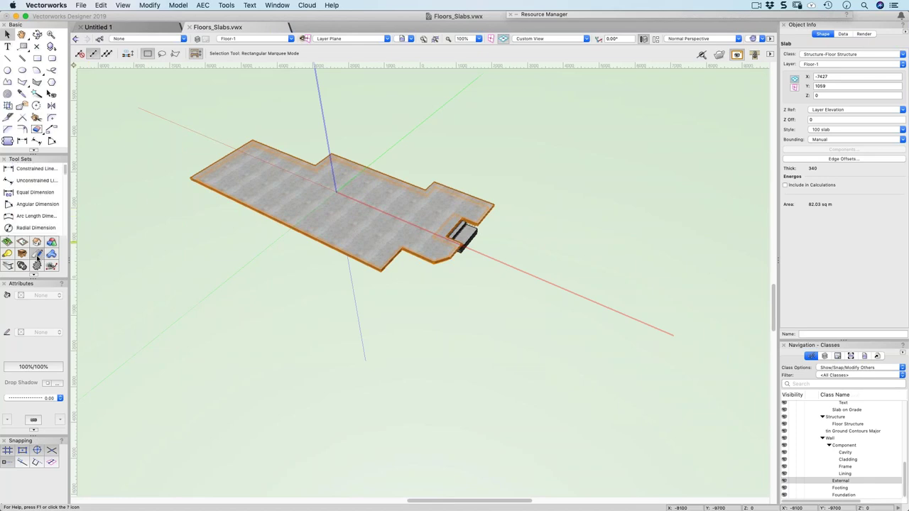
scroll(38, 217, "down", 5)
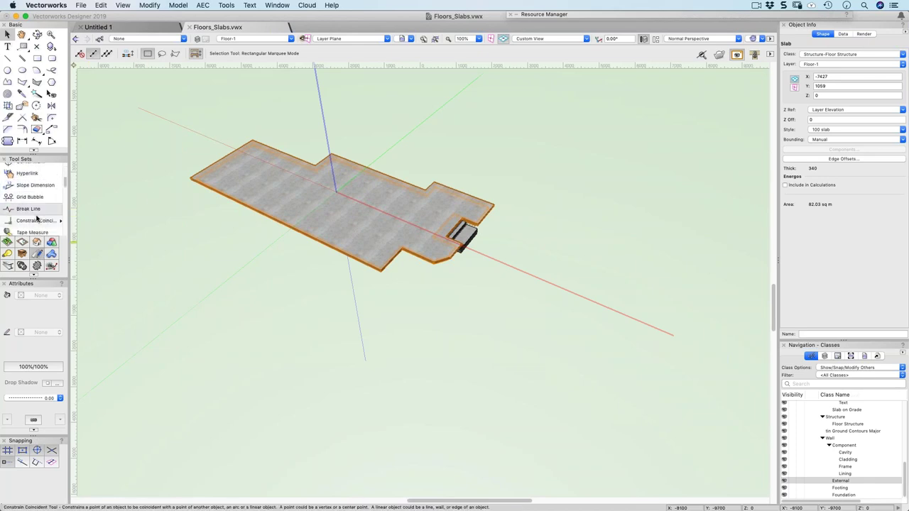
scroll(36, 217, "down", 5)
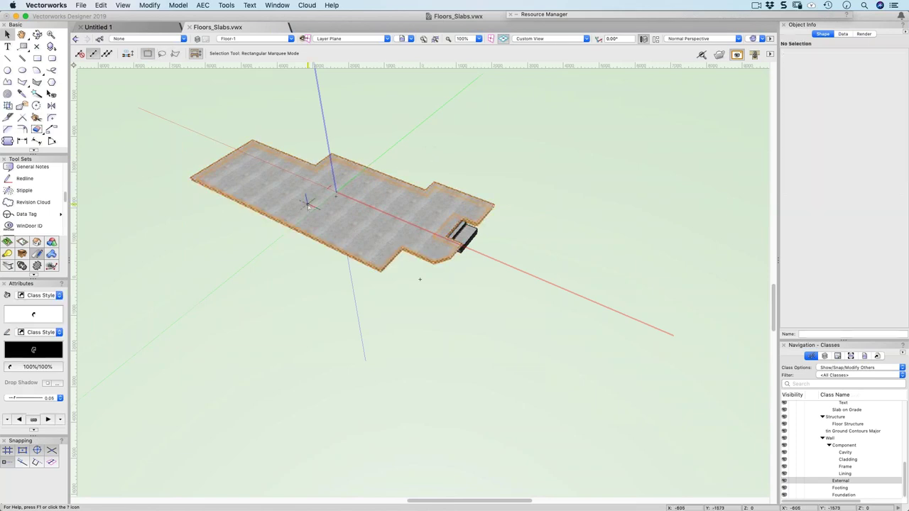
left_click(37, 243)
mouse_move(29, 283)
left_mouse_down()
mouse_move(106, 217)
mouse_move(109, 81)
left_mouse_up()
scroll(28, 298, "down", 3)
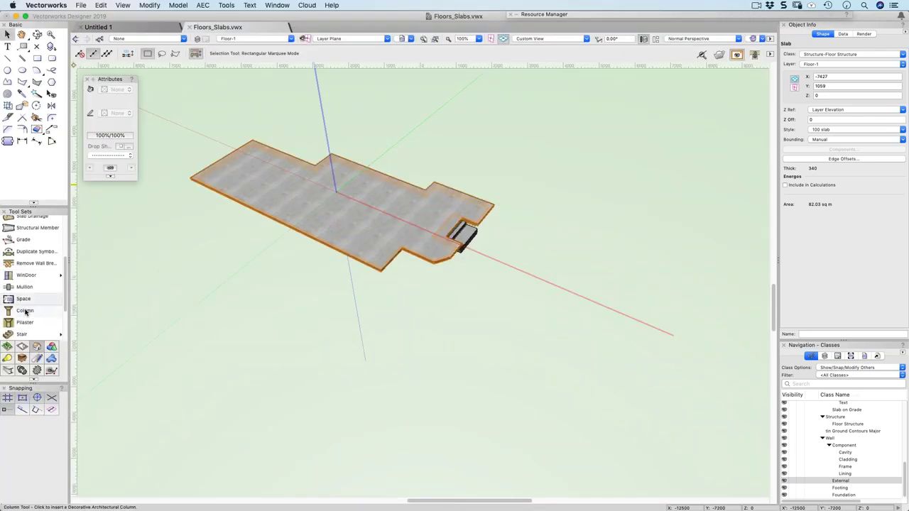
Activate the Column tool and set the active plane to Automatic
left_click(23, 305)
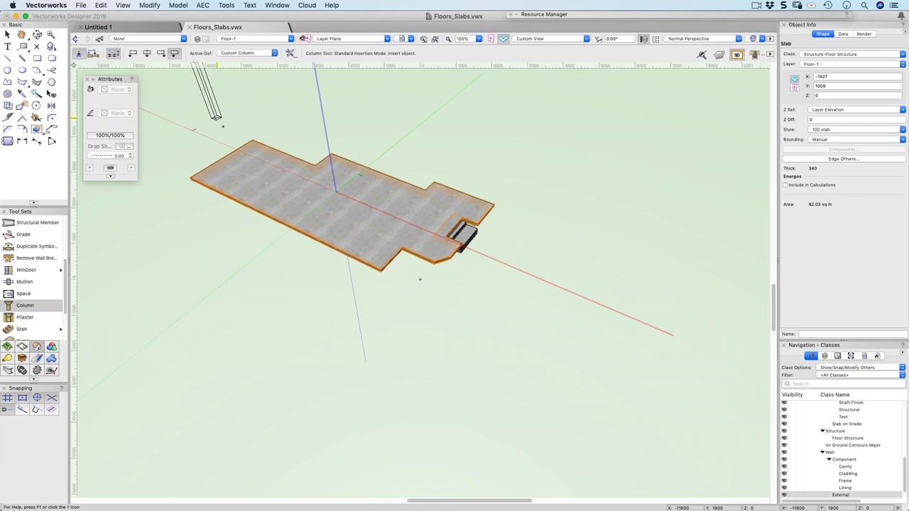
left_click(355, 38)
left_click(357, 47)
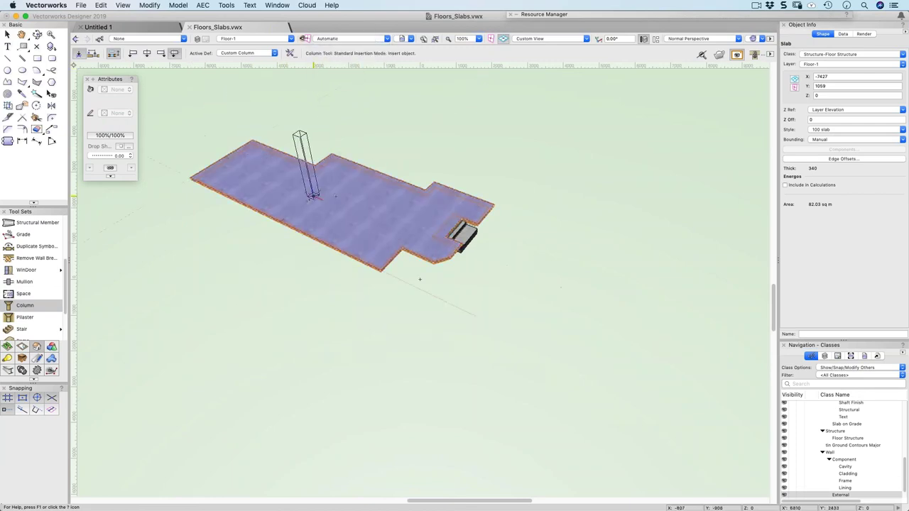
Place a trial column on the floor slab with the default settings and delete it
left_click(291, 206)
key("x")
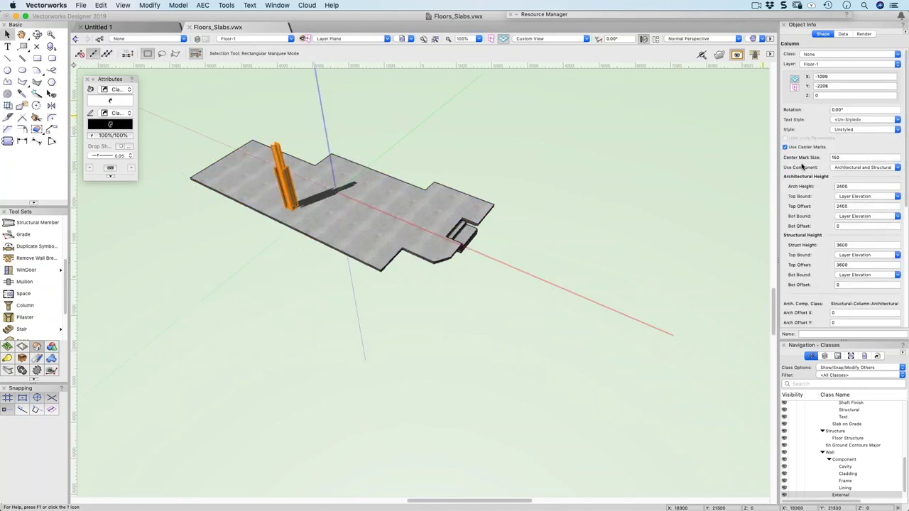
key("Delete")
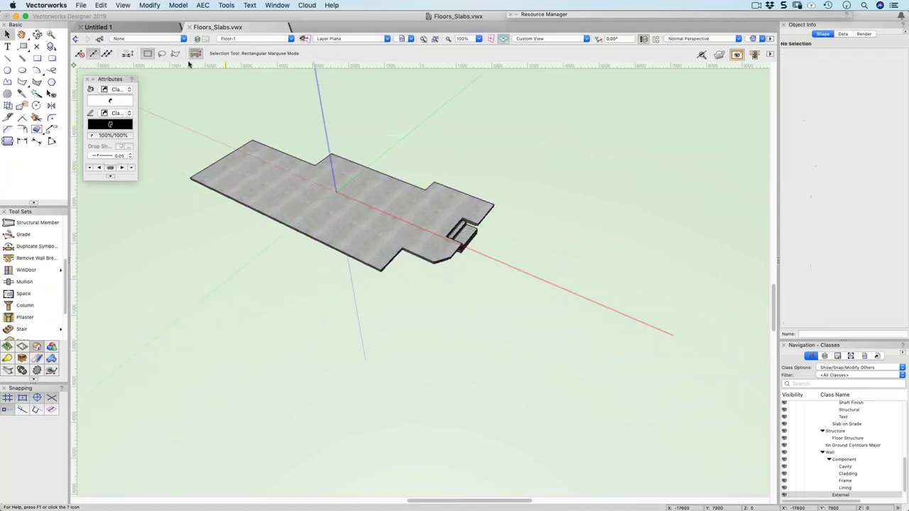
Compare the component options in the Column tool's preferences and set Use Component to Architectural Only
left_click(24, 305)
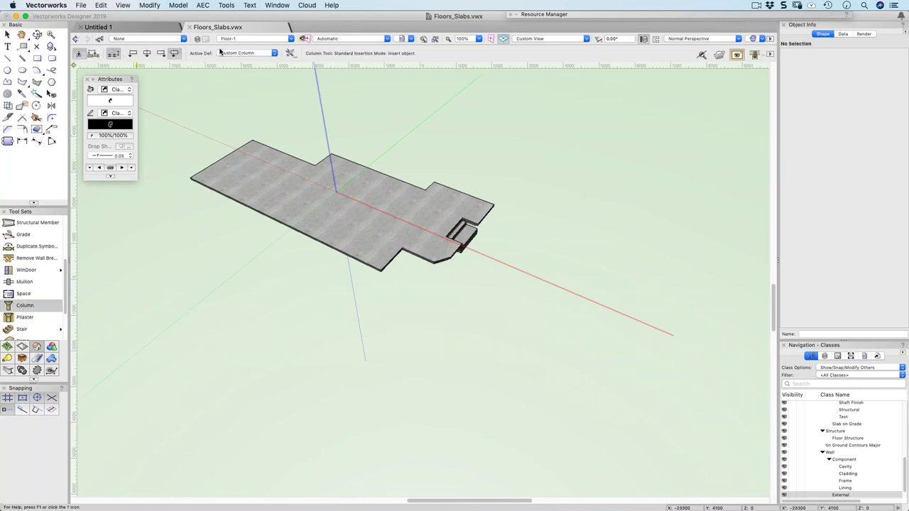
left_click(290, 53)
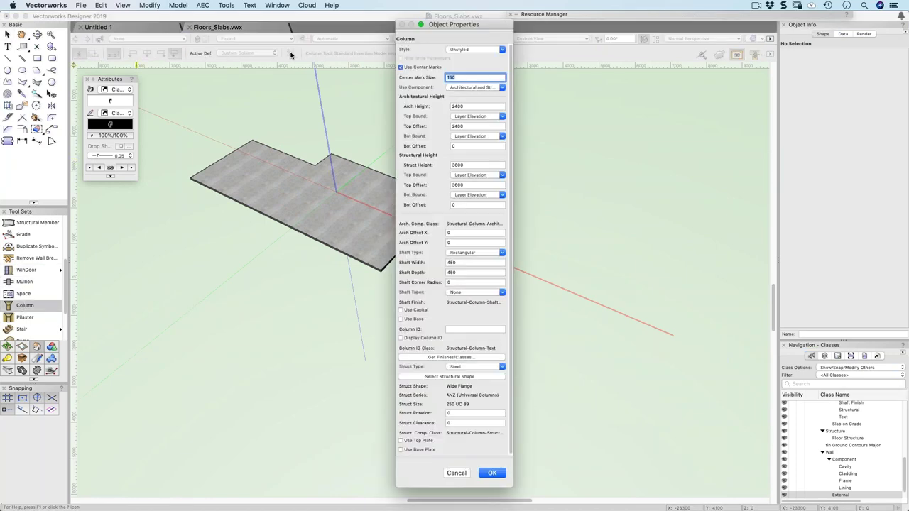
left_click(475, 88)
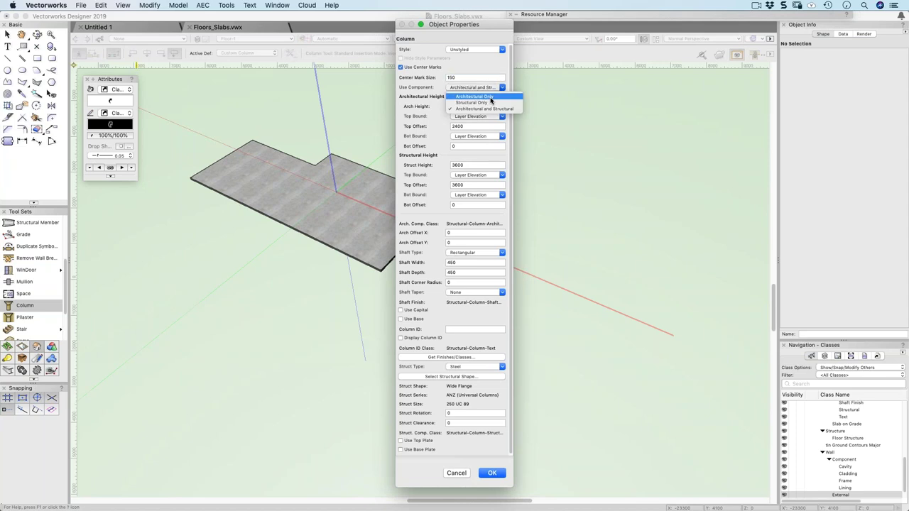
left_click(490, 96)
left_click(492, 88)
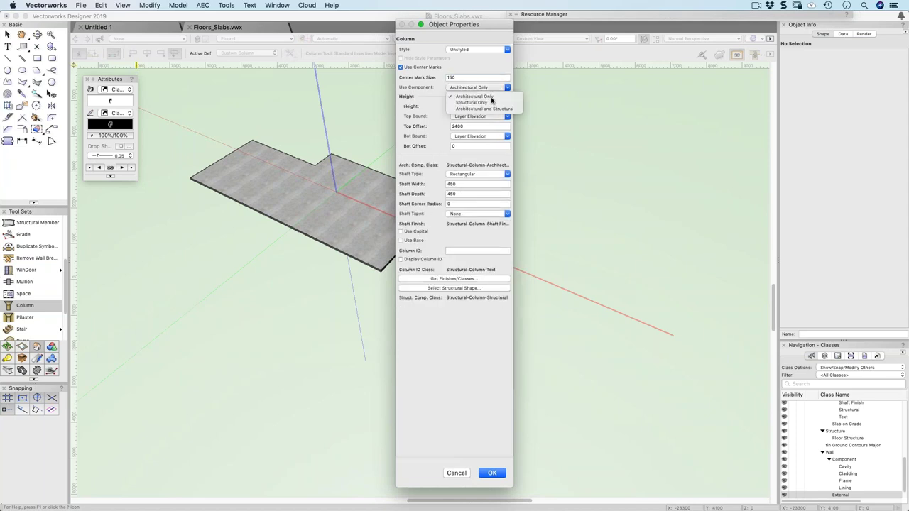
left_click(490, 104)
left_click(484, 88)
left_click(479, 109)
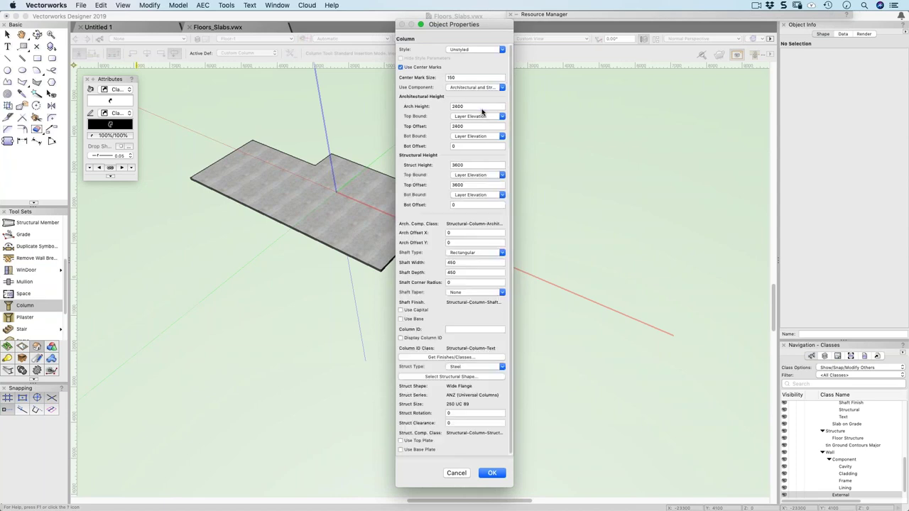
left_click(483, 89)
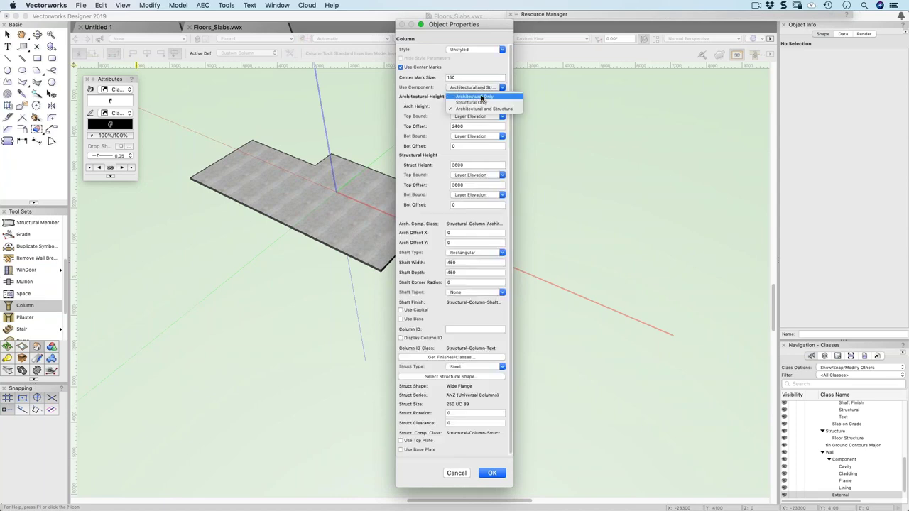
left_click(481, 98)
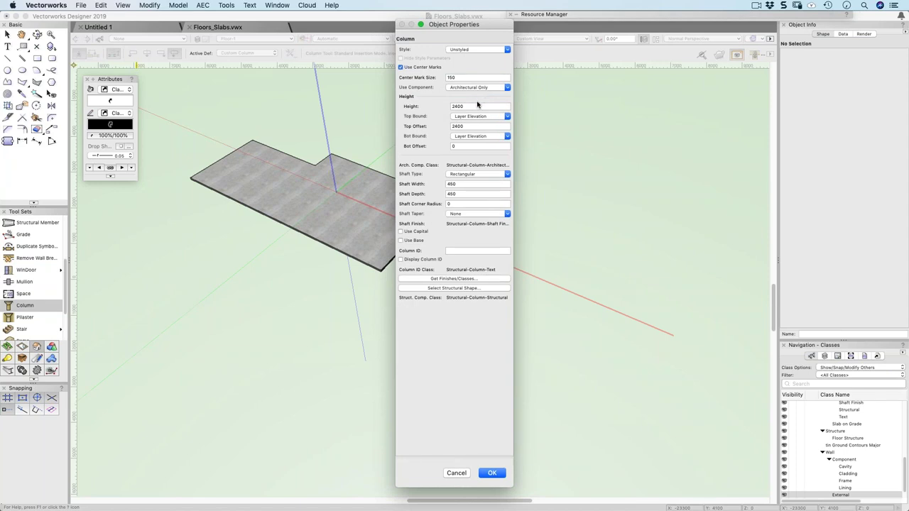
Try Top of Balustrade [Story Above] as the column's top bound, and set the top bound to Layer Wall Height
left_click(442, 107)
left_click(466, 116)
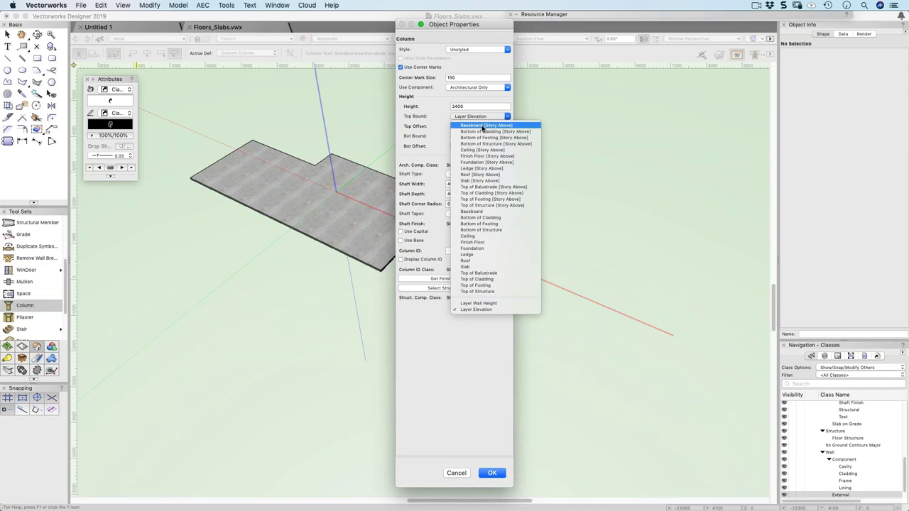
left_click(471, 187)
left_click(475, 117)
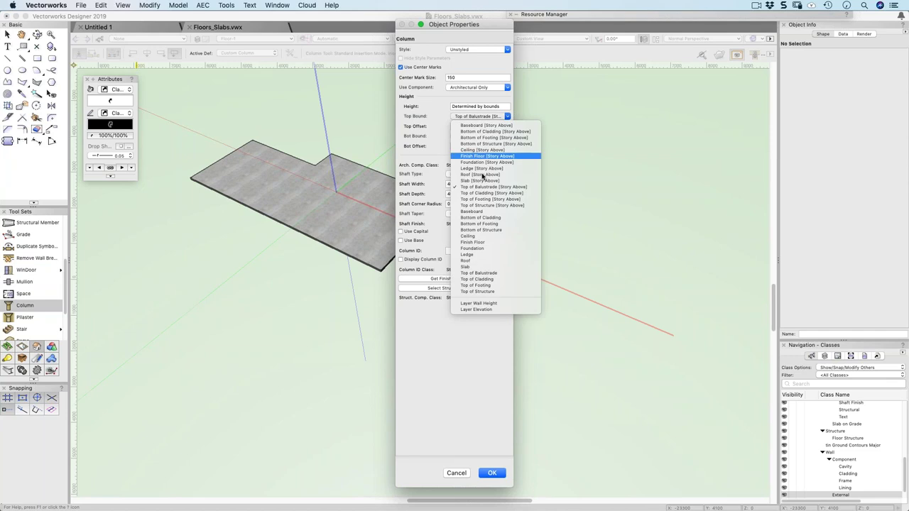
left_click(479, 304)
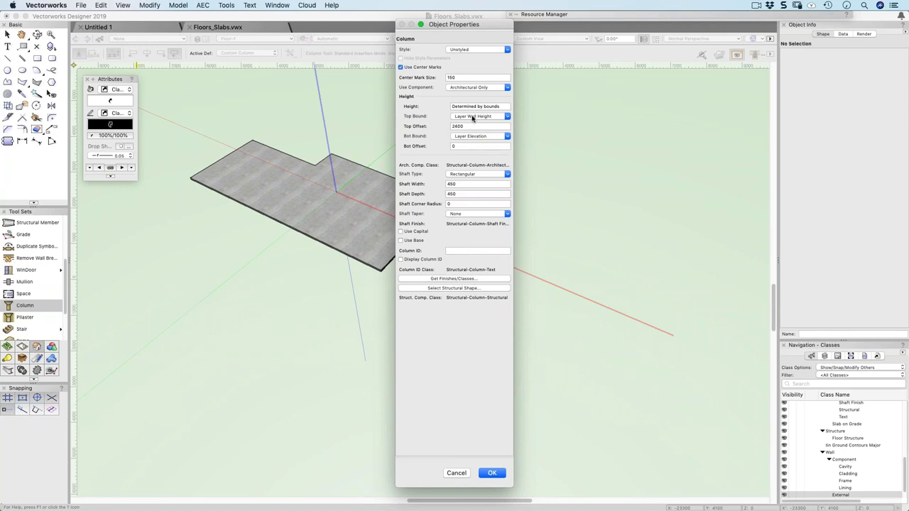
left_click(472, 118)
left_click(473, 117)
Examine the classes available for the shaft finish in the column's finishes and classes settings
left_click(456, 281)
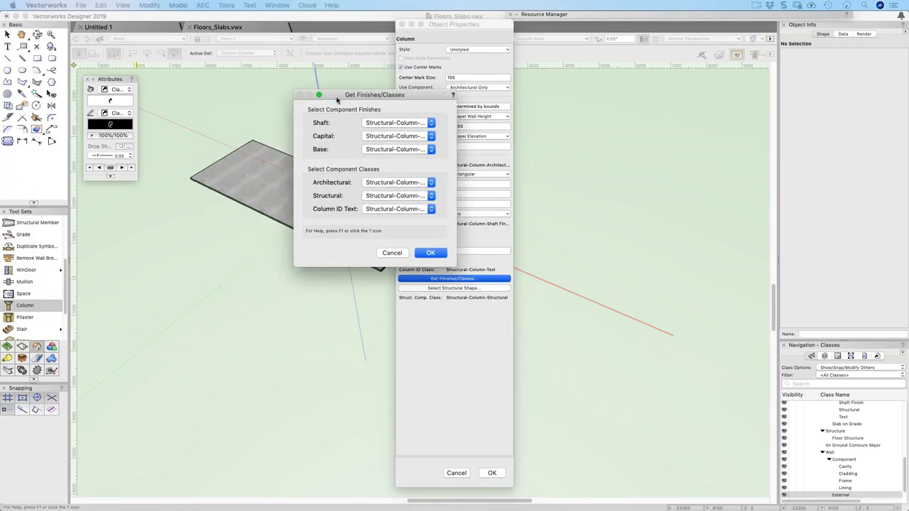
left_click_drag(371, 99, 294, 109)
left_click(358, 131)
mouse_move(348, 245)
mouse_move(433, 246)
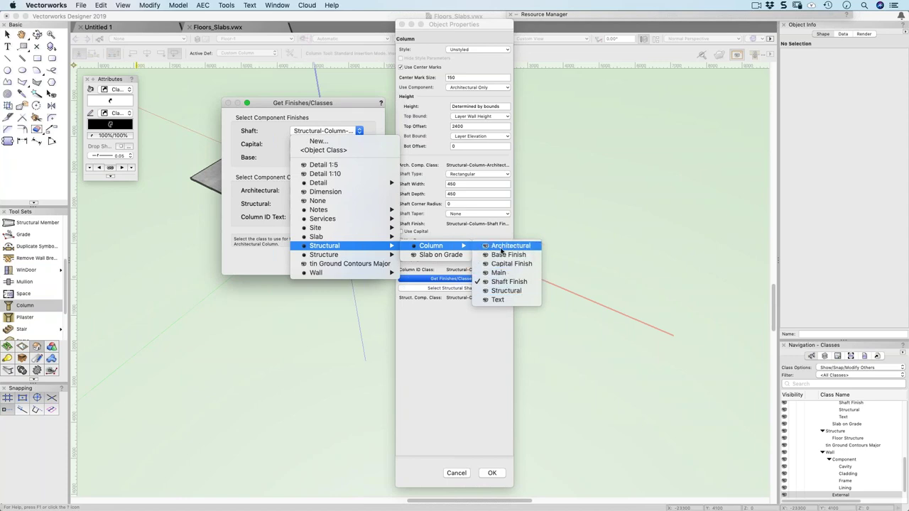
left_click(253, 265)
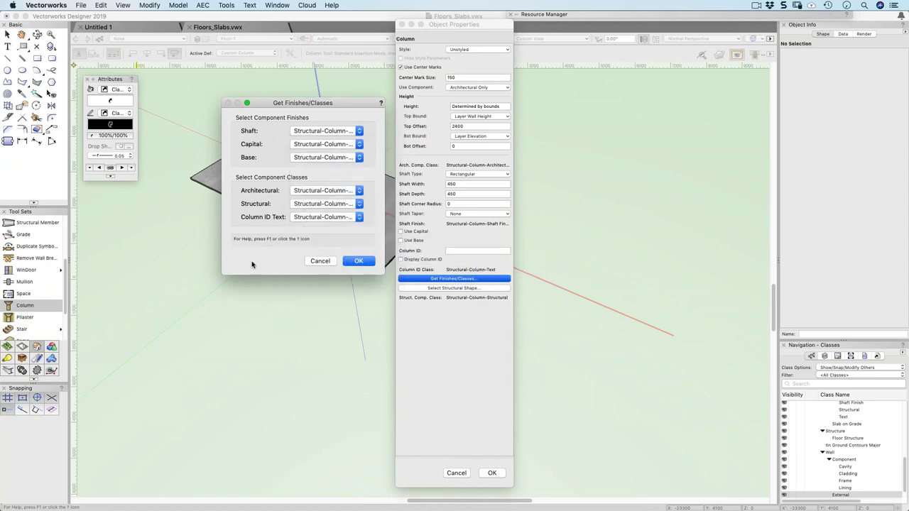
left_click(358, 261)
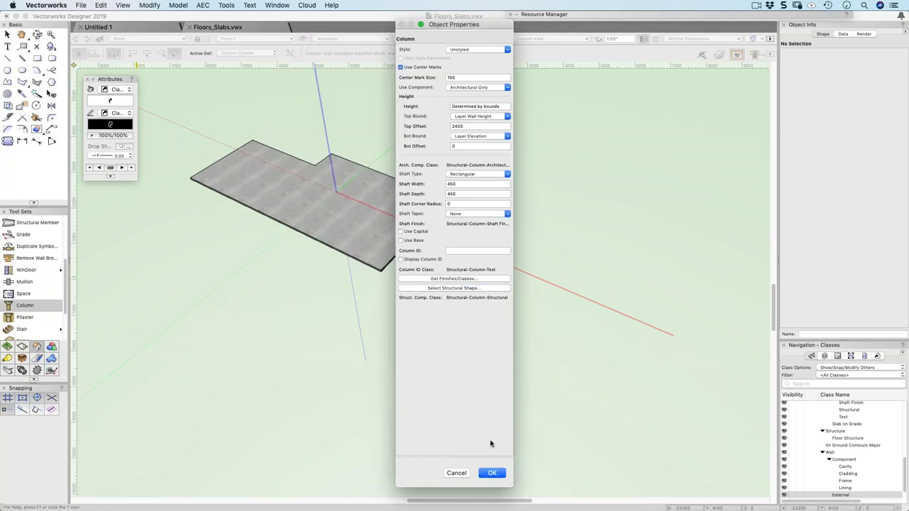
Enable a capital and a base for the column, set the base to 900 wide, 900 deep and 300 high, and accept the properties
left_click(406, 232)
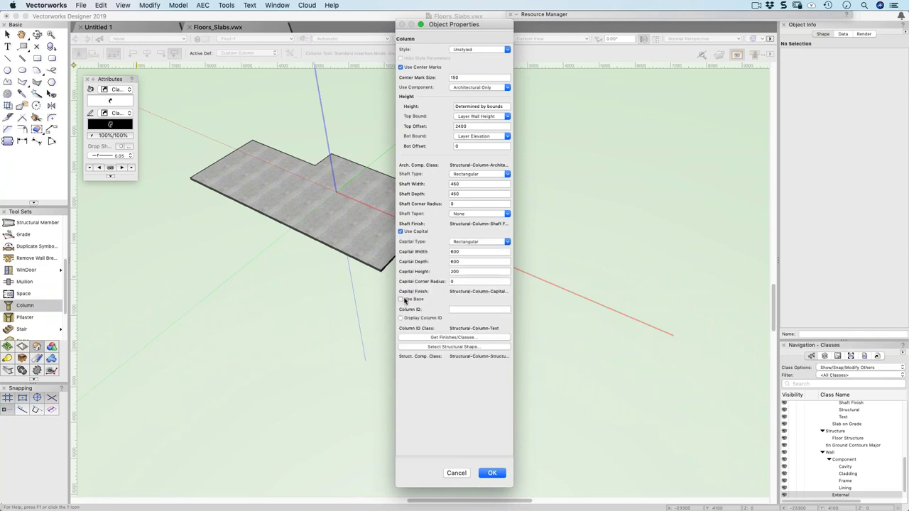
left_click(403, 299)
left_click(456, 319)
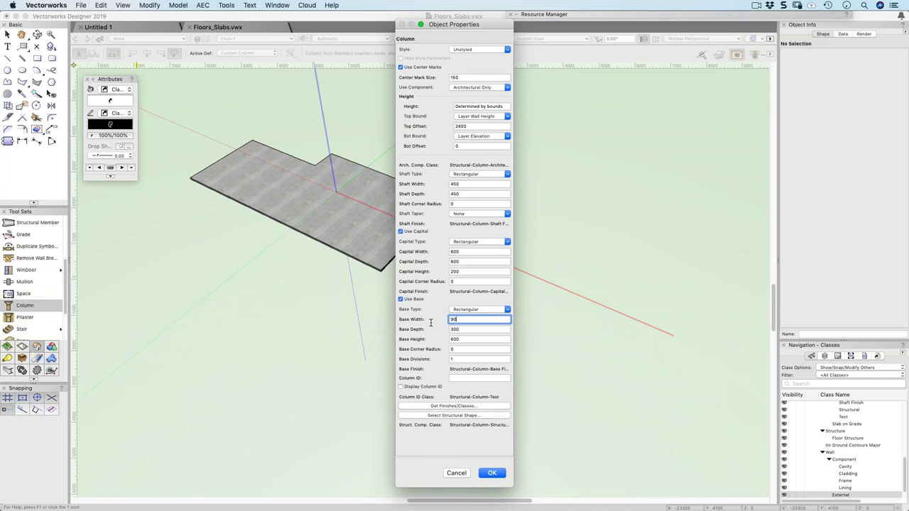
key("Tab")
type("9")
key("Tab")
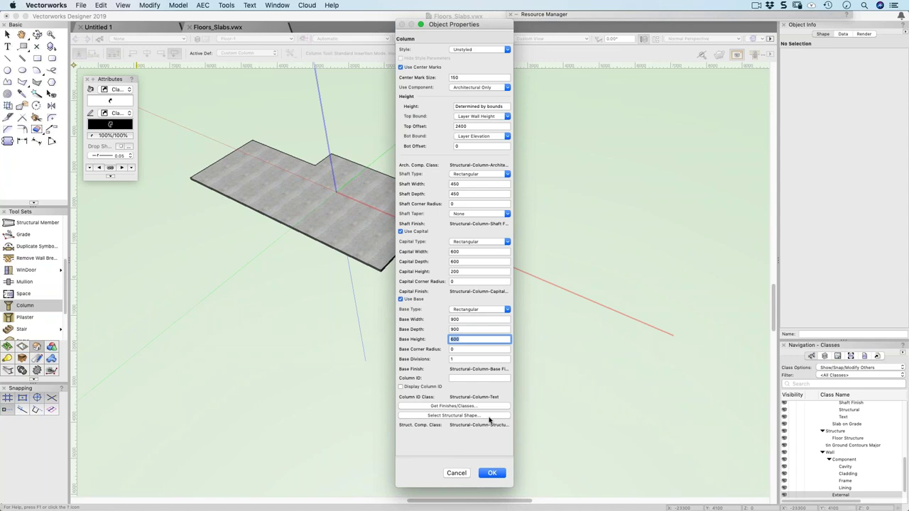
type("300")
key("Tab")
left_click(492, 473)
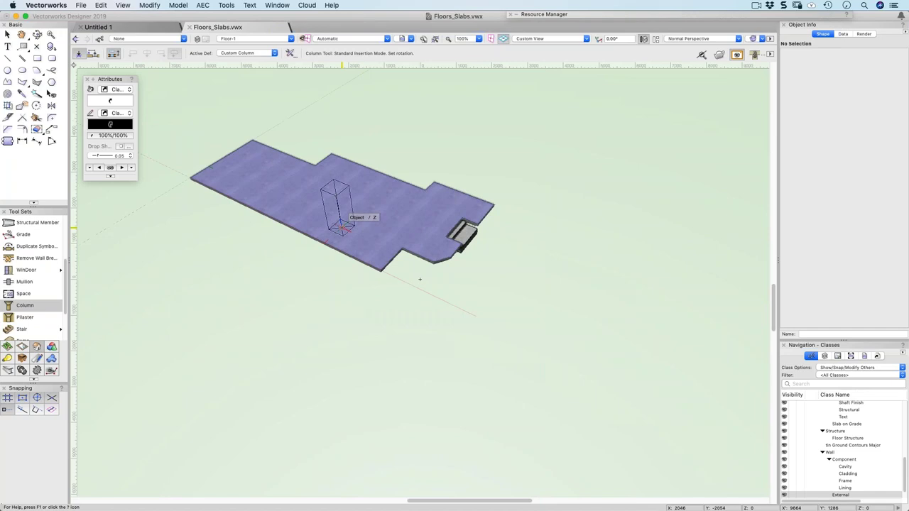
Place the configured column on the floor slab near the middle of its long front edge, with 0° rotation
left_click(343, 227)
middle_click_drag(330, 242, 364, 135, "shift")
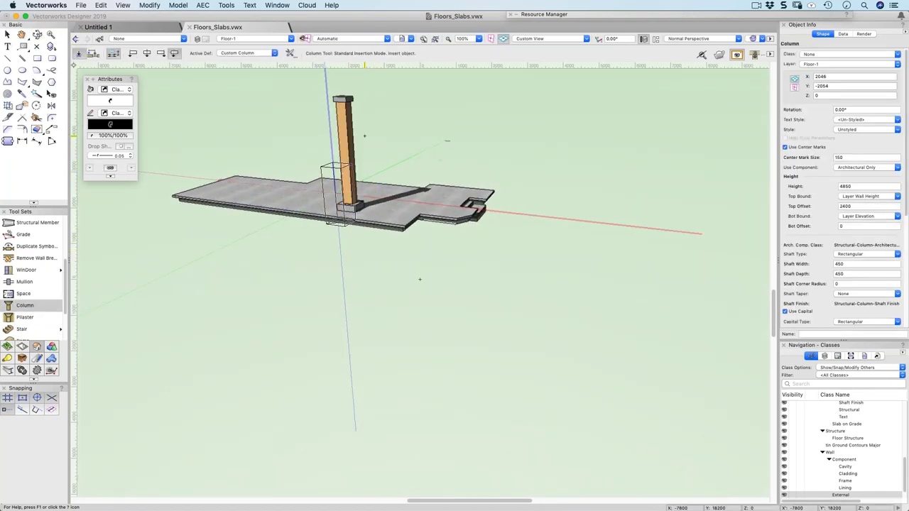
Give the placed rectangular column's shaft a Straight Taper
scroll(419, 279, "up", 3)
middle_click_drag(418, 279, 382, 172)
key("x")
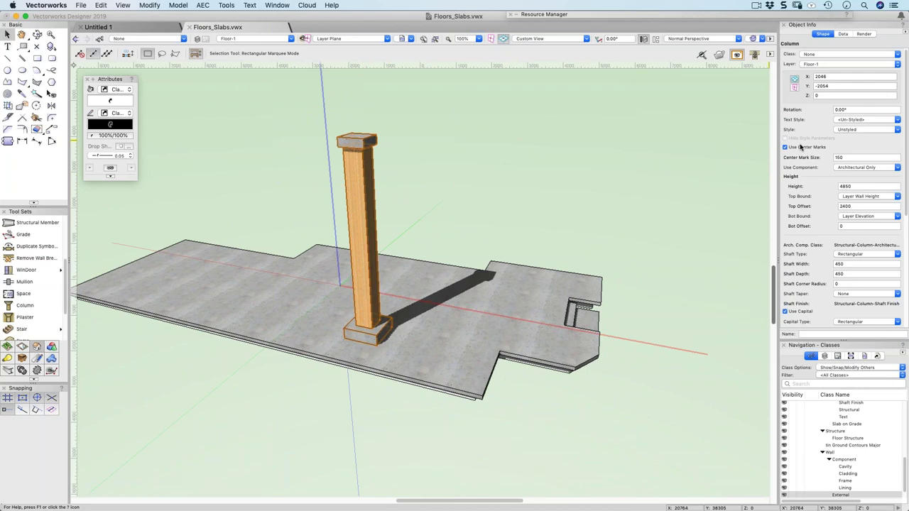
key("shift+c")
left_click_drag(724, 157, 687, 142)
key("x")
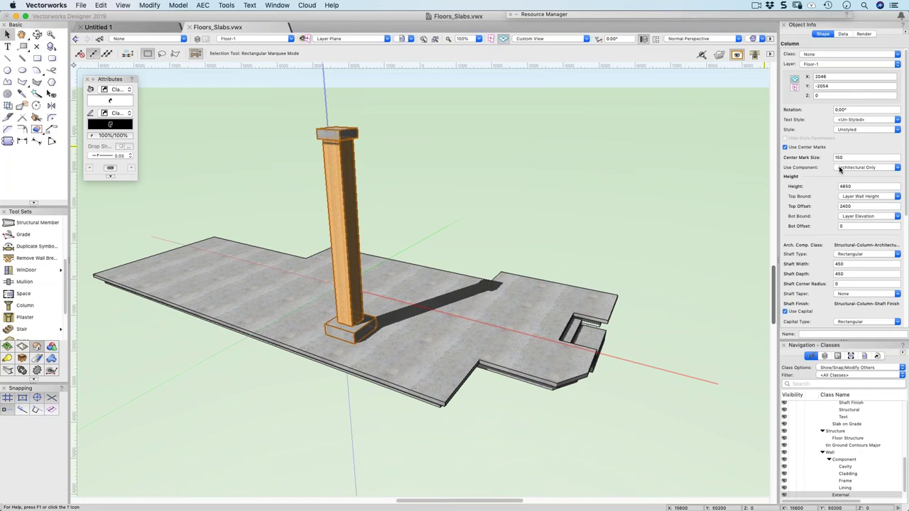
scroll(842, 174, "down", 3)
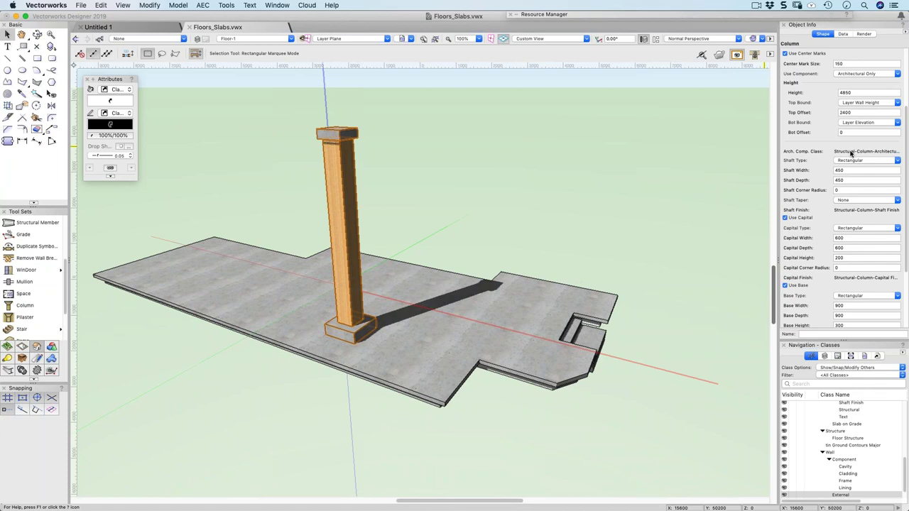
left_click(846, 206)
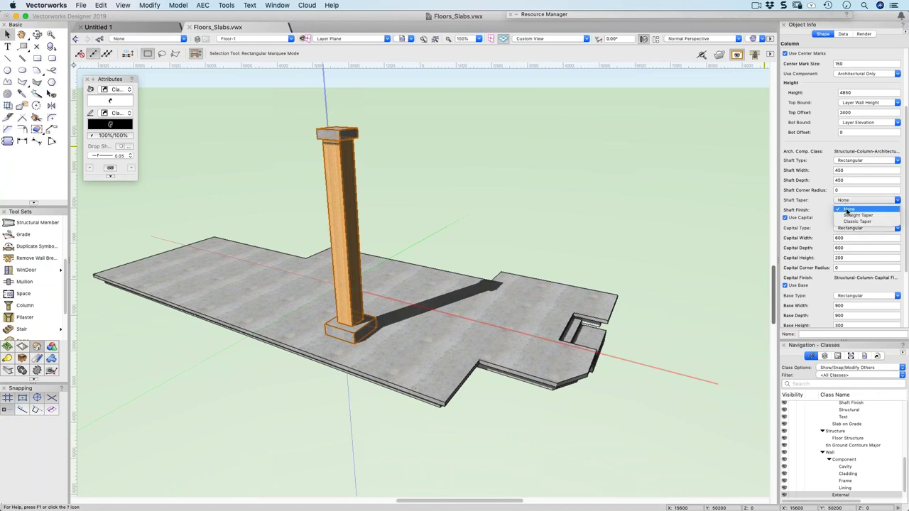
left_click(846, 216)
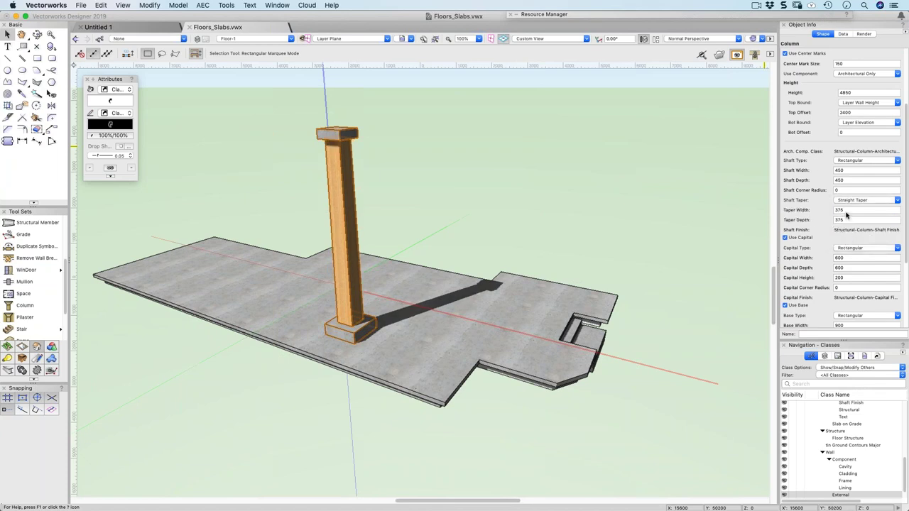
Change the column's shaft type to Oval and its shaft taper to Classic Taper
left_click(847, 160)
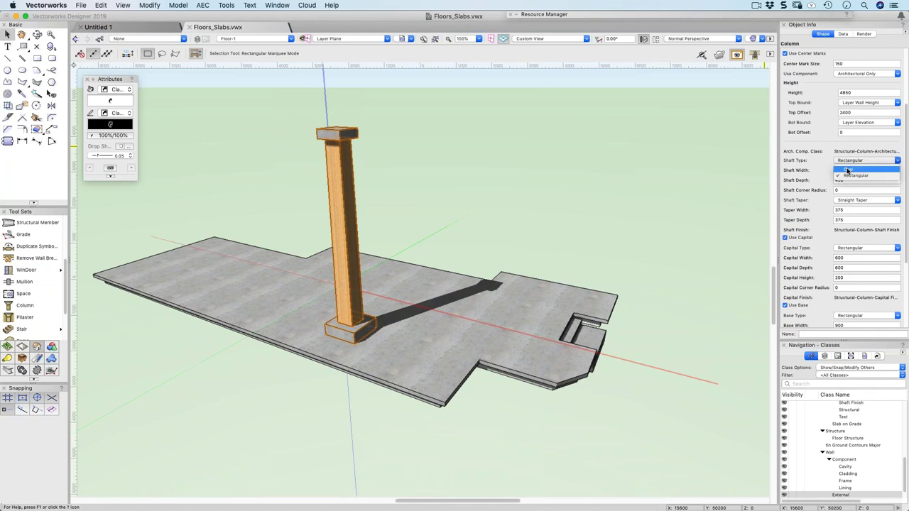
left_click(847, 171)
left_click(855, 191)
left_click(854, 211)
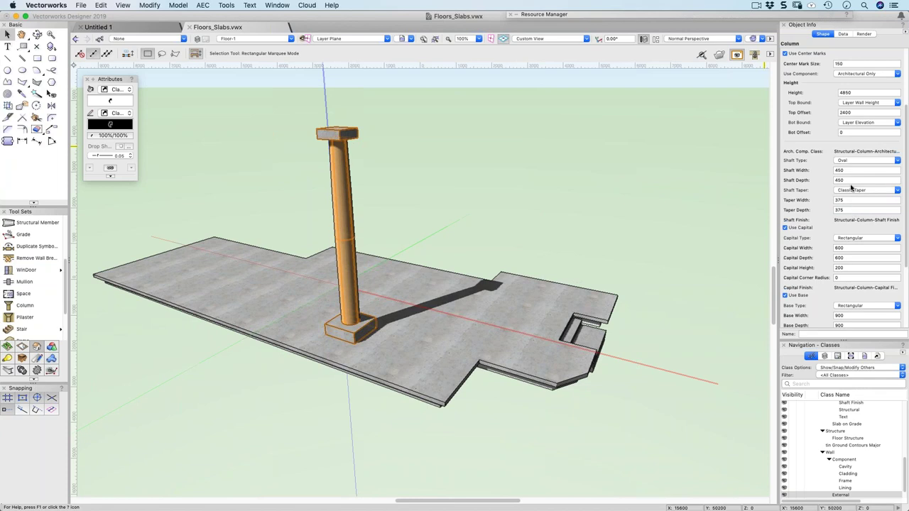
Replace the unstyled column's style with the Timber Piles style
scroll(814, 191, "up", 5)
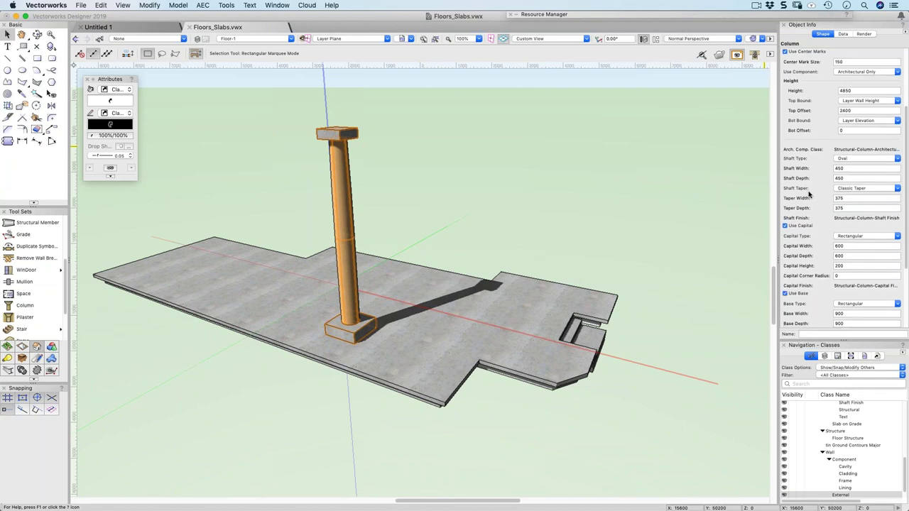
left_click(846, 129)
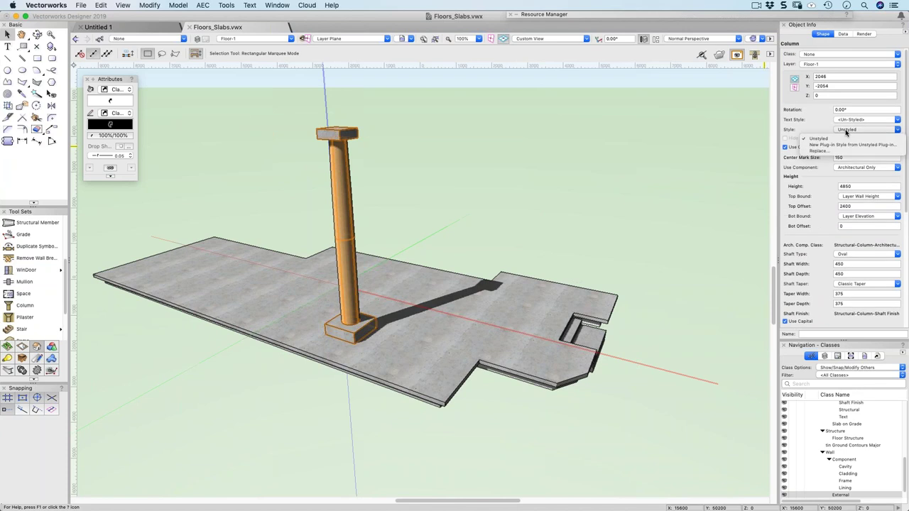
left_click(830, 151)
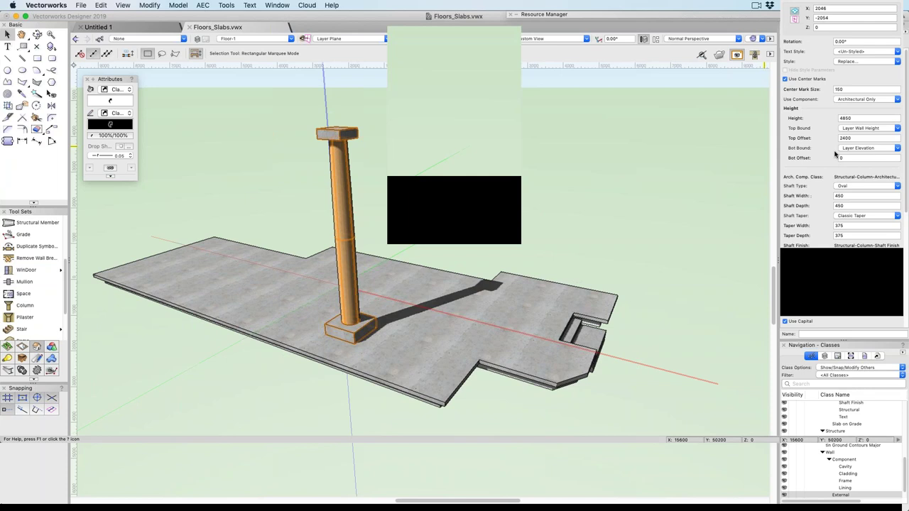
left_click(459, 151)
left_click(584, 226)
double_click(584, 226)
left_click(480, 213)
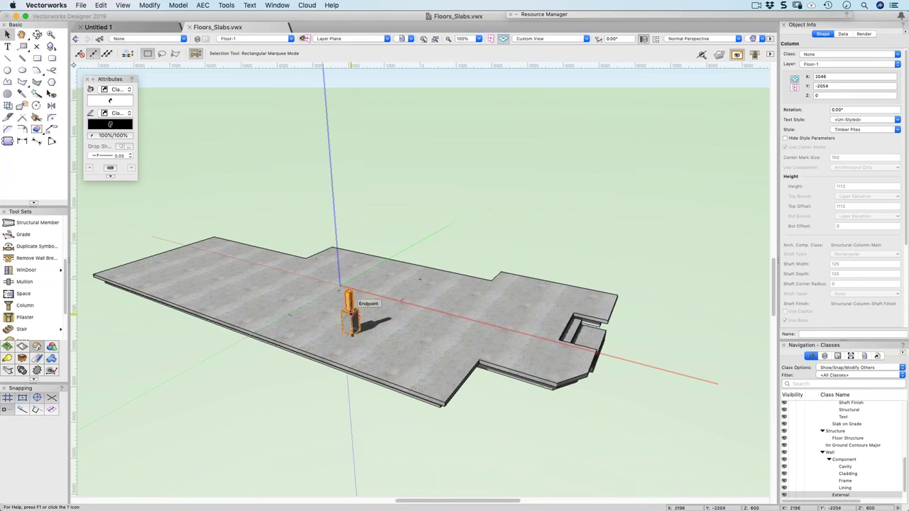
Move the timber pile off the slab to just outside its long front edge, positioning it in Top/Plan view
left_click_drag(349, 297, 197, 360)
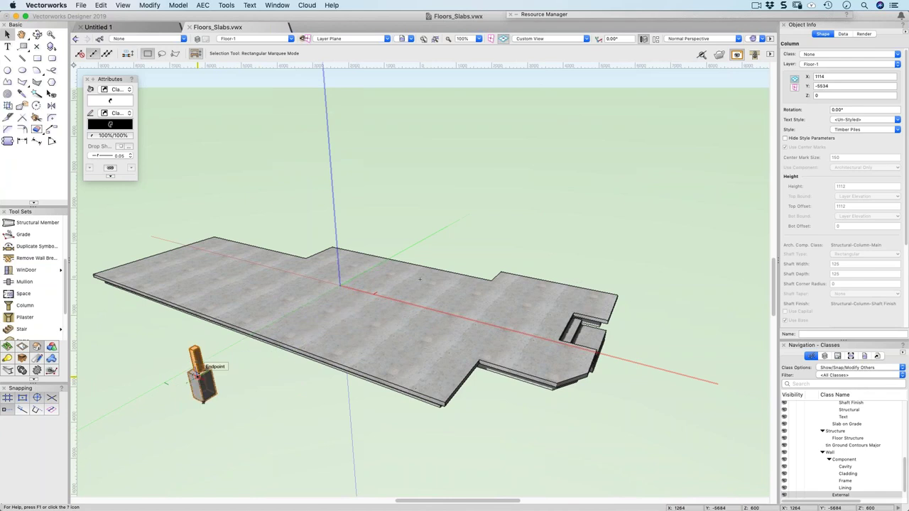
key("super+5")
left_click_drag(389, 257, 318, 249)
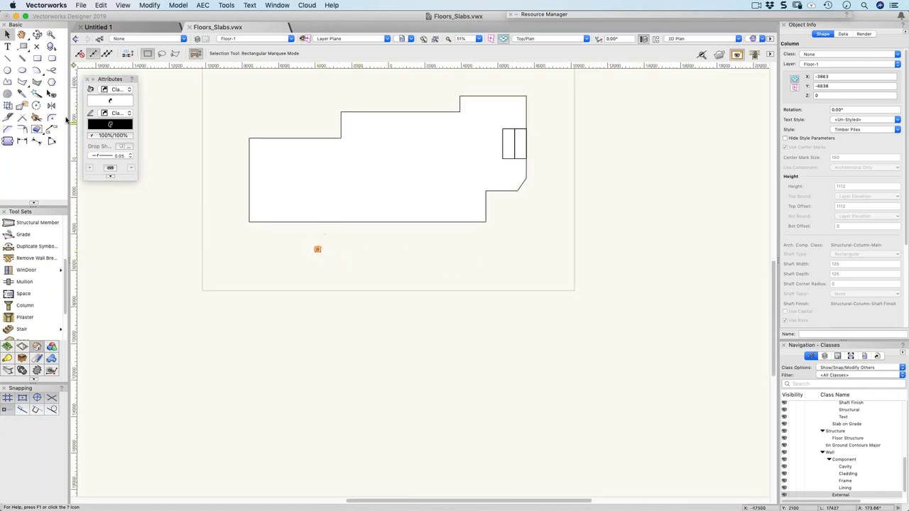
Duplicate the pile in a rectangular array of 5 columns and 5 rows, spaced 1800 and -1800, retaining the original
left_click(123, 6)
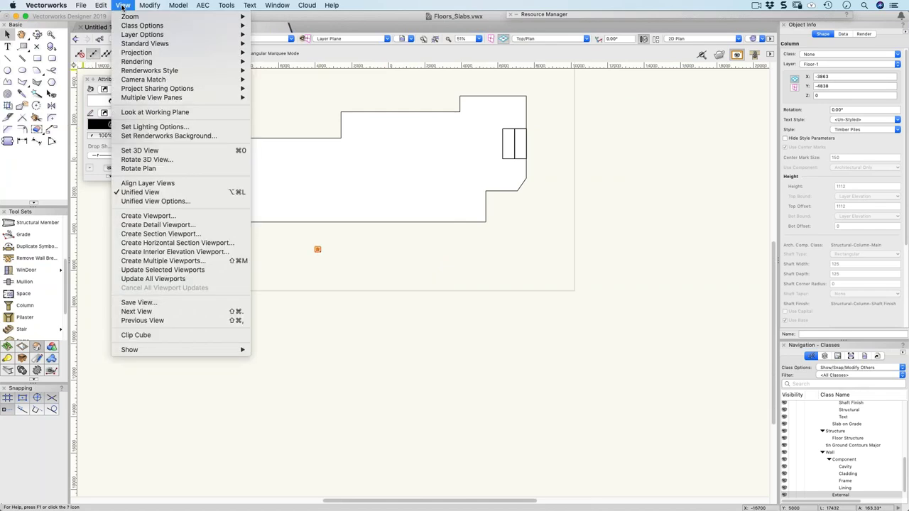
mouse_move(101, 5)
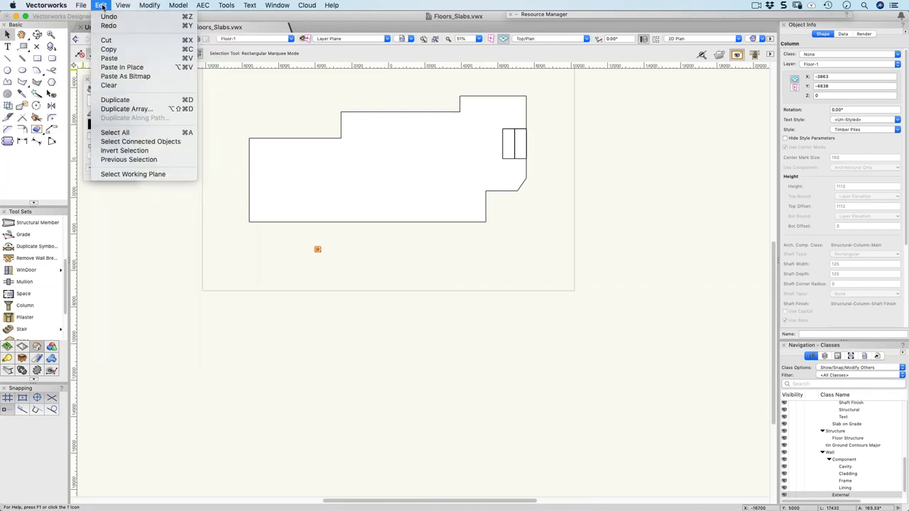
left_click(112, 110)
left_click(348, 99)
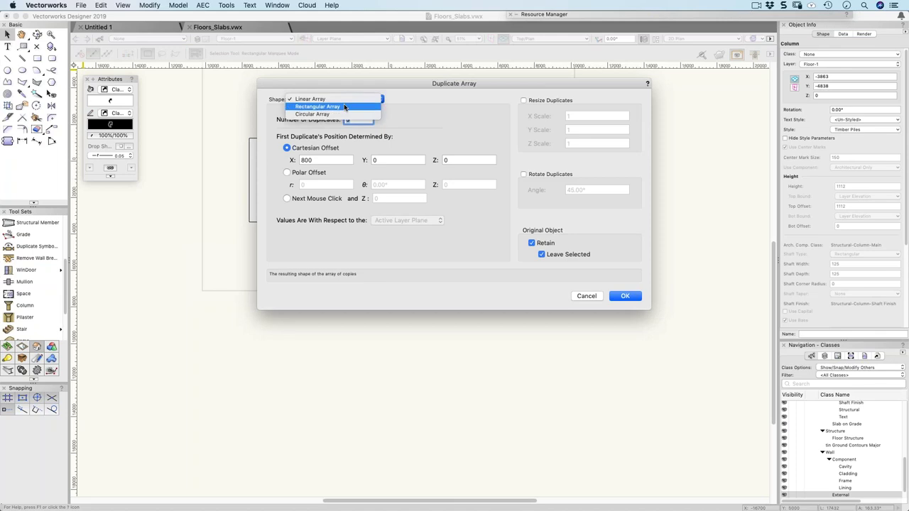
left_click(344, 107)
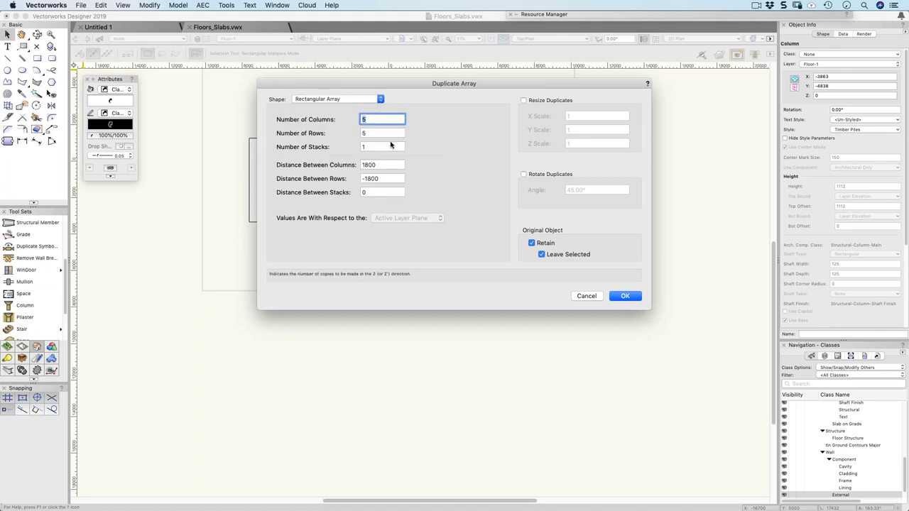
left_click(624, 296)
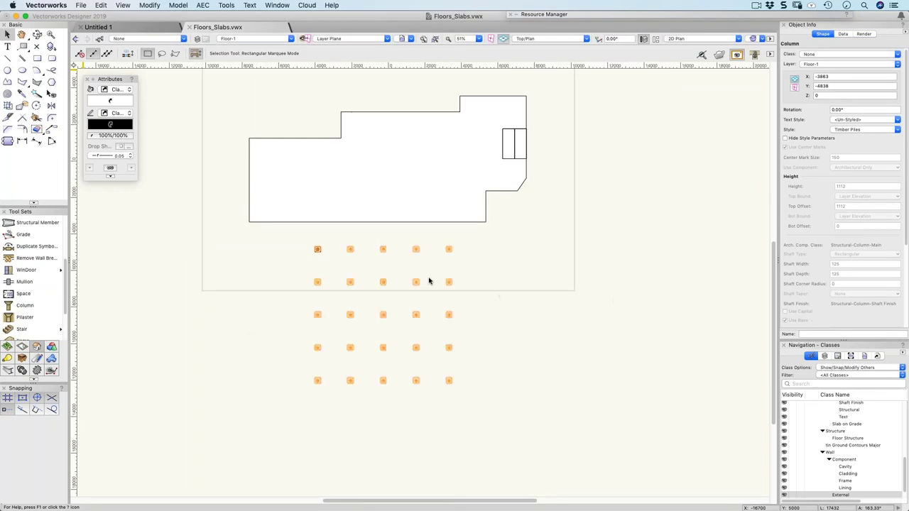
Switch to a 3D view of the pile array and make the Site class visible to display the terrain
key("3")
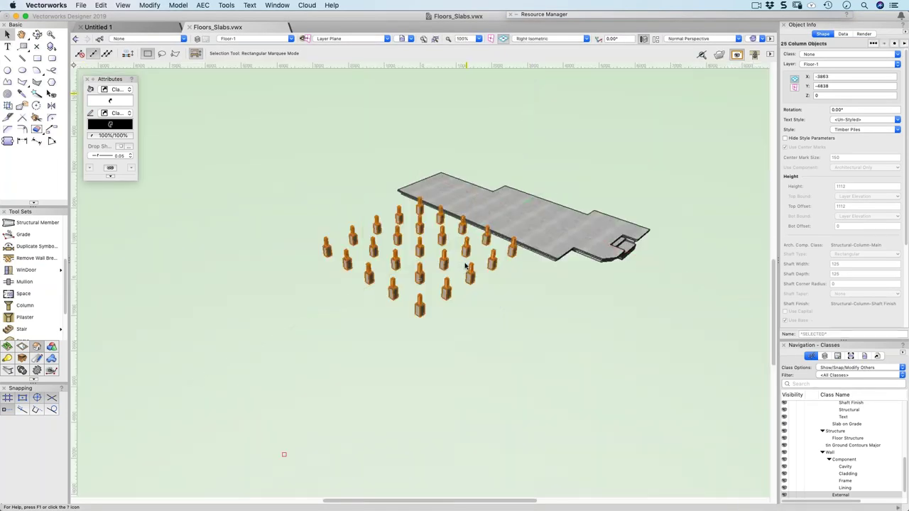
mouse_move(439, 271)
middle_mouse_down("super")
mouse_move(405, 191)
mouse_move(417, 249)
middle_mouse_up("super")
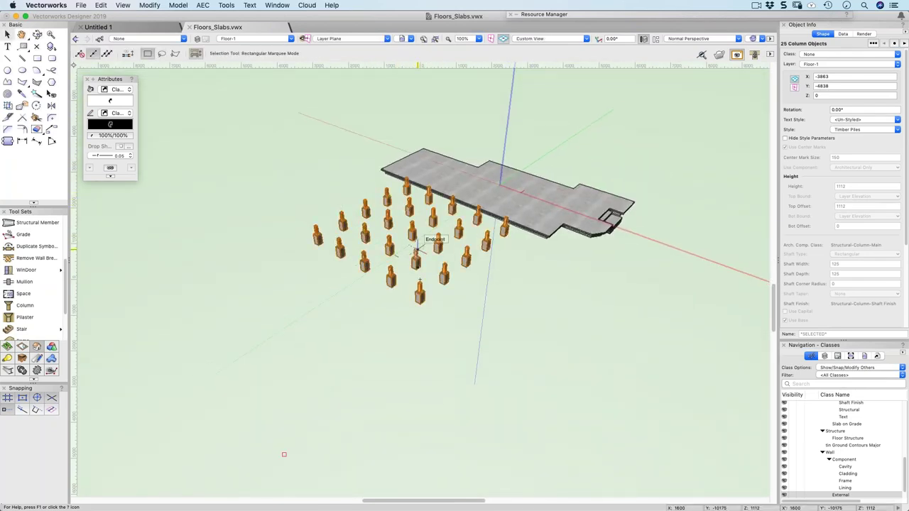
scroll(806, 430, "up", 10)
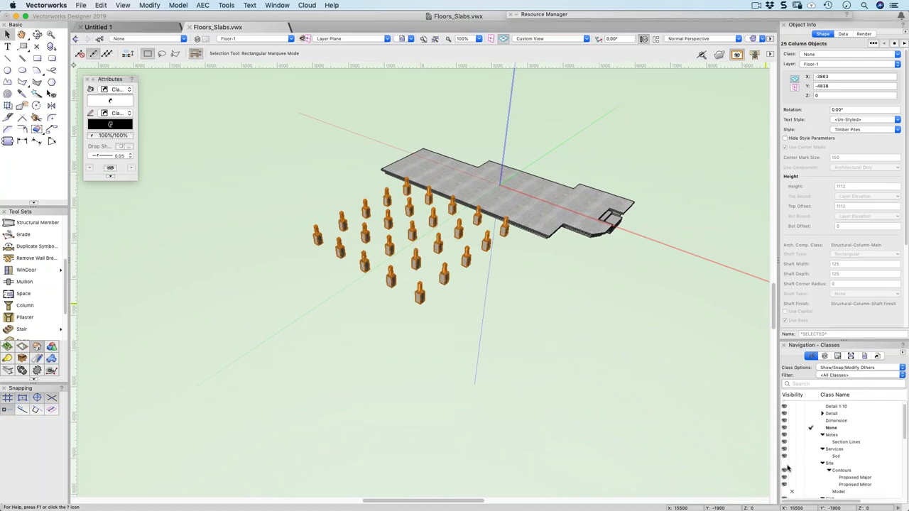
left_click(783, 463)
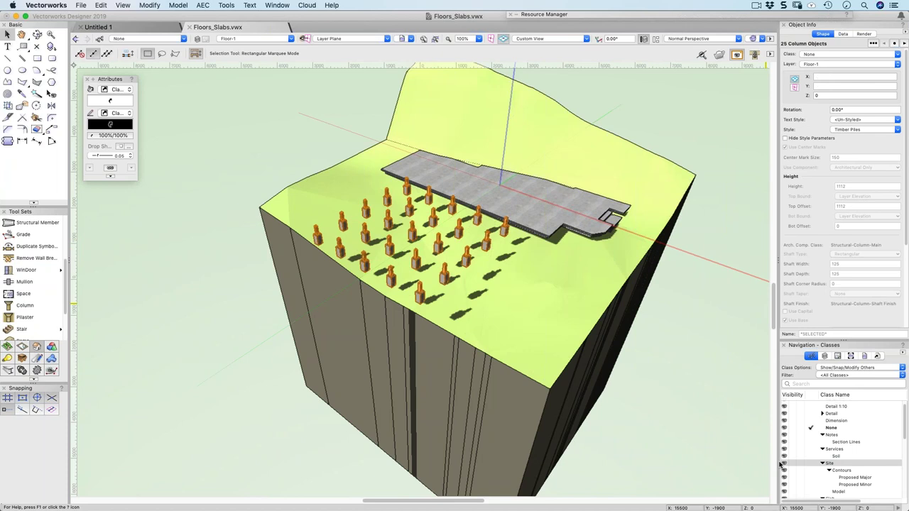
middle_click_drag(541, 336, 562, 264, "shift")
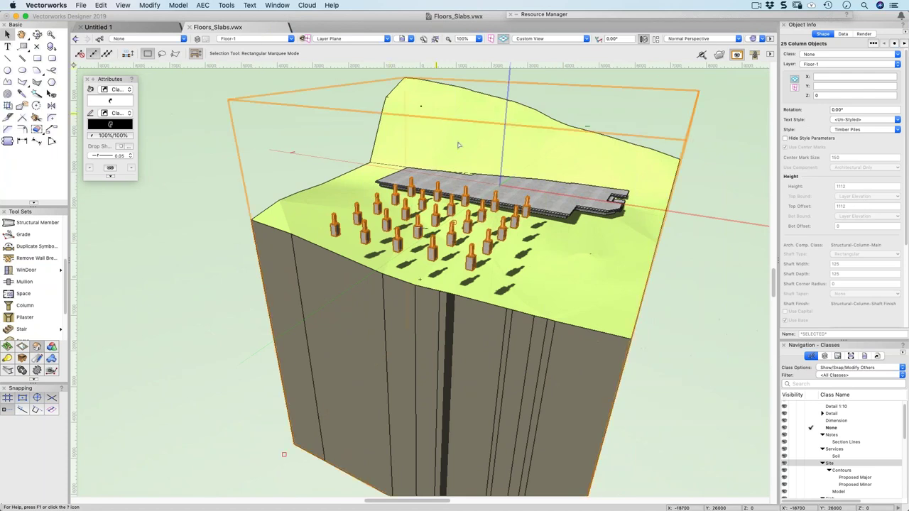
scroll(457, 149, "up", 5)
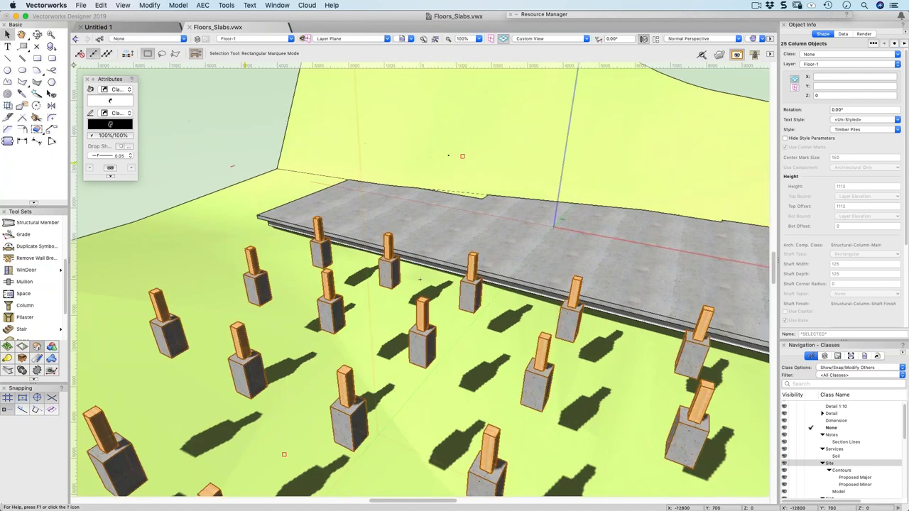
Place a new Custom Column with 0° rotation on the floor slab's narrow end, beside the piles
left_click(25, 305)
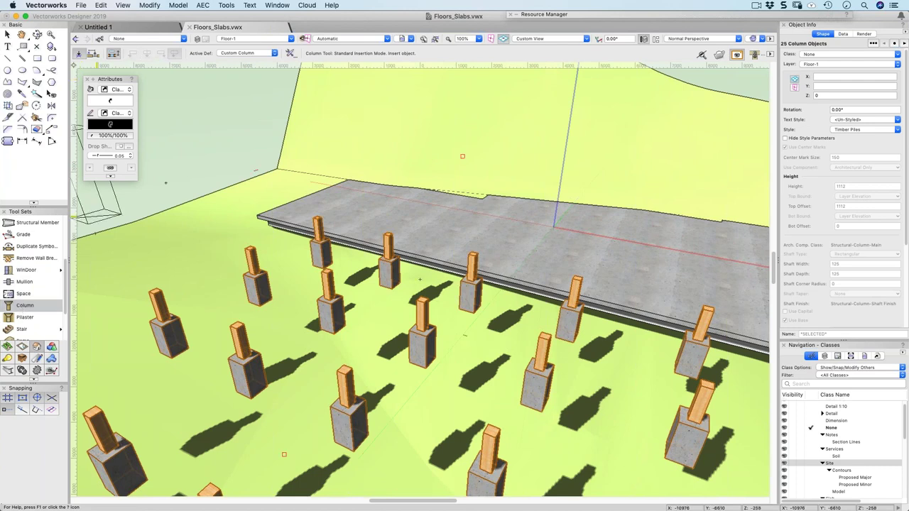
left_click(364, 225)
left_click(364, 226)
middle_click_drag(430, 171, 455, 249)
key("x")
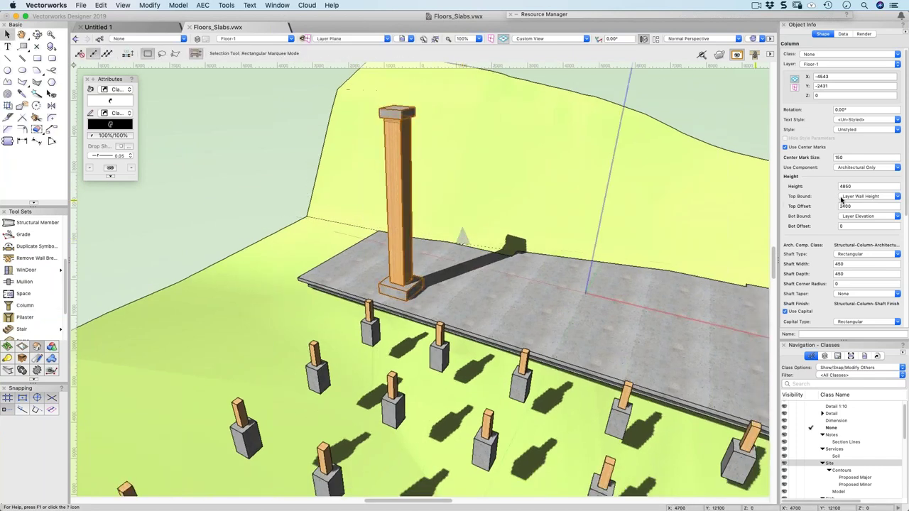
Turn off the base and the capital of the new column
scroll(807, 307, "down", 4)
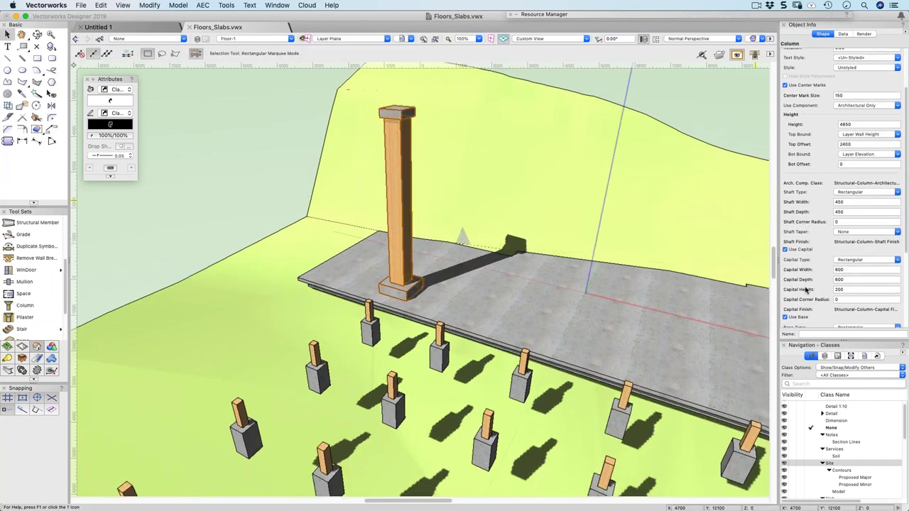
left_click(799, 289)
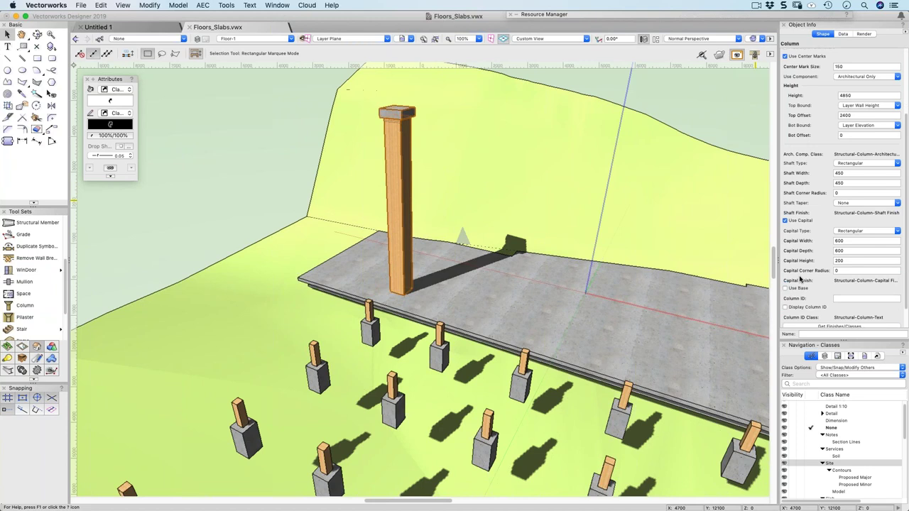
left_click(796, 224)
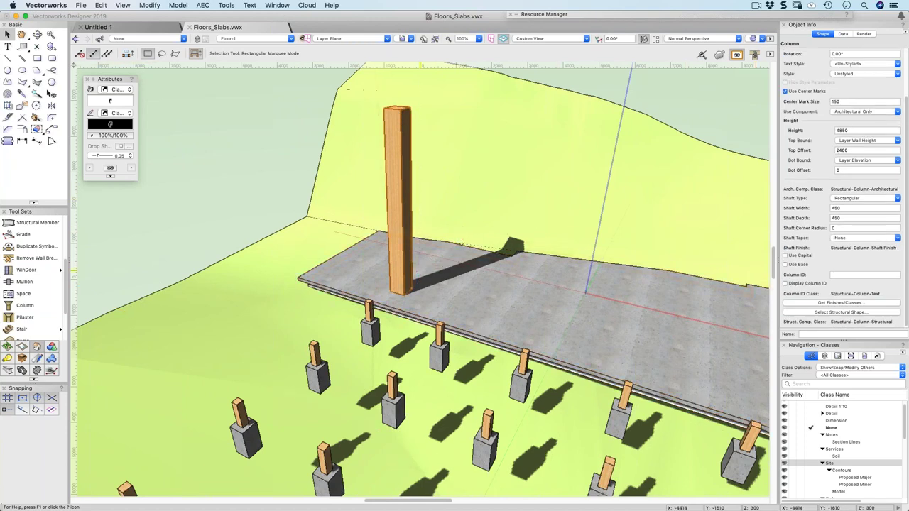
Set the plain column's height to 2400
middle_click_drag(427, 257, 419, 278, "shift")
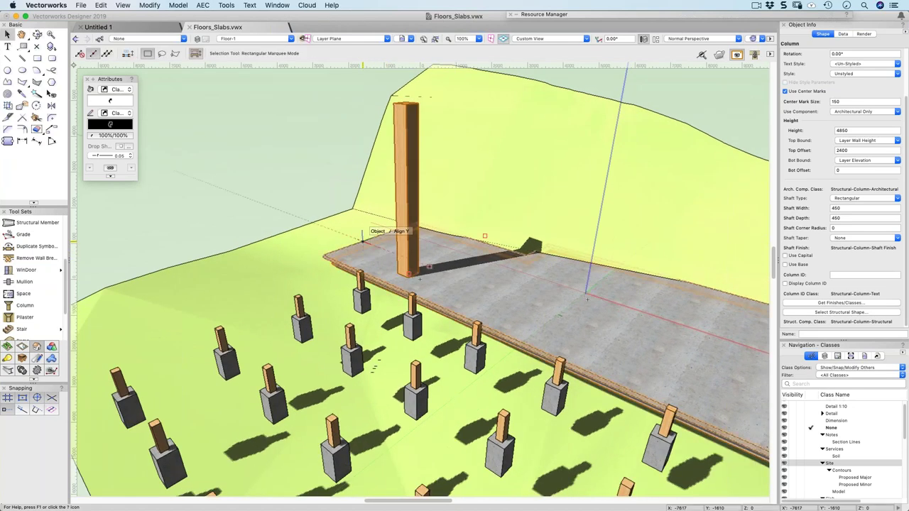
double_click(850, 131)
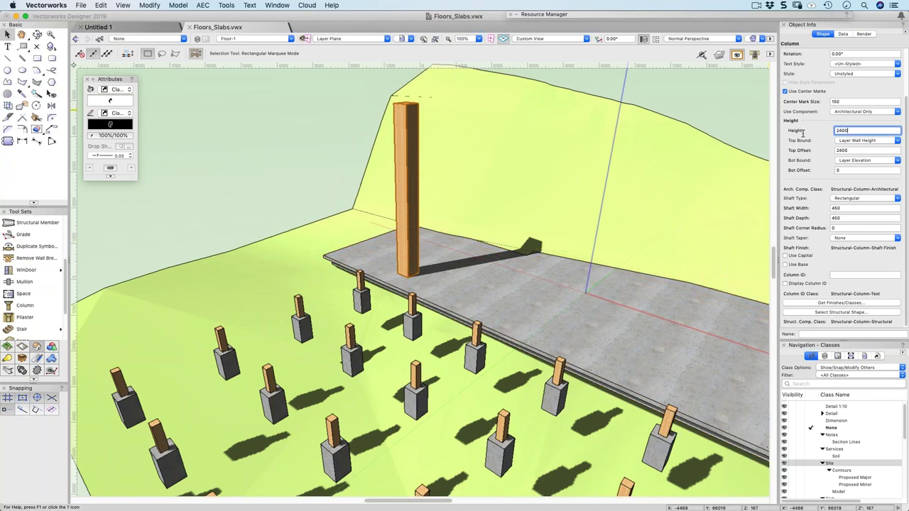
key("Return")
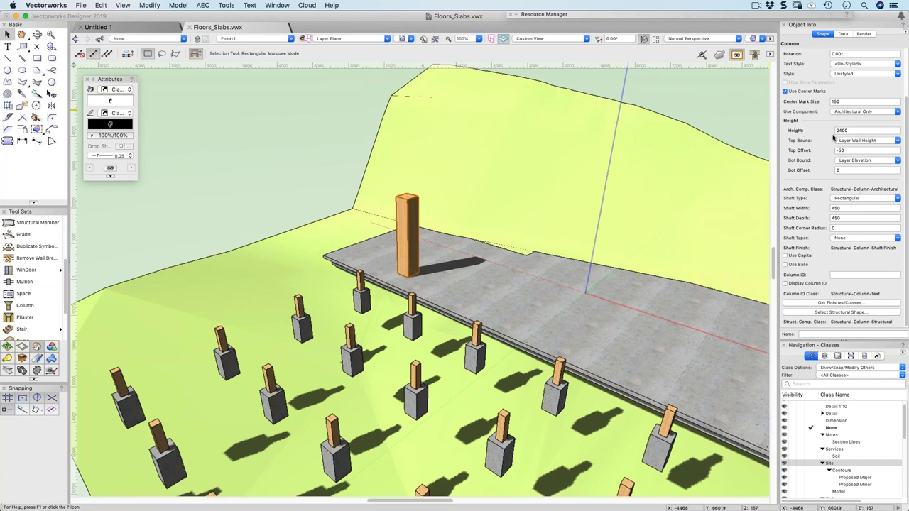
Switch the column to use the structural component only, with Steel as the structural type
left_click(844, 114)
left_click(842, 129)
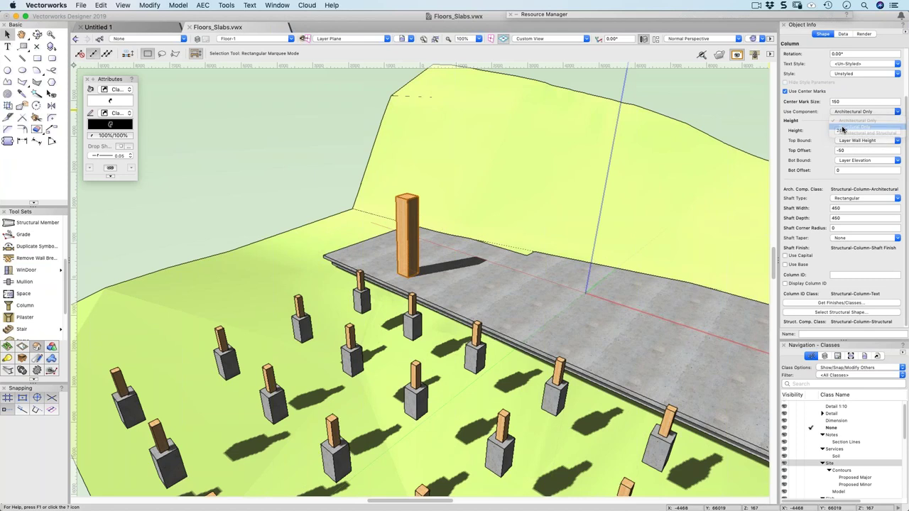
middle_click_drag(400, 135, 411, 152, "shift")
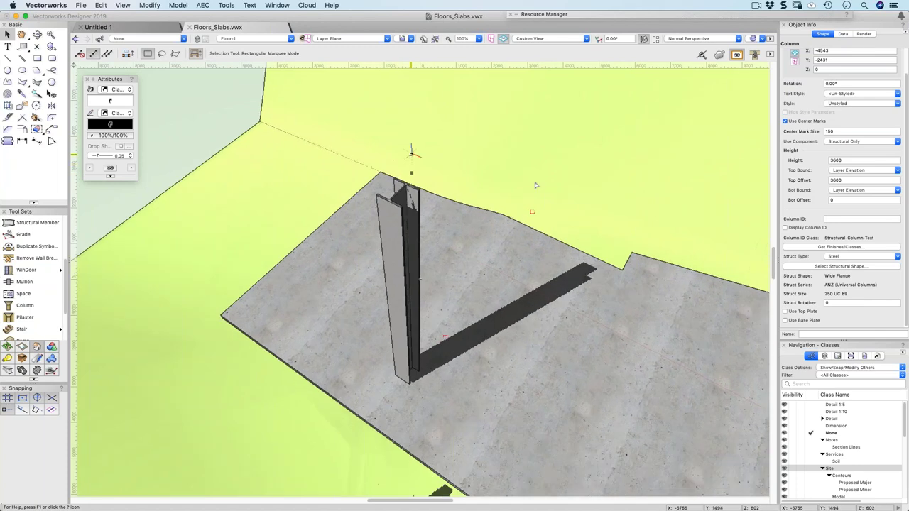
left_click(845, 257)
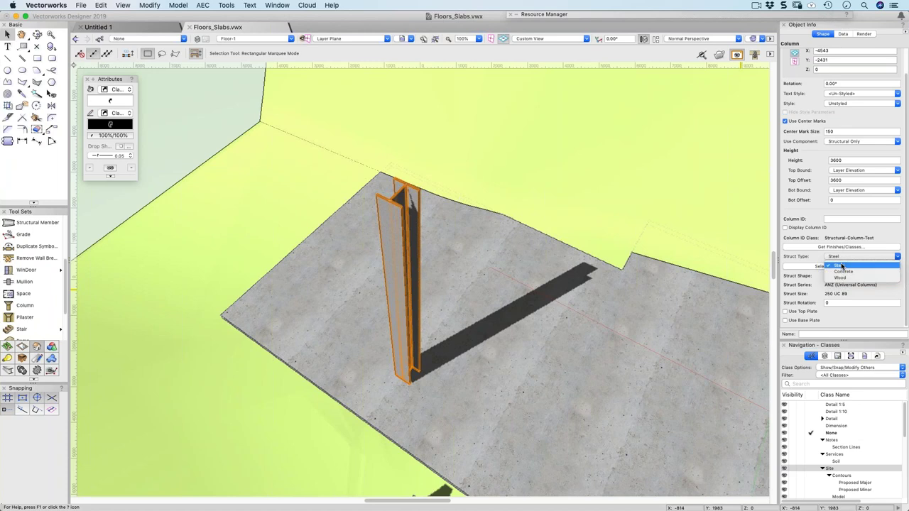
left_click(841, 264)
Choose a Wide Flange shape for the steel column, series ANZ (Universal Columns), size 150 UC 30
left_click(840, 267)
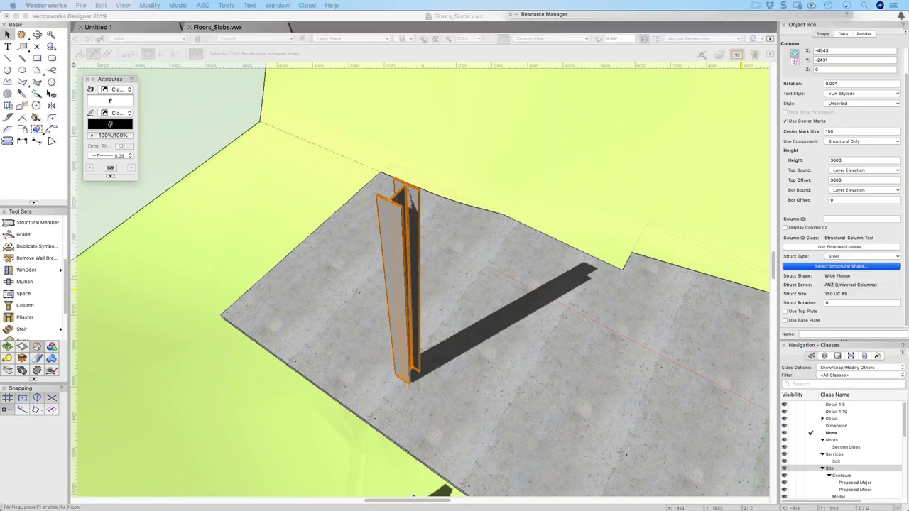
left_click(382, 153)
left_click(384, 160)
left_click(385, 190)
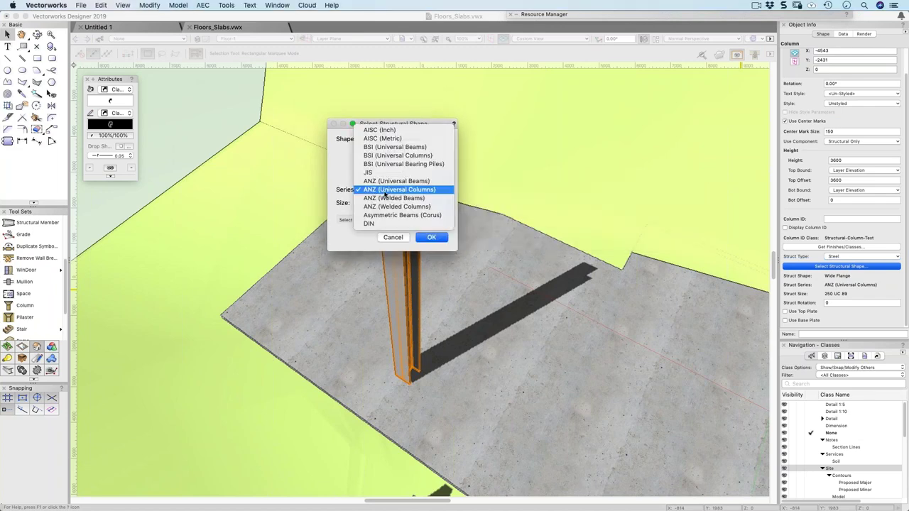
left_click(386, 191)
left_click(380, 205)
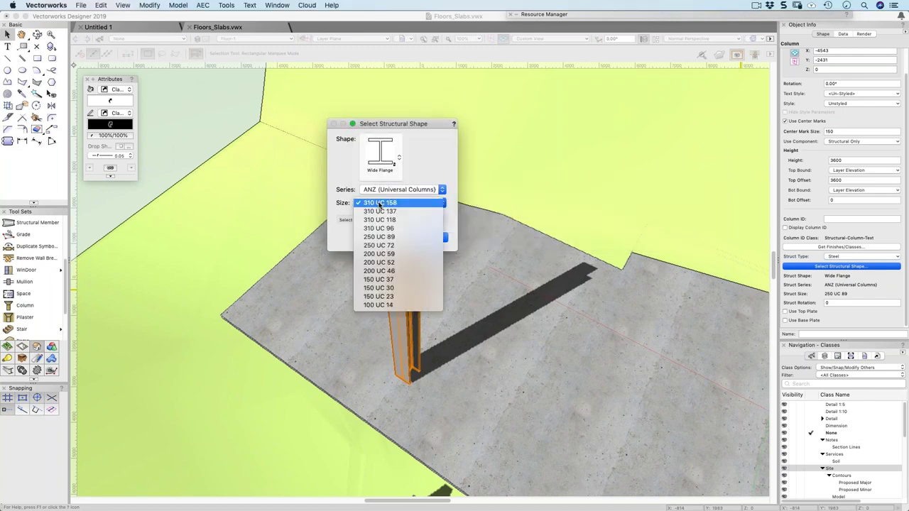
left_click(382, 290)
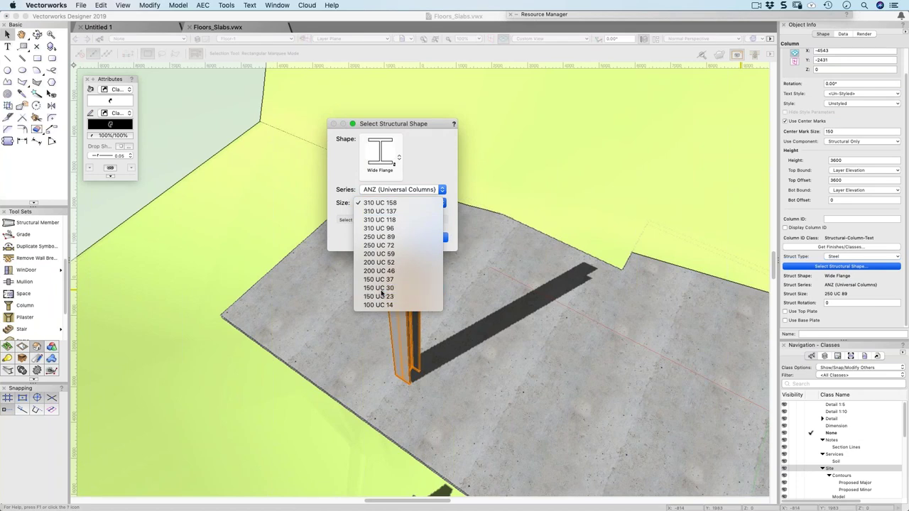
left_click(429, 237)
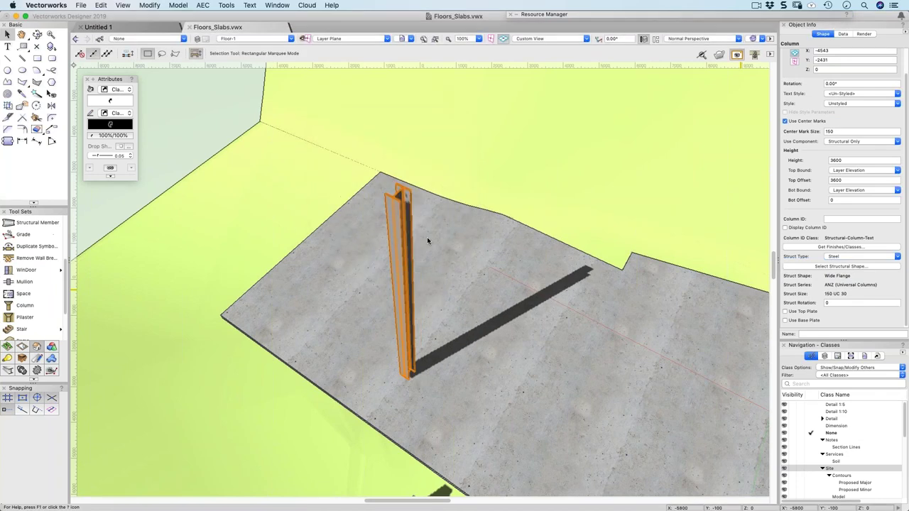
Set the column to use both the architectural and structural components
middle_click_drag(479, 221, 416, 206)
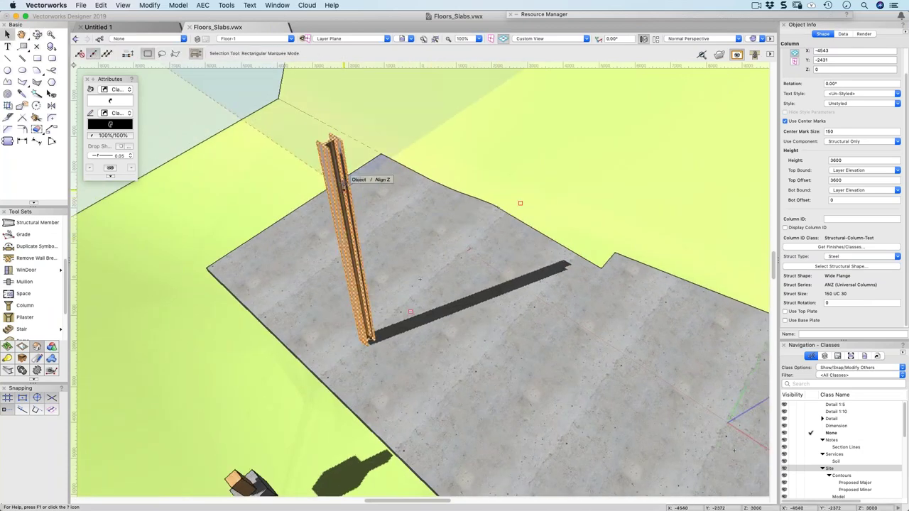
left_click(852, 141)
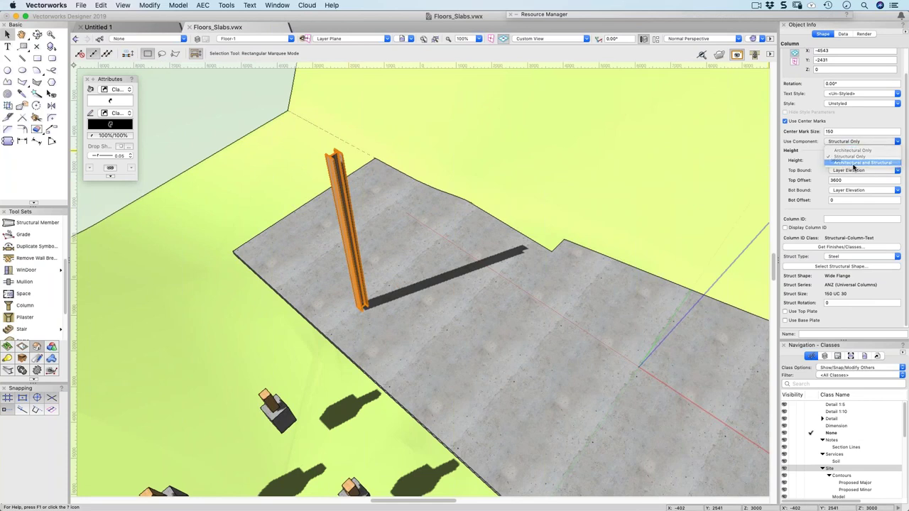
left_click(854, 164)
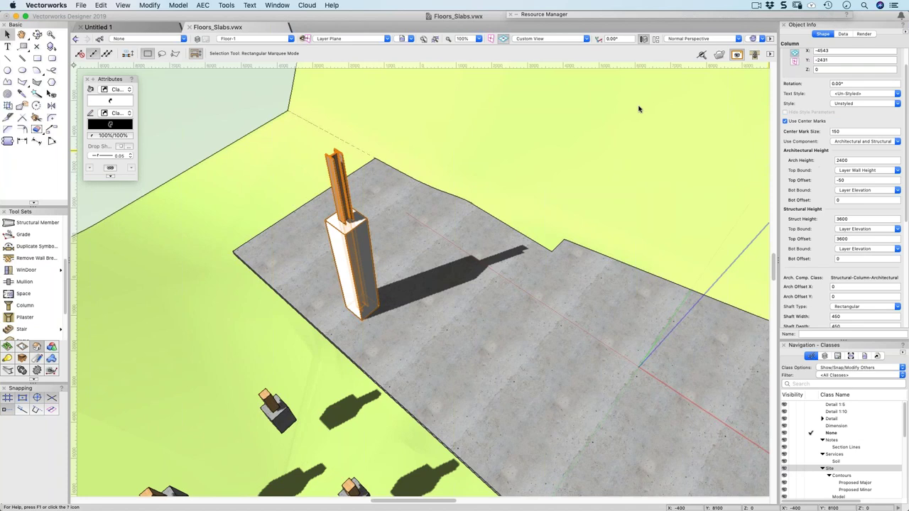
Delete the combined column from the narrow end of the floor slab
scroll(328, 176, "down", 5)
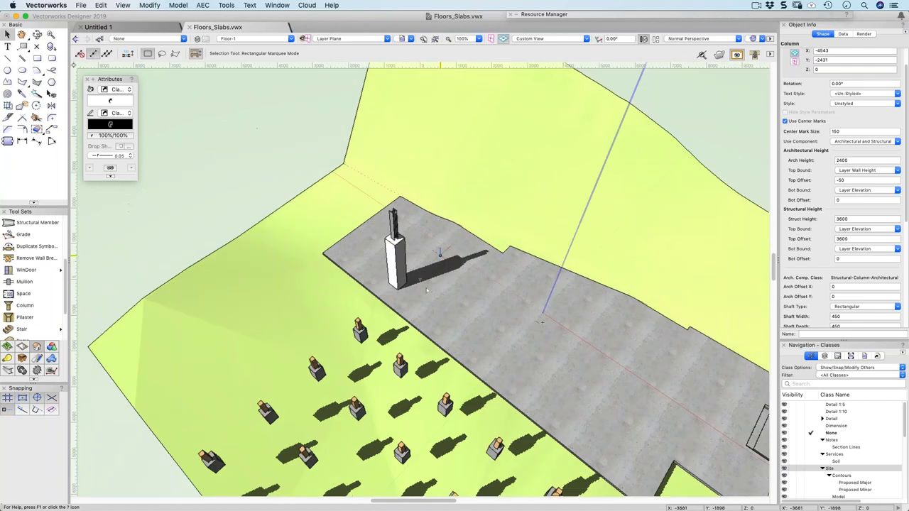
middle_click_drag(415, 272, 428, 135)
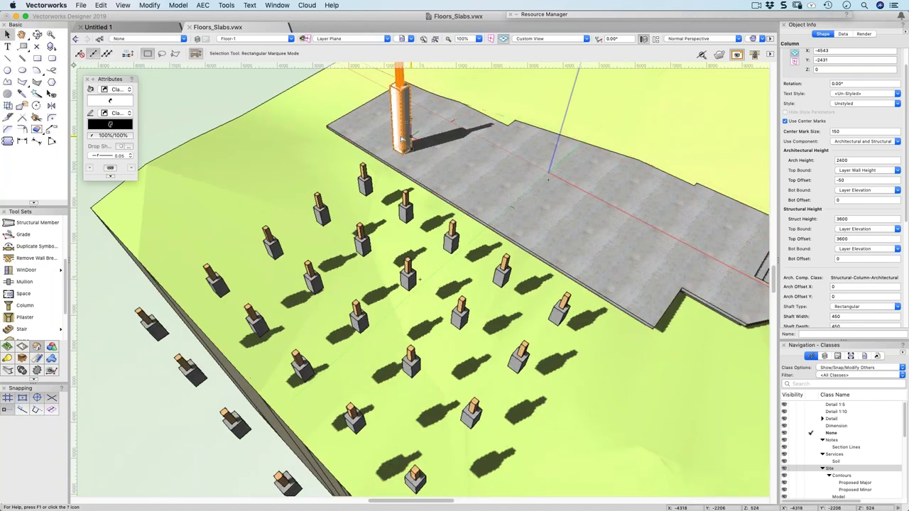
key("Delete")
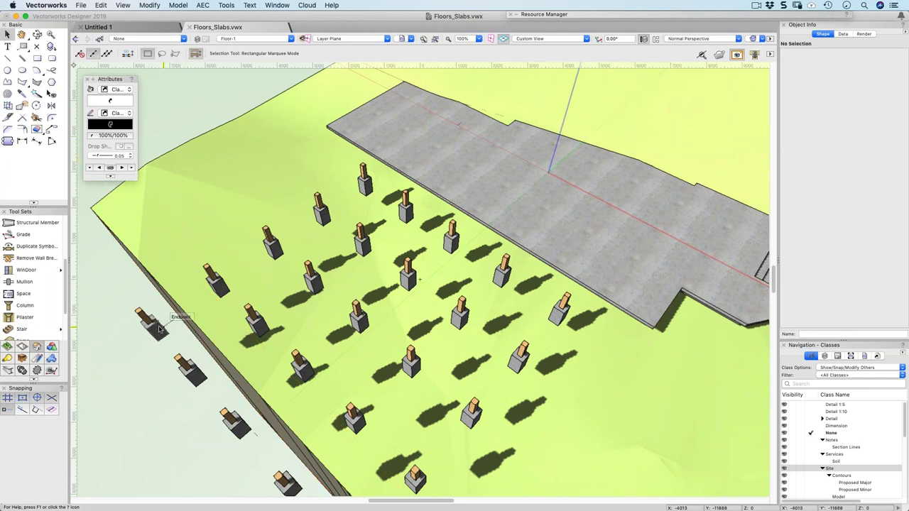
Delete the outer row of piles that stand beyond the terrain's edge
left_click(188, 368)
left_click_drag(188, 367, 283, 474)
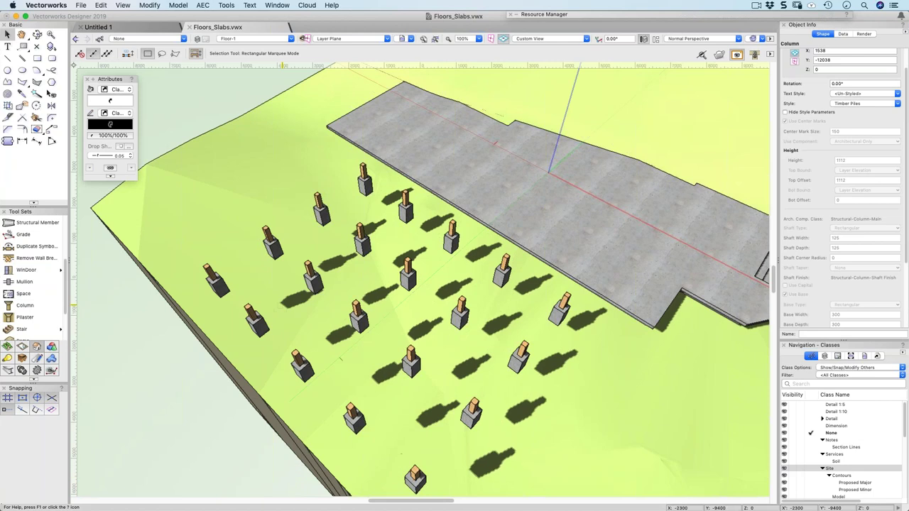
middle_click_drag(283, 454, 278, 319, "shift")
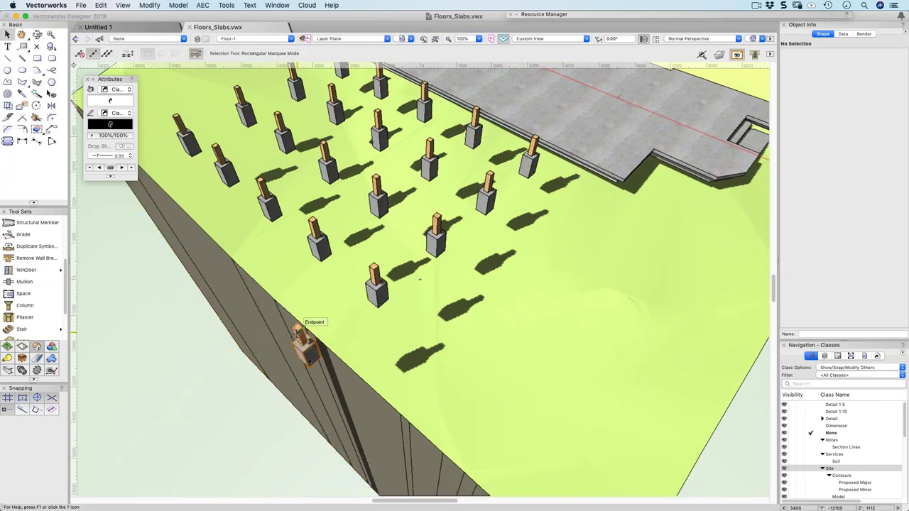
middle_click_drag(284, 341, 454, 379)
Select all remaining Timber Piles with the Select Similar tool and send them to the terrain surface
left_click(47, 92)
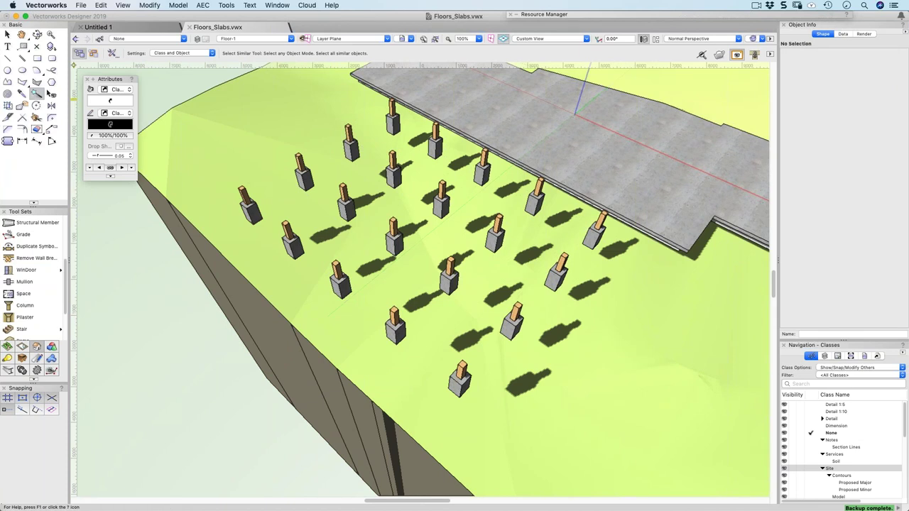
left_click(242, 192)
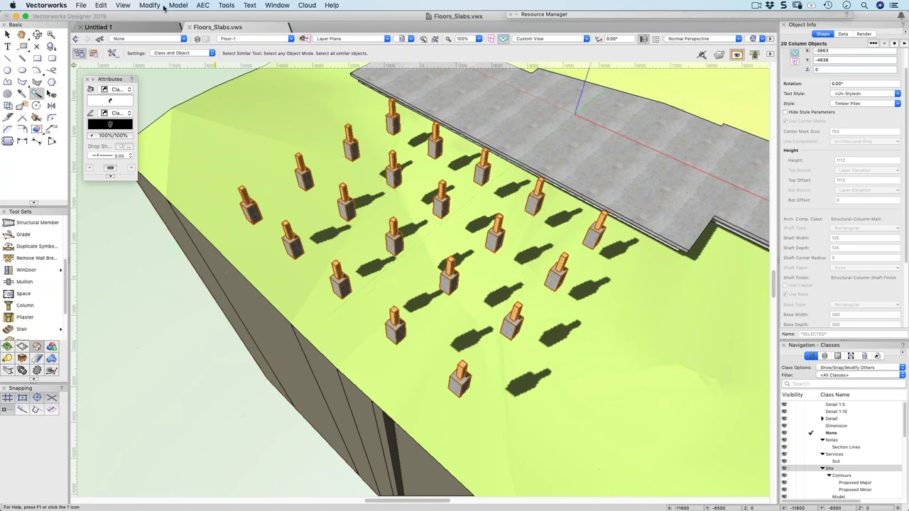
left_click(203, 5)
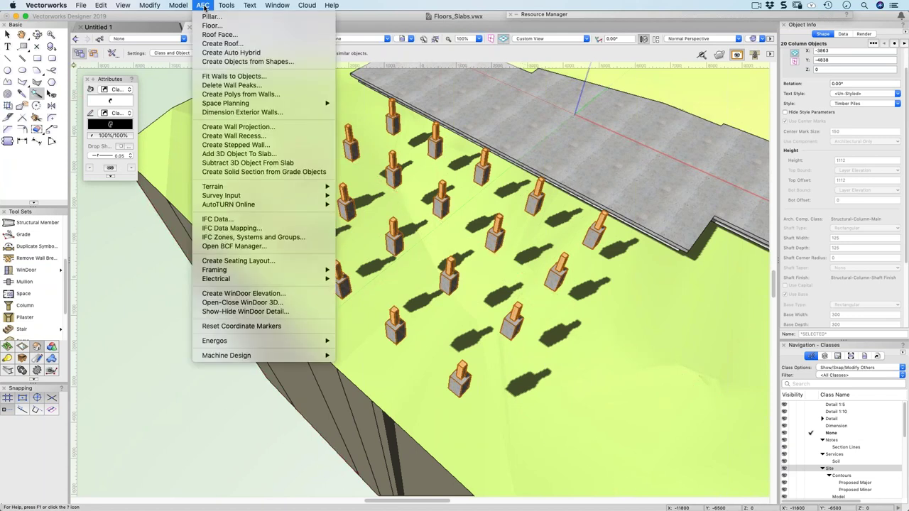
mouse_move(223, 187)
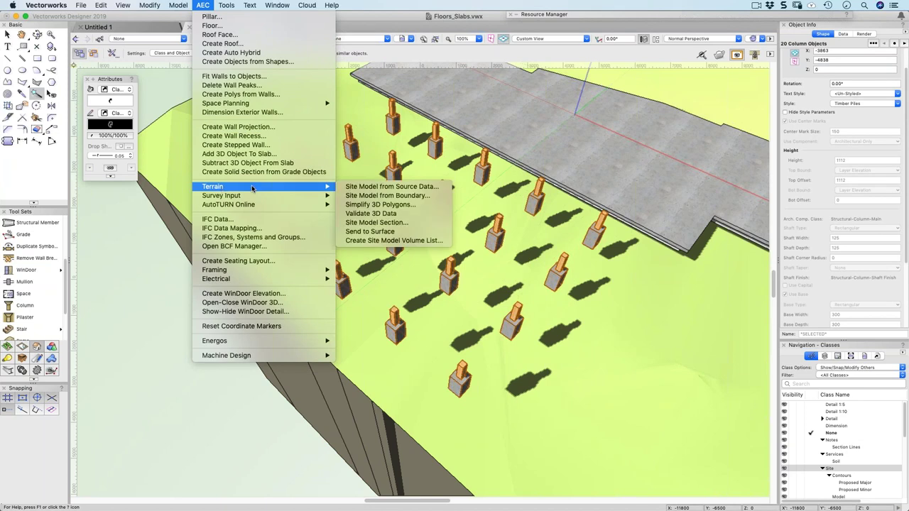
left_click(375, 232)
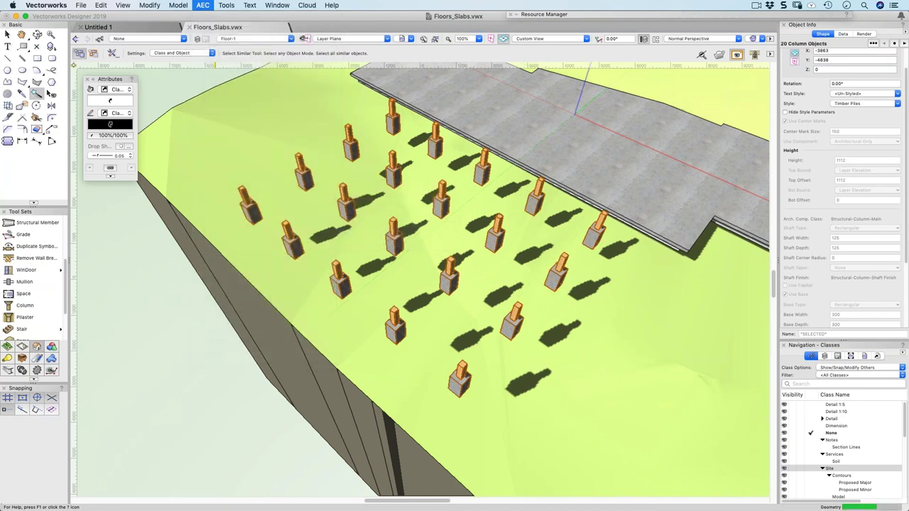
Move all the selected piles in 3D by a Z offset of -500 to embed them in the ground
middle_click_drag(407, 243, 410, 183)
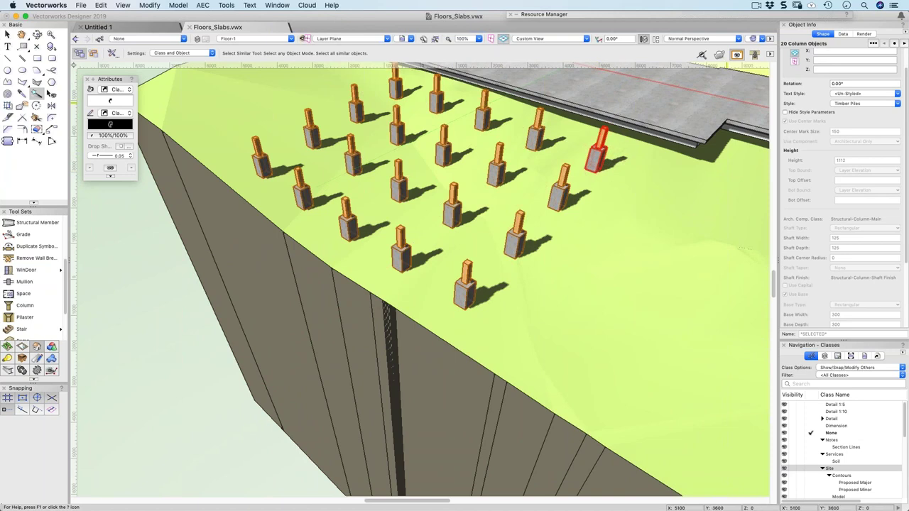
key("super+alt+m")
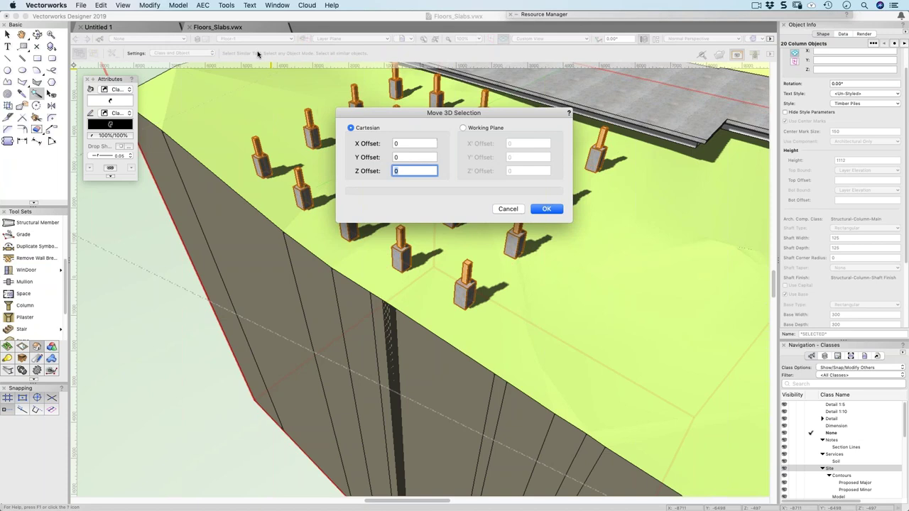
type("-500")
key("Return")
middle_click_drag(267, 73, 381, 263, "shift")
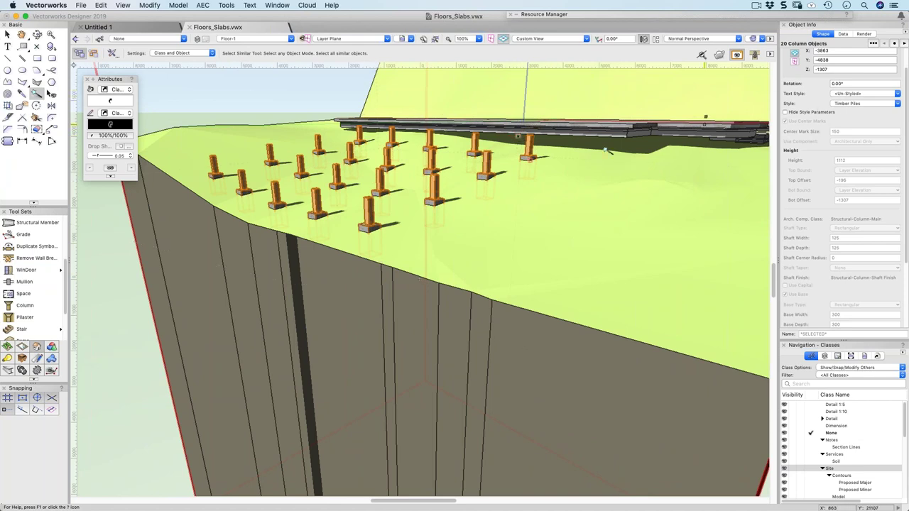
Convert the selected piles from the Timber Piles style to unstyled columns and set their top offset to -279
left_click(857, 103)
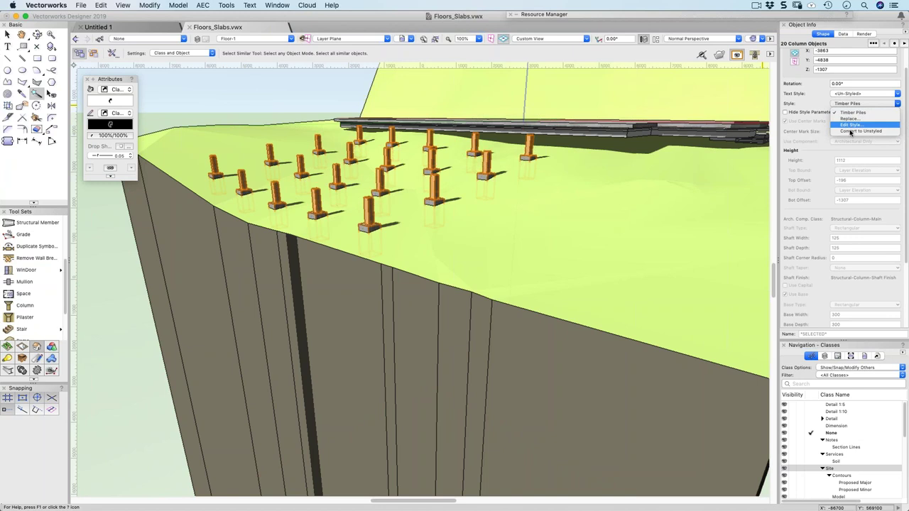
left_click(852, 131)
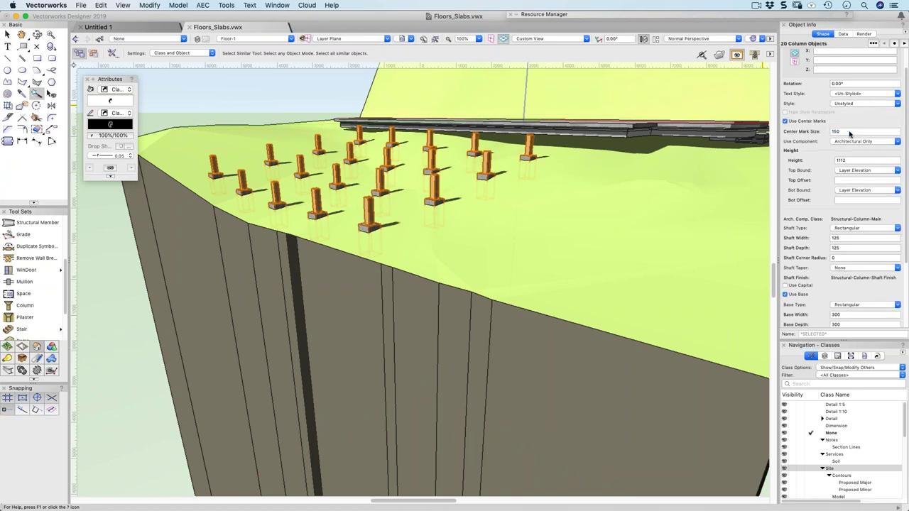
left_click(842, 181)
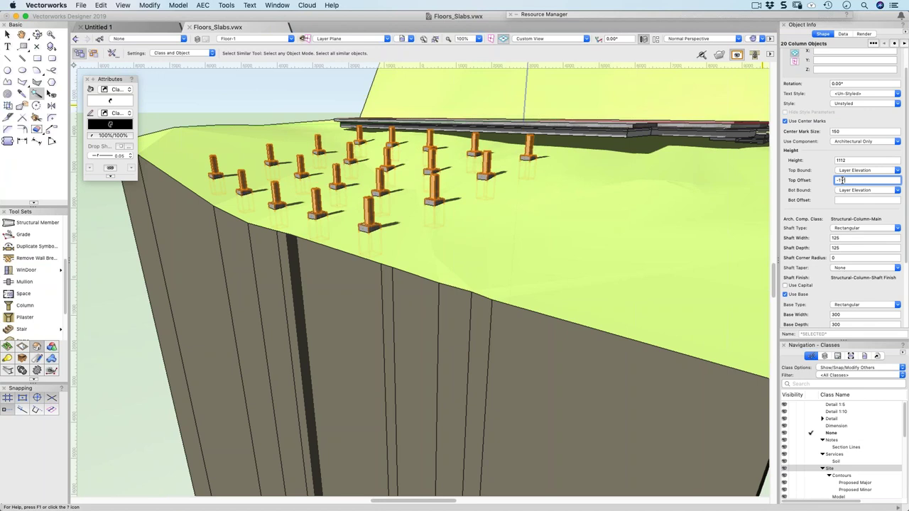
key("Return")
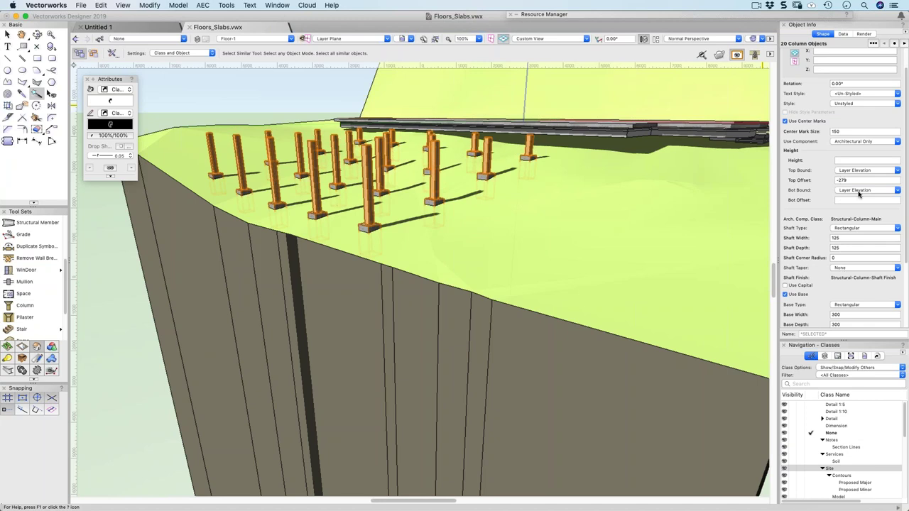
Set the top offset of all selected piles to 0 relative to the layer elevation and inspect their tops
left_click_drag(853, 180, 801, 183)
type("0")
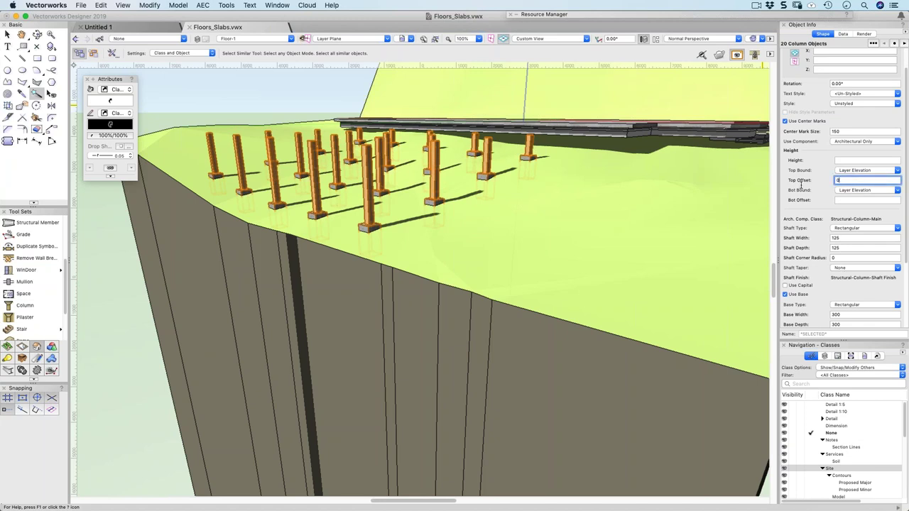
key("Return")
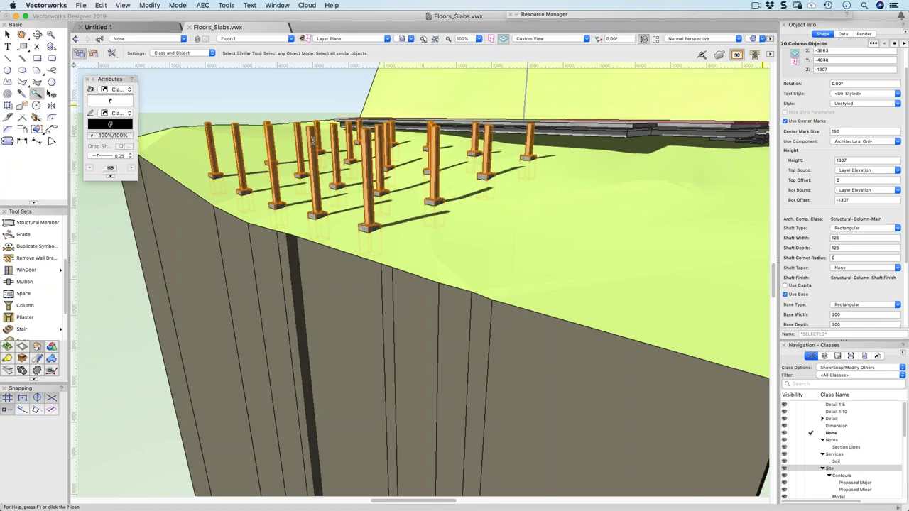
middle_click_drag(322, 141, 487, 290)
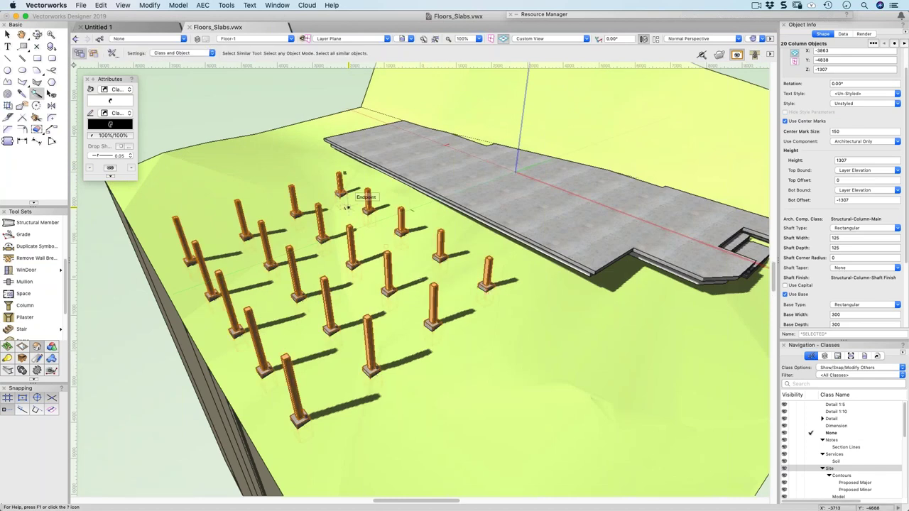
middle_click_drag(345, 207, 355, 170)
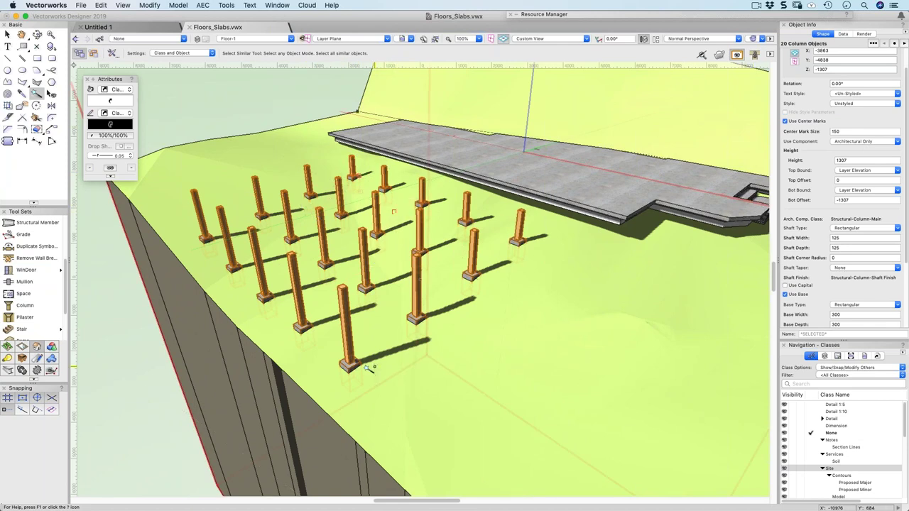
Turn off the base of all selected piles and check the shaft type options
scroll(815, 269, "down", 2)
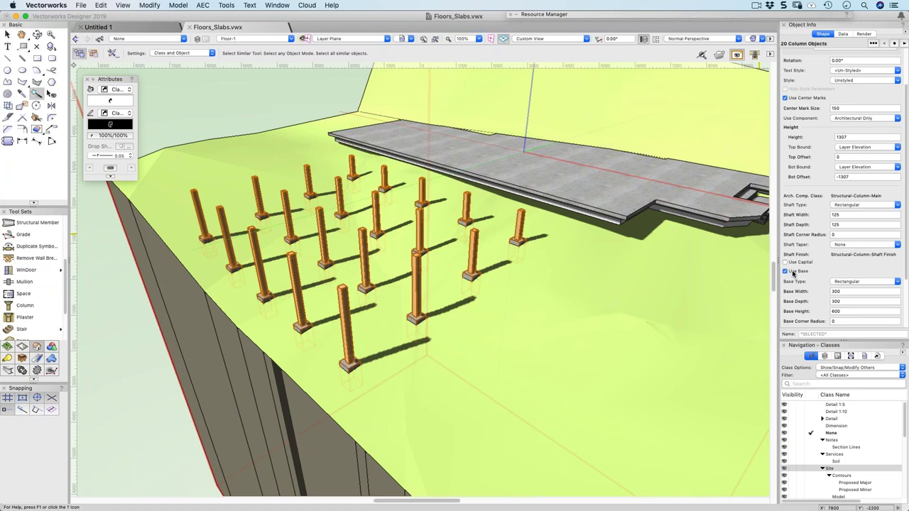
left_click(785, 271)
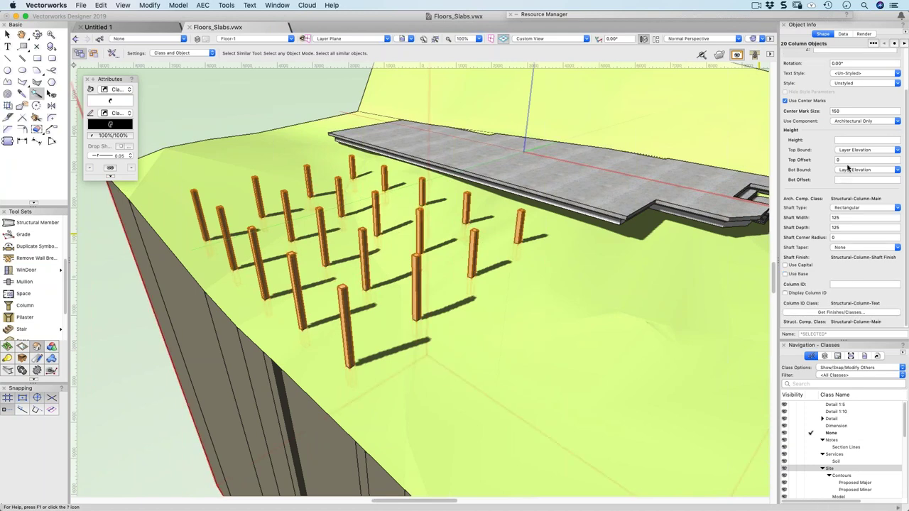
left_click(864, 207)
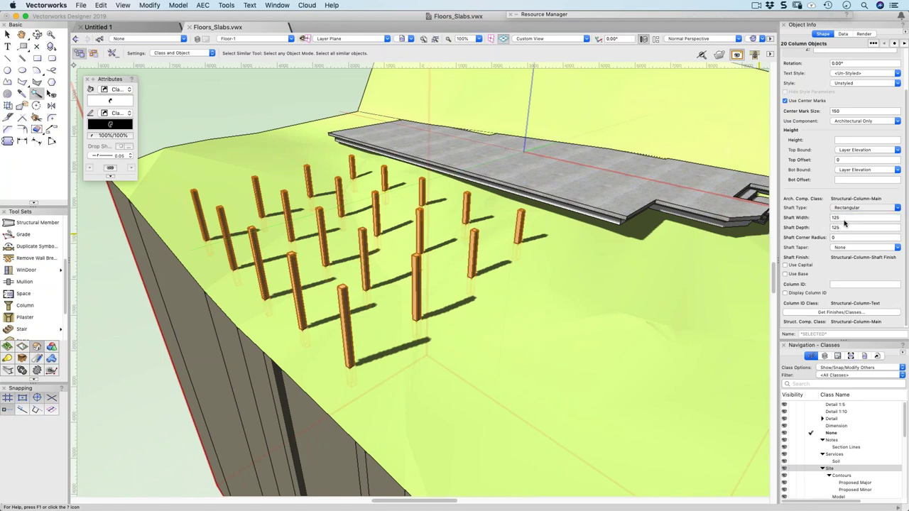
Change the shaft type of all selected piles to Oval with a shaft width and depth of 300, and deselect them
left_click(848, 219)
double_click(838, 229)
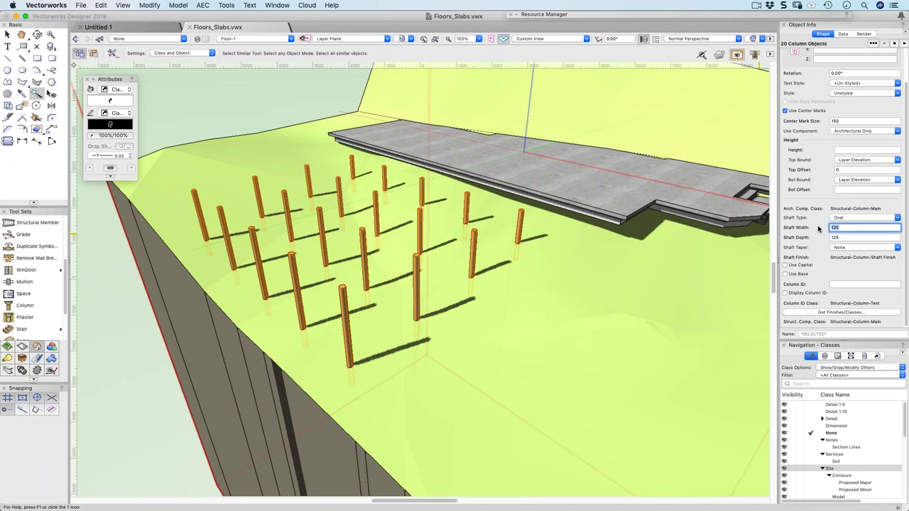
type("2")
type("00")
key("Tab")
type("300")
key("Tab")
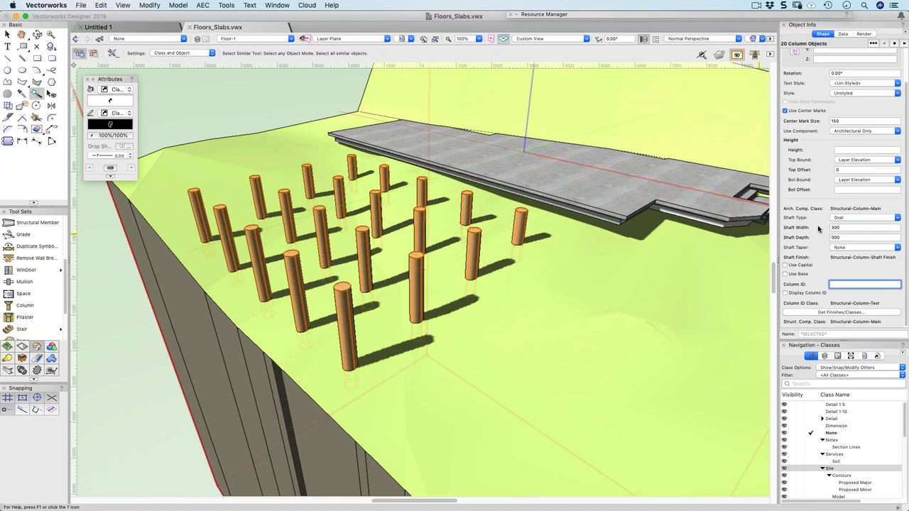
middle_click_drag(745, 191, 713, 264)
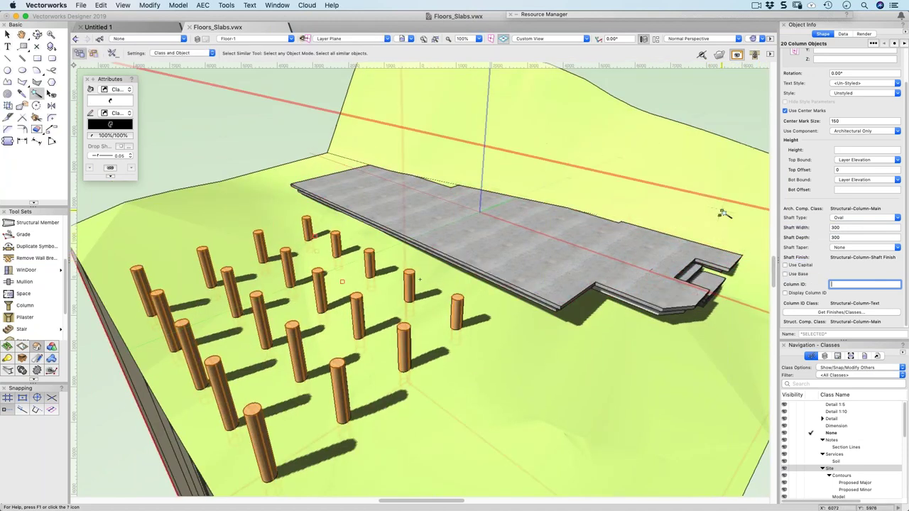
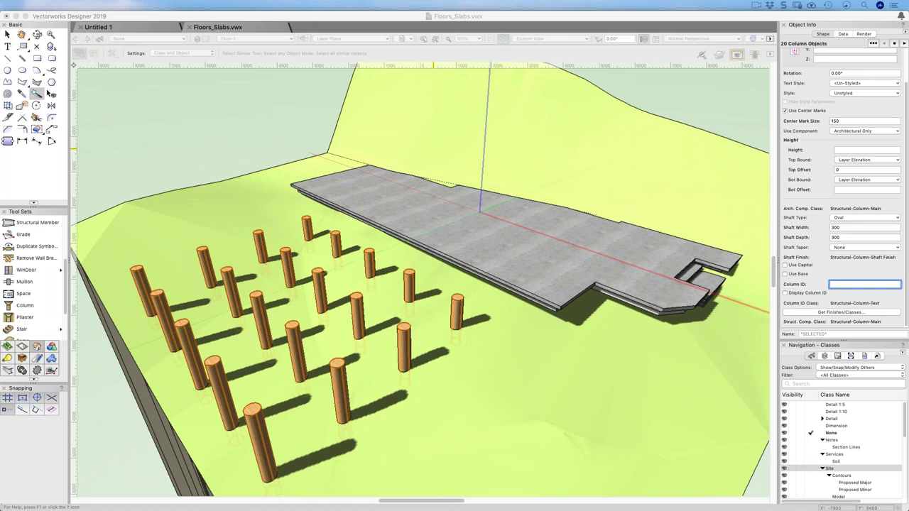
left_click(419, 279)
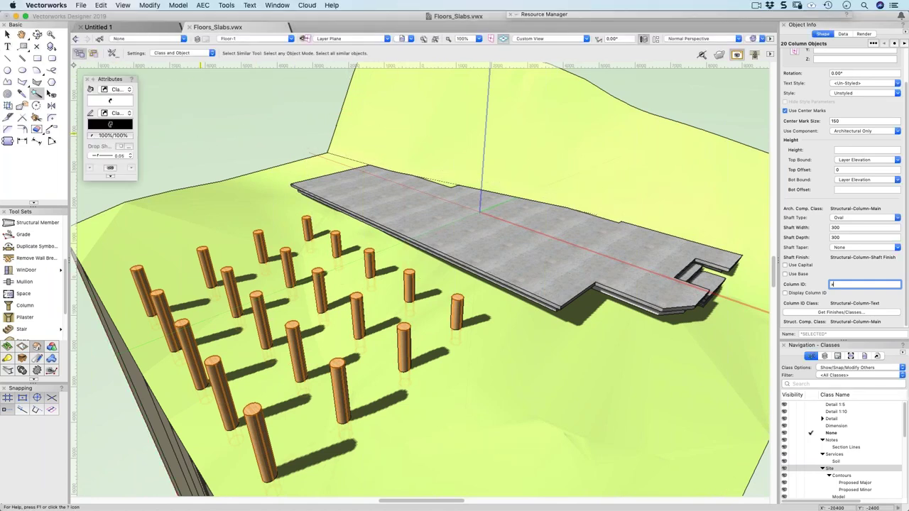
left_click(131, 239)
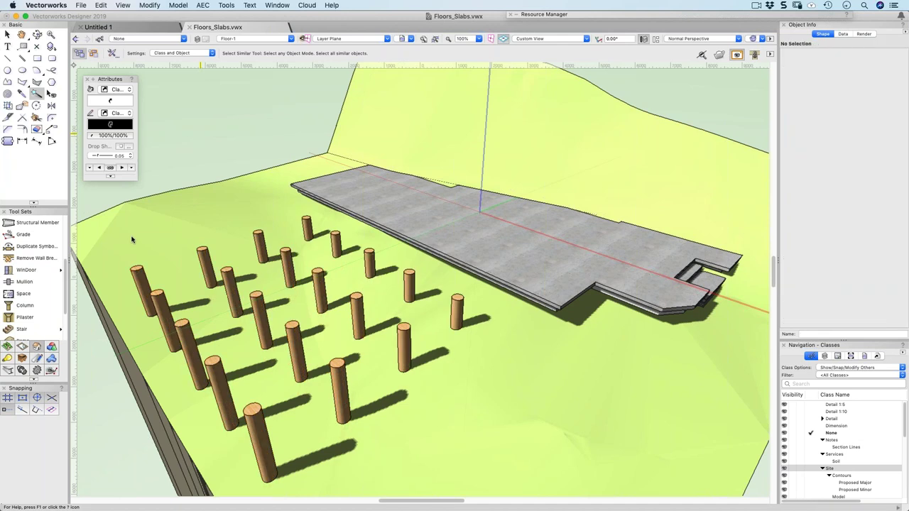
Hide the terrain and remove all the similar round piles, leaving only the floor slab to work on
key("c")
left_click(37, 92)
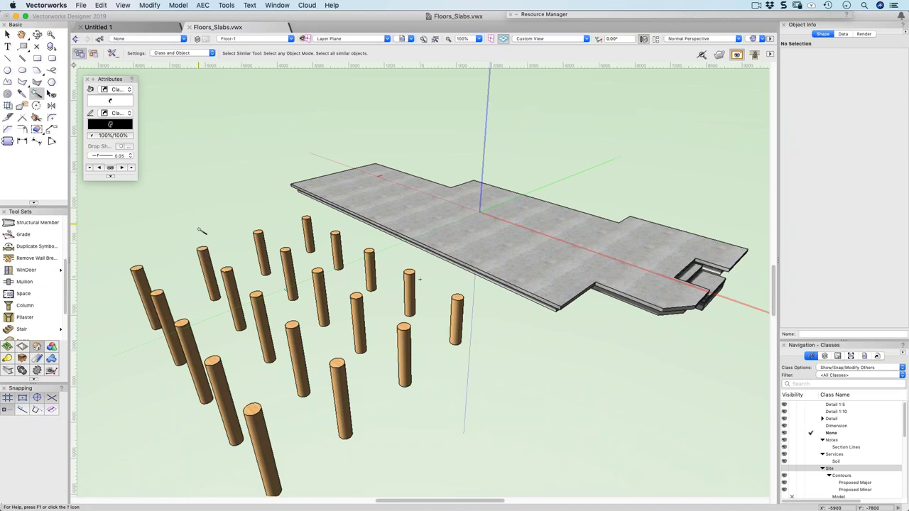
left_click(199, 249)
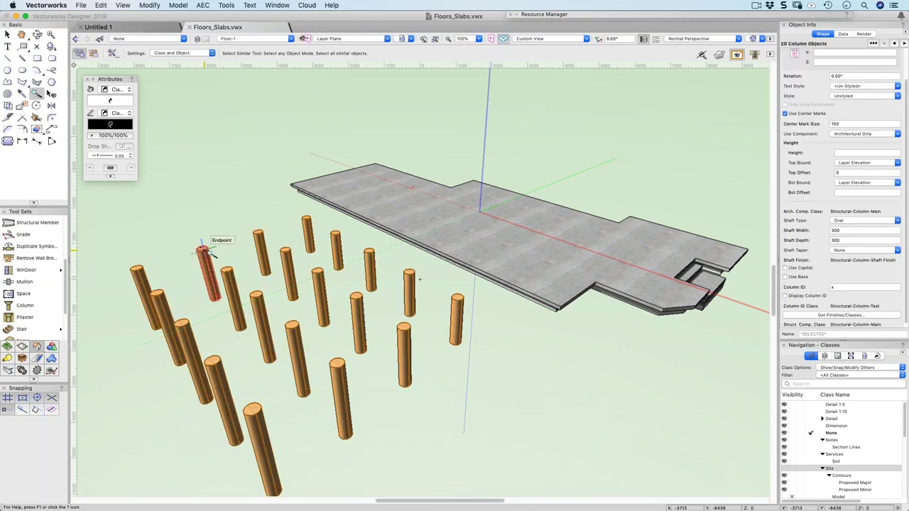
left_click(221, 255)
key("x")
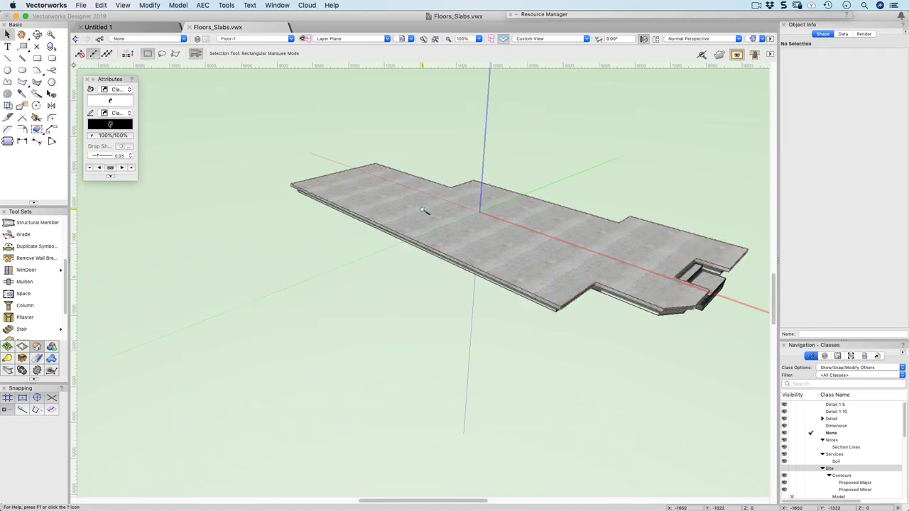
Replace the floor slab's style with the 100mm Concrete Slab style from the Floors_Slabs.vwx file
left_click(424, 211)
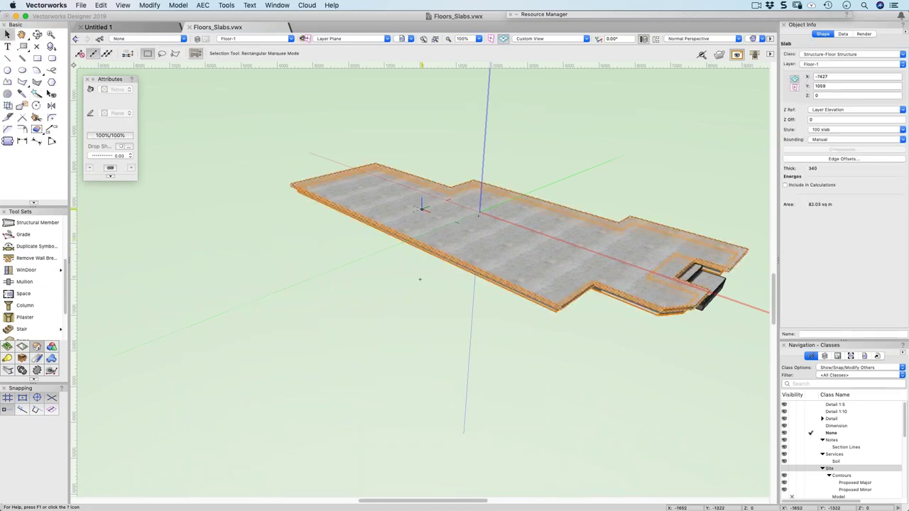
left_click(823, 131)
left_click(823, 146)
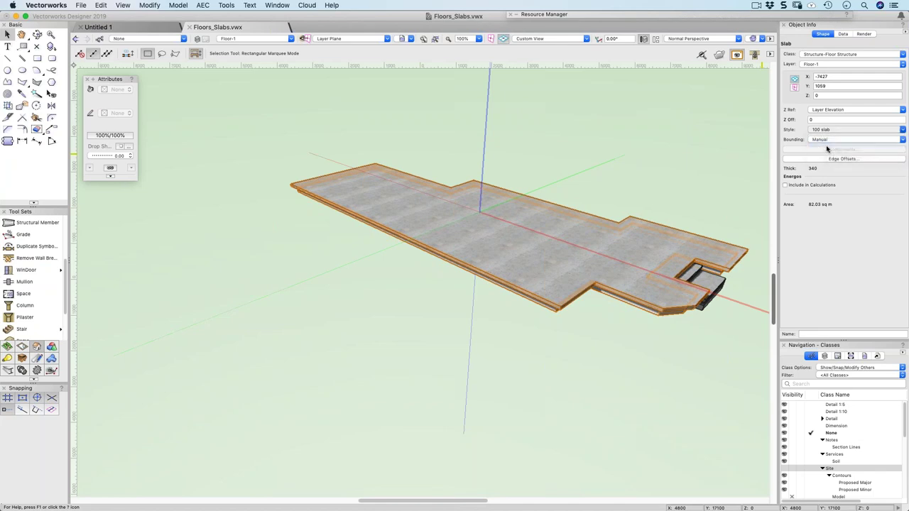
left_click(521, 111)
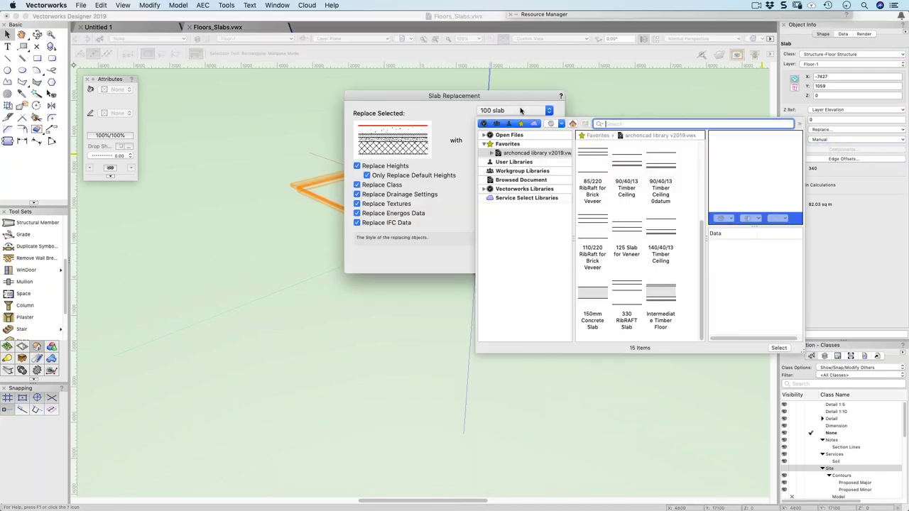
left_click(483, 135)
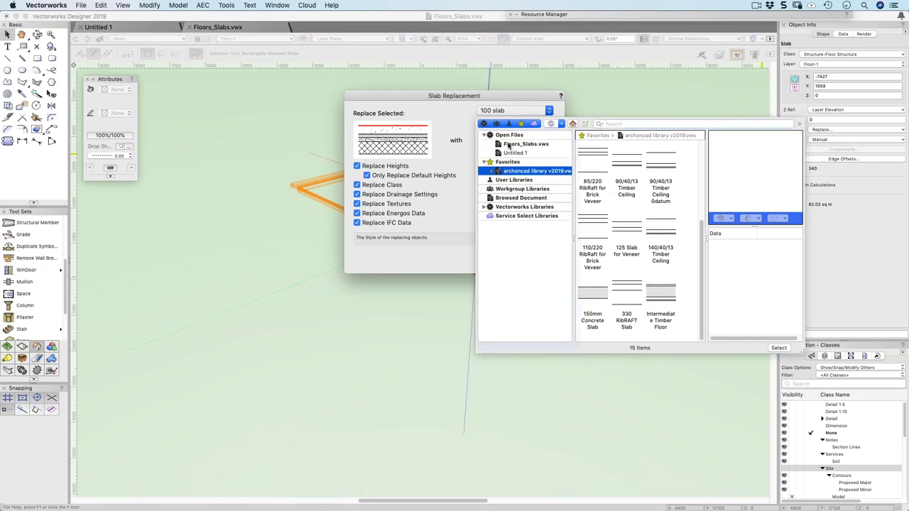
left_click(510, 145)
left_click(610, 160)
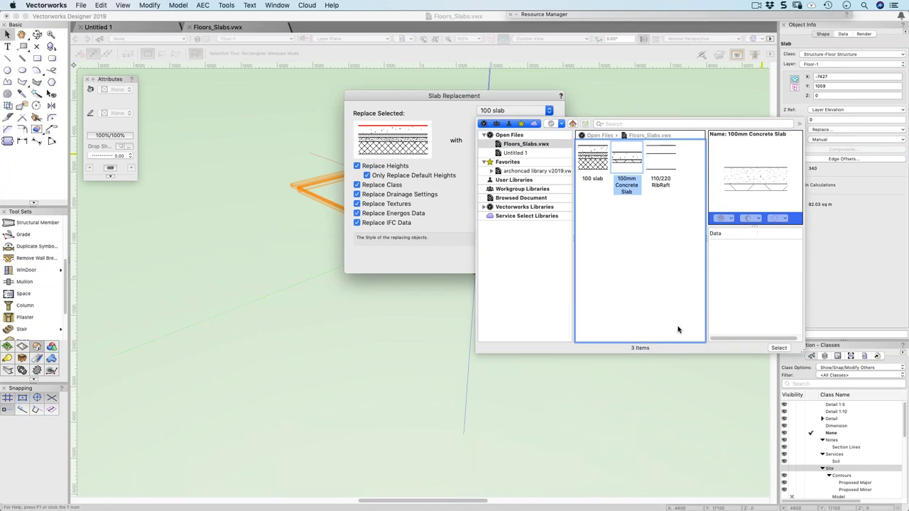
left_click(777, 348)
left_click(538, 261)
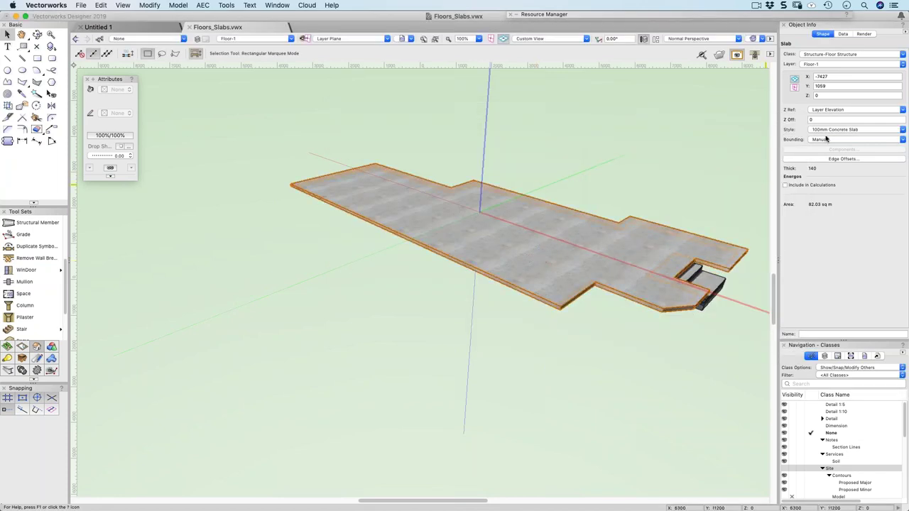
Convert the floor slab to unstyled and delete the Sand component from its components
left_click(822, 130)
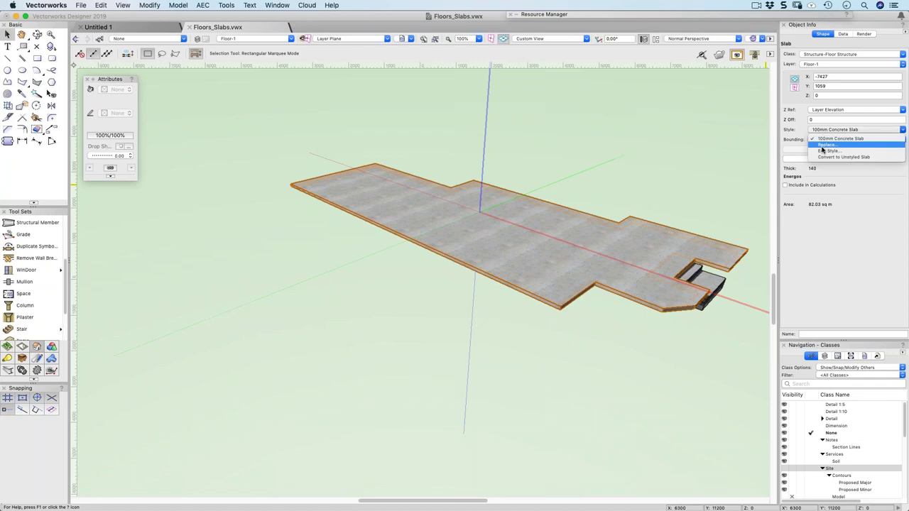
left_click(822, 157)
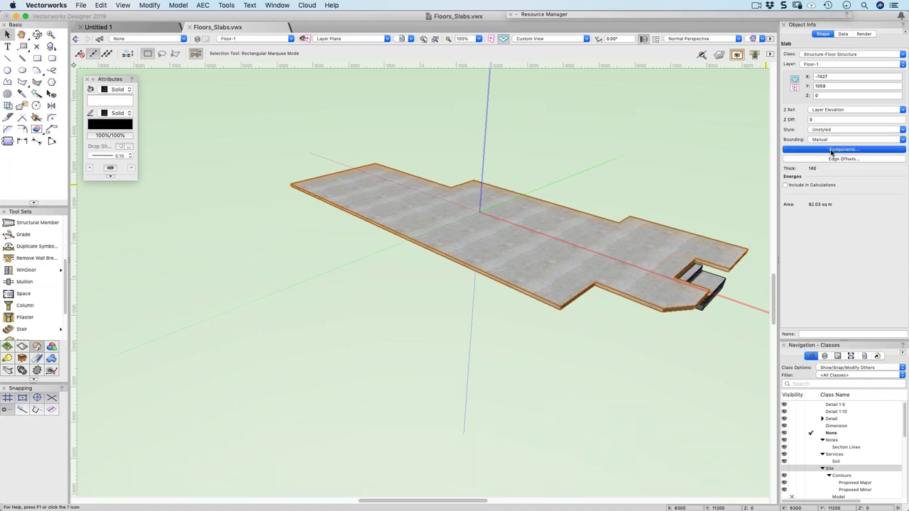
left_click(831, 150)
left_click(271, 207)
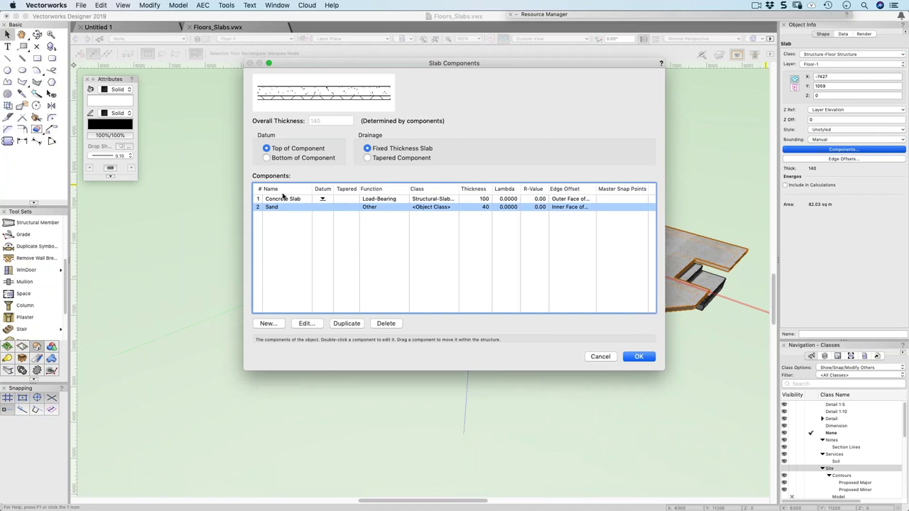
left_click(386, 323)
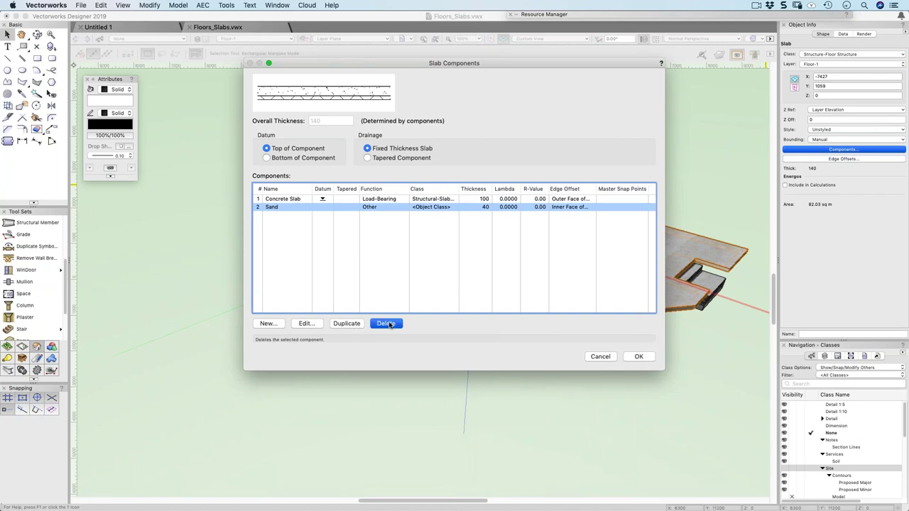
left_click(640, 357)
left_click(610, 376)
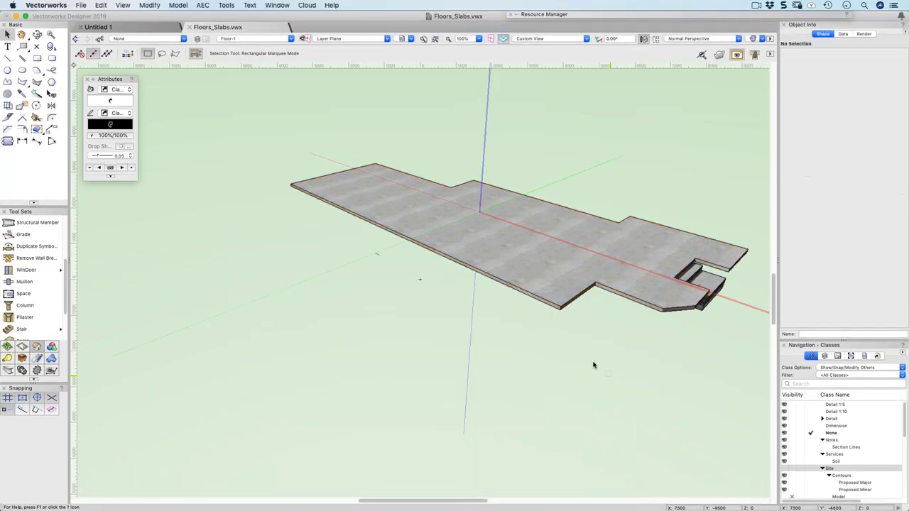
Draw a rectangle about 2765 by 1043 mm on the slab's top face near its long edge and extrude it by -50
left_click(507, 279)
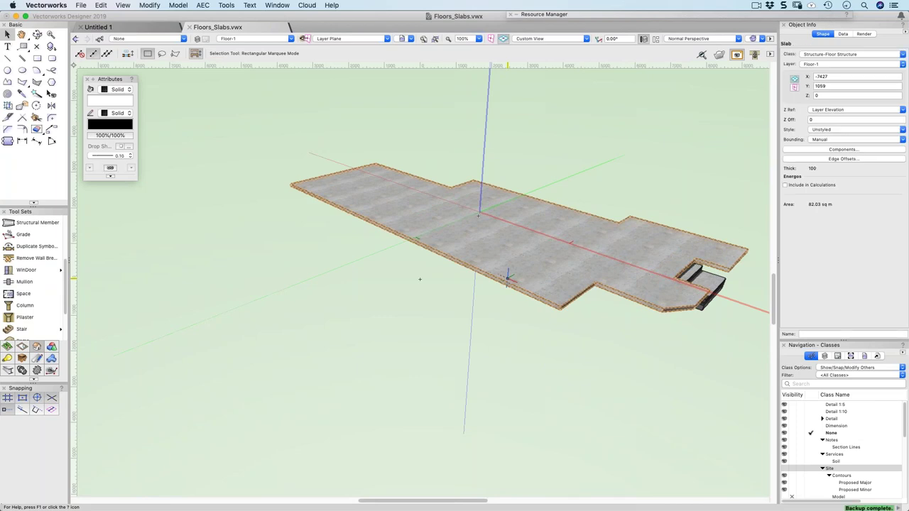
scroll(427, 201, "up", 3)
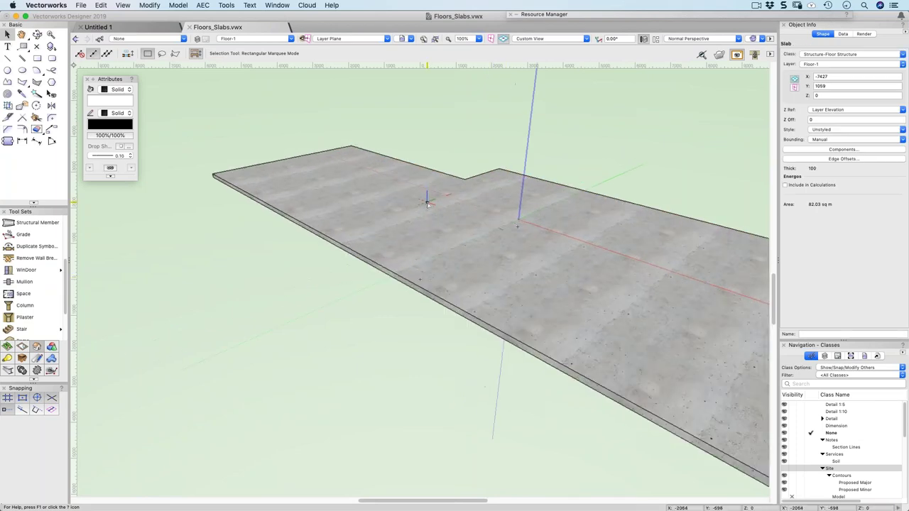
middle_click_drag(427, 202, 314, 159, "shift")
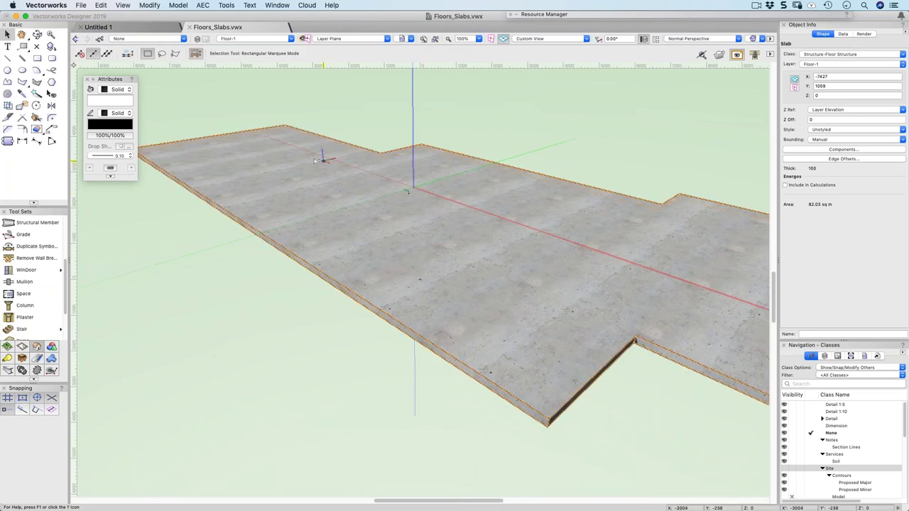
left_click(37, 59)
left_click(245, 207)
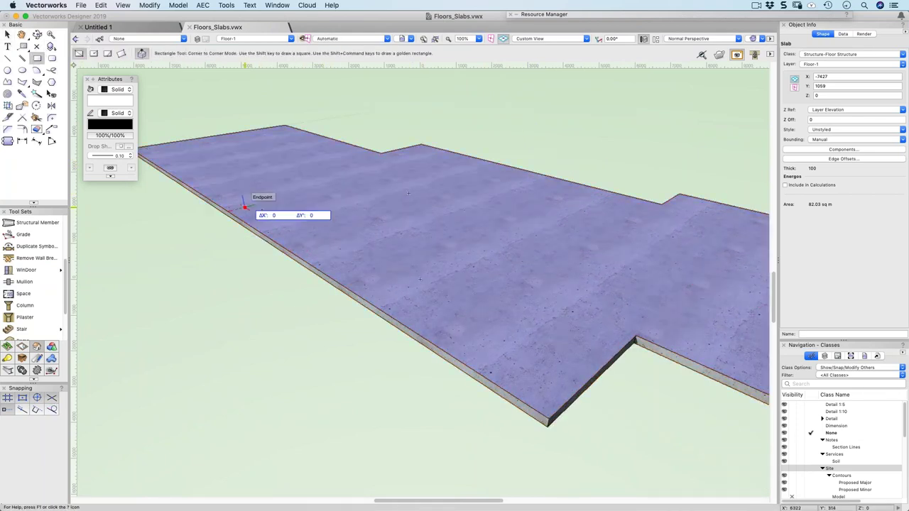
left_click(384, 238)
left_click(315, 239)
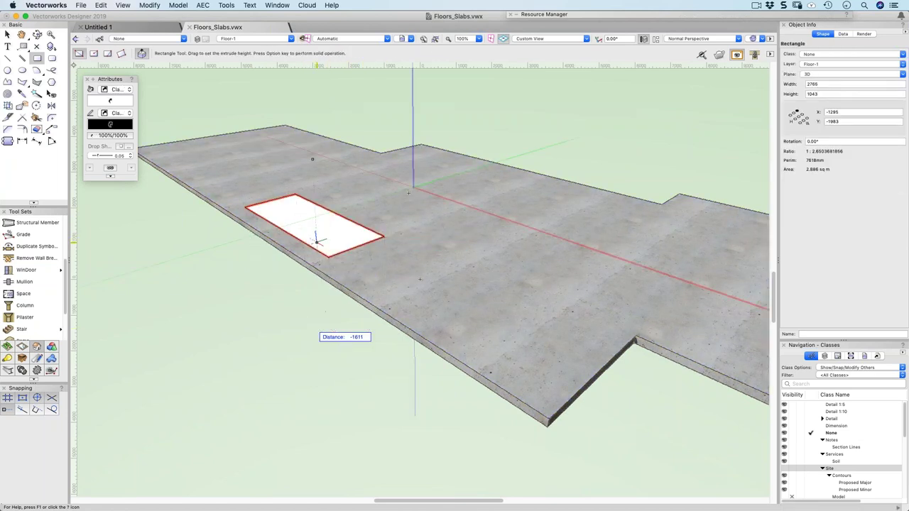
key("BackSpace")
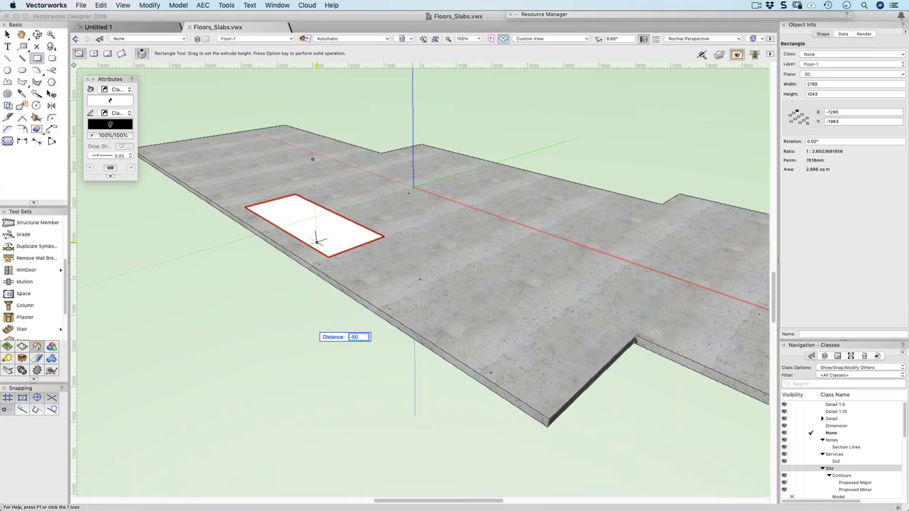
key("Tab")
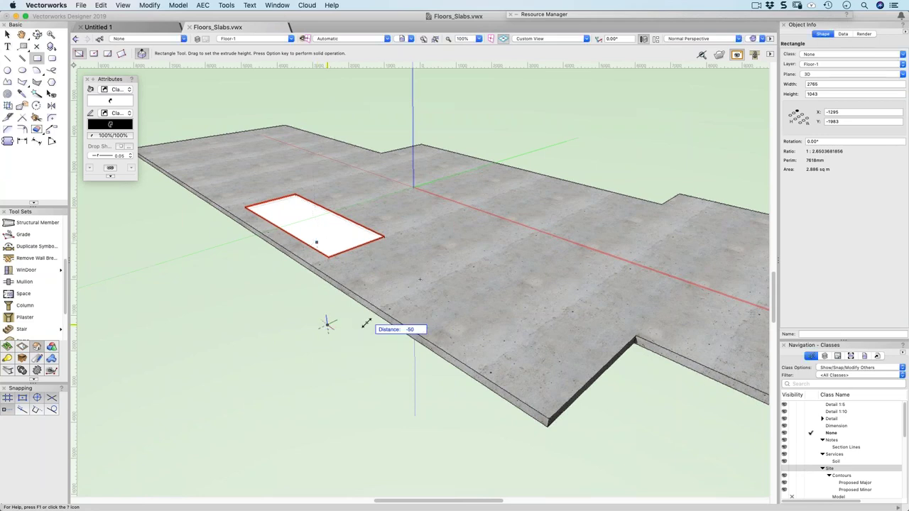
left_click(324, 320)
key("x")
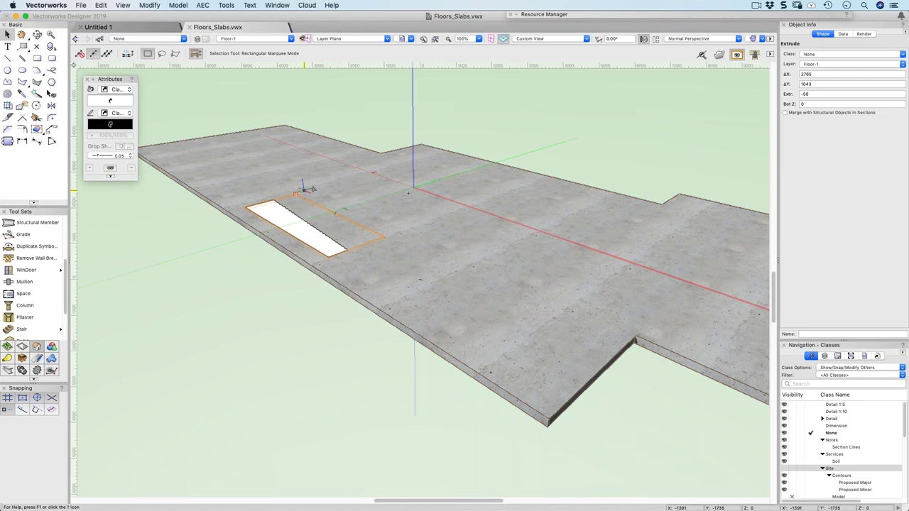
Subtract the extruded rectangle from the floor slab to form a recess
left_click(236, 202, "shift")
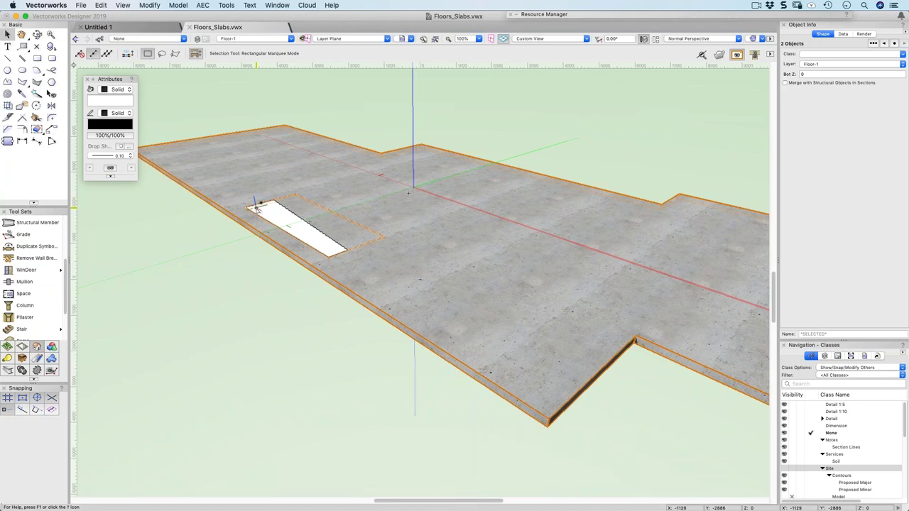
right_click(256, 208)
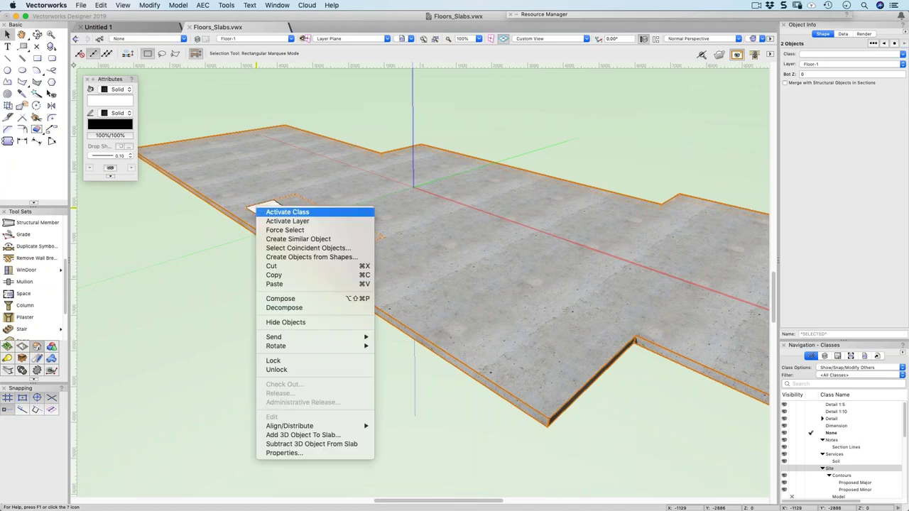
left_click(282, 443)
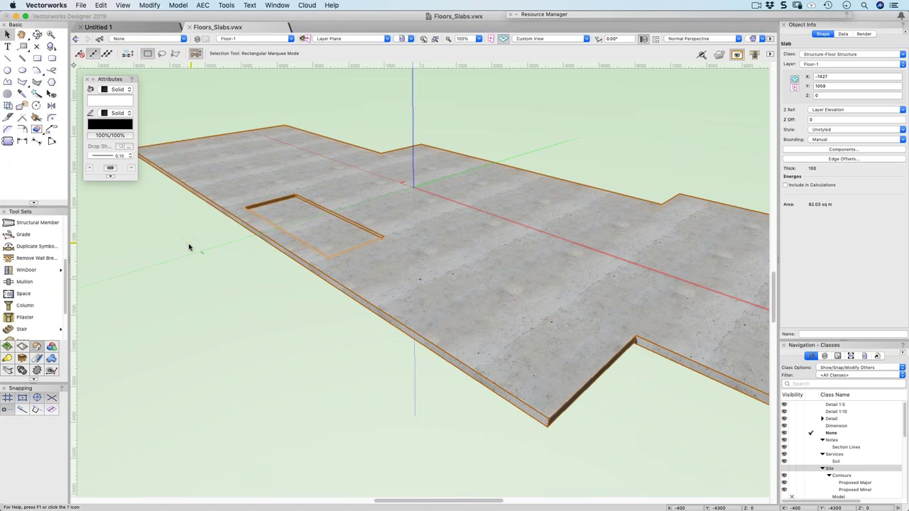
left_click(37, 58)
left_click(345, 289)
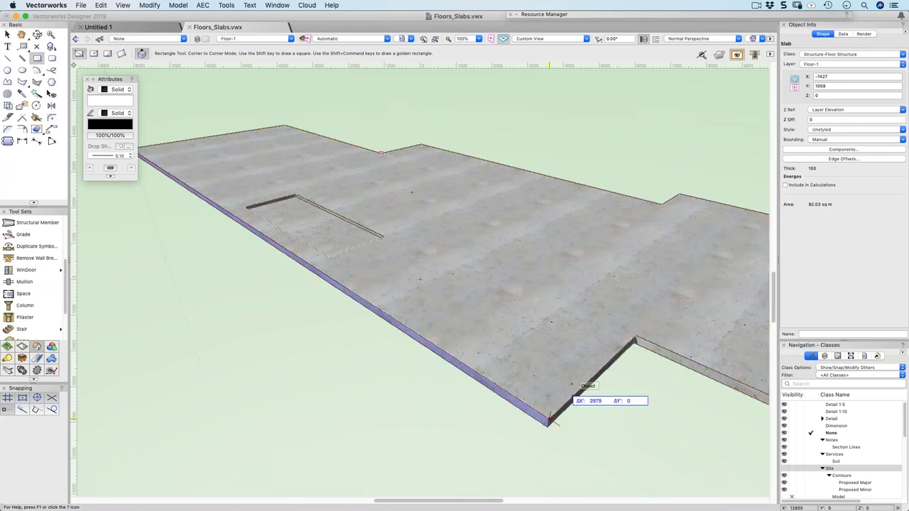
key("Escape")
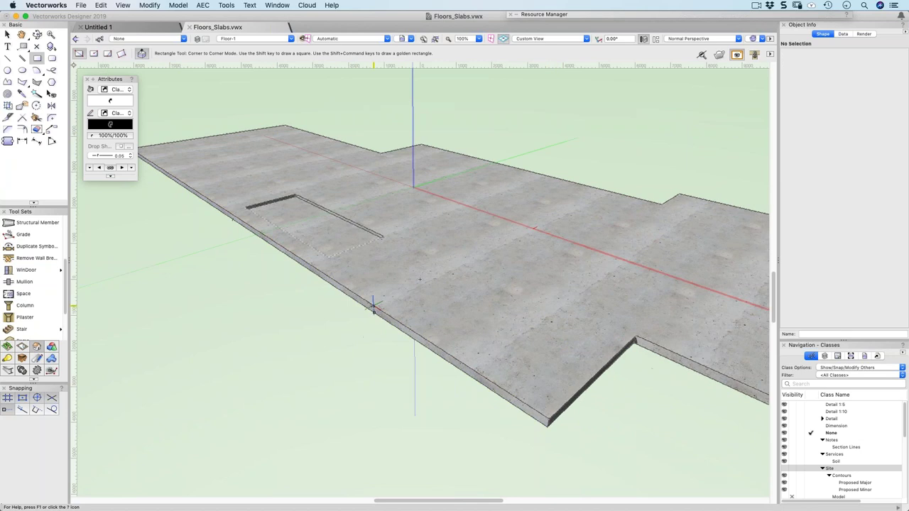
Draw a rectangle about 2623 by 361 mm along the slab's long edge at its near corner and extrude it downward by about 676 mm
left_click(364, 299)
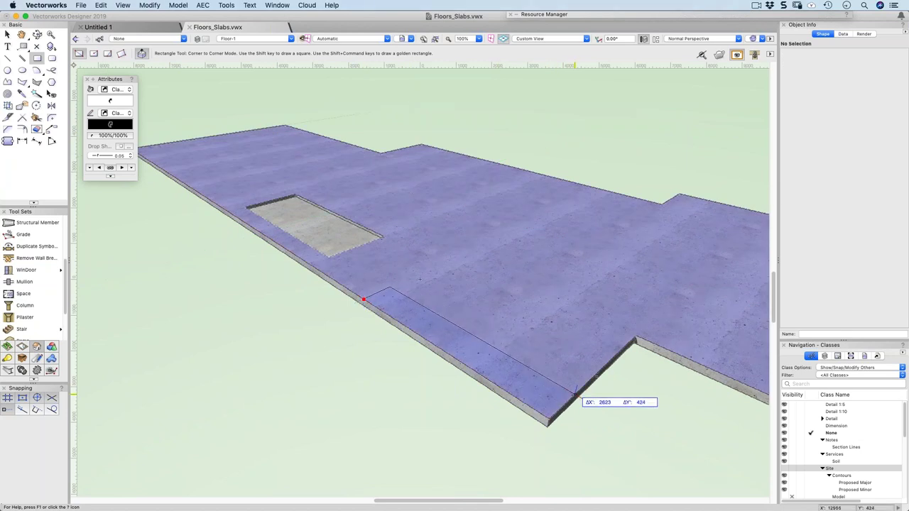
left_click(575, 391)
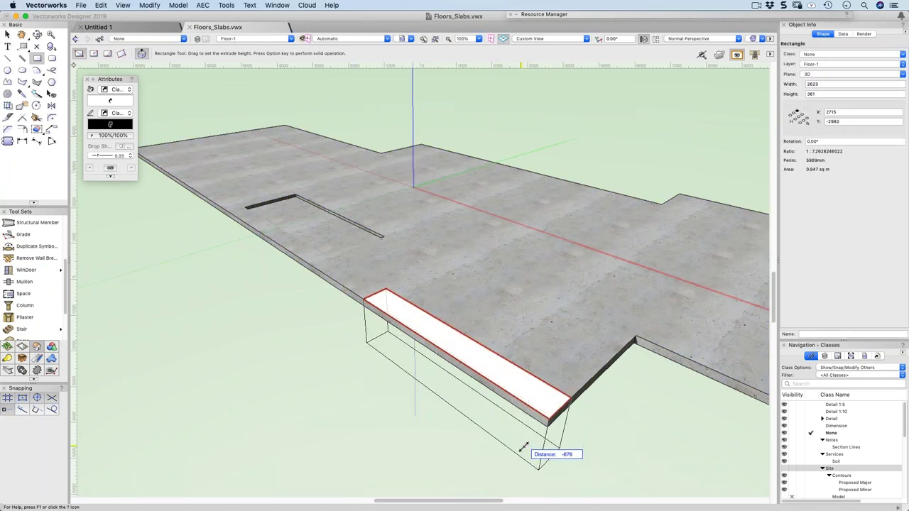
left_click(524, 445, "alt")
Add the extruded rectangle to the slab's Concrete Slab component without clipping it to the component boundary
right_click(561, 367)
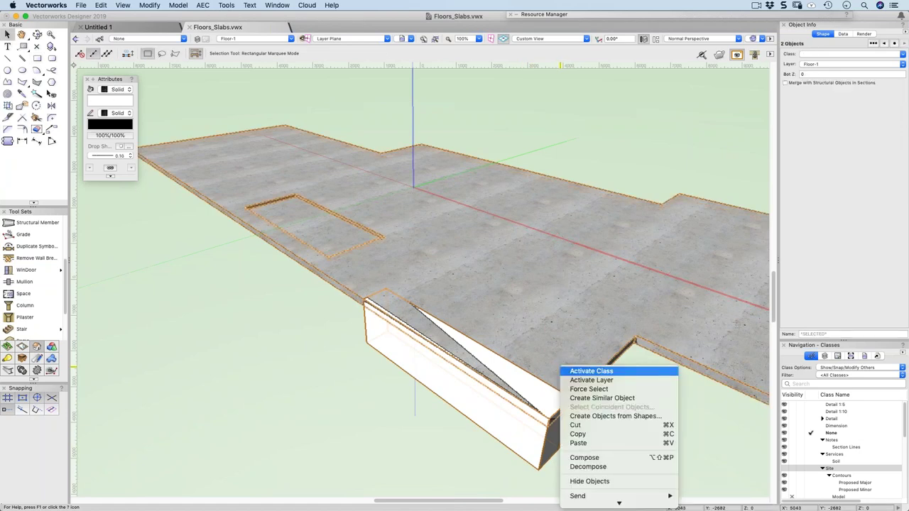
scroll(579, 485, "down", 5)
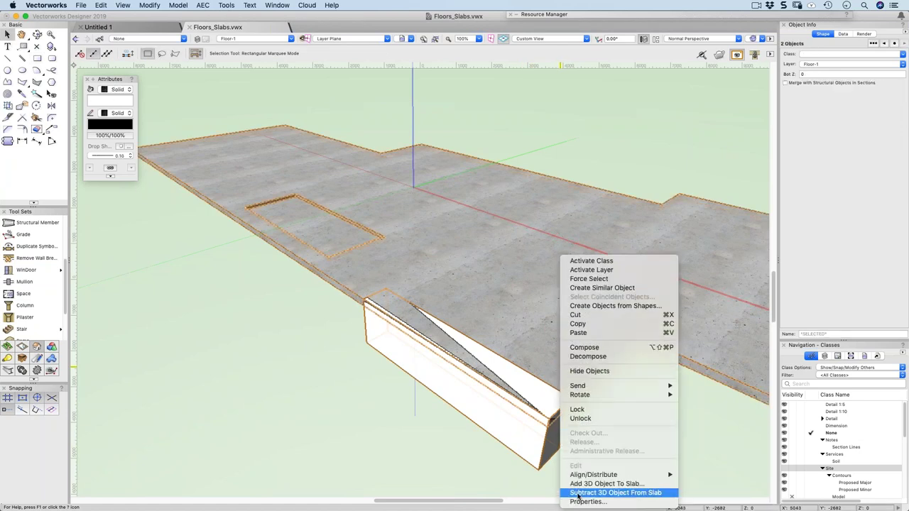
left_click(579, 485)
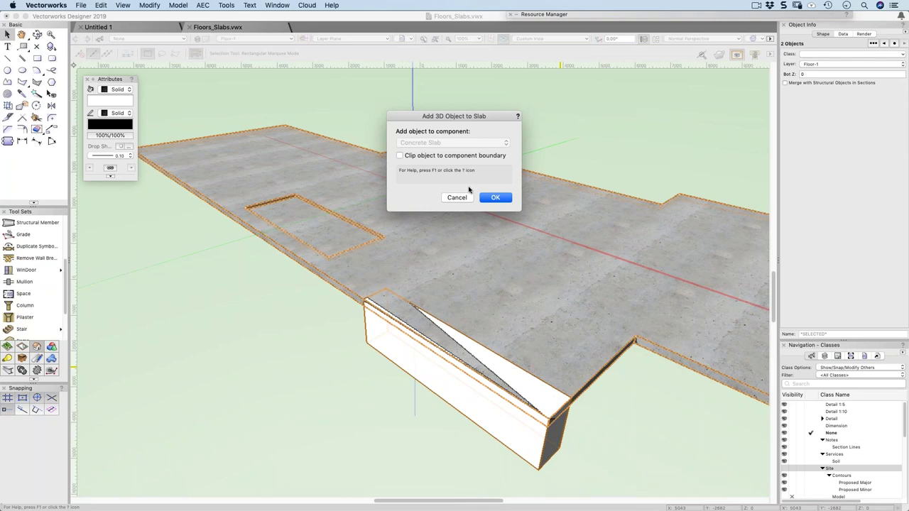
left_click(494, 198)
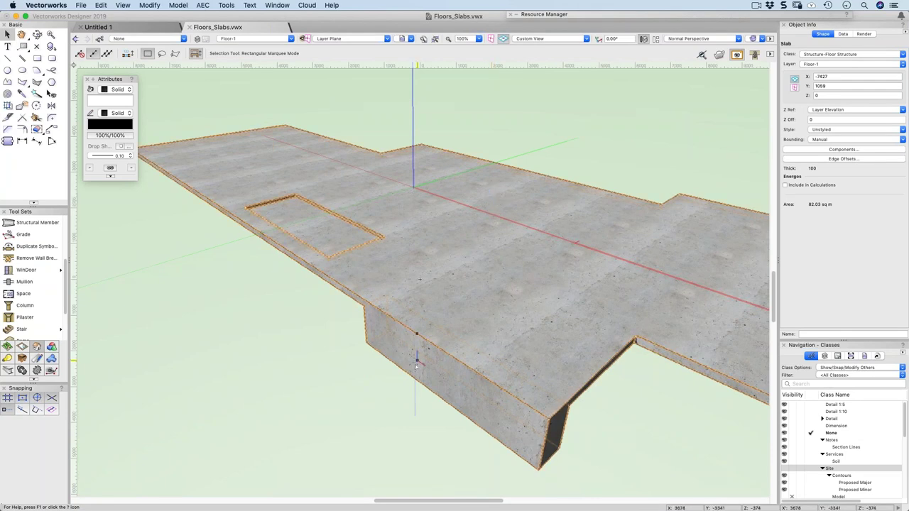
Undo the addition to the slab along with the extrusion and its rectangle
left_click_drag(415, 363, 416, 333)
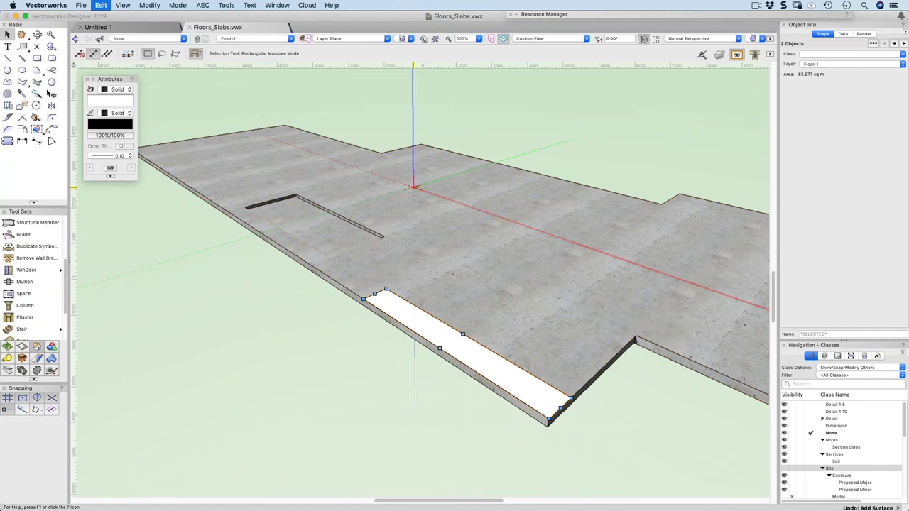
key("Escape")
Trace an open six-vertex polygon along the slab's top outer edge, from the chamfered corner near the steps around to the far end corner
scroll(303, 273, "down", 5)
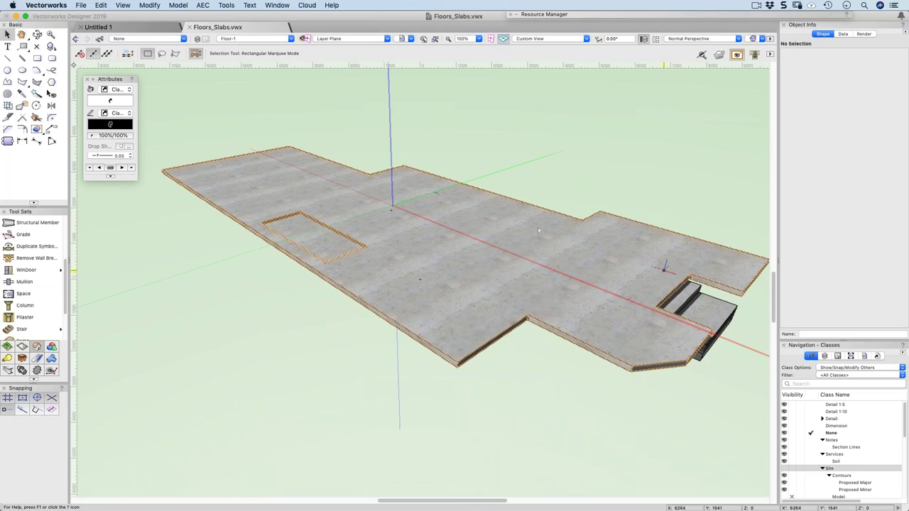
left_click(22, 83)
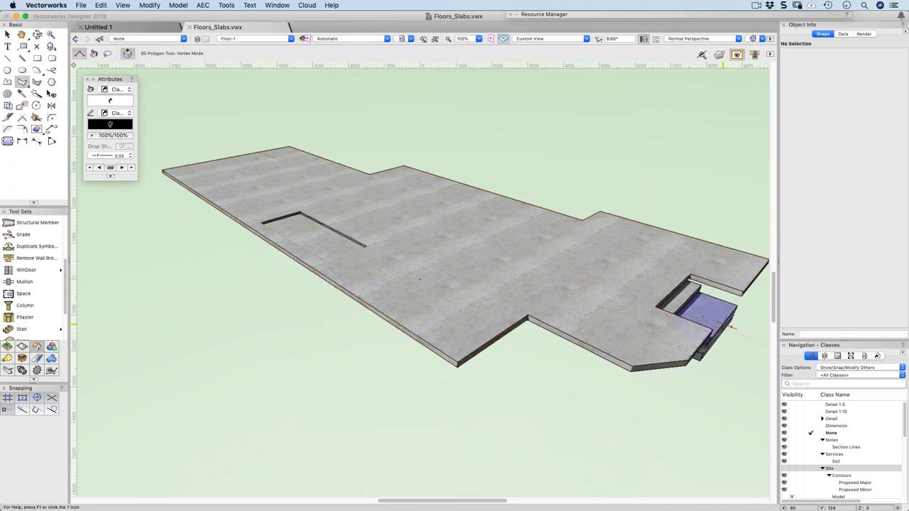
left_click(687, 361)
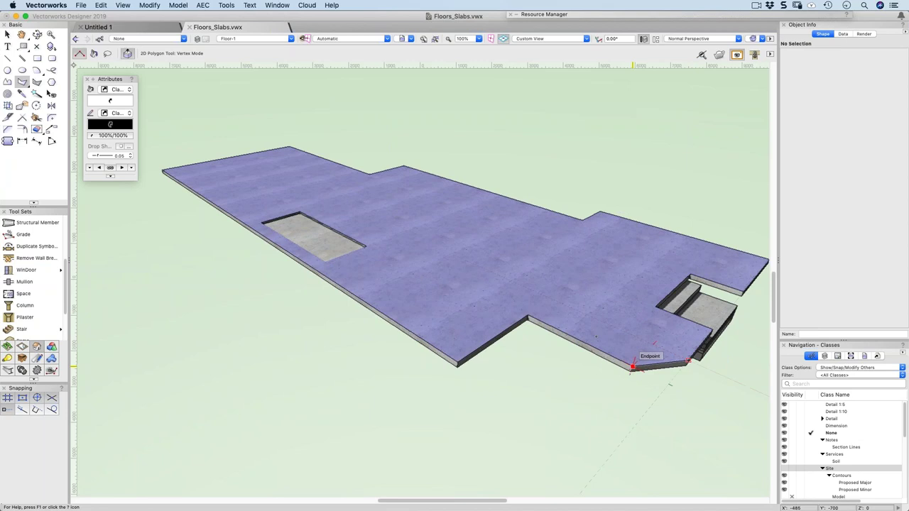
left_click(527, 316)
left_click(457, 362)
left_click(163, 170)
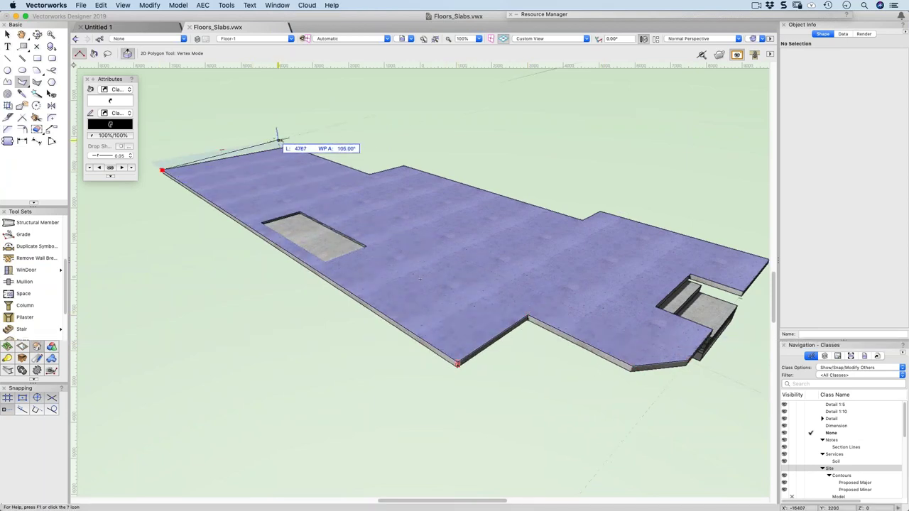
double_click(289, 147)
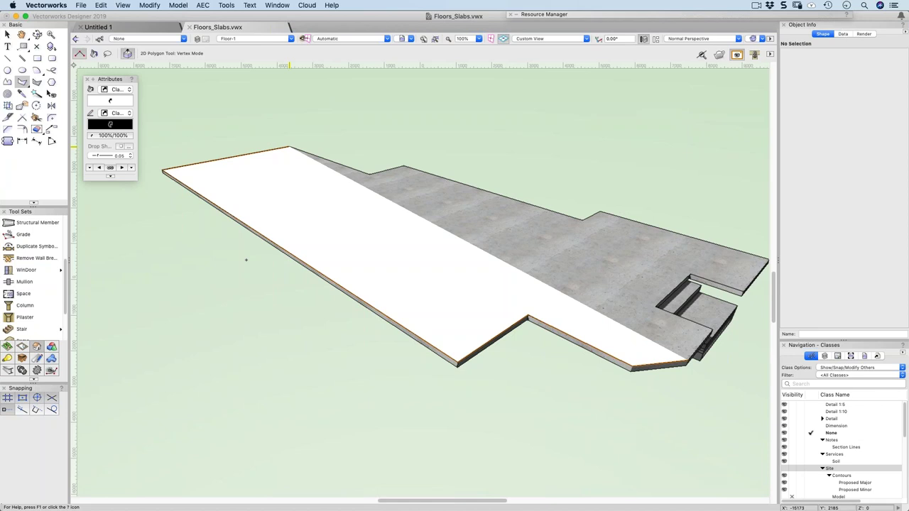
key("x")
In plan view, draw a closed five-vertex edge-thickening profile 800 mm wide and 900 mm high with a sloped side, clear of the slab
key("super+5")
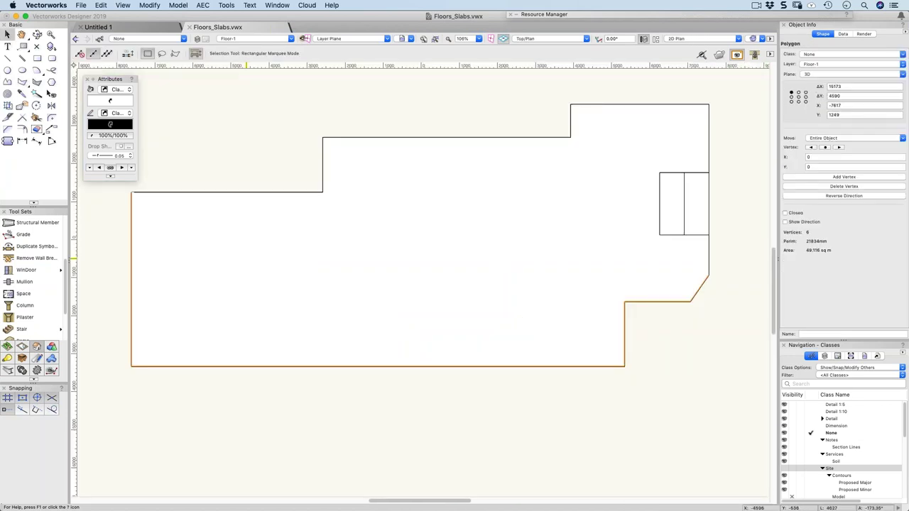
left_click(210, 126)
scroll(227, 137, "down", 5)
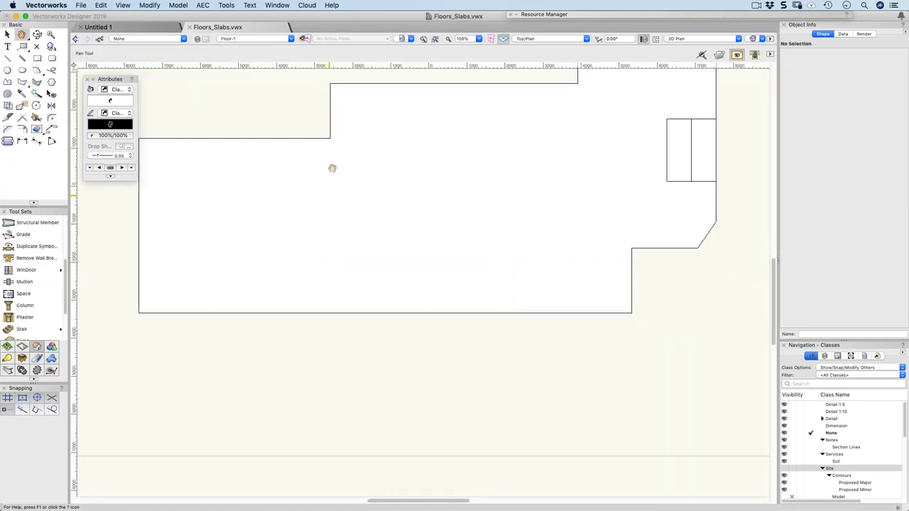
left_click(22, 82)
left_click(370, 376)
left_click(369, 342)
left_click(399, 343)
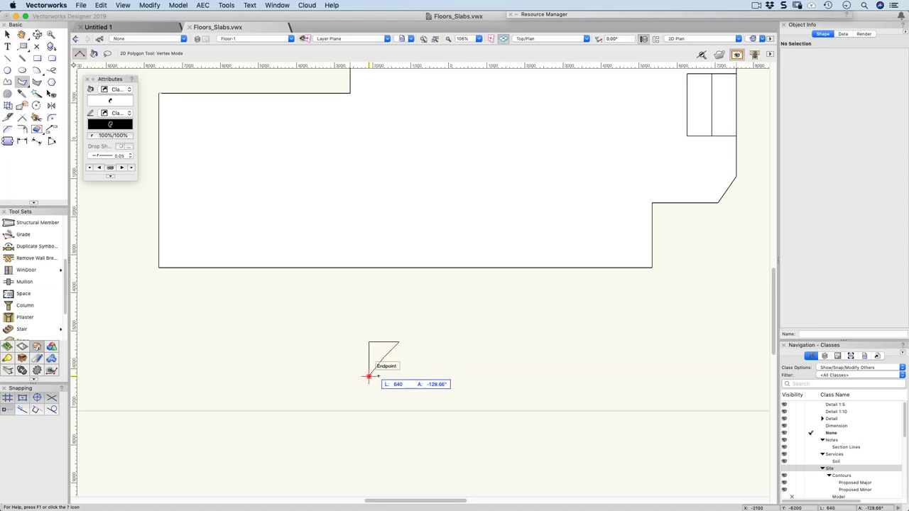
left_click(368, 376)
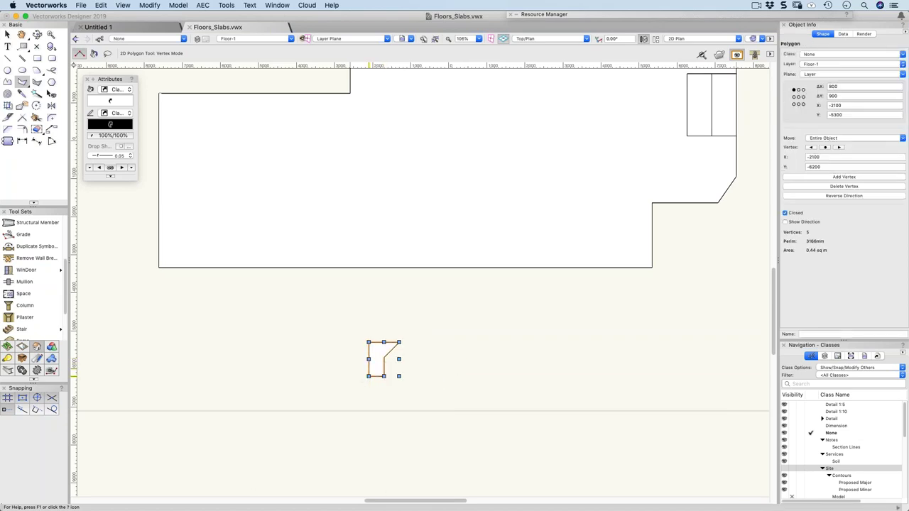
key("x")
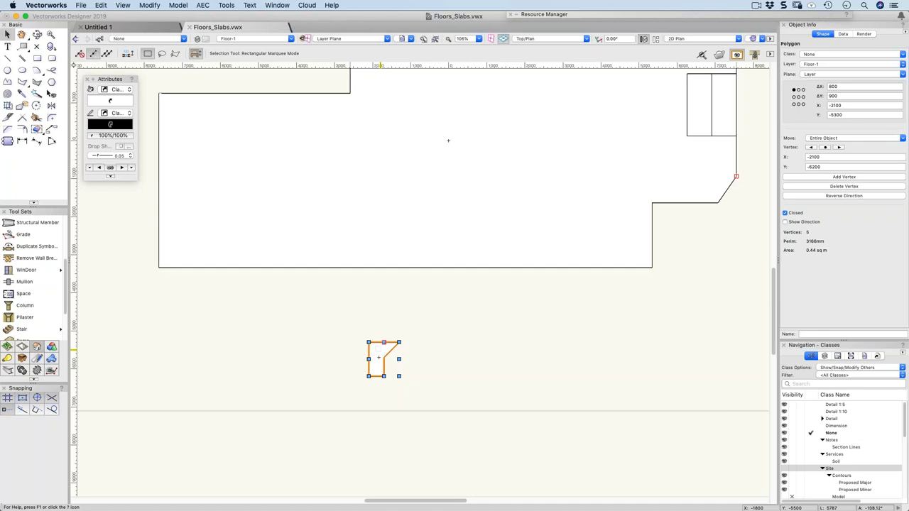
Extrude the profile along the traced slab-edge polygon with Extrude Along Path
key("super+a")
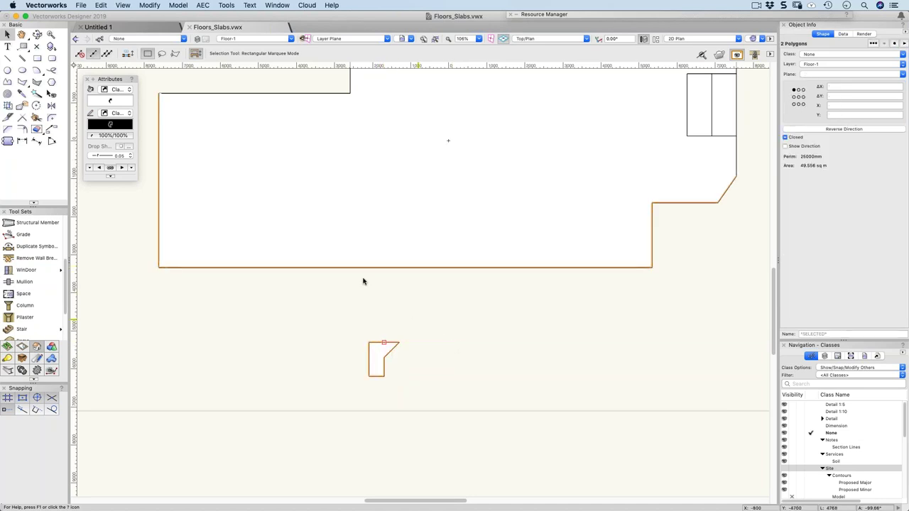
left_click(203, 6)
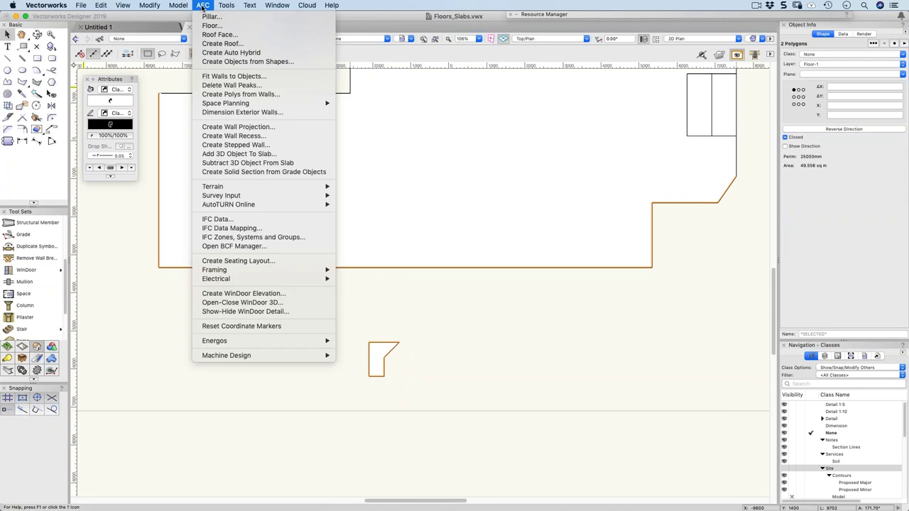
mouse_move(183, 9)
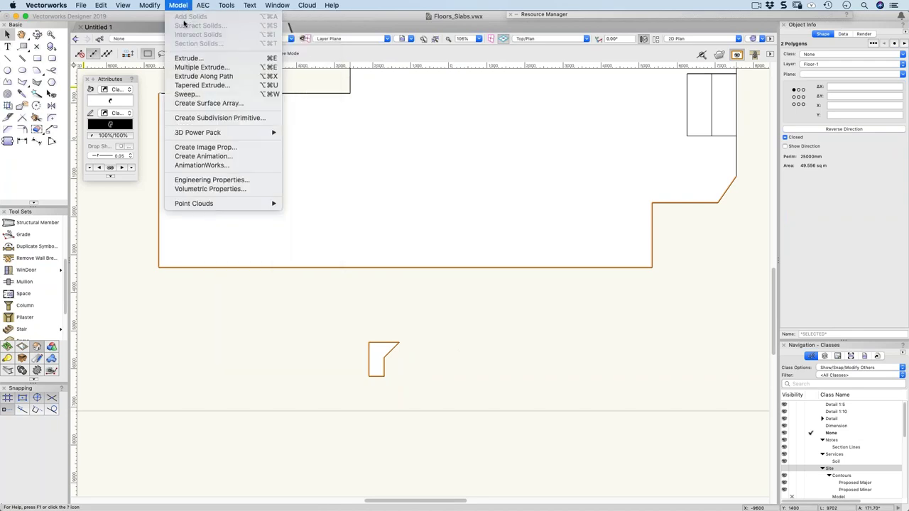
left_click(184, 77)
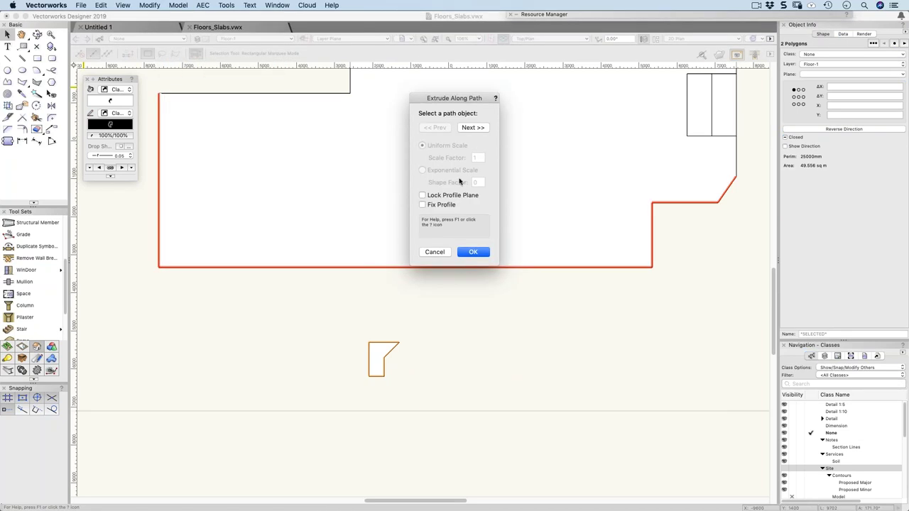
left_click(472, 252)
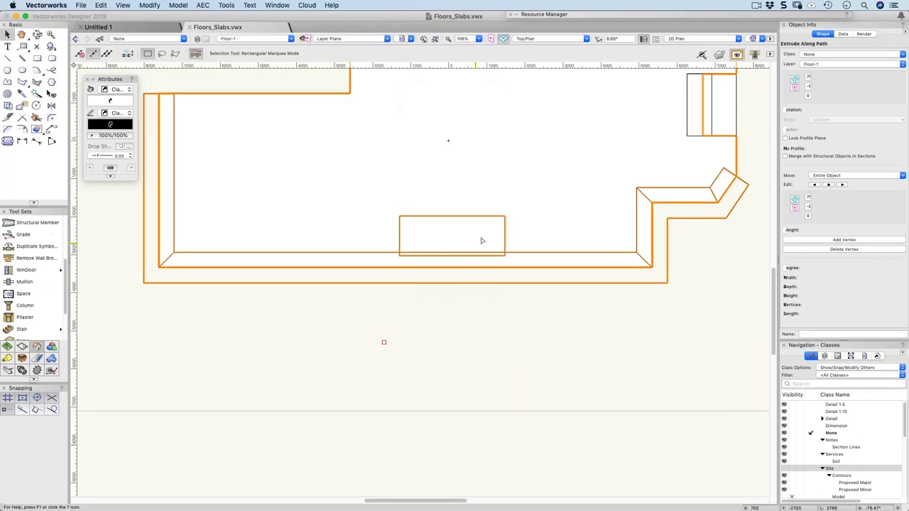
Edit the path extrusion's profile, moving its upper vertical-side corner onto the origin so the solid sits under the slab edge
key("3")
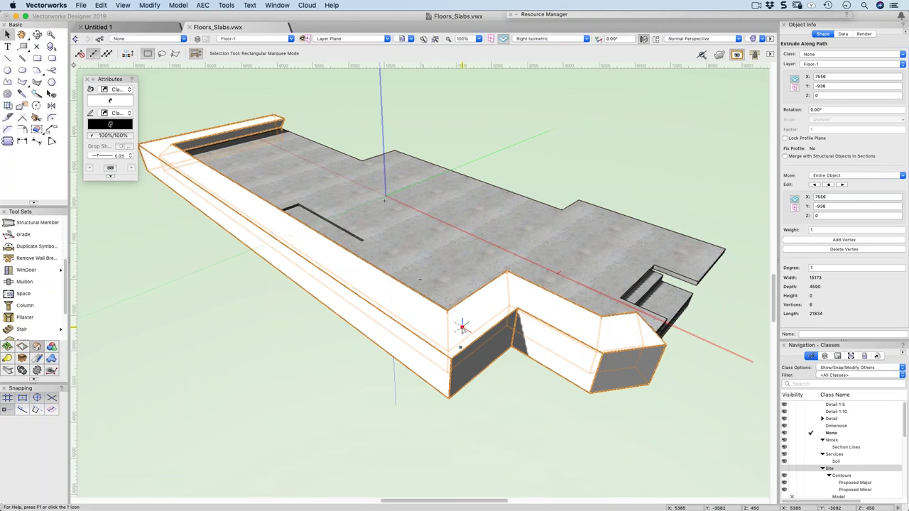
double_click(206, 186)
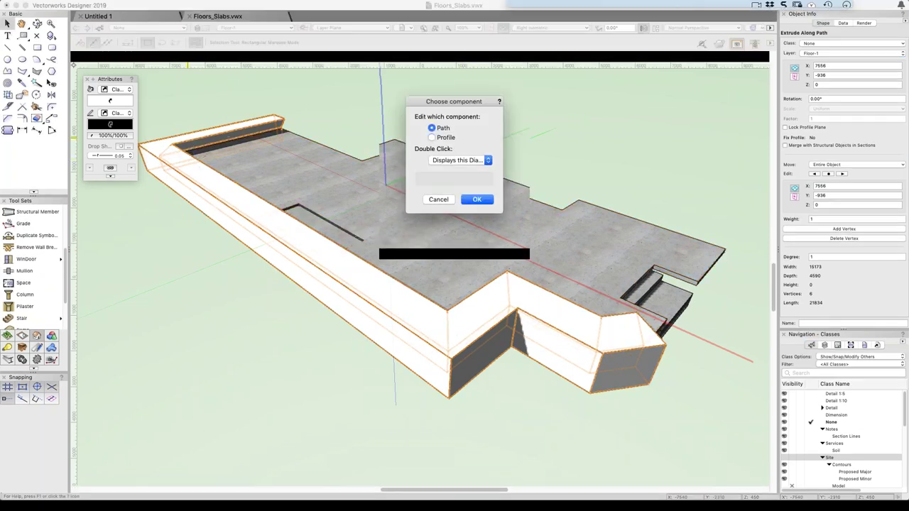
left_click(432, 148)
left_click(476, 210)
scroll(439, 359, "up", 4)
left_click(447, 305)
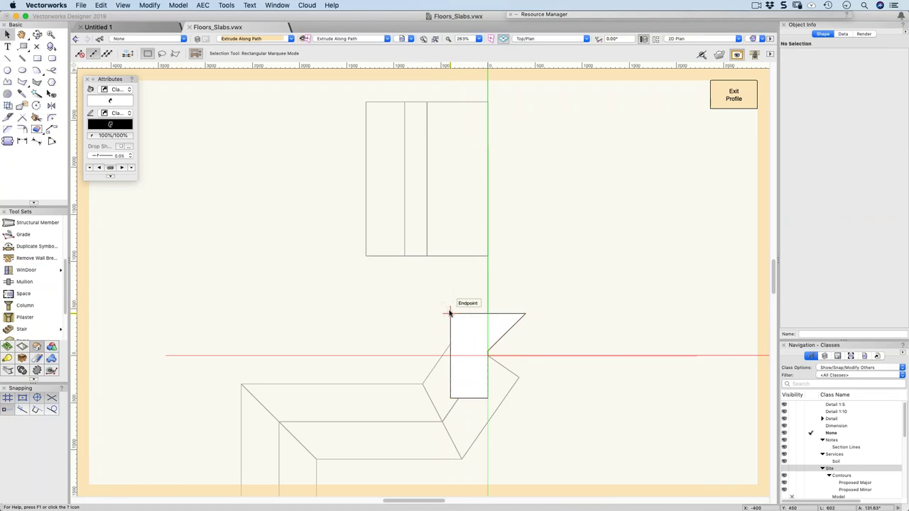
left_click_drag(450, 313, 487, 355)
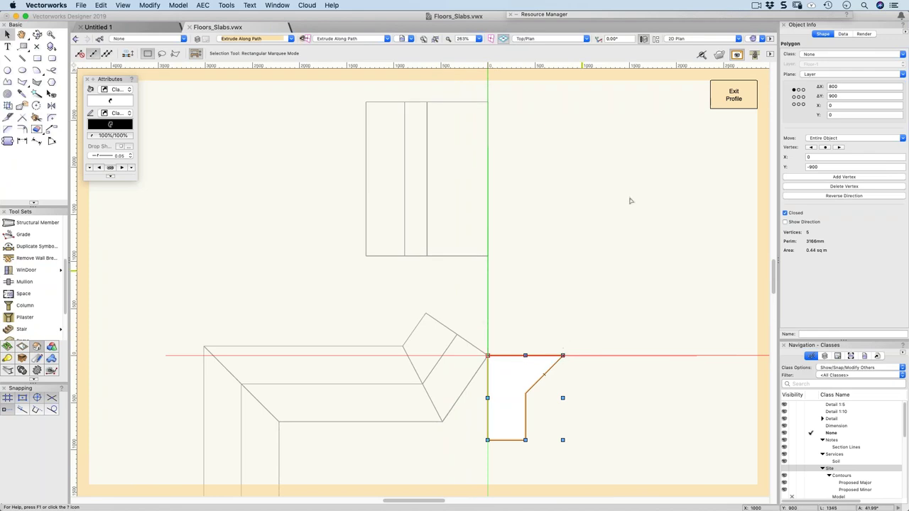
left_click(744, 98)
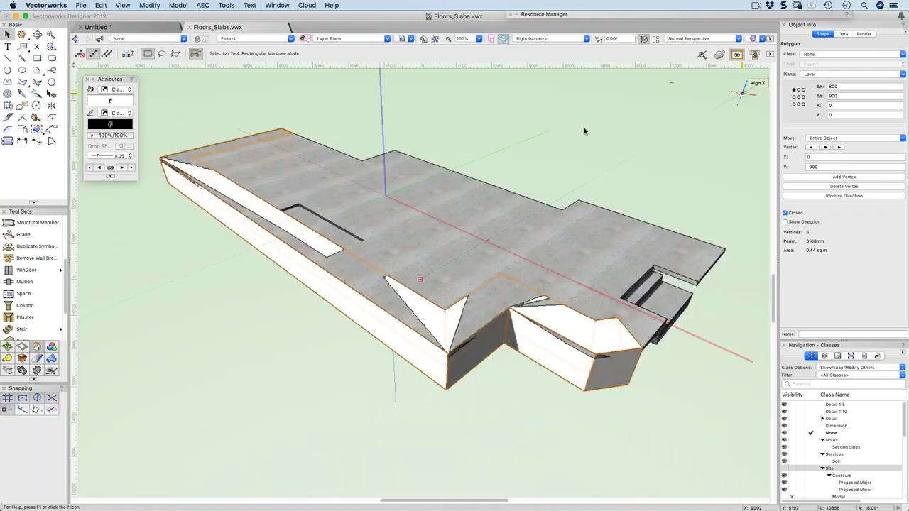
Add the path extrusion to the floor slab as a 3D object to form the thickened edge
left_click(421, 223, "shift")
right_click(421, 223)
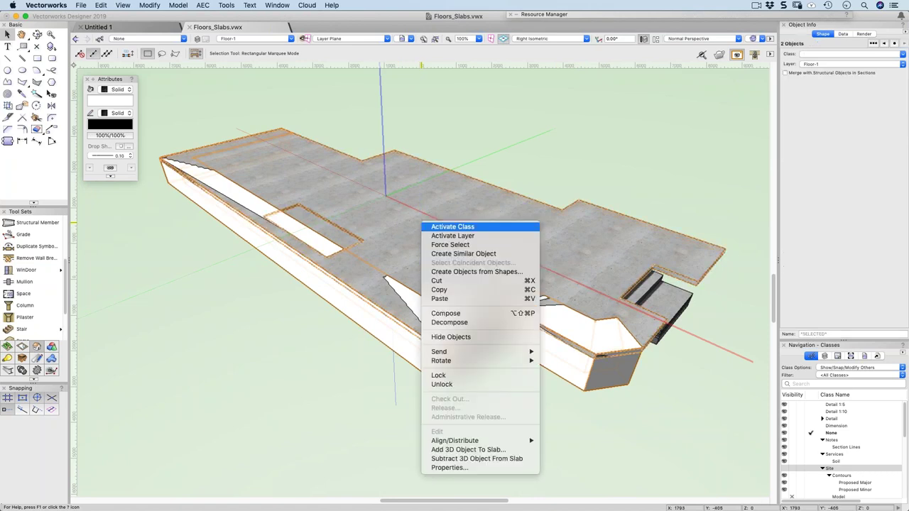
left_click(449, 449)
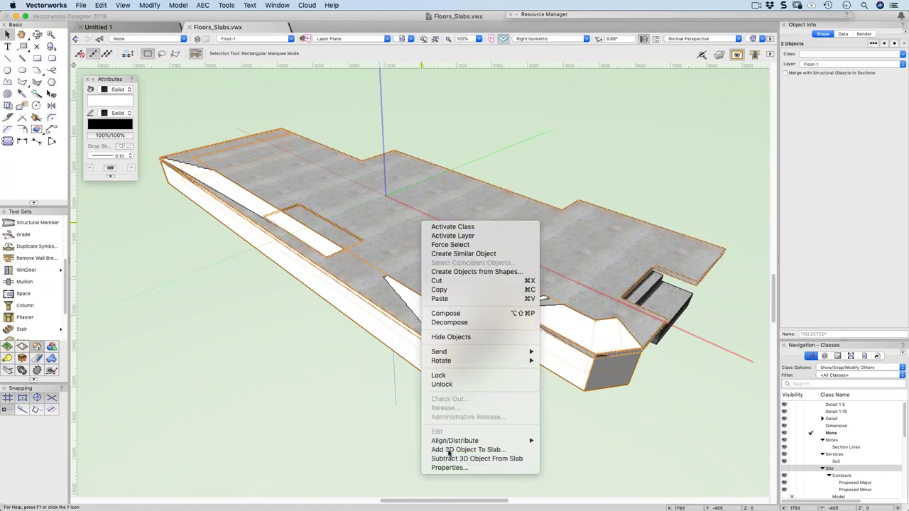
left_click(494, 198)
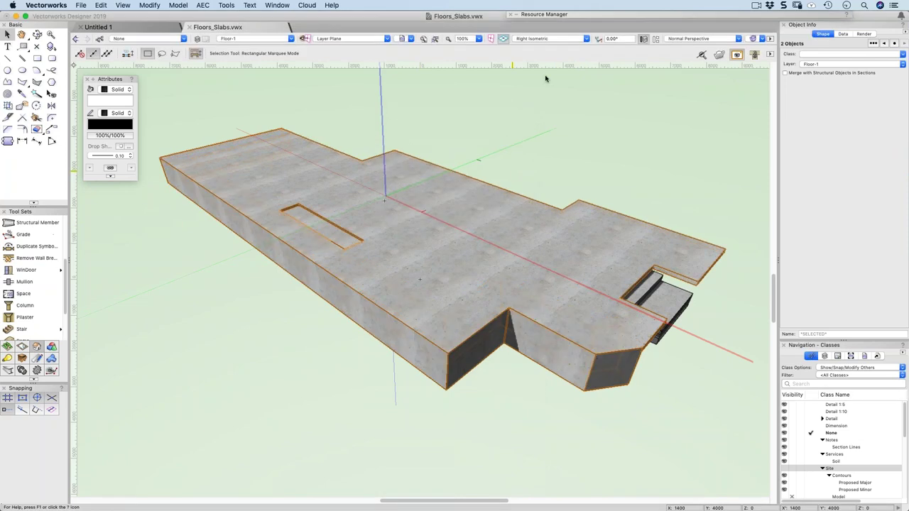
Place a column with the Column tool on the slab's top face near its long edge and show its capital and base settings
middle_click_drag(493, 239, 430, 217)
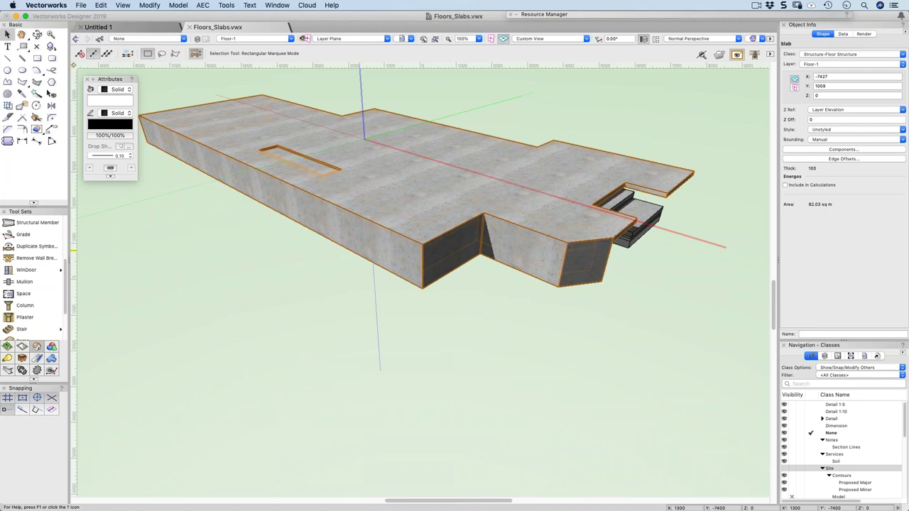
left_click(19, 306)
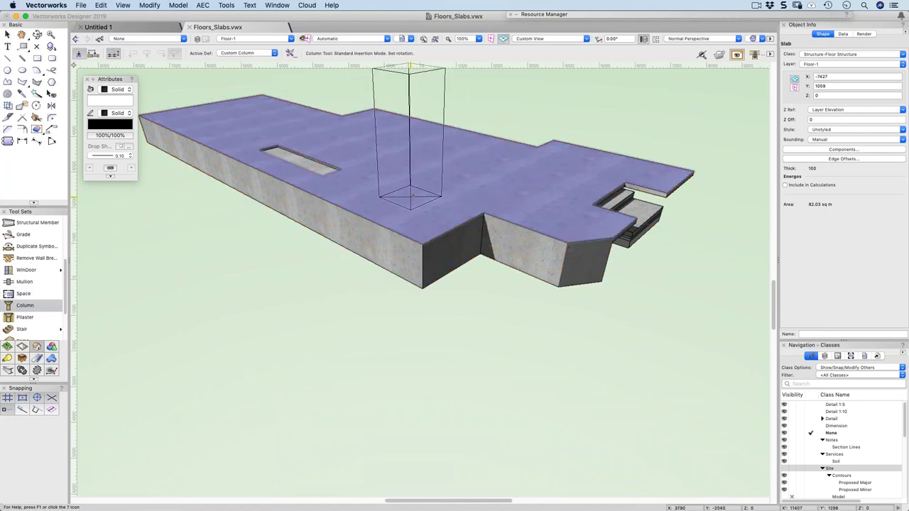
left_click(410, 193)
key("x")
scroll(822, 260, "down", 3)
scroll(822, 260, "down", 4)
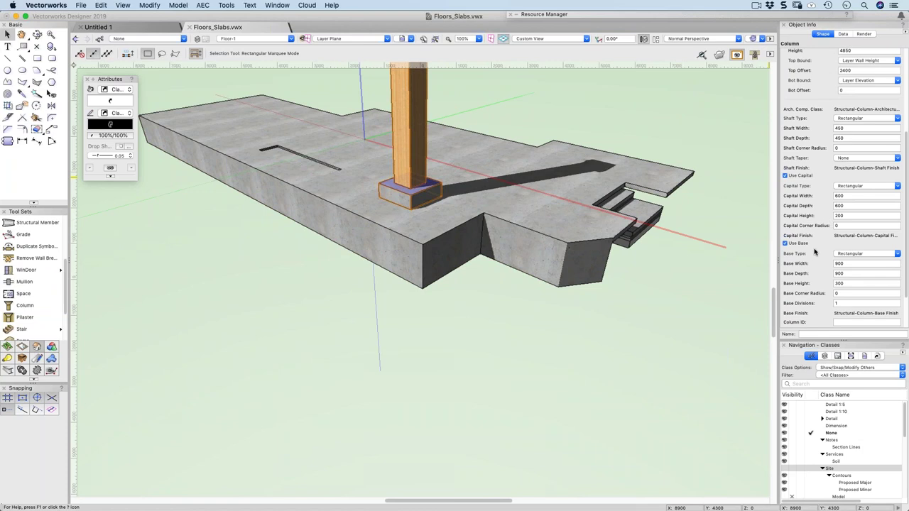
Set the column's base corner radius to 50
scroll(814, 250, "down", 1)
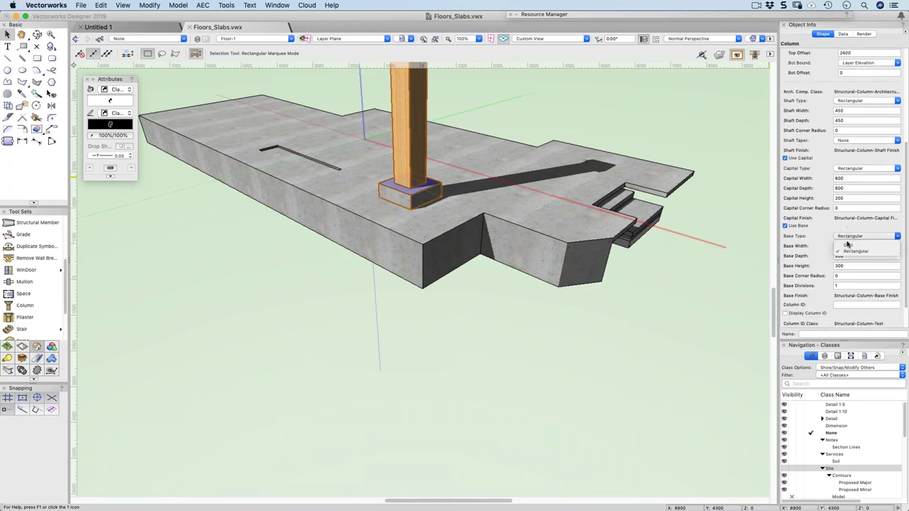
scroll(834, 243, "down", 1)
left_click(841, 253)
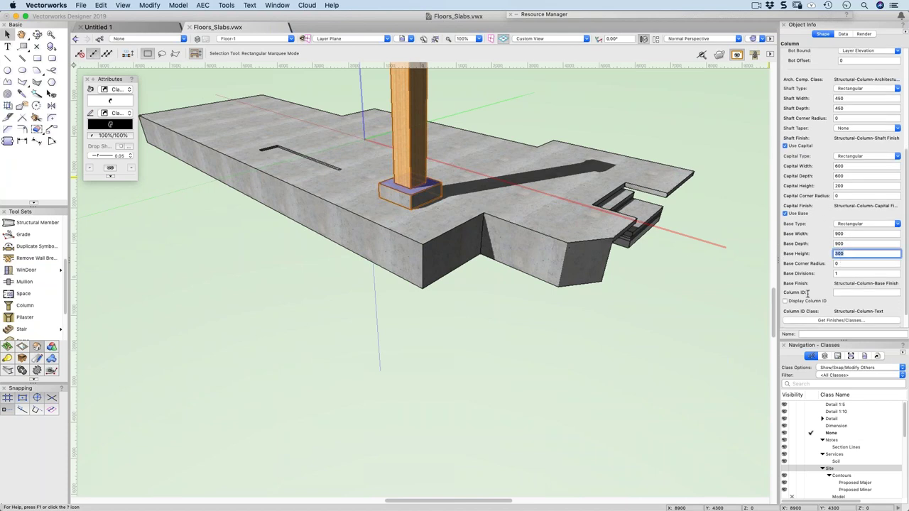
key("Tab")
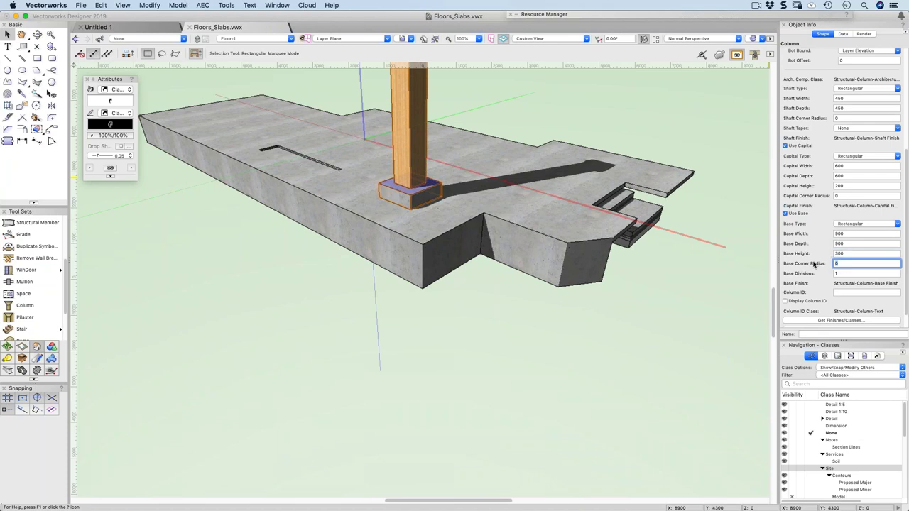
type("50")
key("Return")
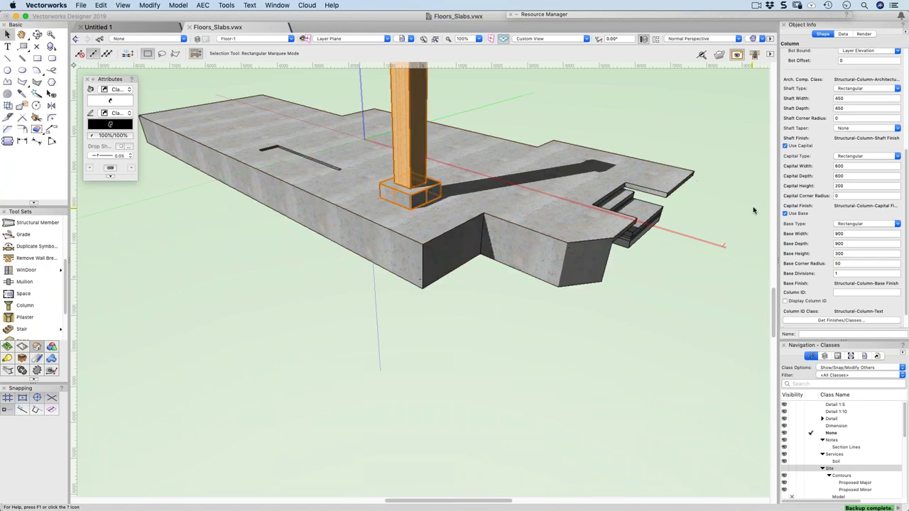
Give the column's base a corner radius of 200 and 2 divisions
left_click(844, 264)
key("Return")
left_click(846, 272)
type("2")
key("Return")
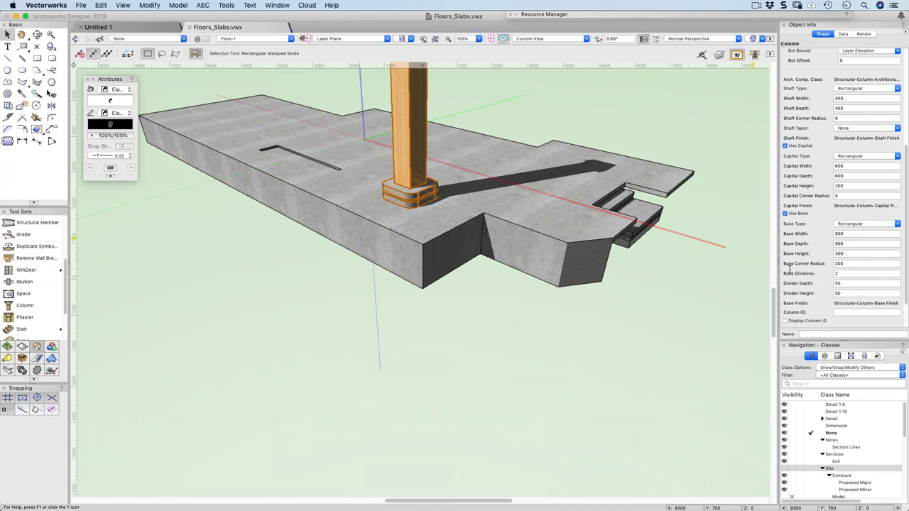
scroll(358, 205, "up", 5)
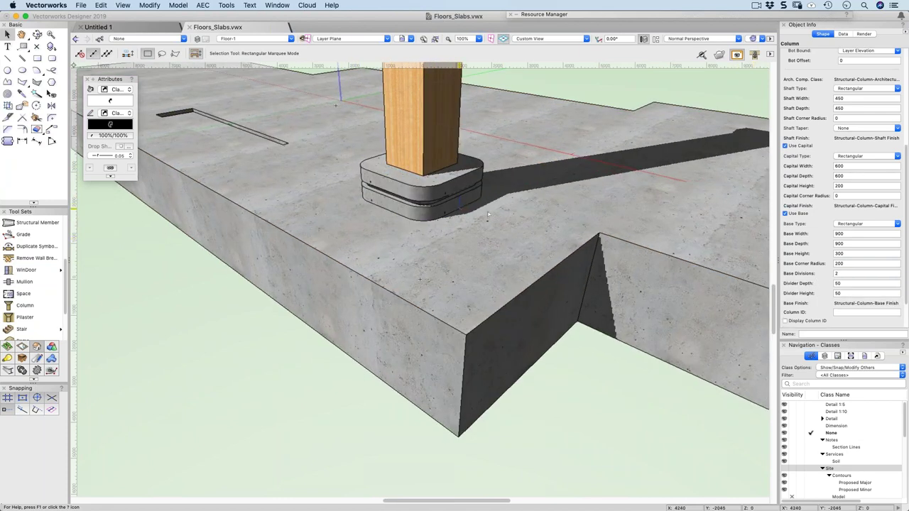
scroll(817, 274, "down", 2)
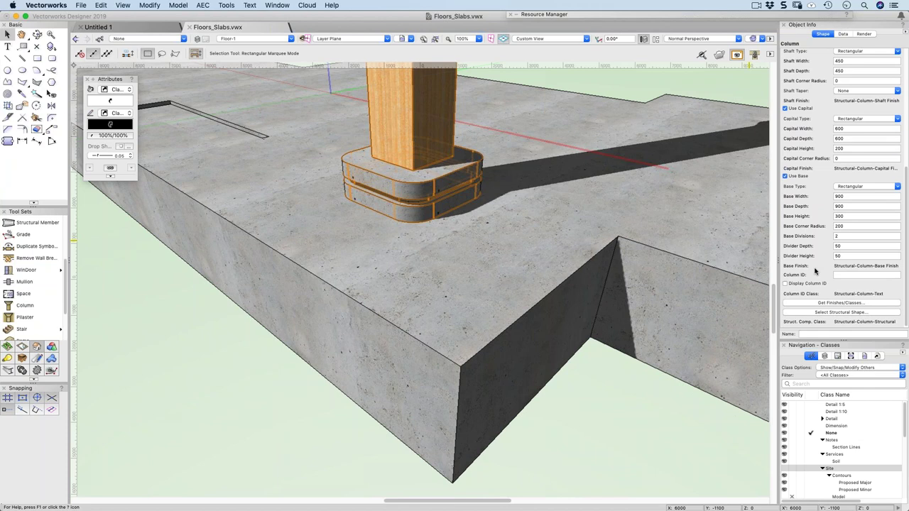
Delete the column from the slab and revert the file to its last saved copy
scroll(419, 278, "down", 10)
key("Delete")
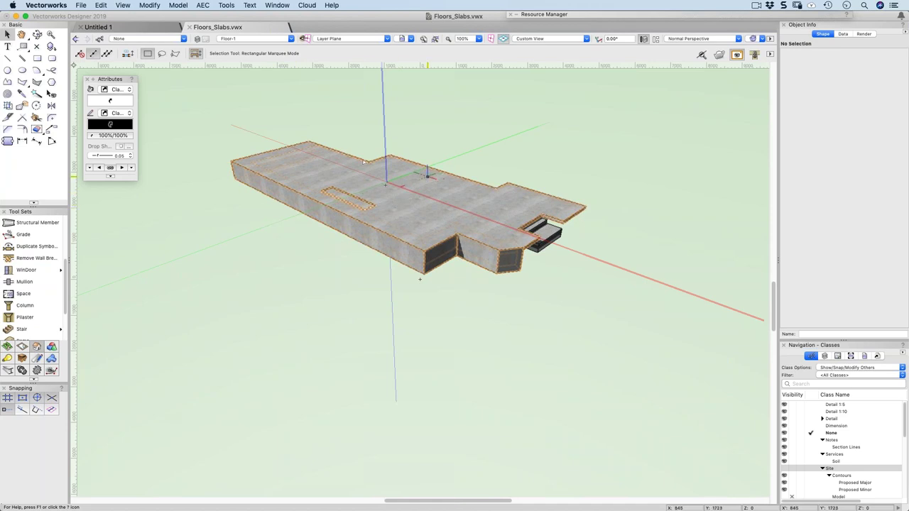
middle_click_drag(280, 151, 310, 167)
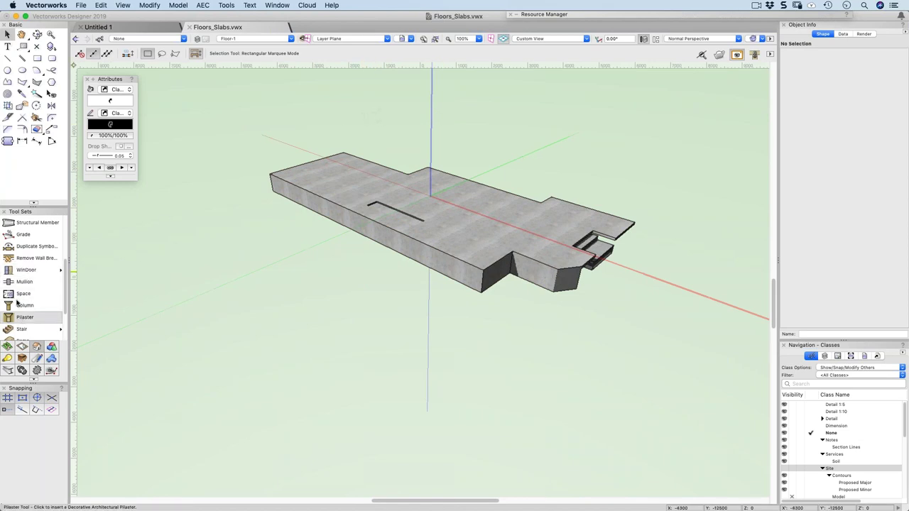
left_click(81, 6)
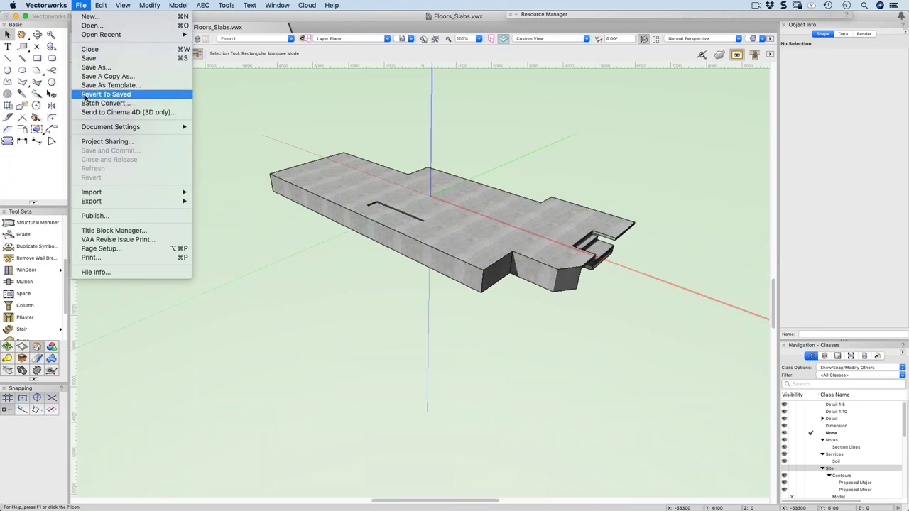
left_click(86, 96)
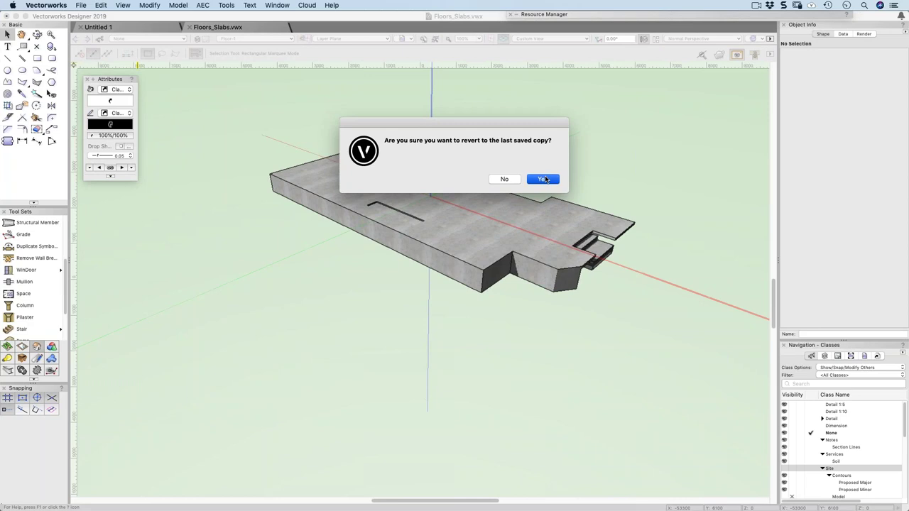
left_click(543, 178)
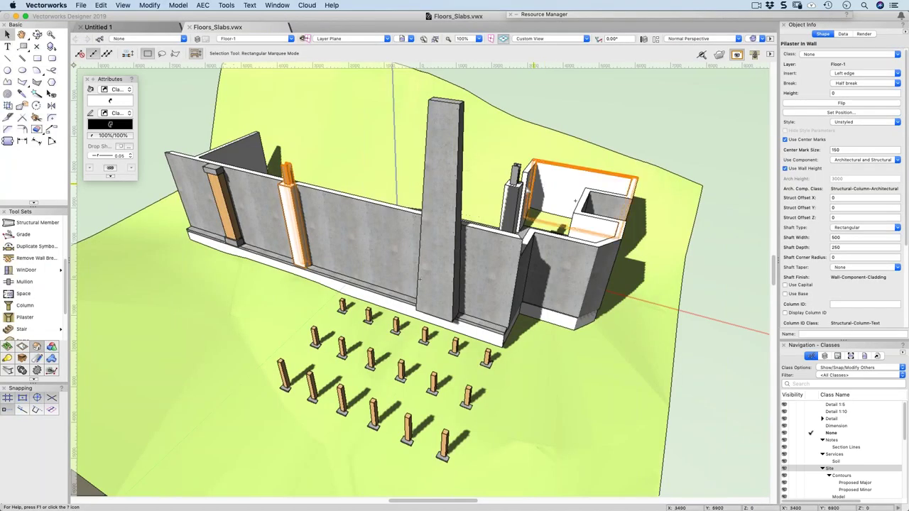
Delete the existing pilasters from the walls, leaving the walls in place
left_click(433, 175)
key("Delete")
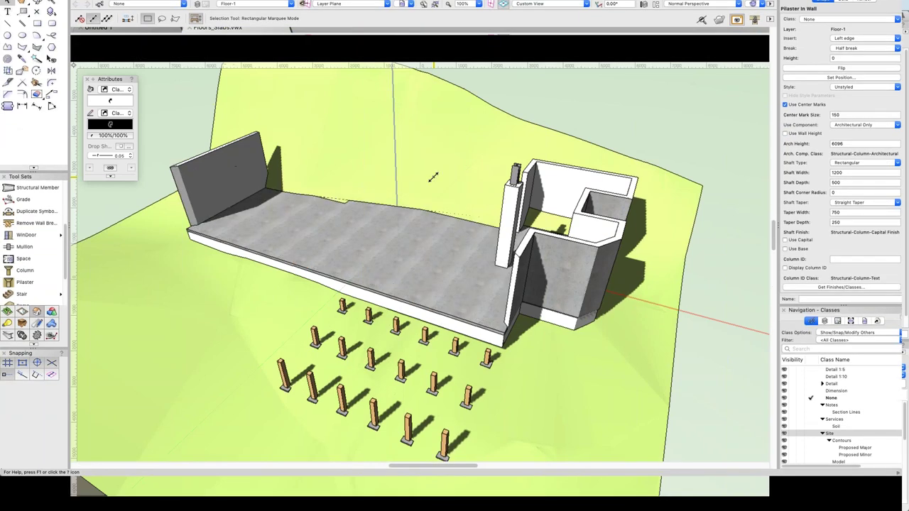
left_click(293, 202)
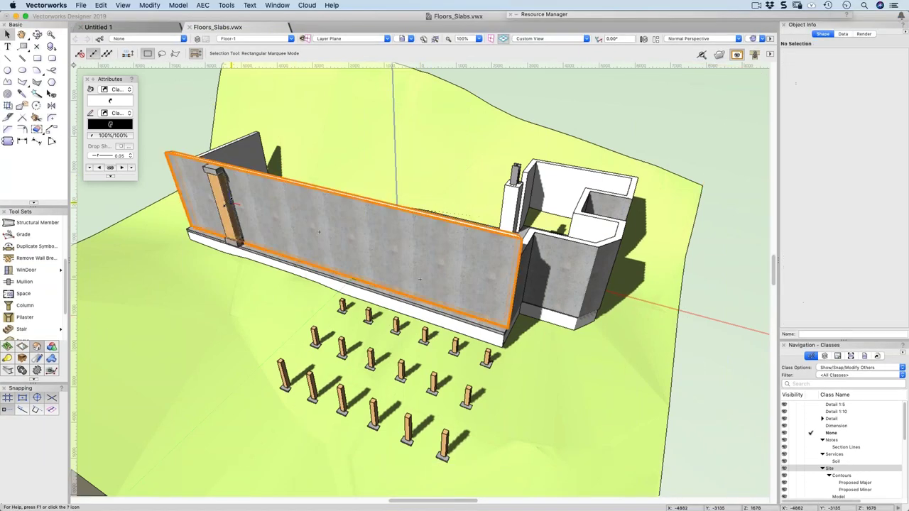
left_click(224, 201, "shift")
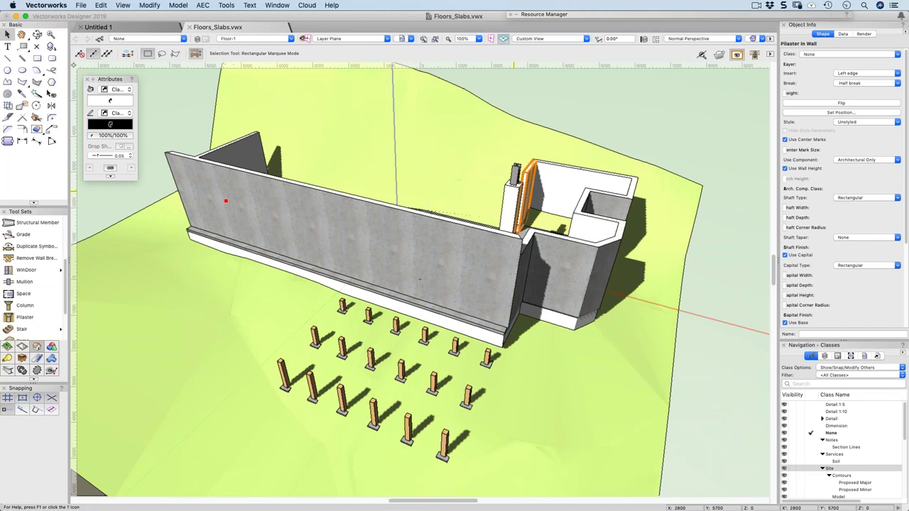
left_click(514, 186, "shift")
key("Delete")
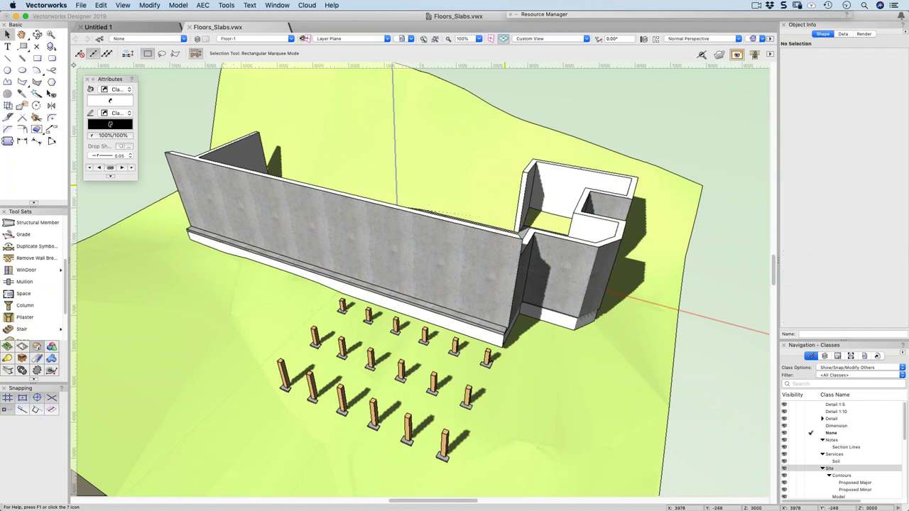
Activate the Pilaster tool and set its default object properties to use the Architectural Only component
left_click(25, 318)
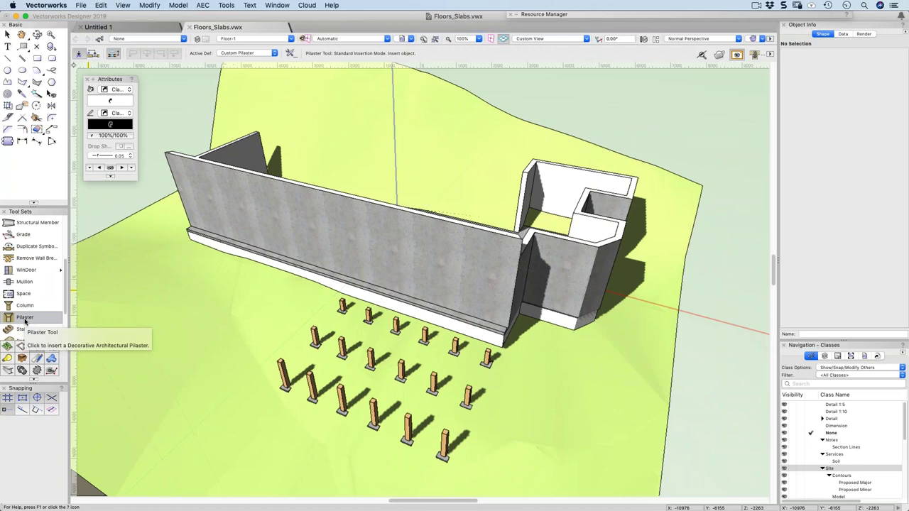
left_click(289, 54)
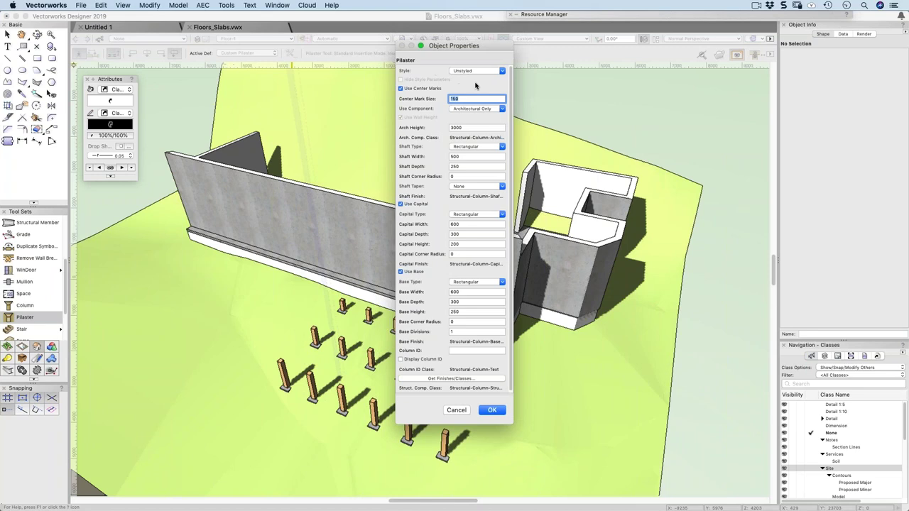
left_click(484, 109)
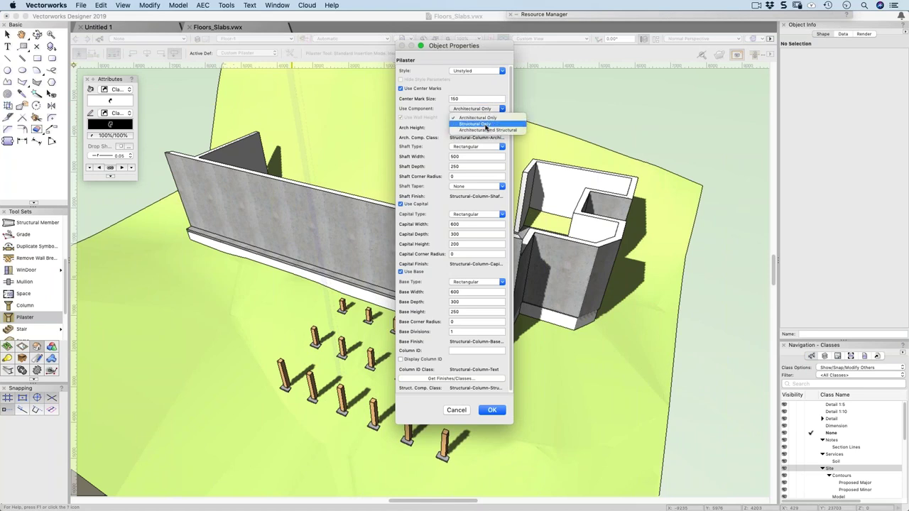
left_click(477, 118)
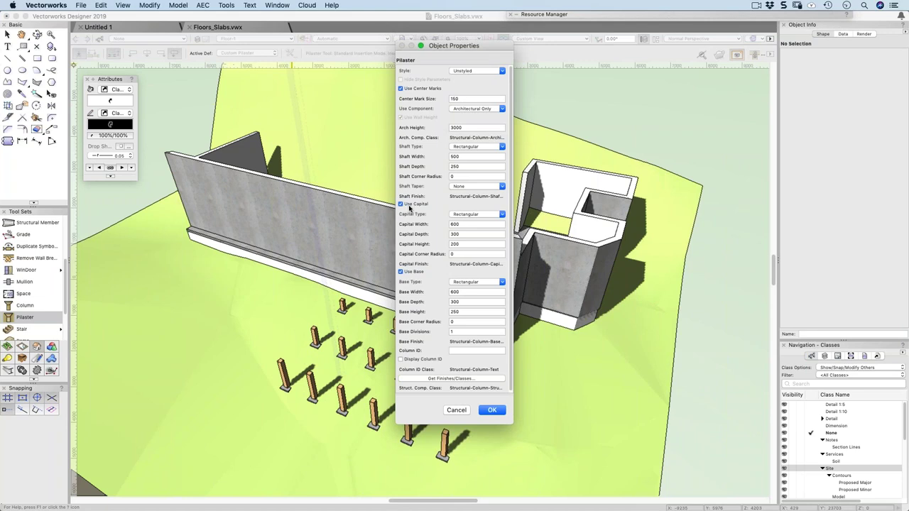
Examine the pilaster's shaft finish classes and shaft taper options without changing them, and accept the default properties
left_click(458, 379)
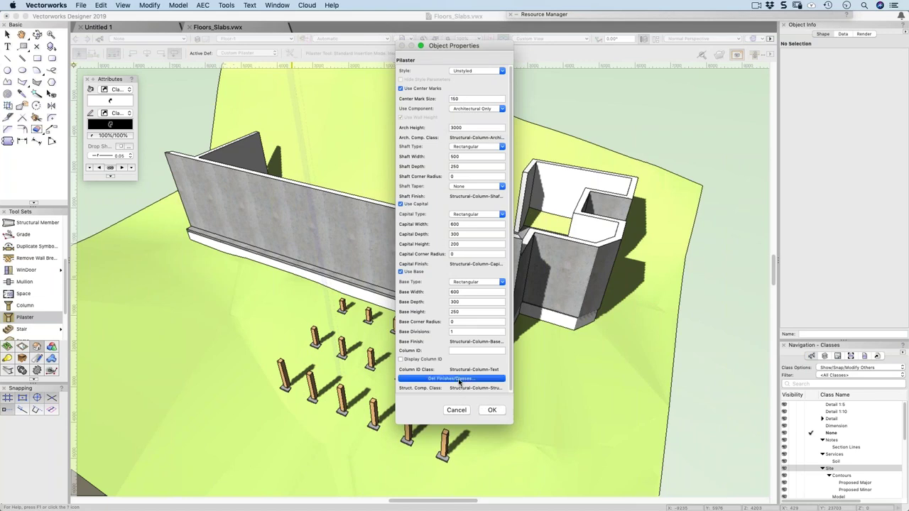
left_click(346, 131)
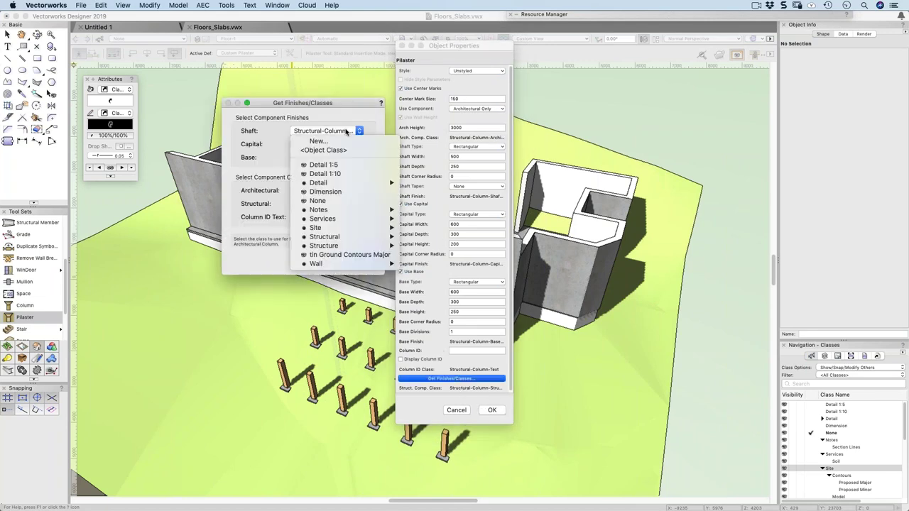
left_click(346, 131)
key("Return")
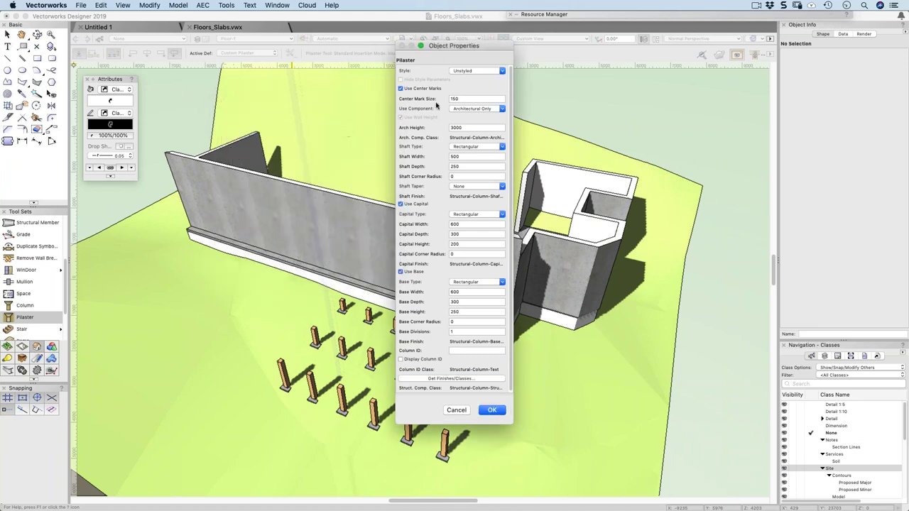
left_click(470, 187)
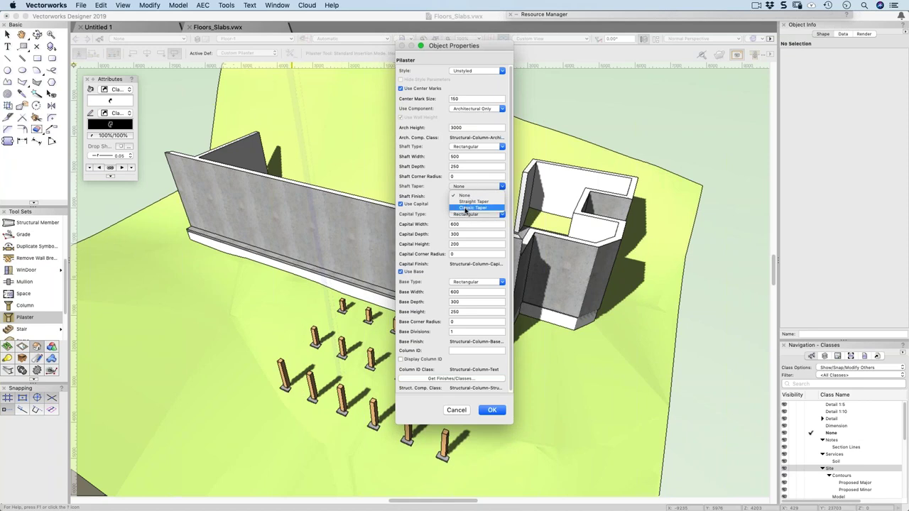
left_click(443, 133)
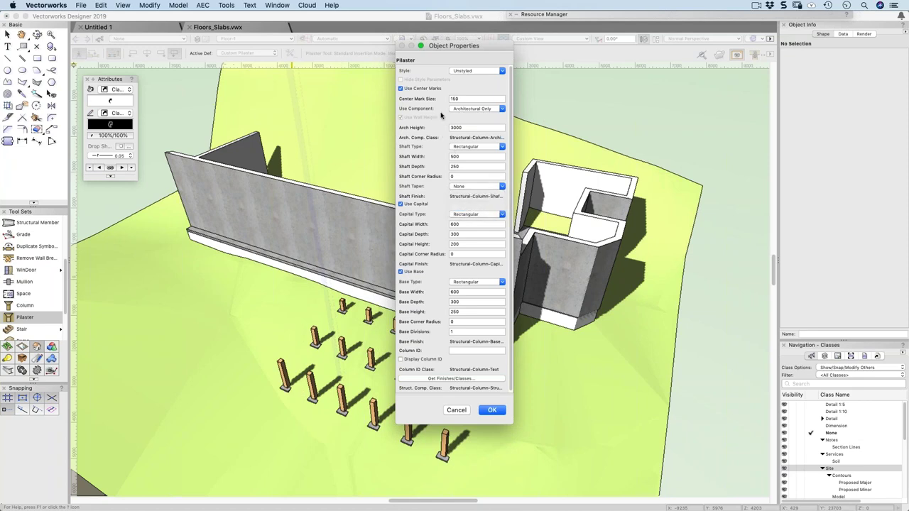
left_click(486, 411)
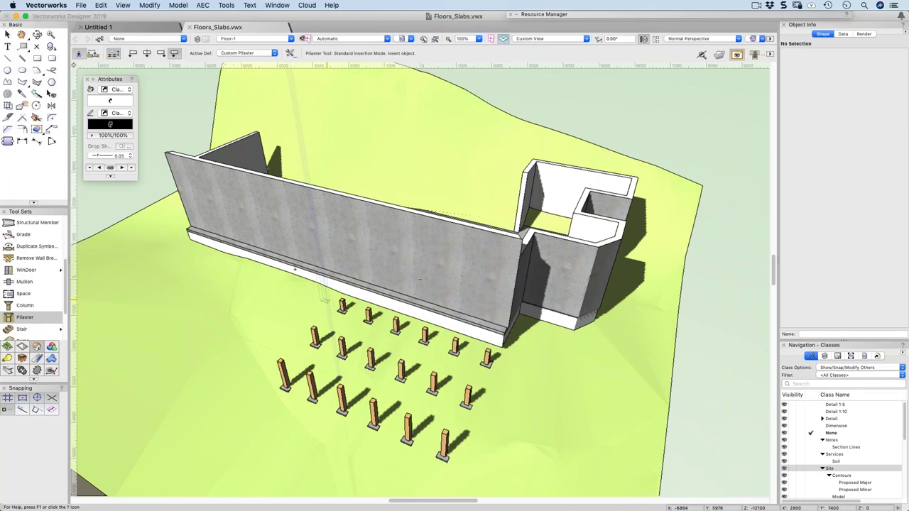
Try inserting a pilaster in the long wall in the 3D view, check it in Top/Plan and delete it
left_click(274, 268)
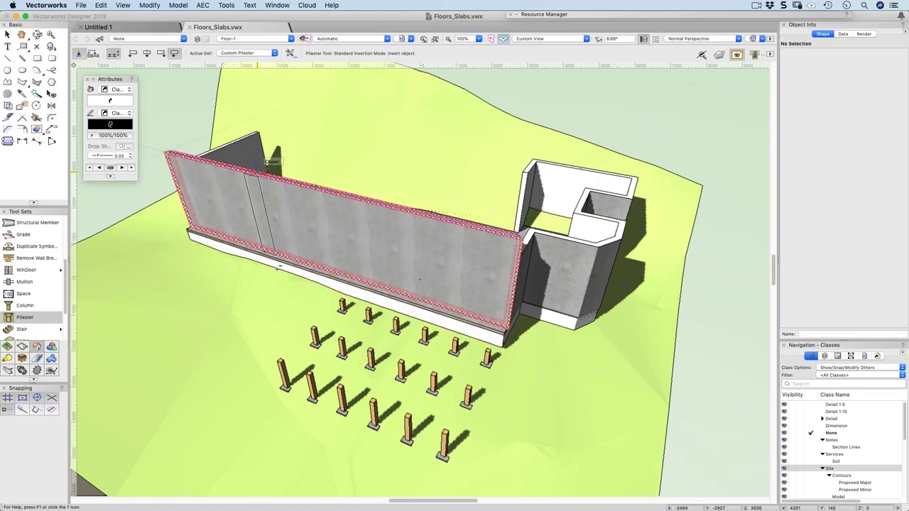
left_click(419, 279)
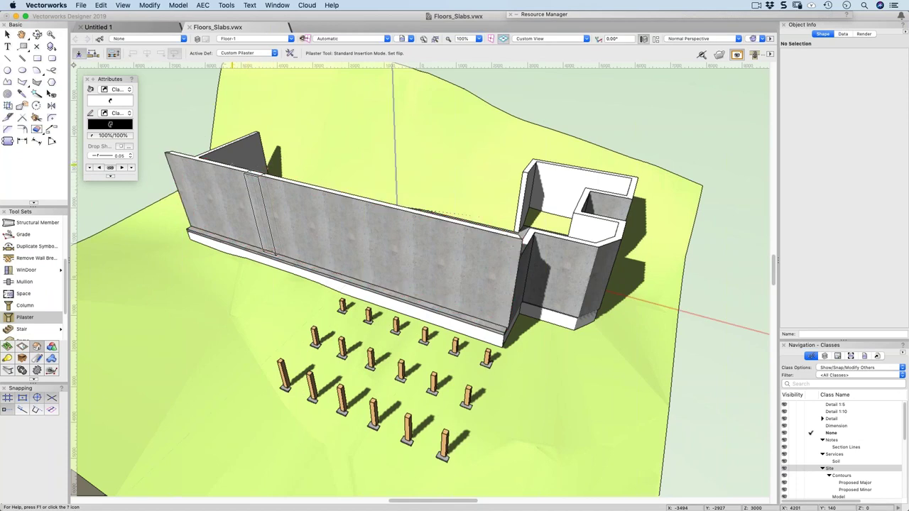
left_click(419, 279)
key("x")
key("super+5")
scroll(420, 284, "up", 4)
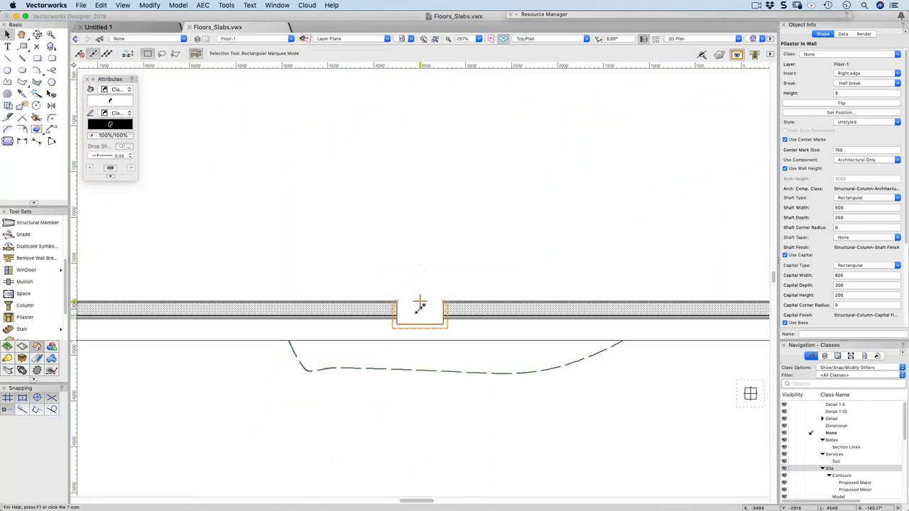
key("Delete")
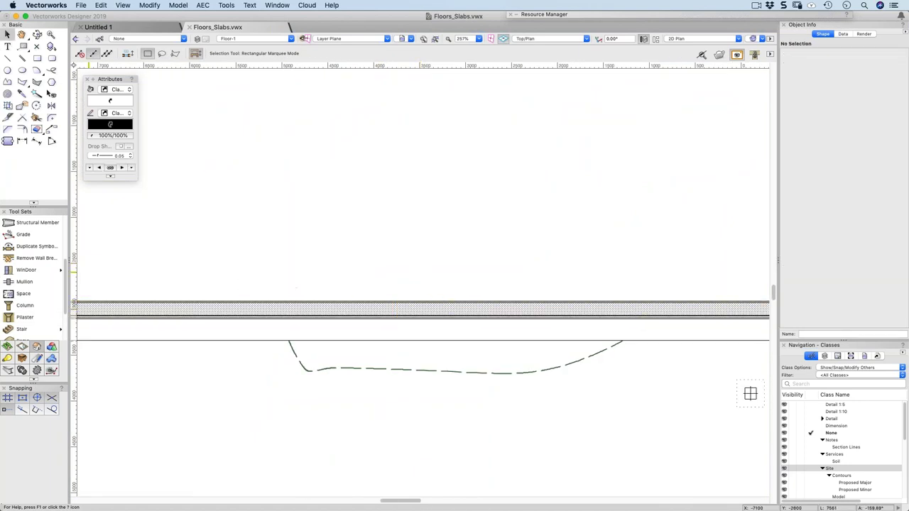
Insert two pilasters beside each other on the long wall's outer face in plan, and show them in Right Isometric view
left_click(25, 317)
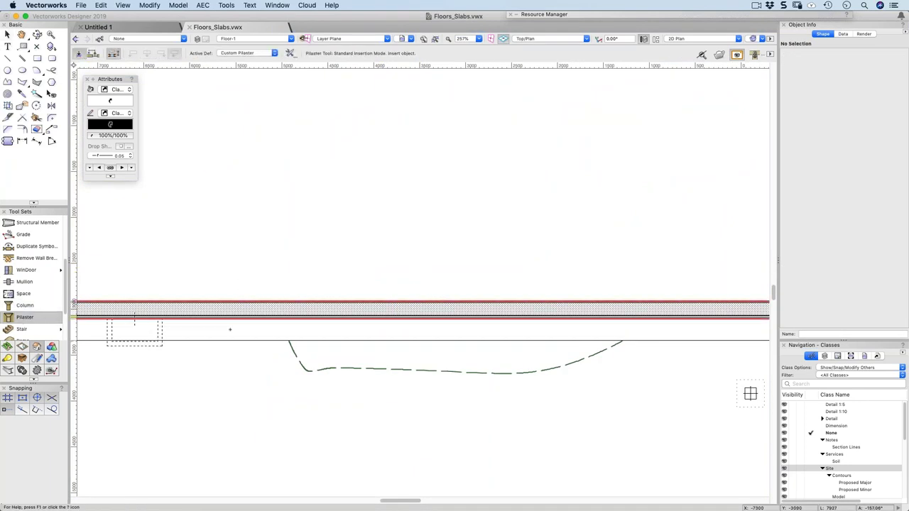
left_click(244, 317)
left_click(247, 279)
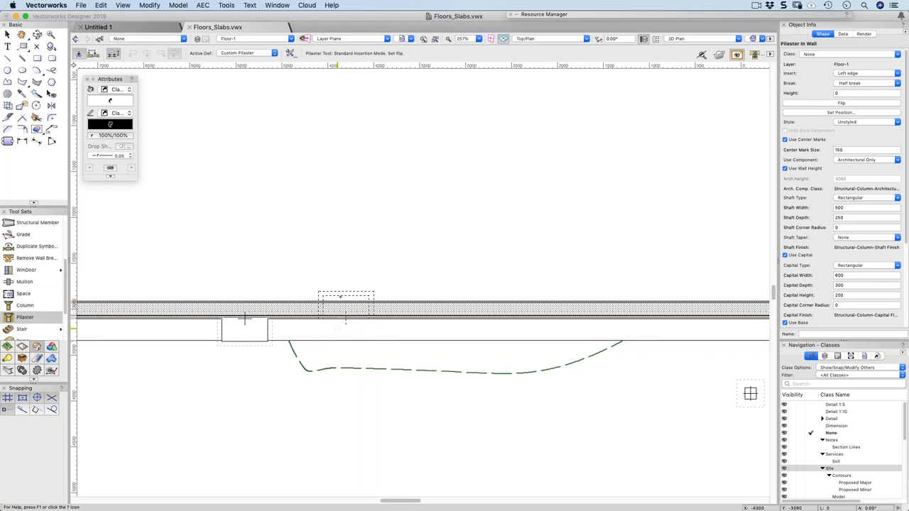
left_click(343, 259)
scroll(376, 235, "down", 3)
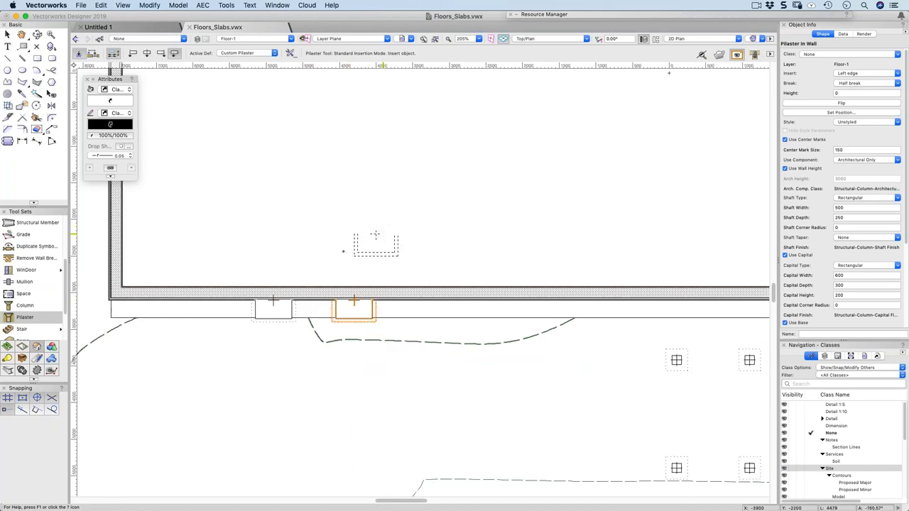
key("x")
left_click_drag(222, 292, 241, 264)
key("3")
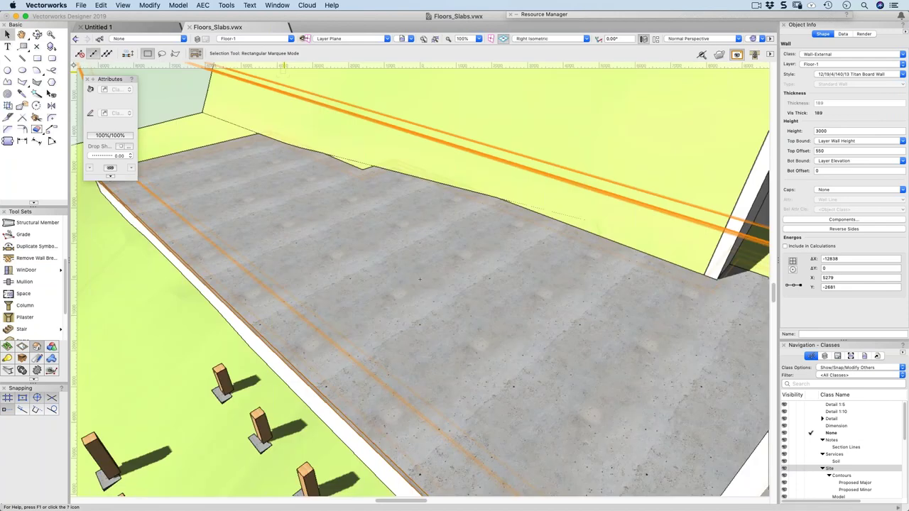
scroll(383, 284, "down", 5)
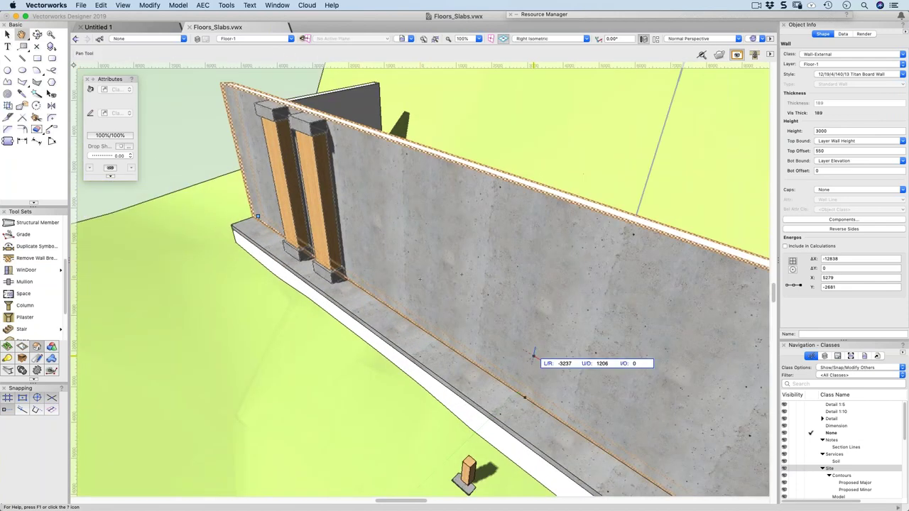
Try the long concrete wall at a height of 1200, and set its height to 2400
double_click(832, 132)
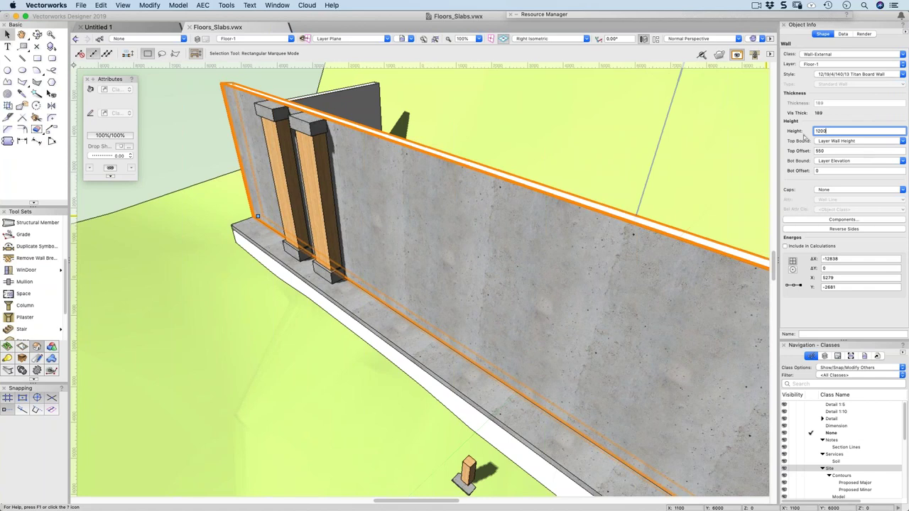
type("1200")
key("Return")
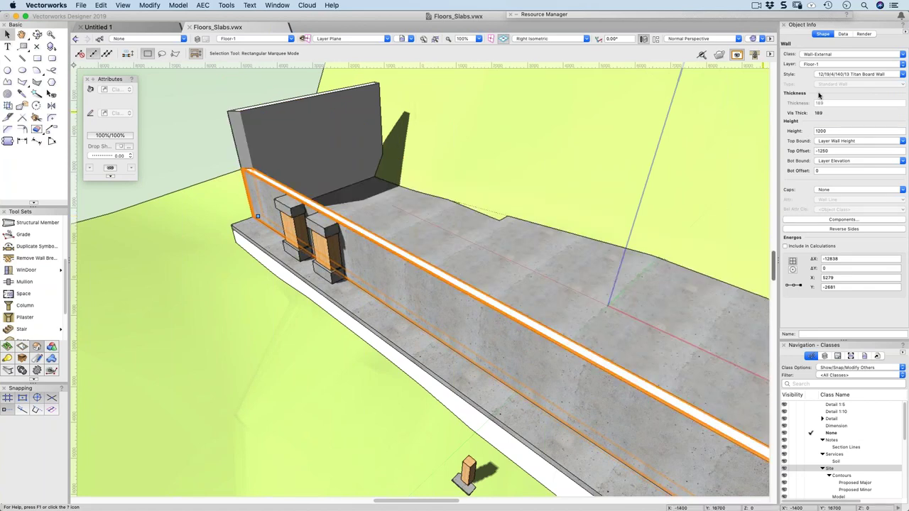
double_click(828, 131)
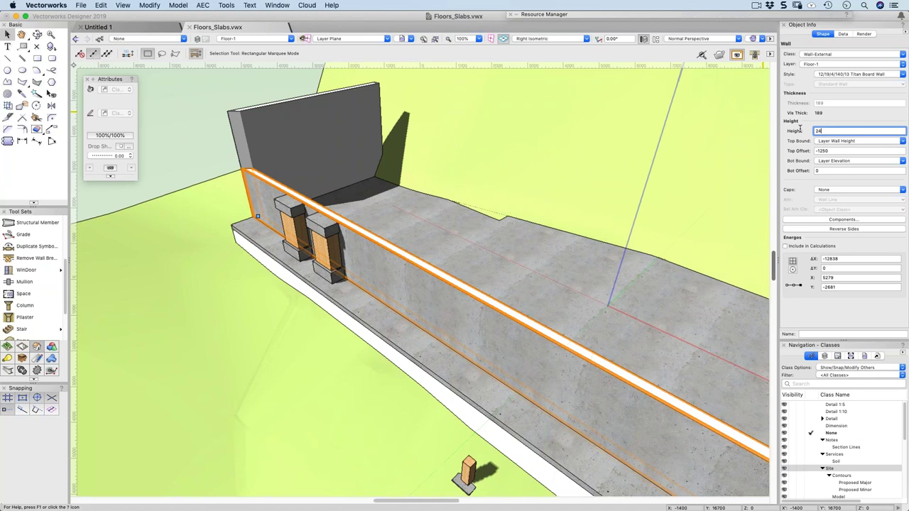
key("Return")
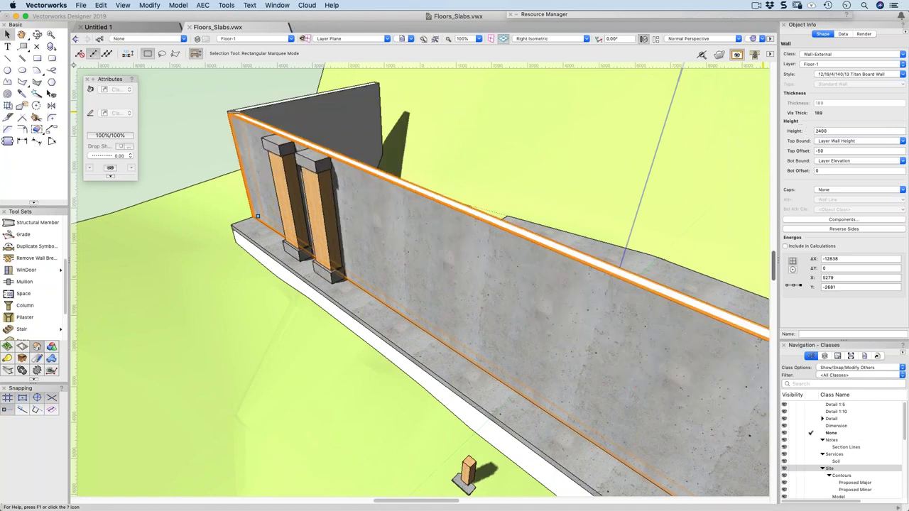
Turn off the capital and the base of the second pilaster, farther from the wall's corner
middle_click_drag(513, 231, 485, 259)
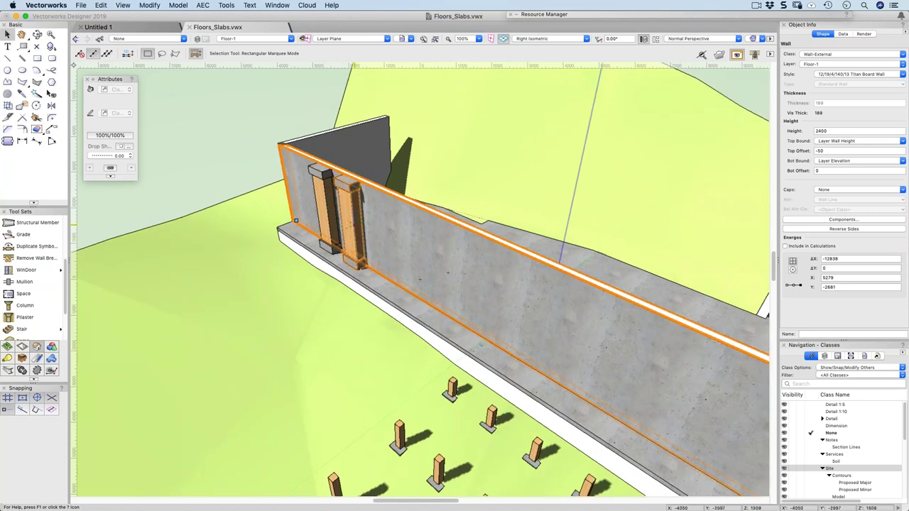
left_click(350, 220)
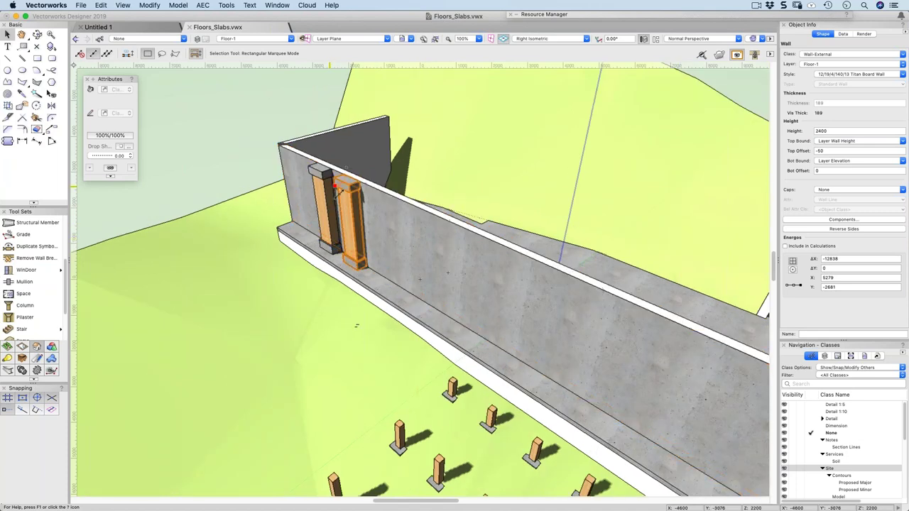
scroll(816, 234, "down", 3)
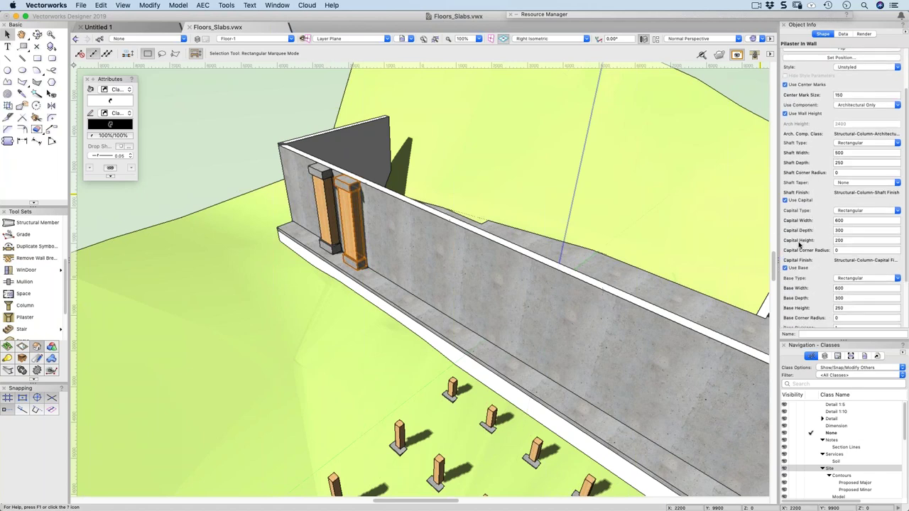
left_click(784, 200)
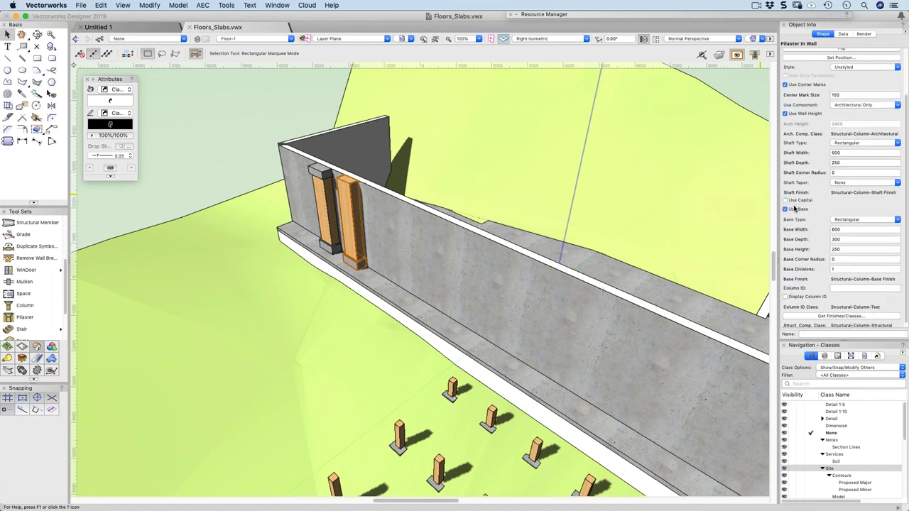
left_click(786, 210)
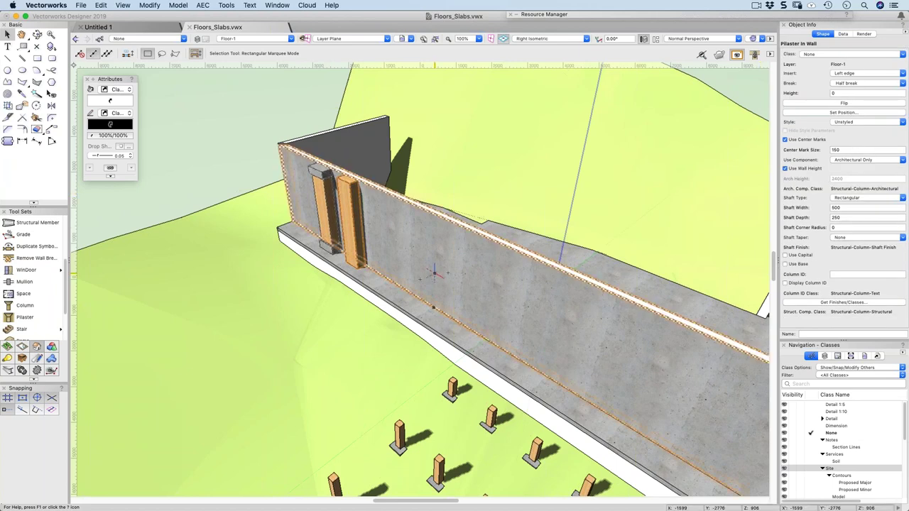
Set the second pilaster's shaft finish to the Wall-Component-Cladding class and deselect the pilaster
left_click(843, 303)
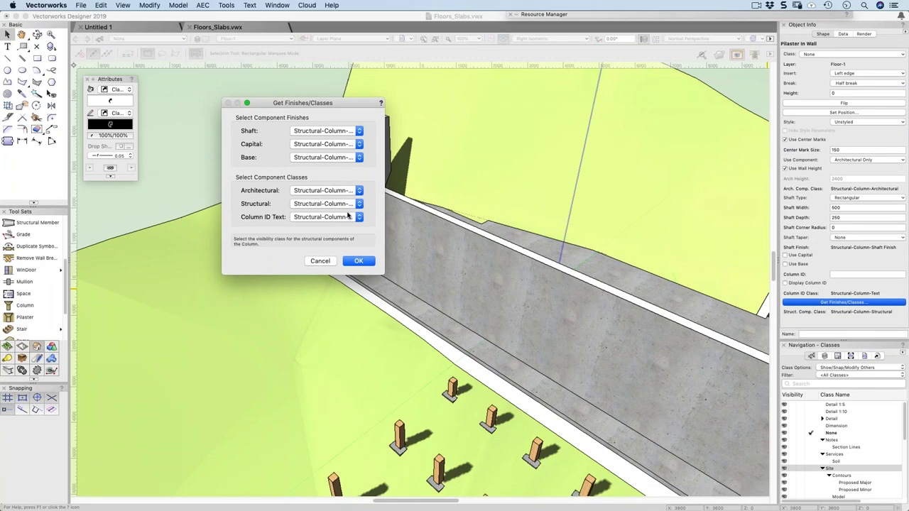
left_click(341, 133)
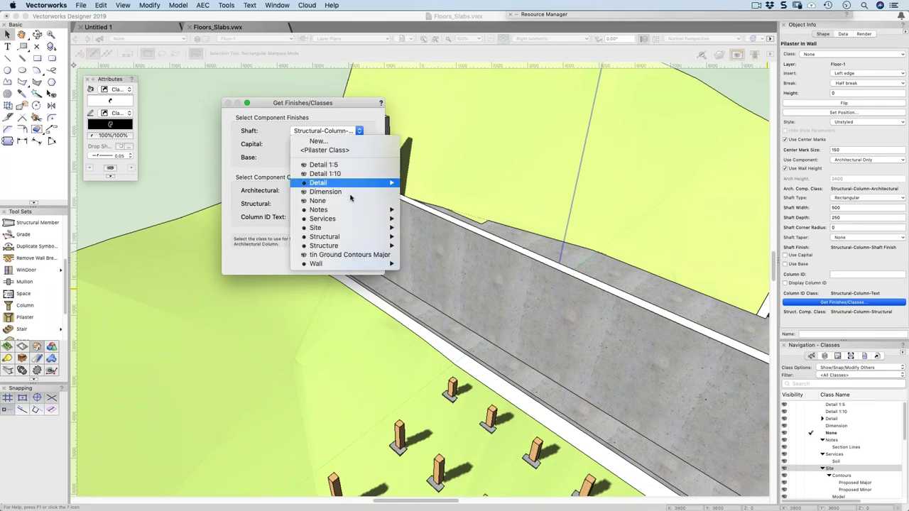
mouse_move(349, 247)
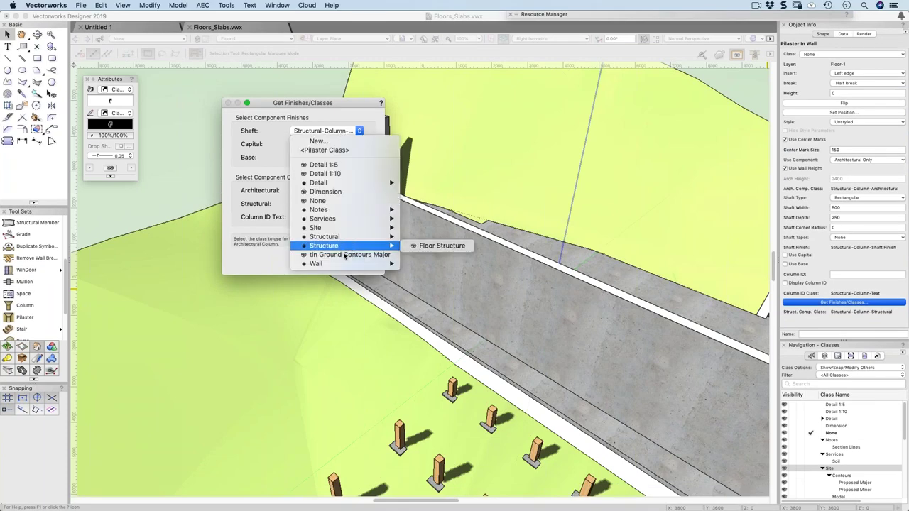
mouse_move(339, 265)
mouse_move(439, 264)
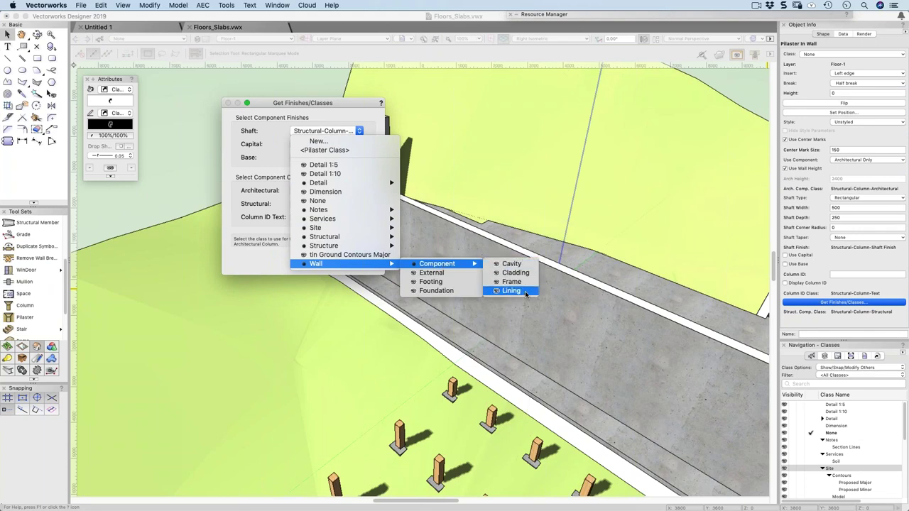
left_click(515, 273)
left_click(359, 260)
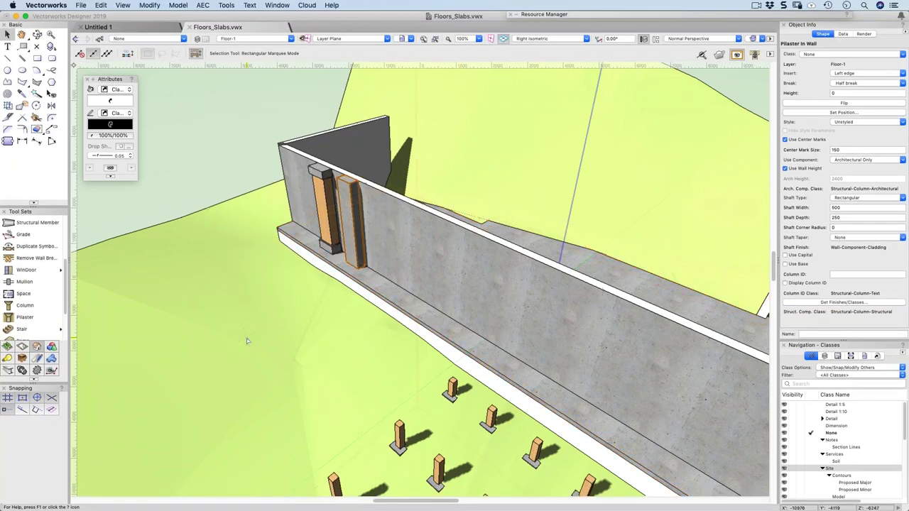
left_click(246, 340)
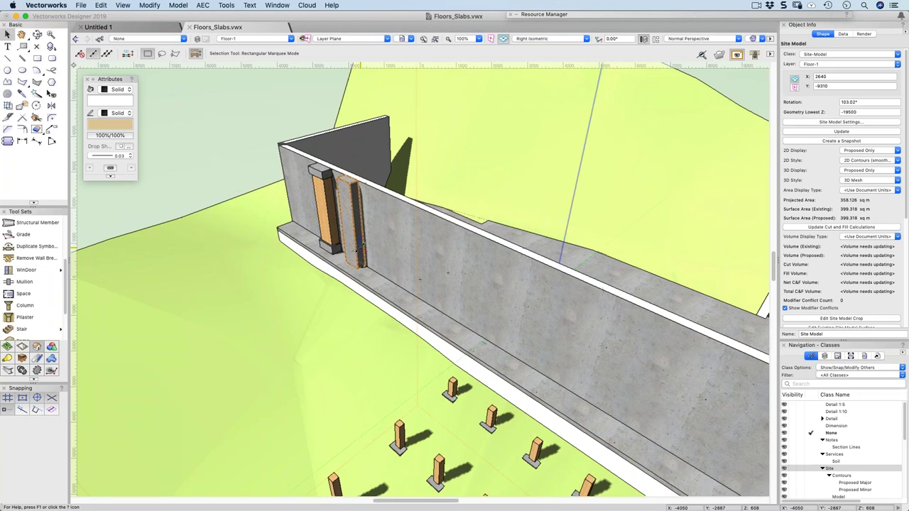
In Top/Plan, assign the second pilaster to the Wall-Component-Frame class
key("super+5")
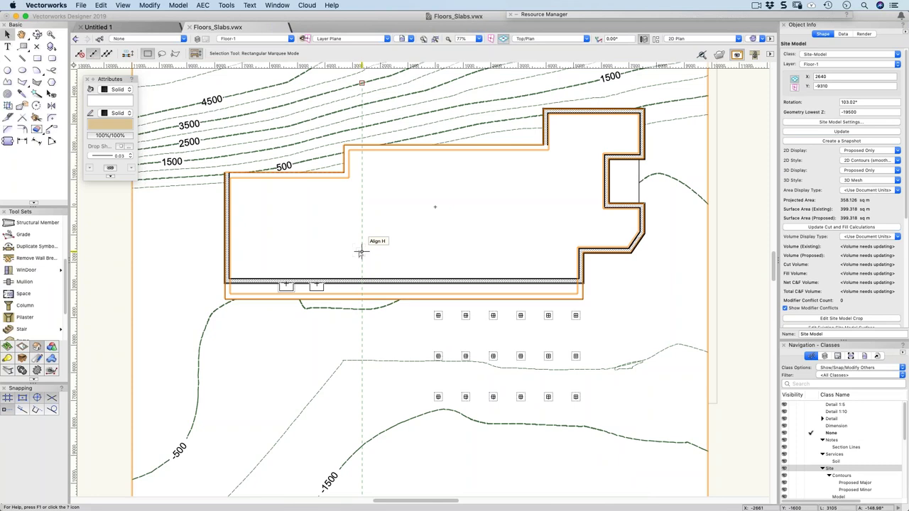
scroll(358, 291, "up", 5)
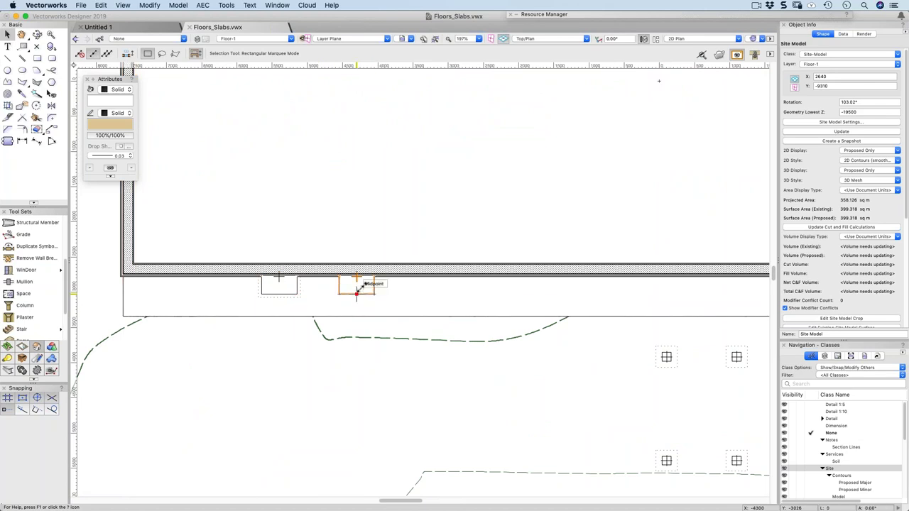
left_click(357, 290)
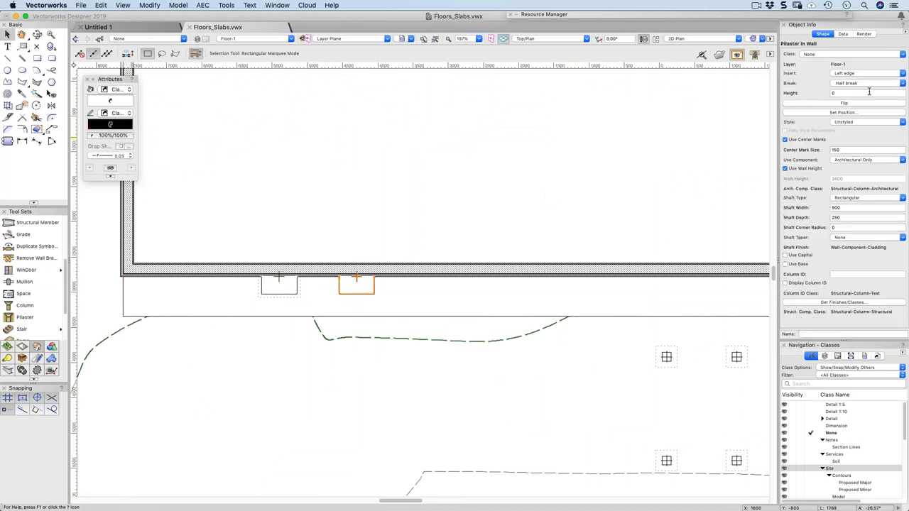
left_click(817, 54)
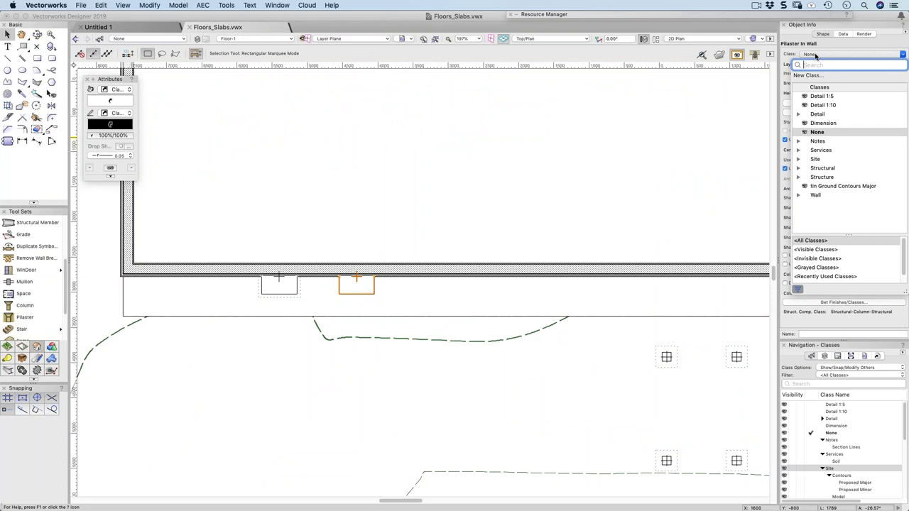
left_click(798, 195)
left_click(806, 202)
scroll(827, 206, "down", 3)
left_click(832, 195)
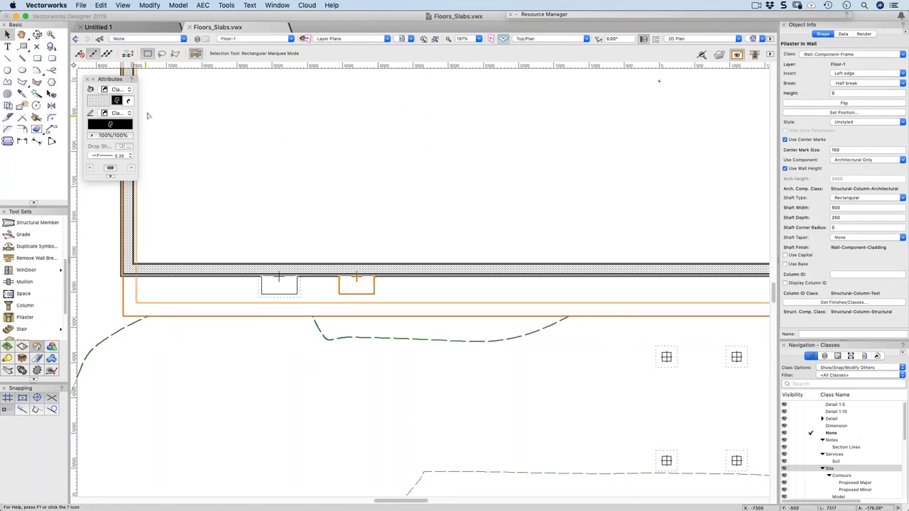
scroll(364, 265, "down", 1)
scroll(363, 264, "down", 2)
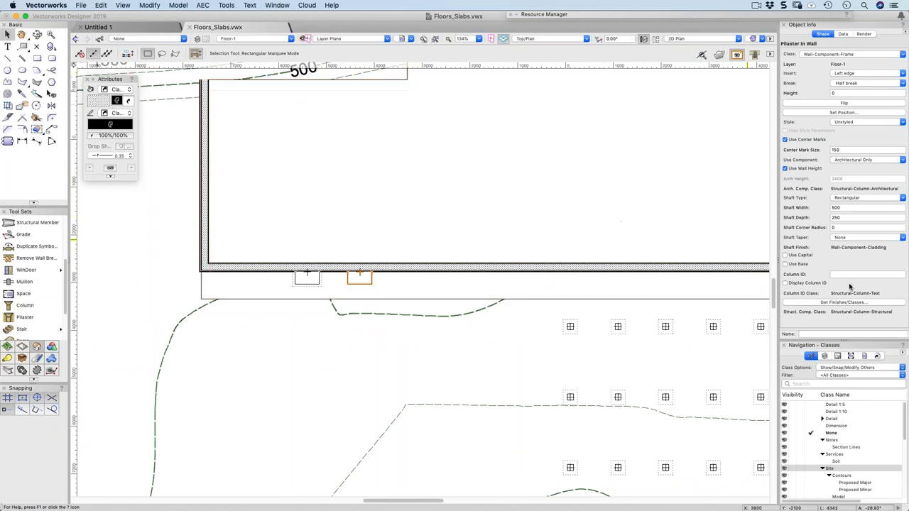
scroll(553, 234, "down", 5)
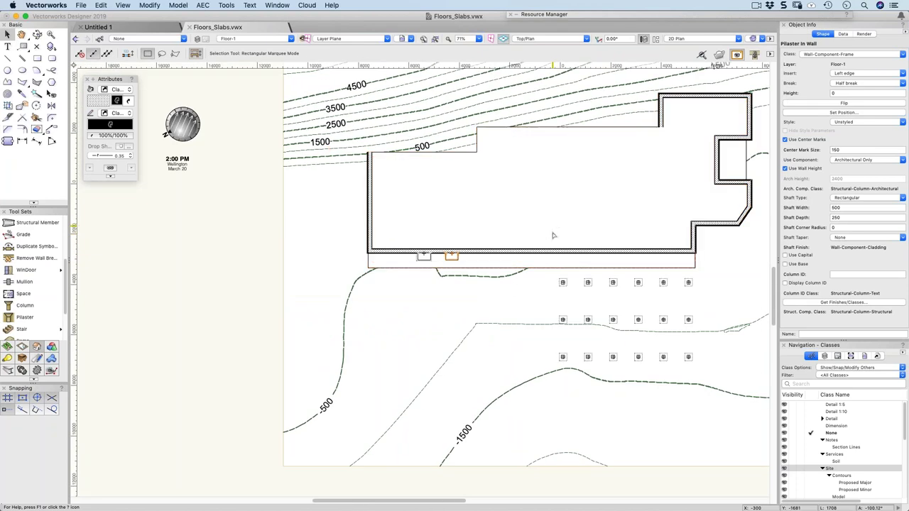
Return to the Right Isometric view and insert a third pilaster near the middle of the long wall's outer face
key("3")
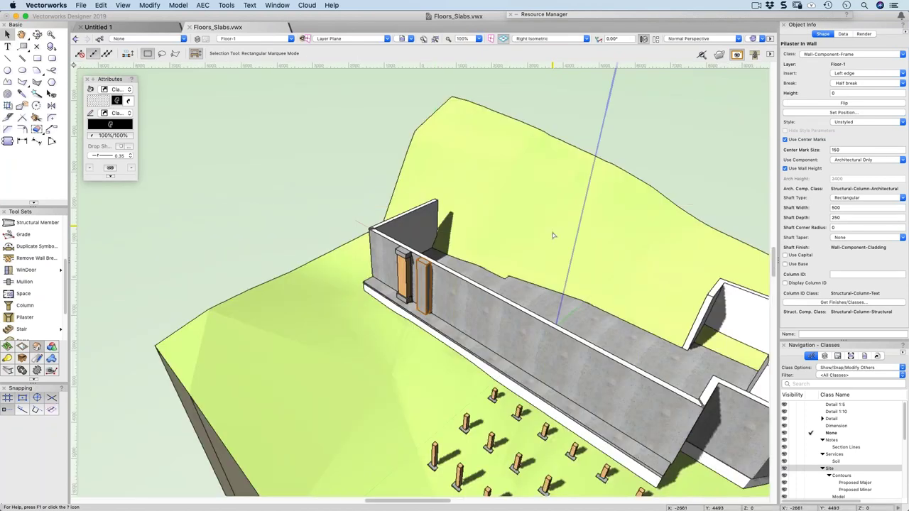
scroll(544, 236, "down", 3)
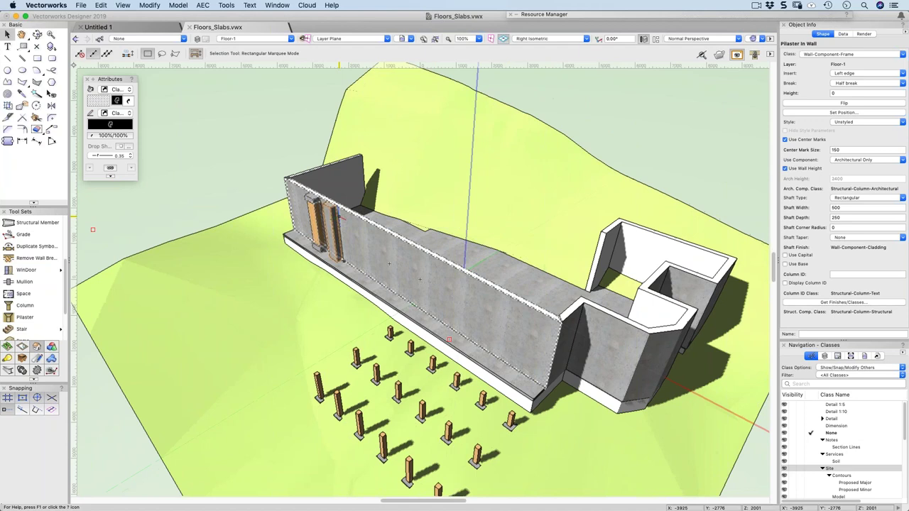
left_click(23, 318)
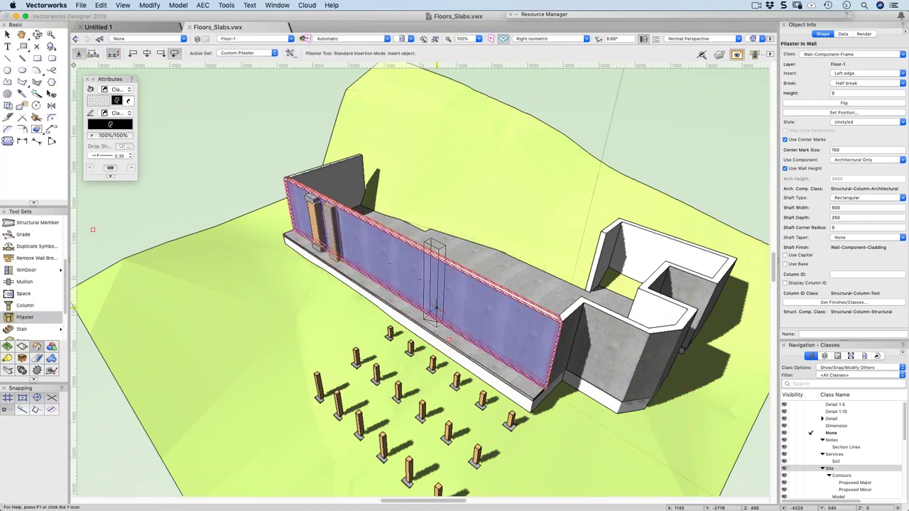
left_click(441, 315)
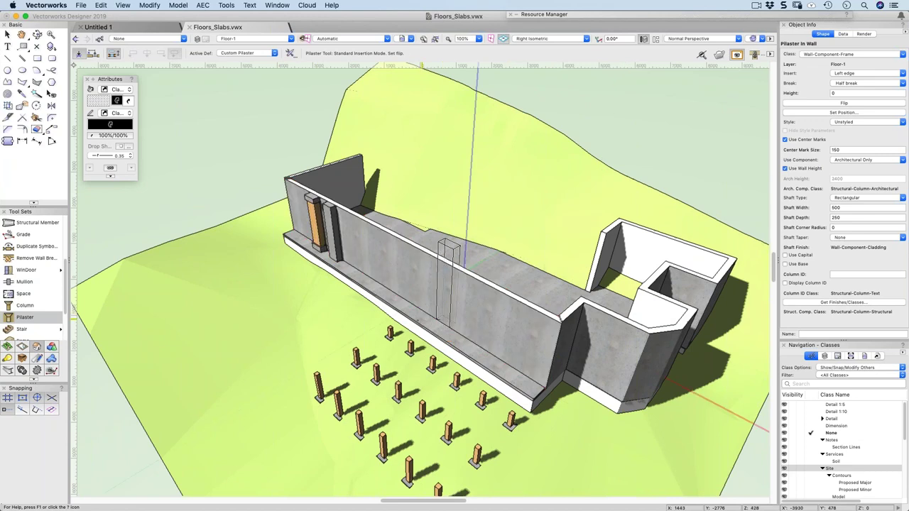
left_click(467, 294)
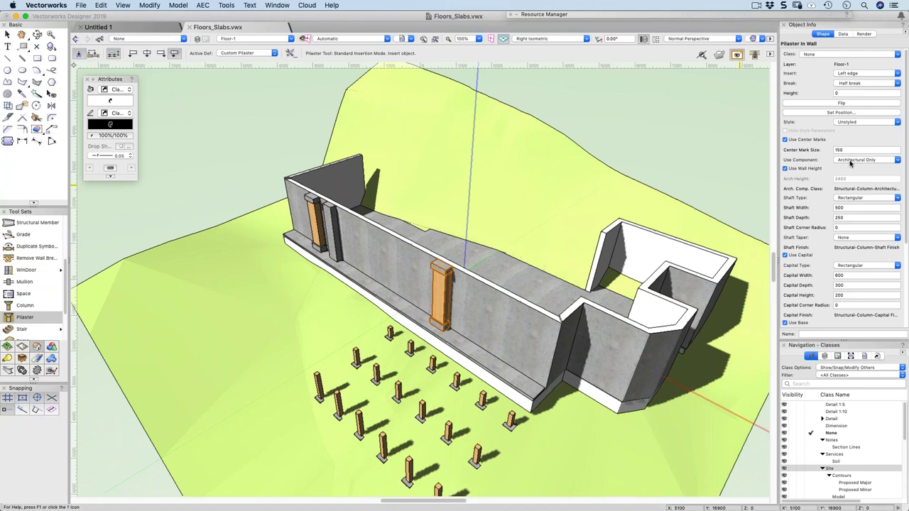
Turn off the third pilaster's capital and base, and set its shaft finish to the Wall-Component-Cladding class
left_click(785, 255)
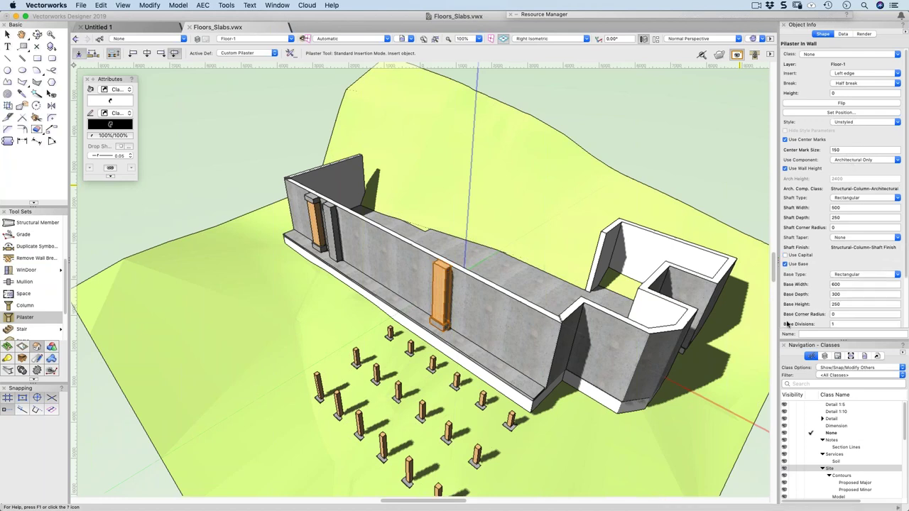
left_click(795, 264)
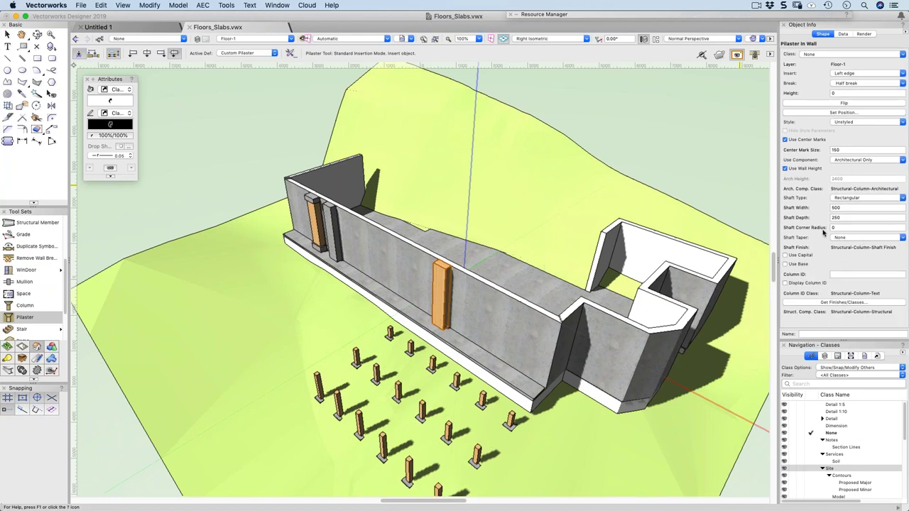
left_click(823, 303)
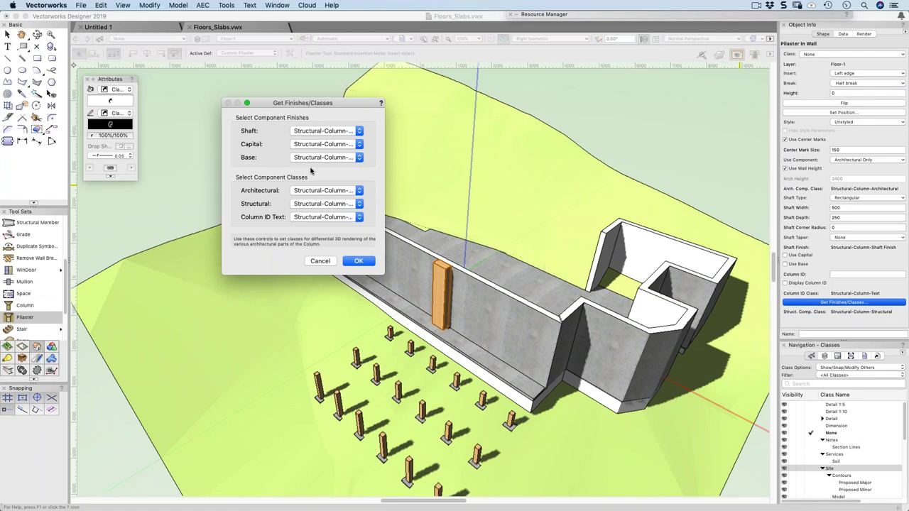
left_click(323, 131)
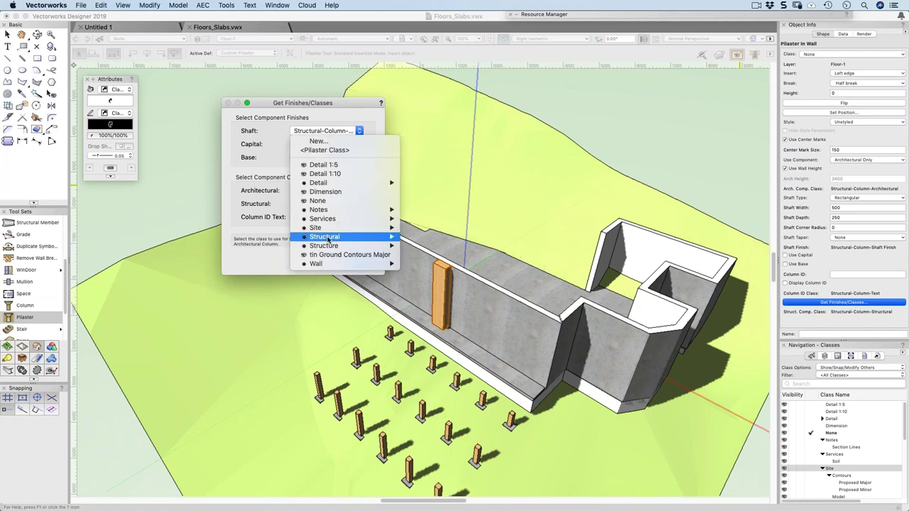
mouse_move(330, 246)
mouse_move(335, 264)
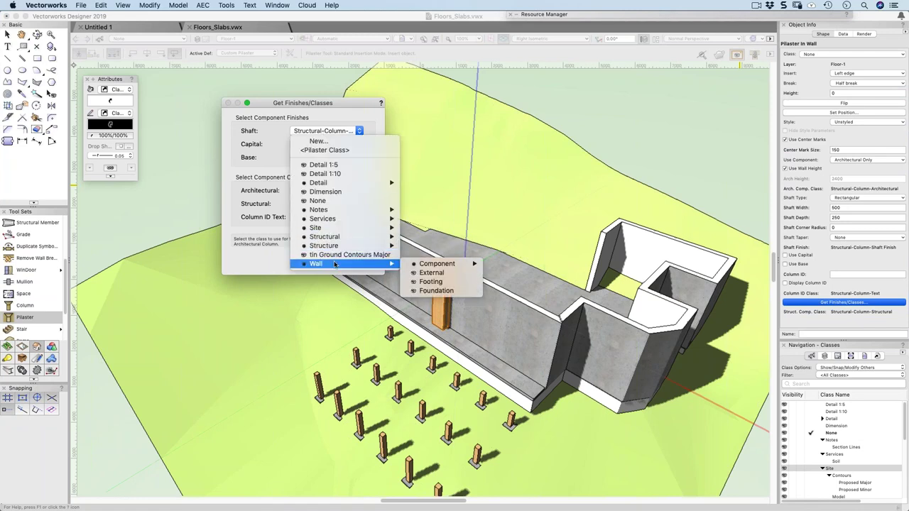
mouse_move(446, 264)
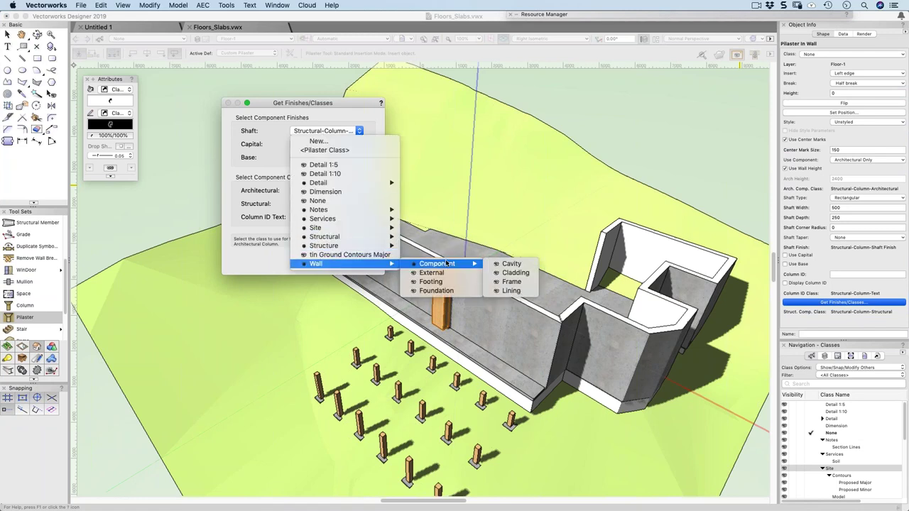
left_click(508, 276)
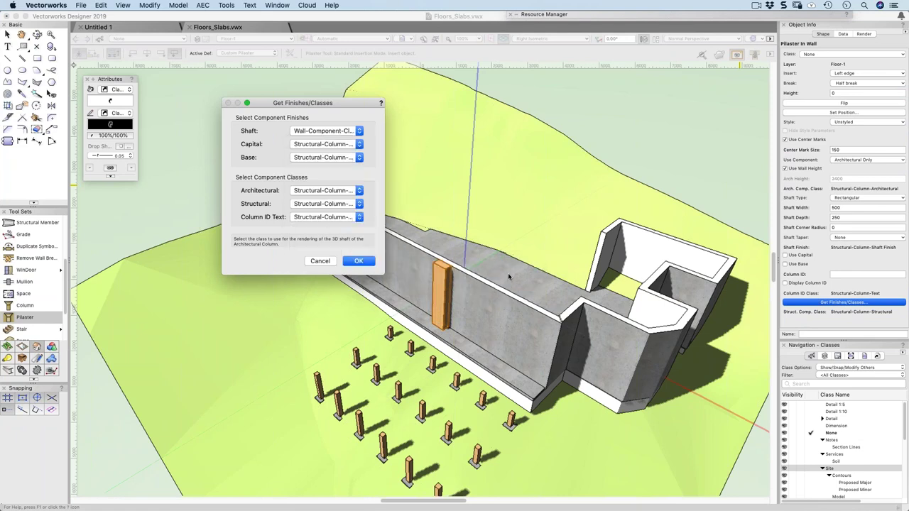
left_click(359, 261)
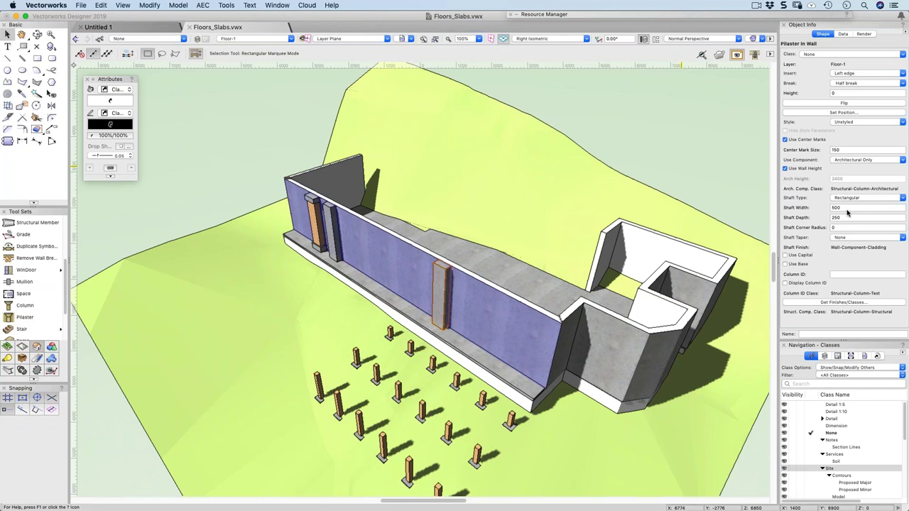
Set the third pilaster's shaft width to 1200, turn off its use of the wall height, and set its architectural height to 3500
left_click(846, 208)
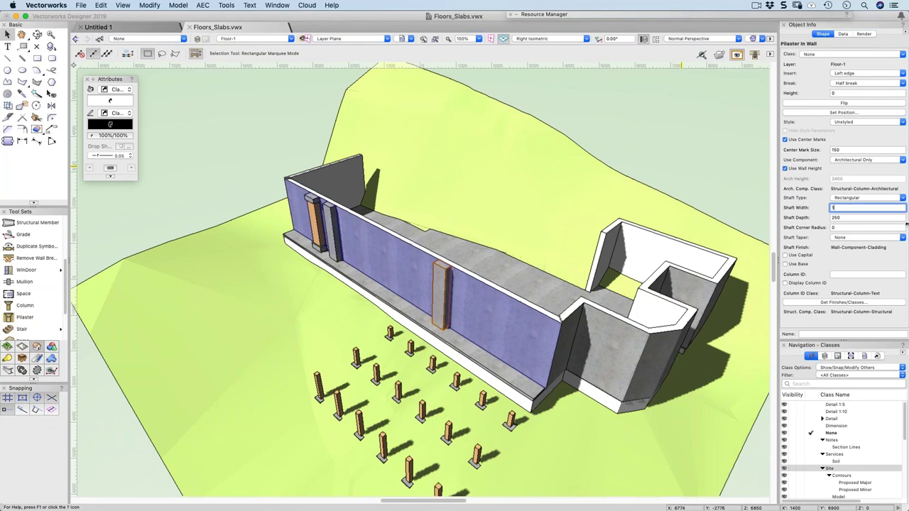
key("Tab")
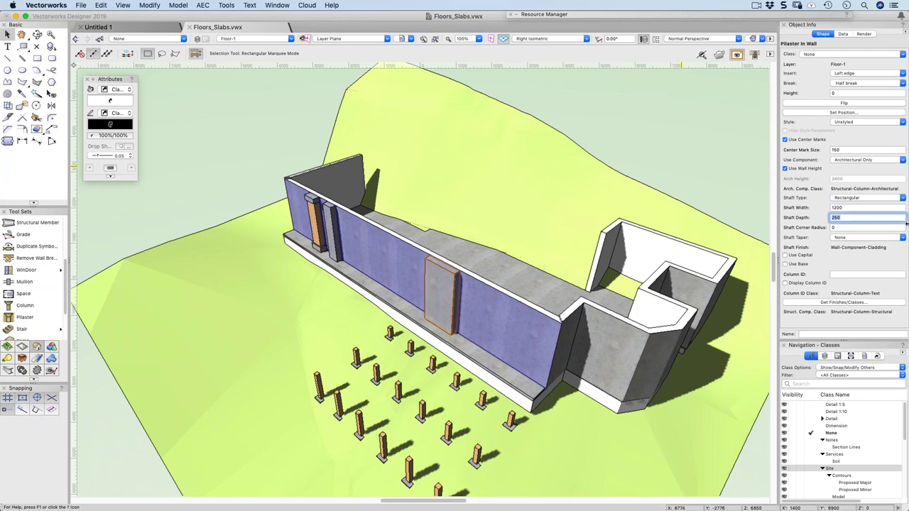
left_click(809, 168)
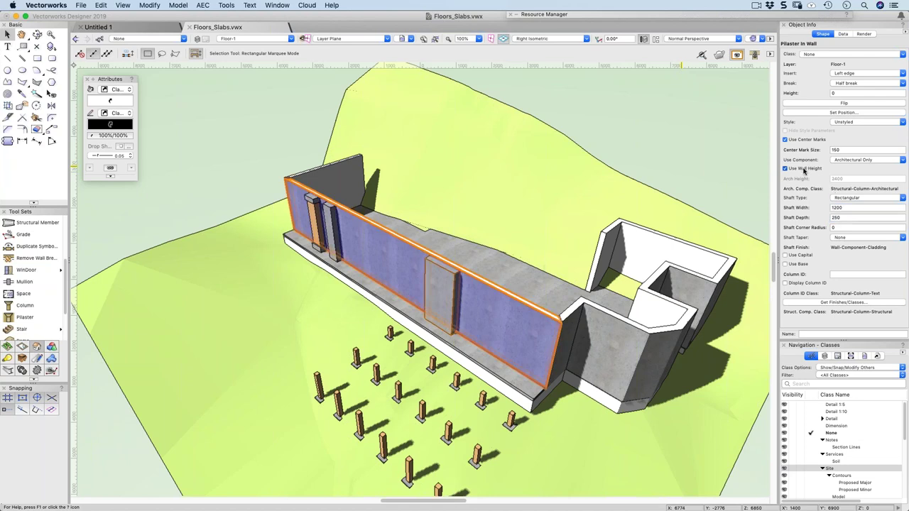
double_click(850, 177)
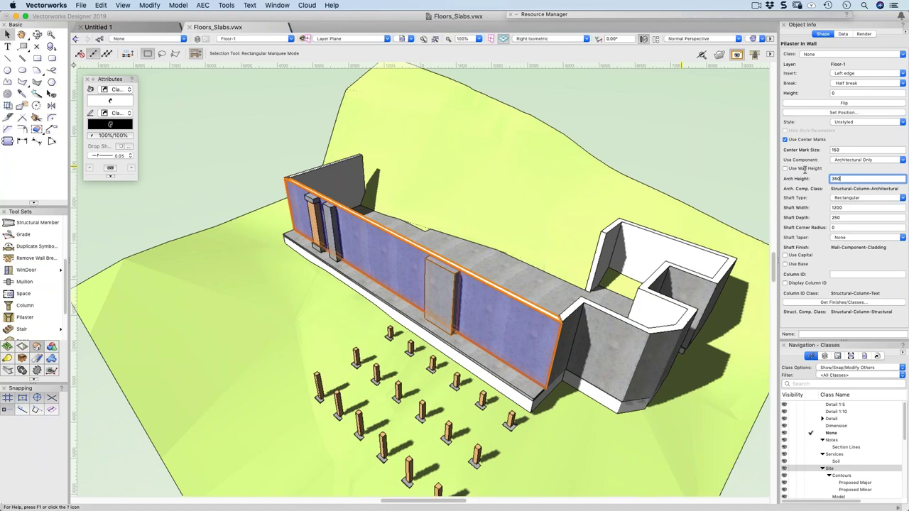
key("Return")
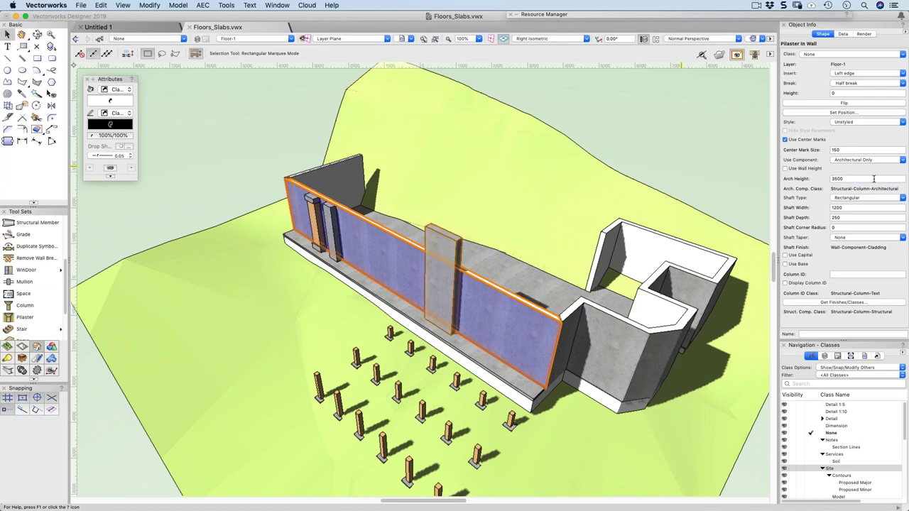
Give the third pilaster's shaft a straight taper with a shaft depth of 600 and a taper width of 600
left_click(848, 239)
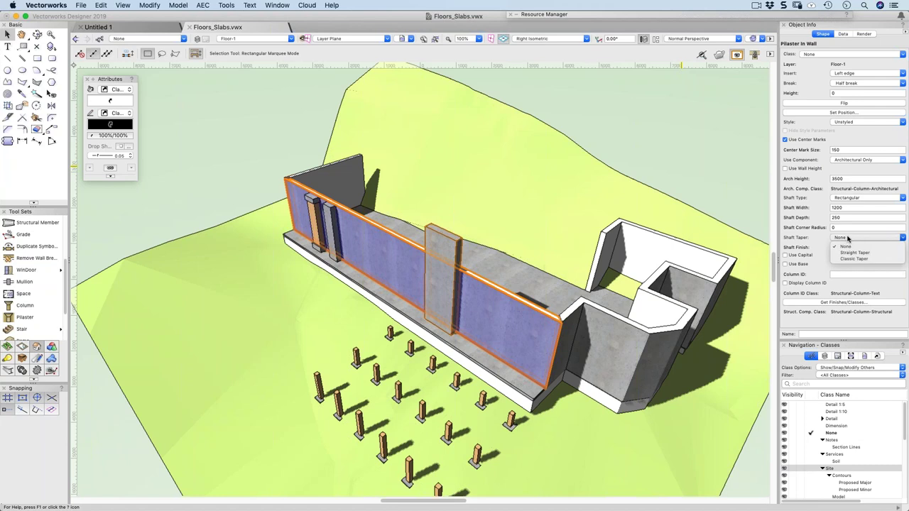
left_click(849, 254)
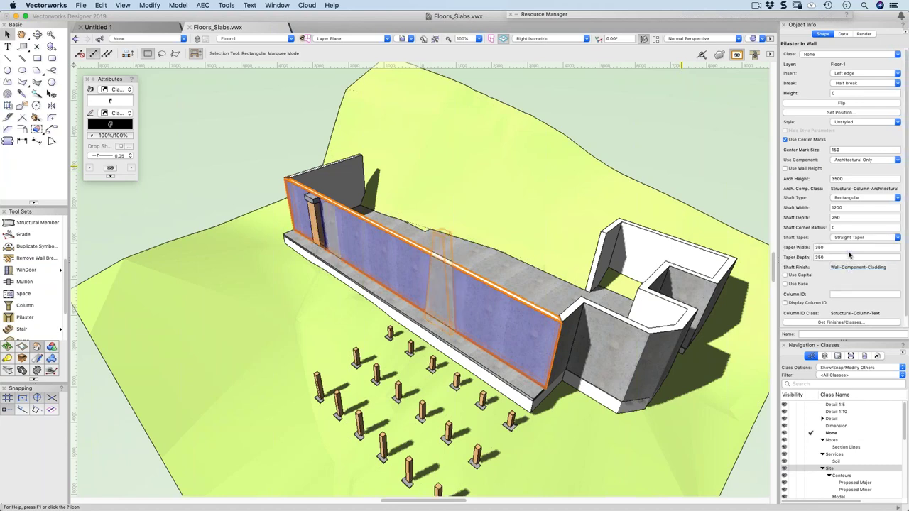
left_click(842, 216)
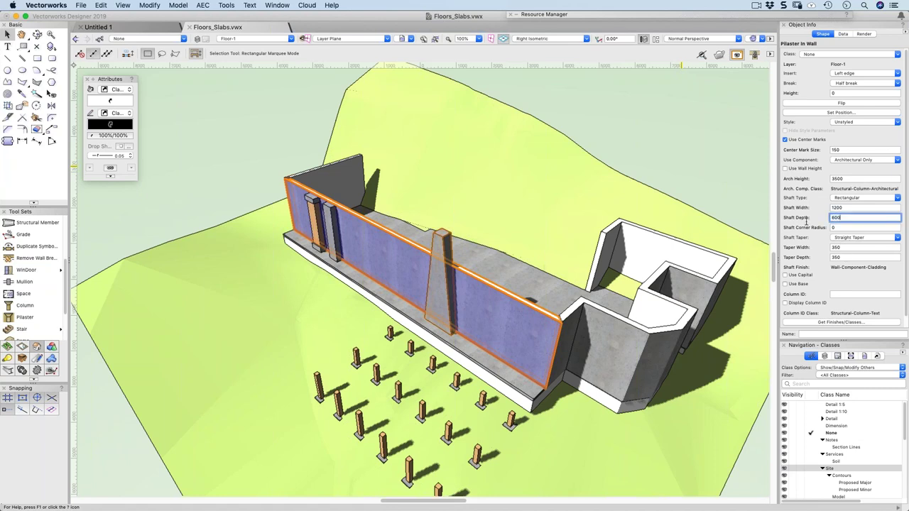
type("600")
key("Return")
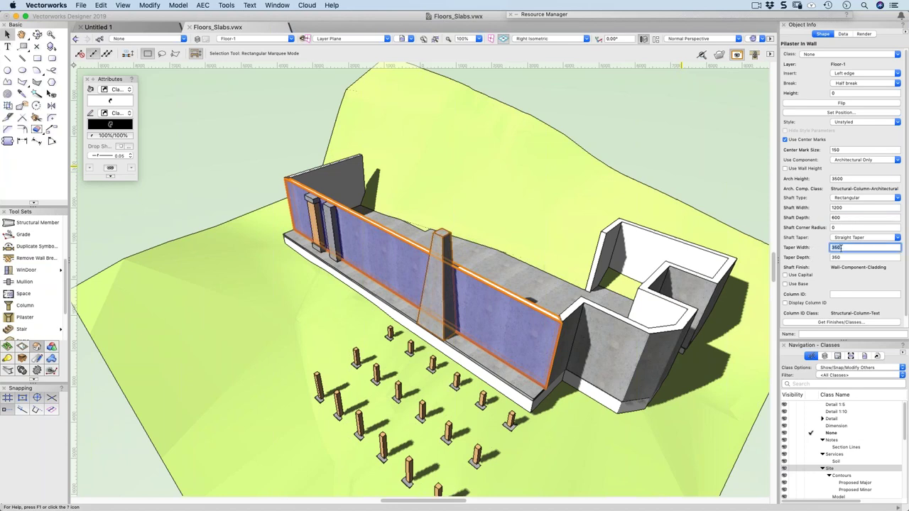
type("600")
key("Tab")
Examine the tapered pilaster from a low view of the wall's outer face and try to move it along the wall
key("shift+c")
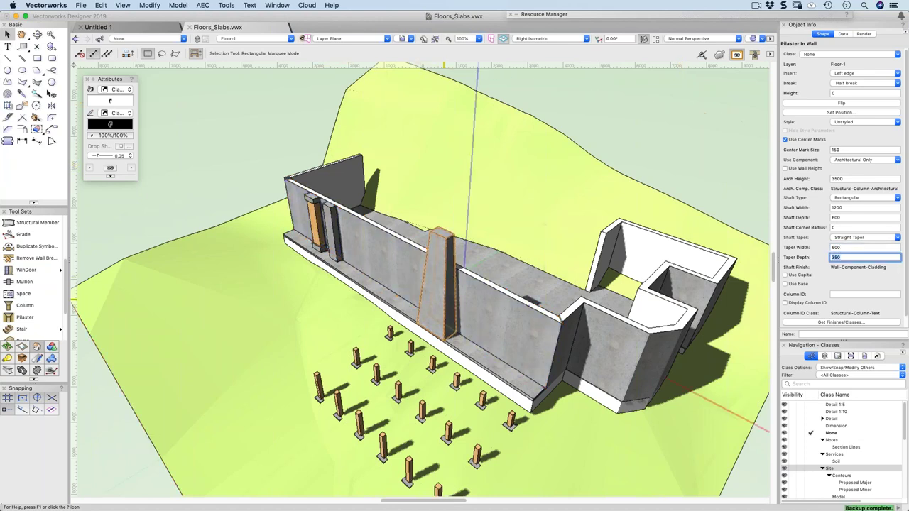
left_click_drag(448, 291, 419, 279)
key("x")
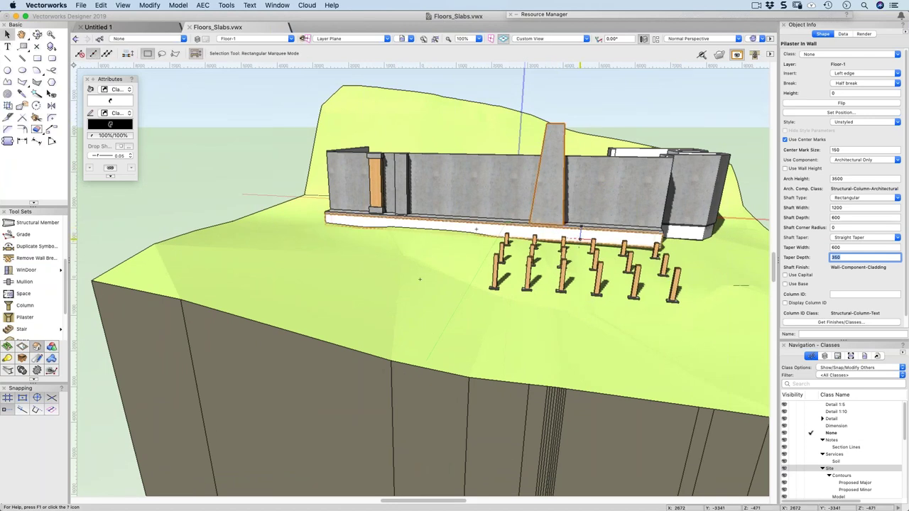
type("0")
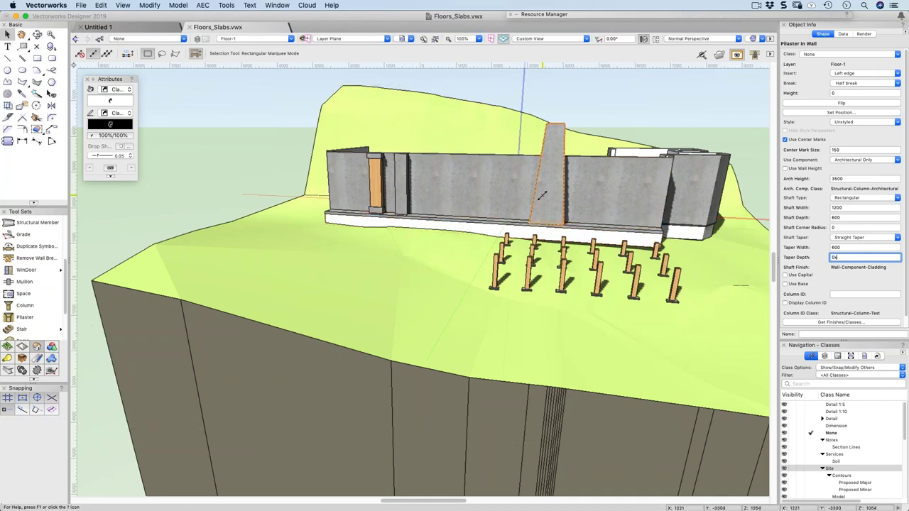
key("Return")
left_click(469, 203)
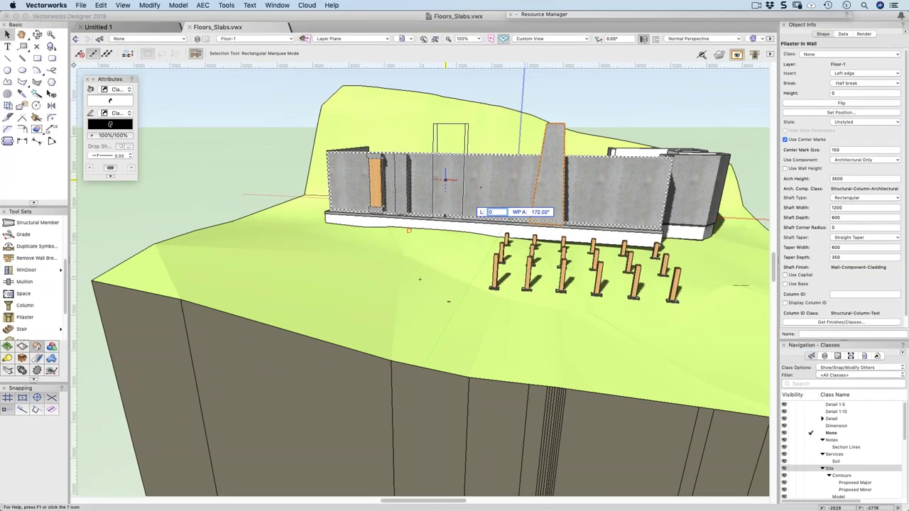
Switch to Top/Plan and select the second pilaster on the long wall
key("super+5")
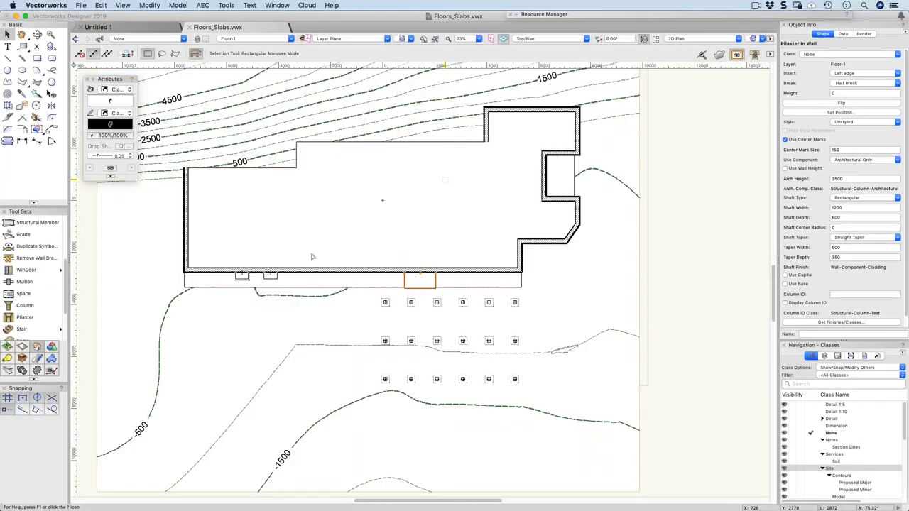
scroll(380, 210, "up", 5)
left_click(400, 199)
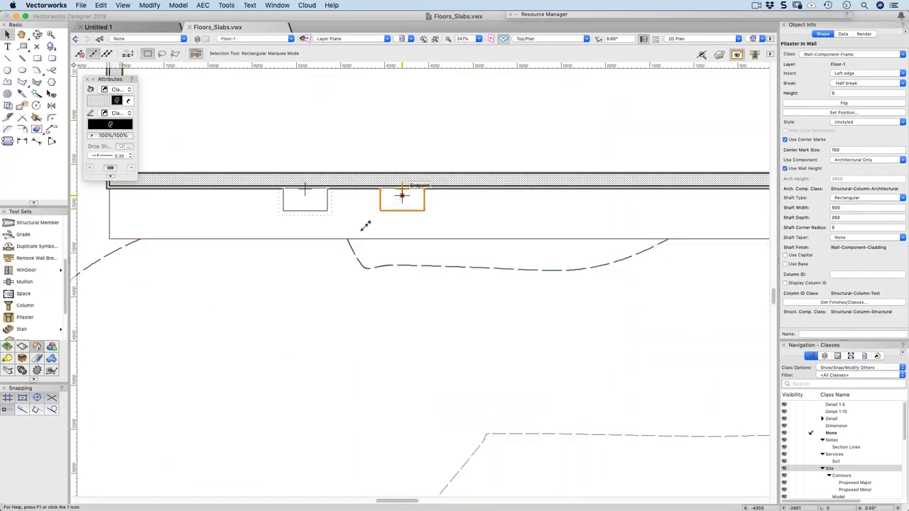
Try to duplicate the selected pilaster along the wall with the Duplicate Symbol in Wall tool
scroll(62, 269, "up", 5)
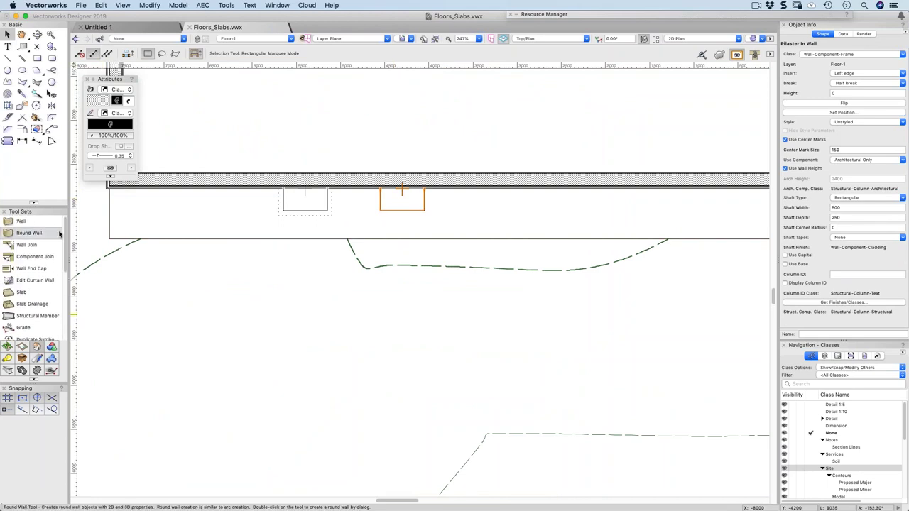
scroll(64, 254, "down", 1)
scroll(42, 274, "down", 3)
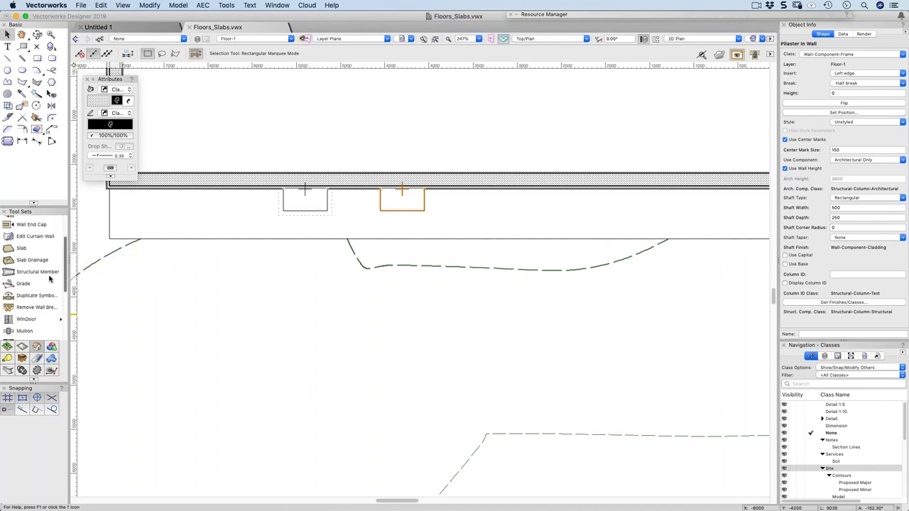
left_click(21, 294)
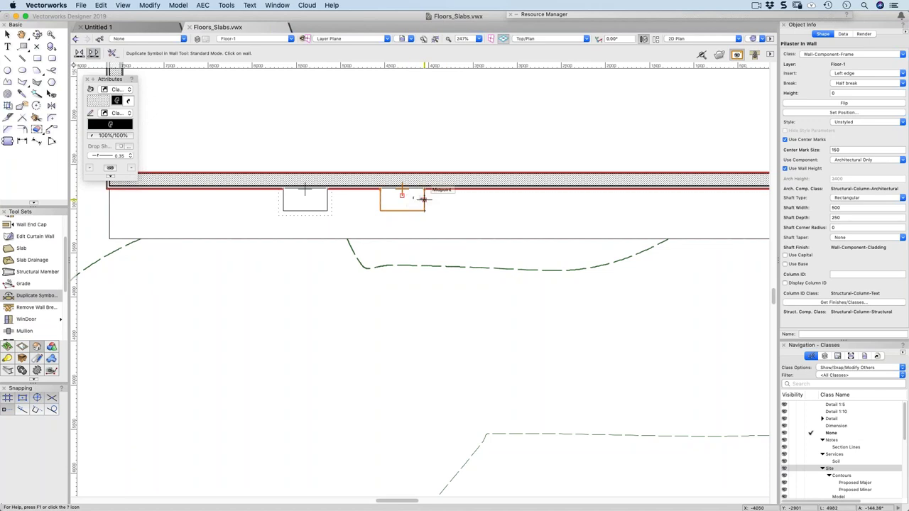
left_click(402, 190)
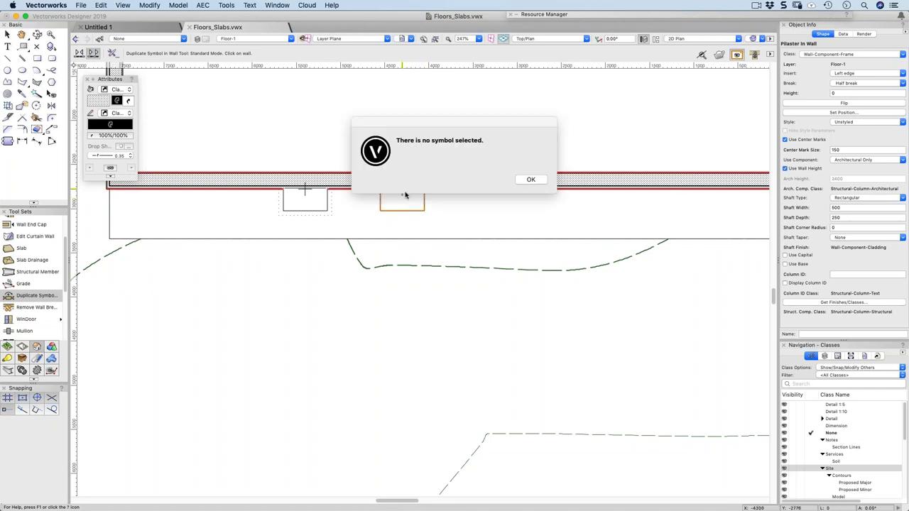
key("Return")
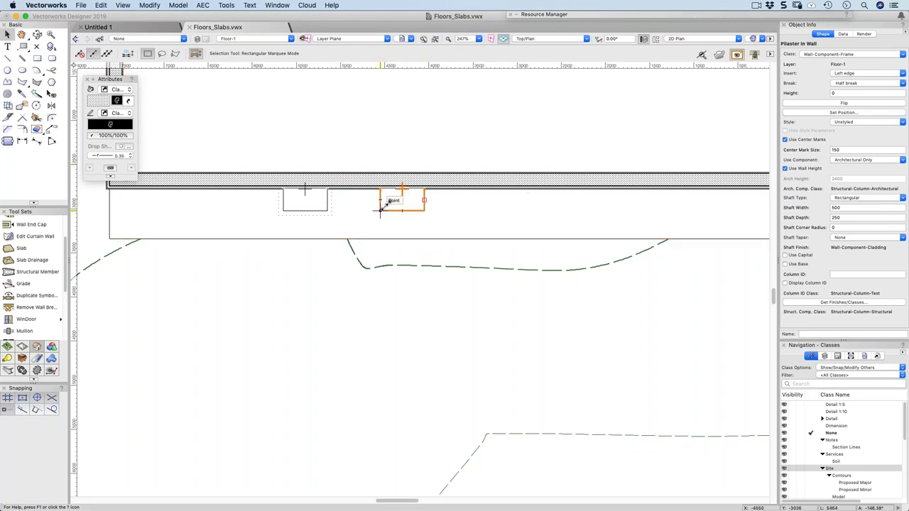
scroll(227, 184, "down", 2)
scroll(226, 184, "up", 2)
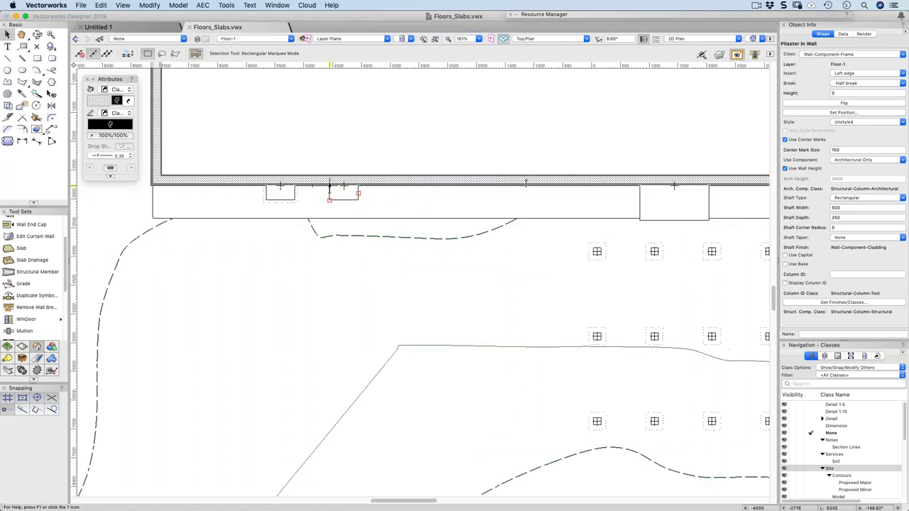
scroll(231, 186, "down", 3)
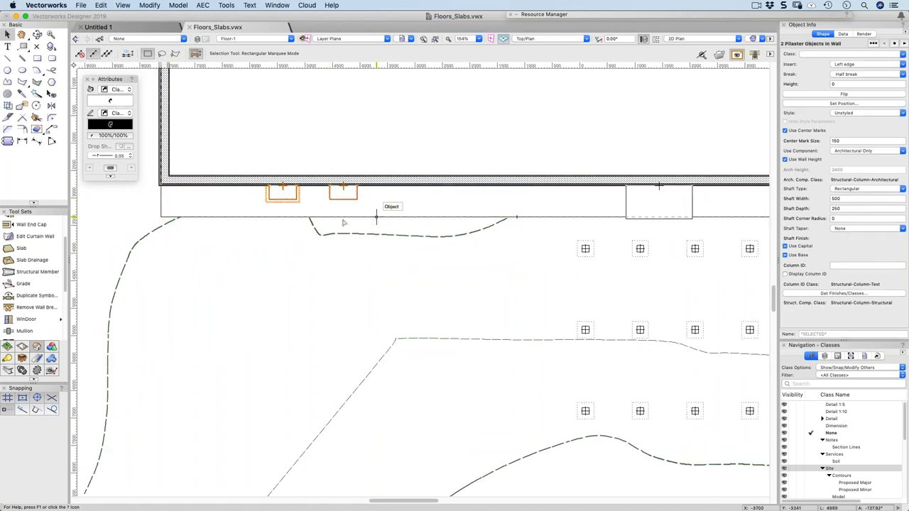
right_click(294, 199)
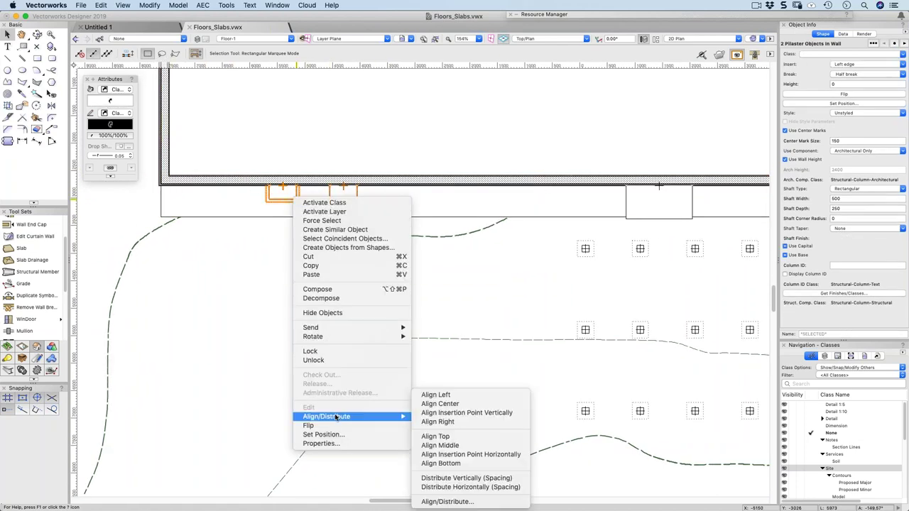
left_click(294, 152)
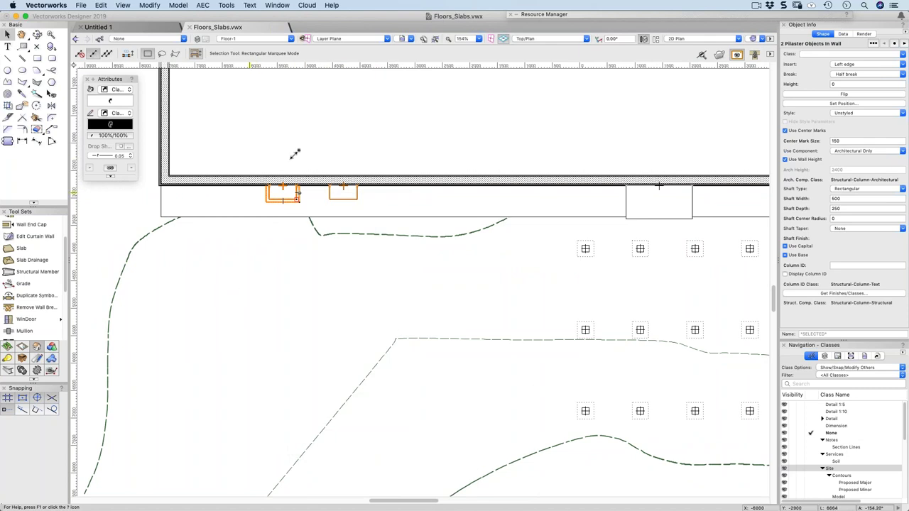
Copy the second pilaster along the wall toward the large tapered one, and distribute the three small pilasters horizontally by spacing
left_click(330, 197)
left_click_drag(330, 199, 467, 184)
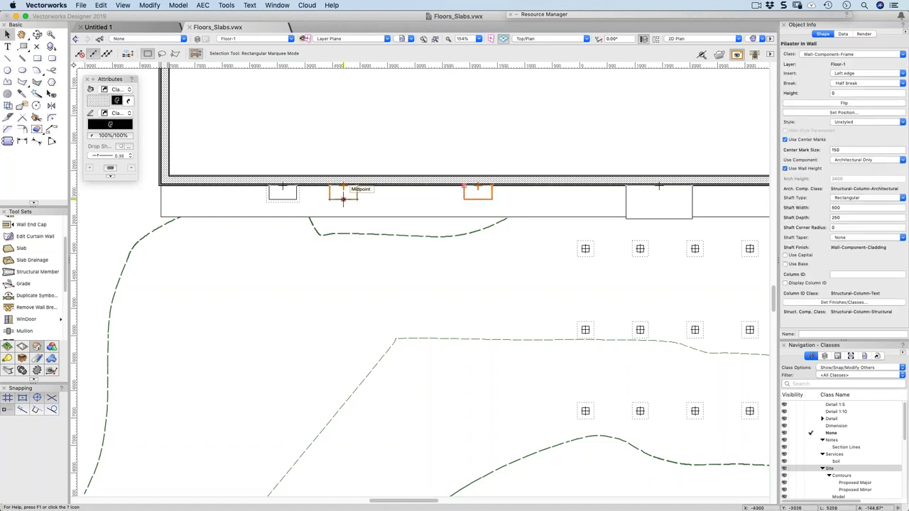
left_click(287, 198, "shift")
left_click(344, 190, "shift")
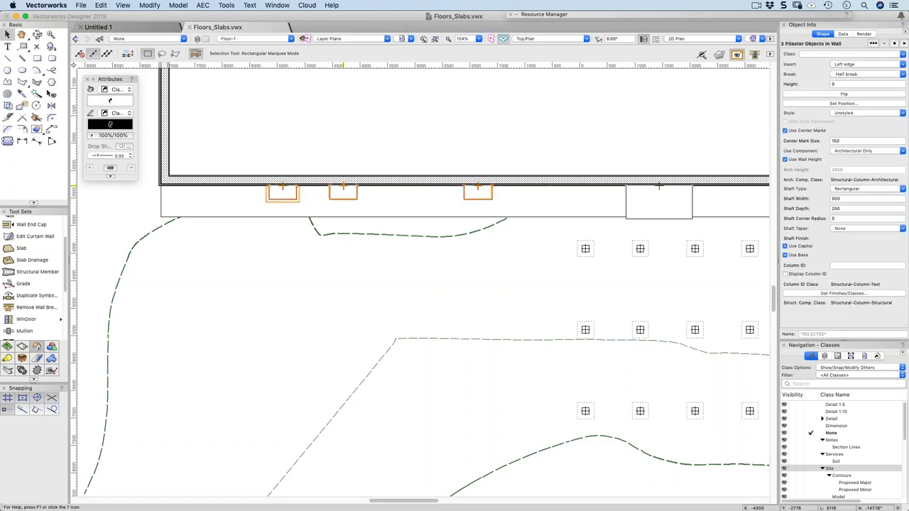
right_click(347, 190)
mouse_move(362, 410)
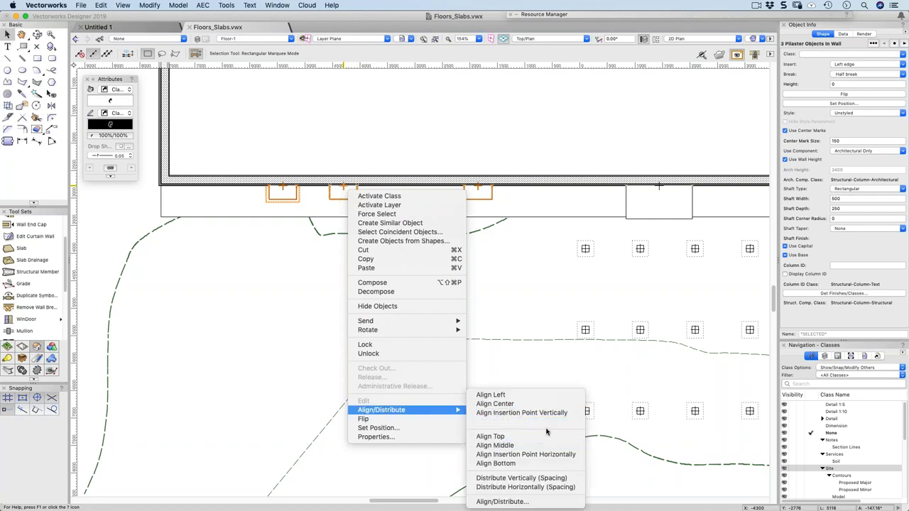
left_click(552, 488)
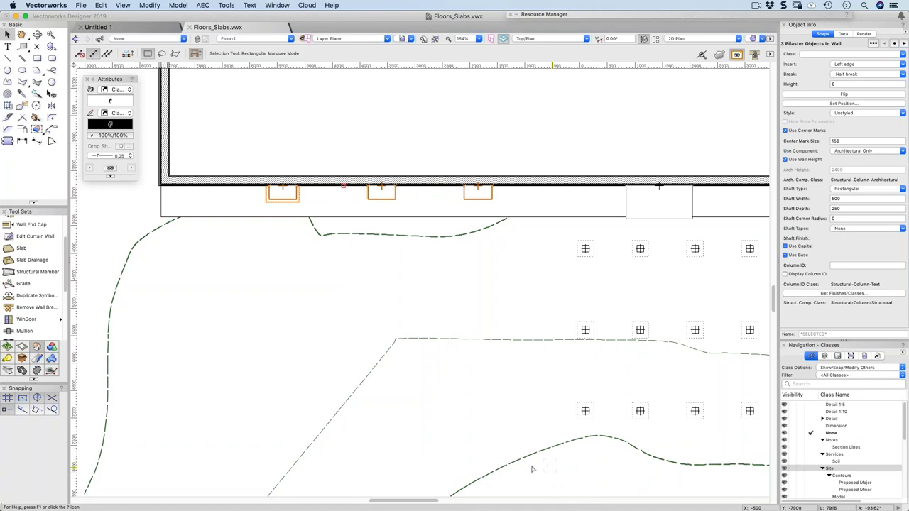
Try to distribute 3 duplicates of the selected pilasters over 4500 with the Move by Points tool, and undo the result
left_click(50, 129)
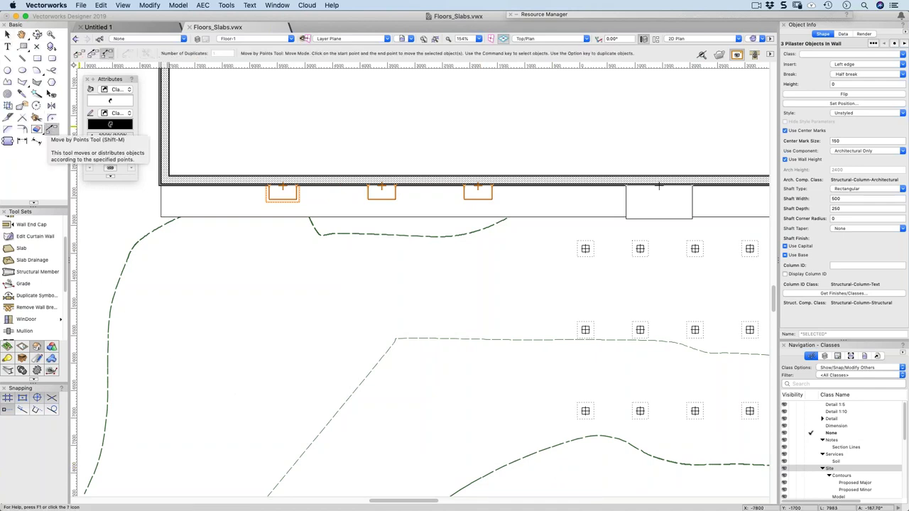
left_click(78, 54)
left_click(91, 55)
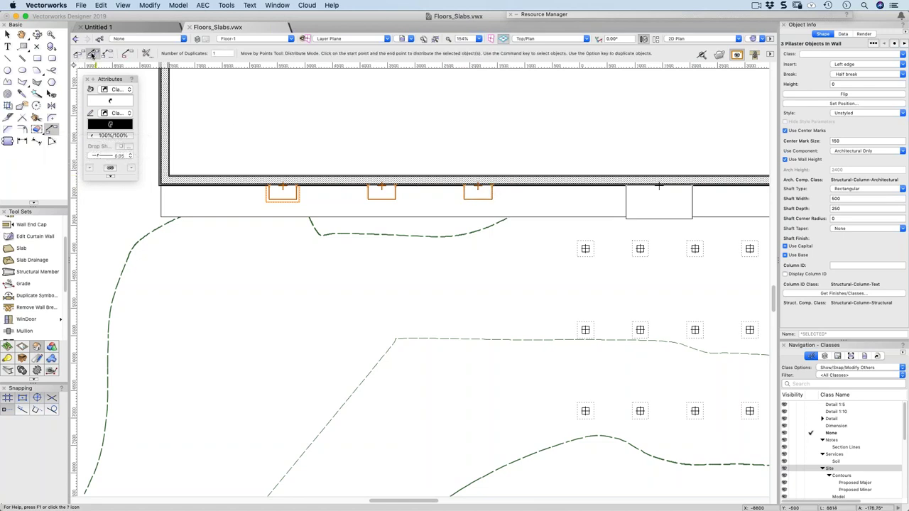
type("3")
left_click(492, 199)
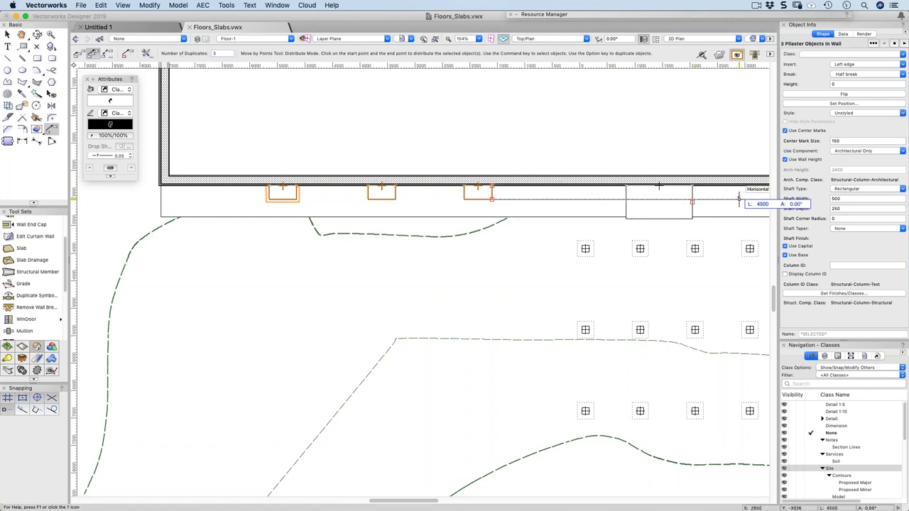
left_click(738, 200)
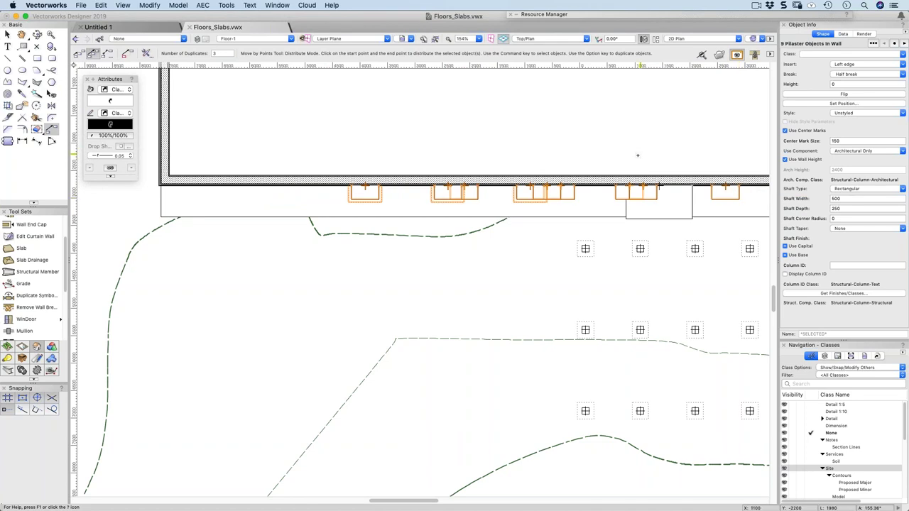
key("super+z")
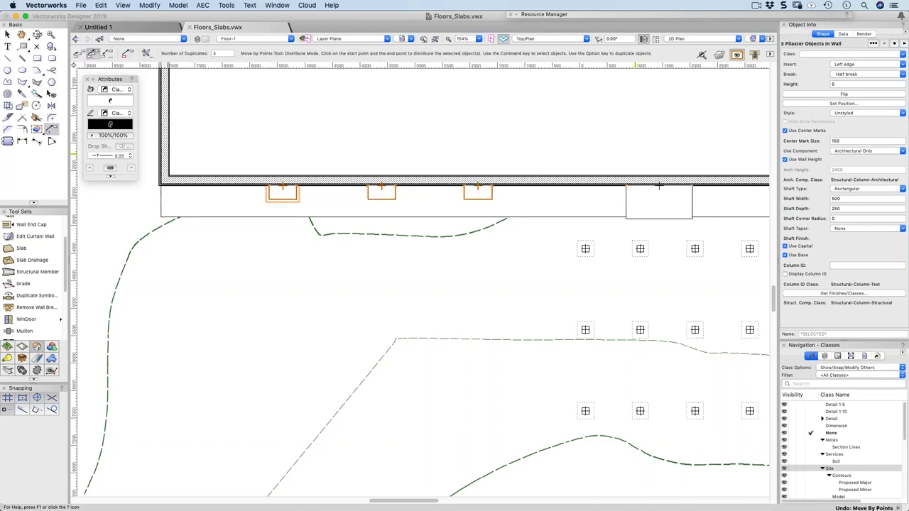
Move the first pilaster toward the wall's corner and place a copy of the middle small pilaster between the two
key("x")
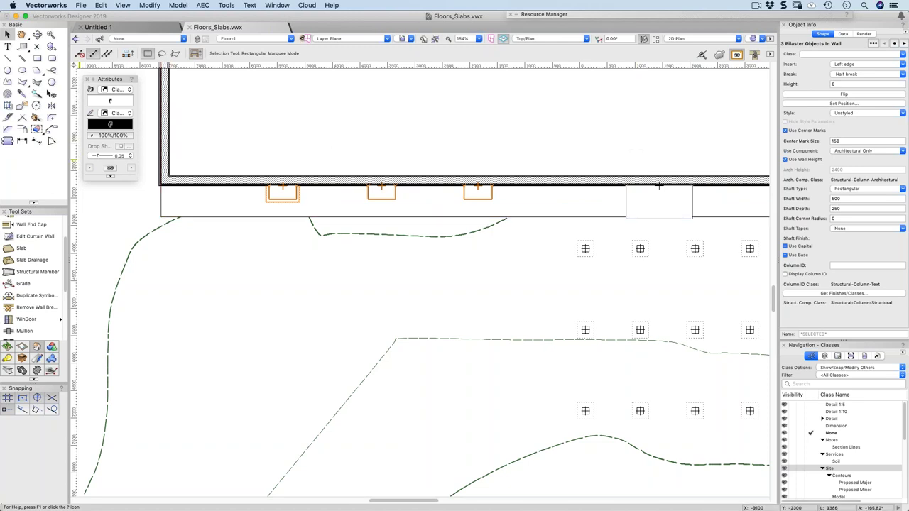
left_click_drag(272, 193, 192, 208)
left_click_drag(369, 193, 299, 190)
Select the four small pilasters along the wall and distribute them horizontally by spacing
left_click(212, 195, "shift")
left_click(394, 196, "shift")
left_click(483, 192, "shift")
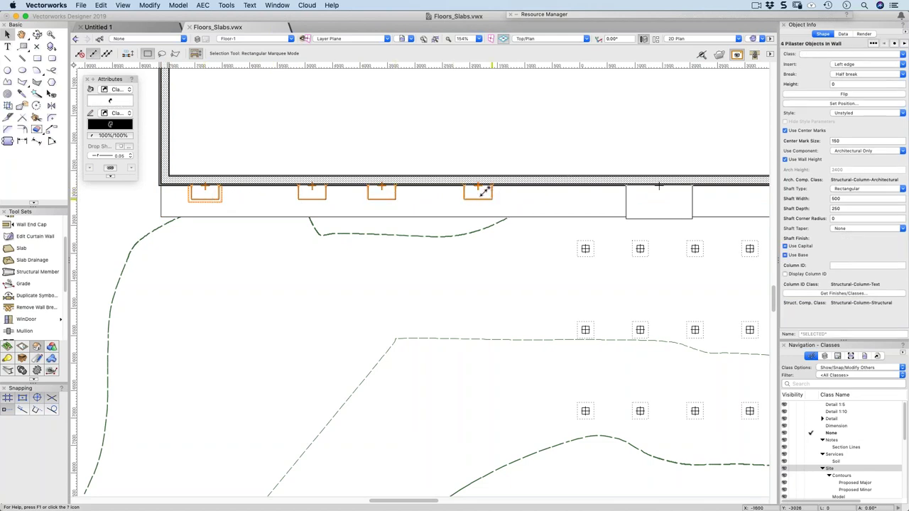
right_click(485, 192)
mouse_move(584, 412)
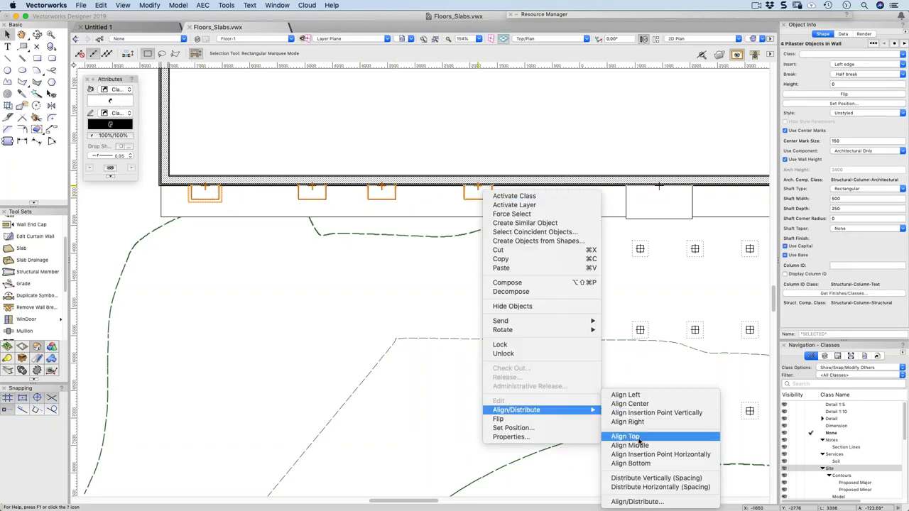
left_click(645, 487)
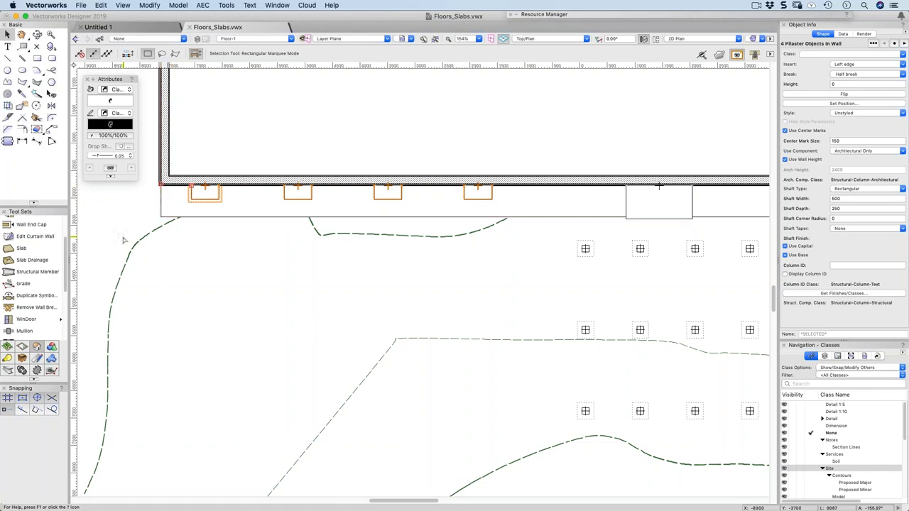
scroll(124, 237, "down", 3)
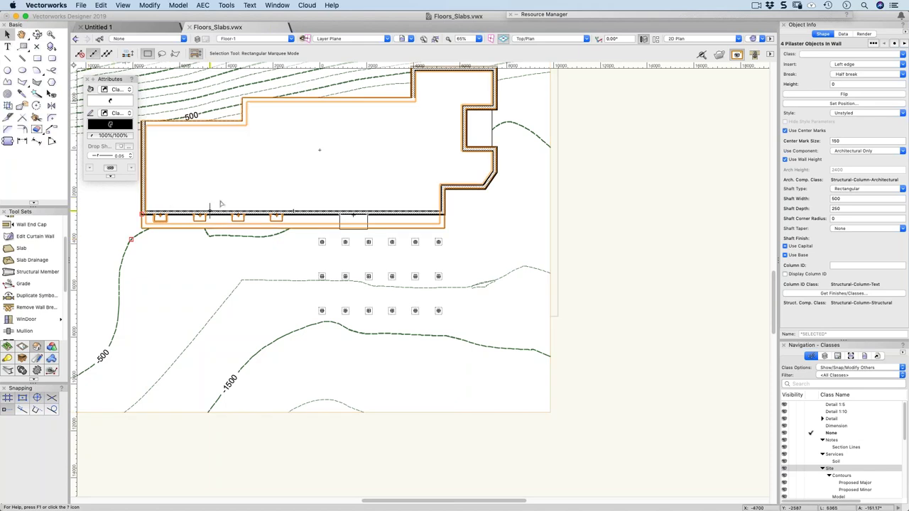
scroll(622, 187, "down", 5)
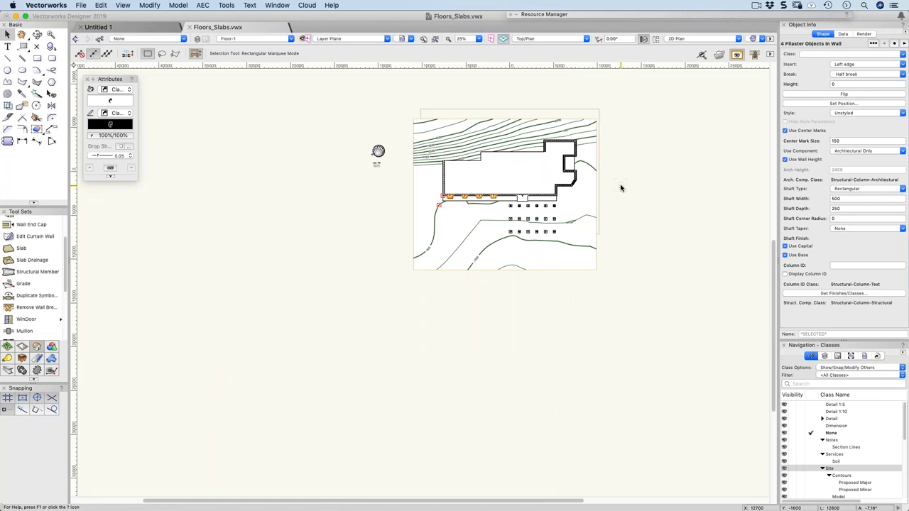
Switch to Google Chrome, search the knowledge base for "column", and look through the Columns and Pilasters article down to its Pilaster section
key("super+Tab")
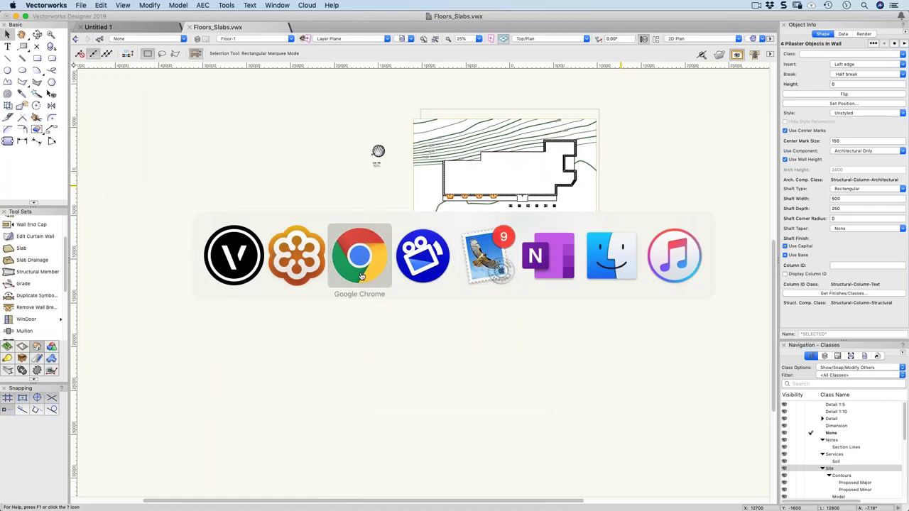
left_click(361, 276)
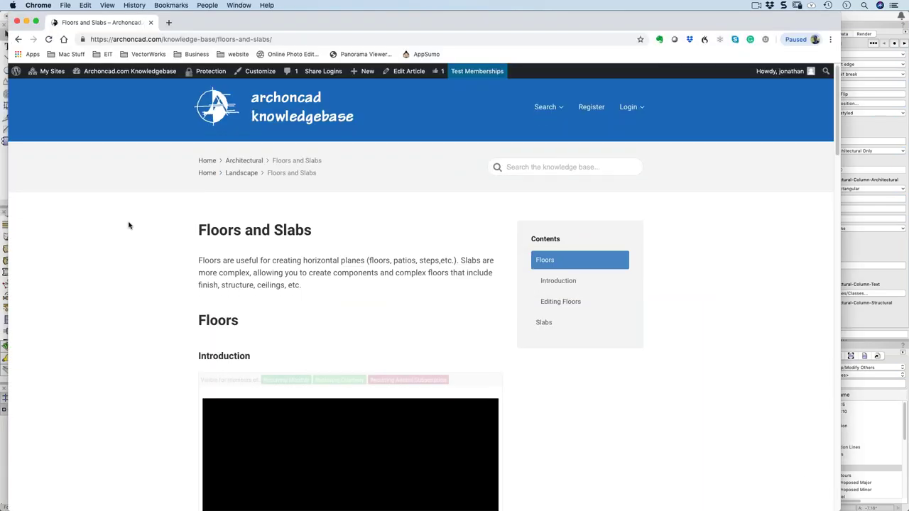
scroll(142, 225, "up", 1)
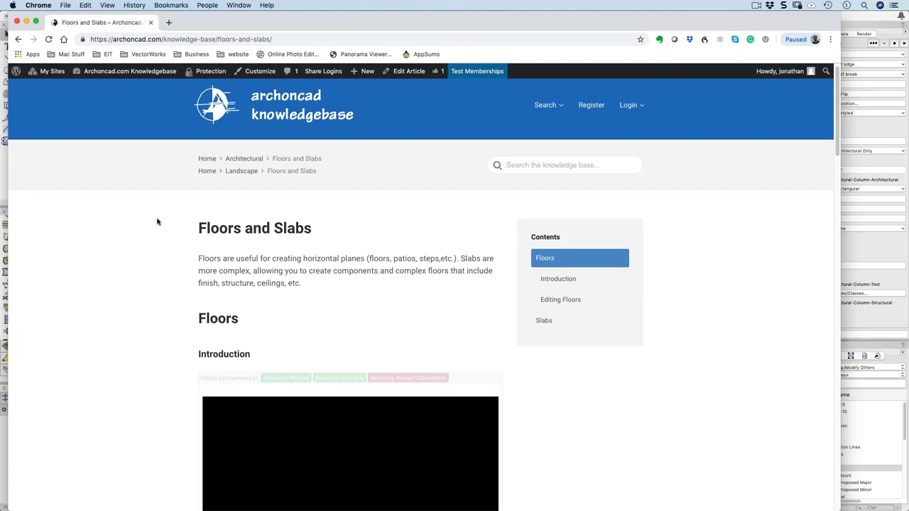
left_click(513, 174)
type("column")
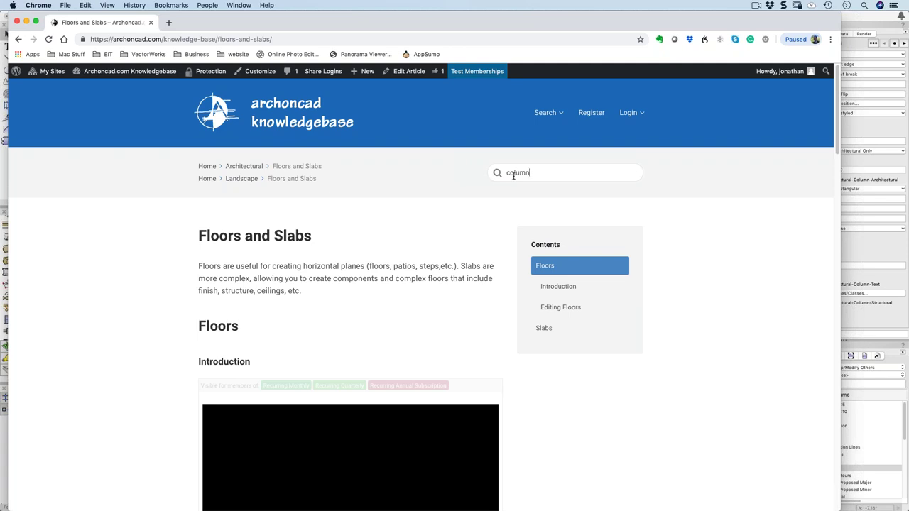
left_click(529, 201)
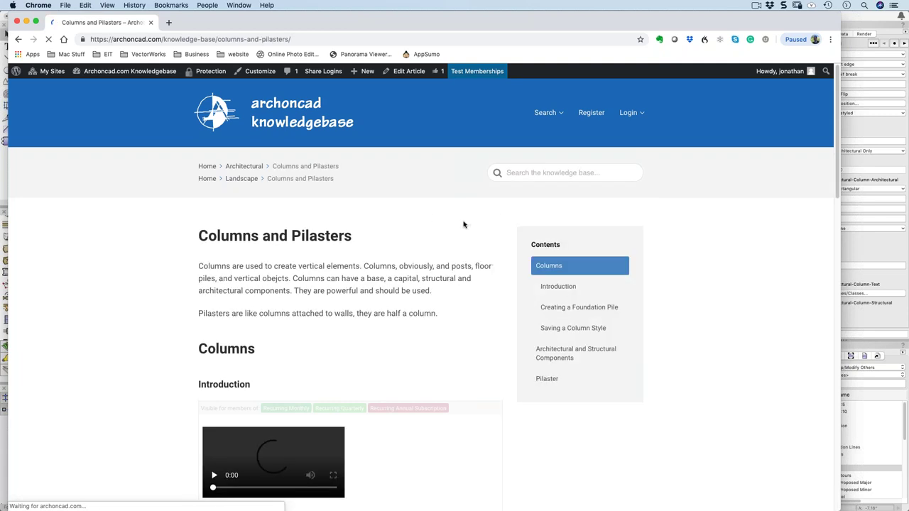
scroll(463, 224, "down", 3)
scroll(463, 224, "down", 1)
scroll(463, 225, "down", 3)
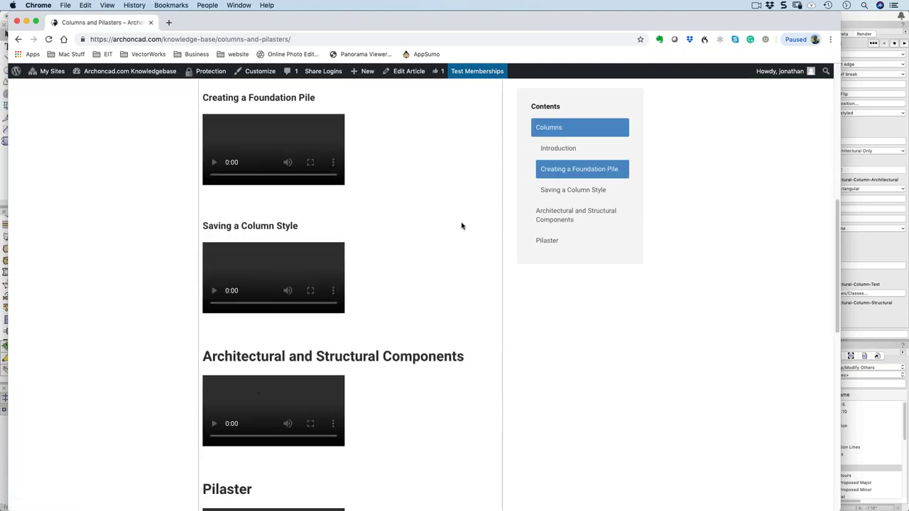
scroll(670, 284, "down", 5)
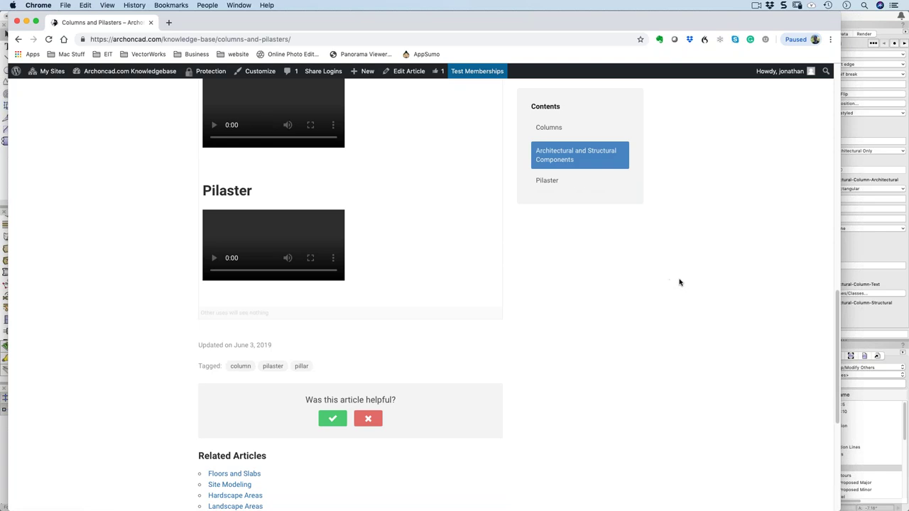
Search the knowledge base for "libr" and open the Resource Manager And Creating Libraries article
scroll(679, 282, "up", 4)
scroll(679, 282, "up", 8)
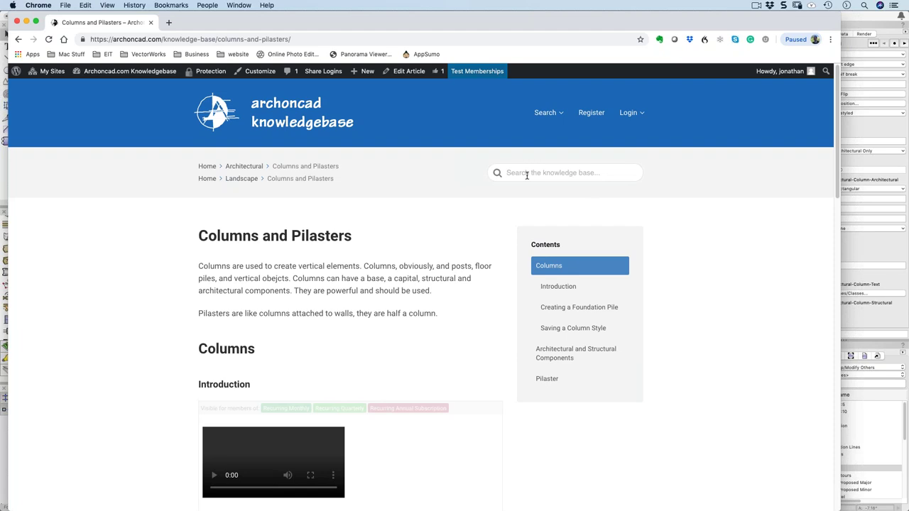
type("lib")
type("r")
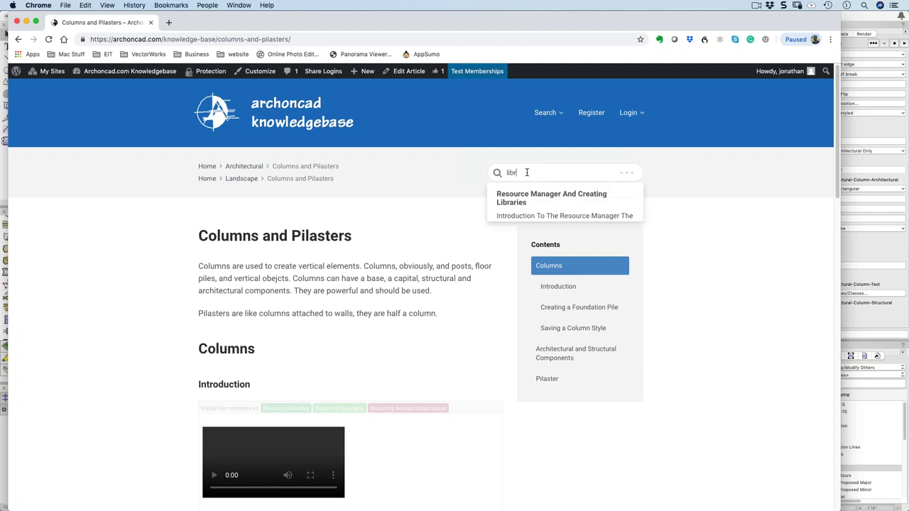
left_click(526, 201)
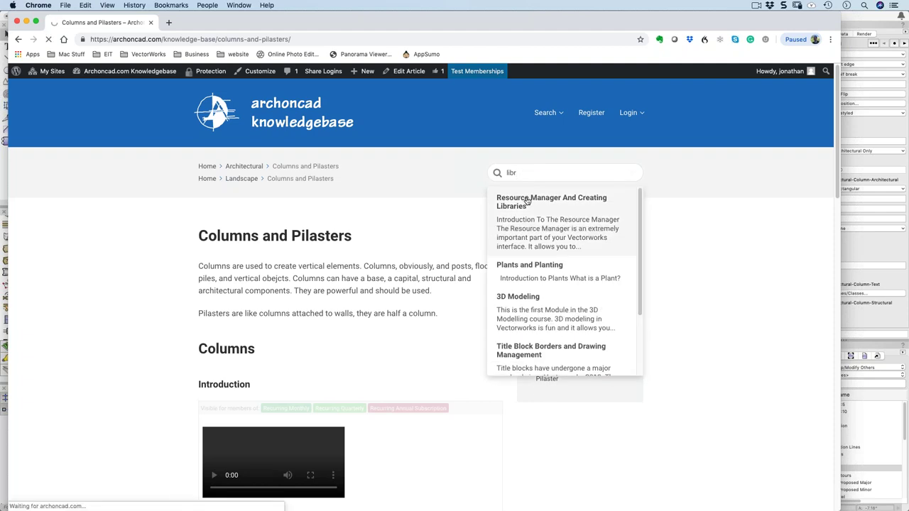
Look through the Resource Manager article's sections, from the introduction and favorite files to creating a library, library structure and tool libraries
scroll(453, 219, "down", 5)
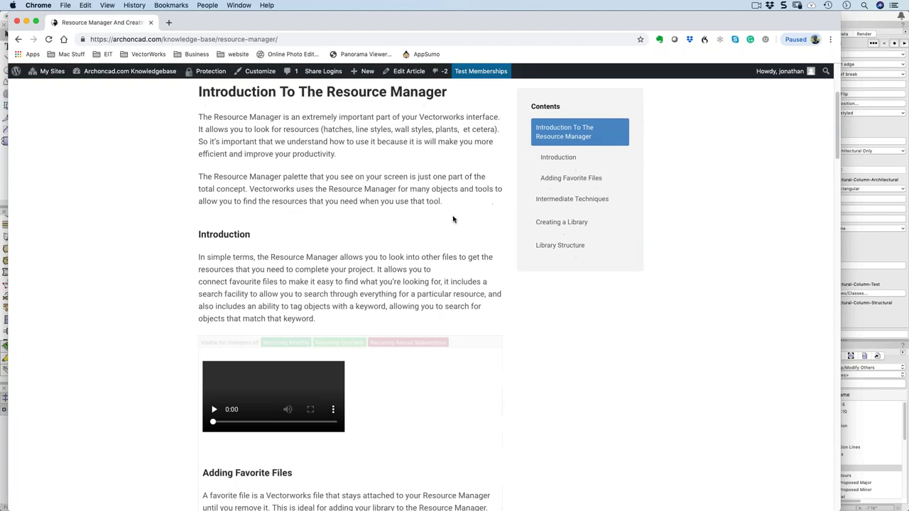
scroll(453, 220, "down", 9)
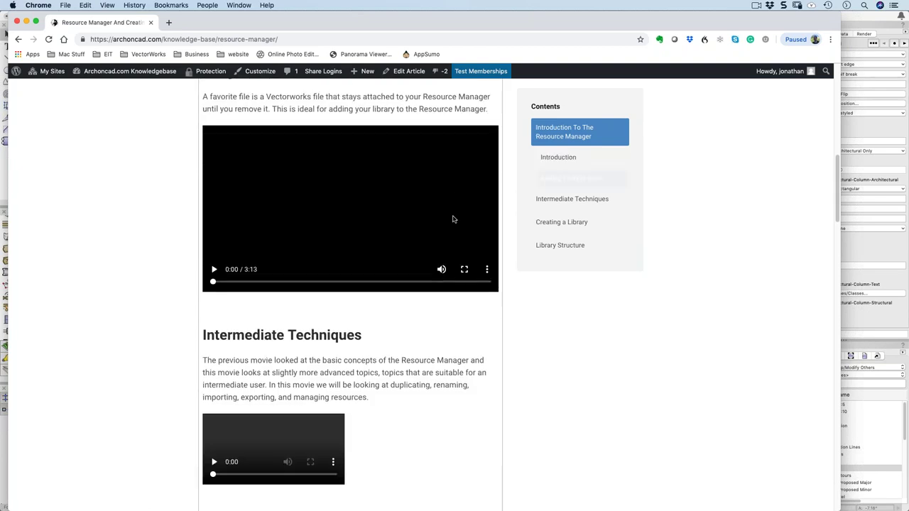
scroll(453, 219, "down", 10)
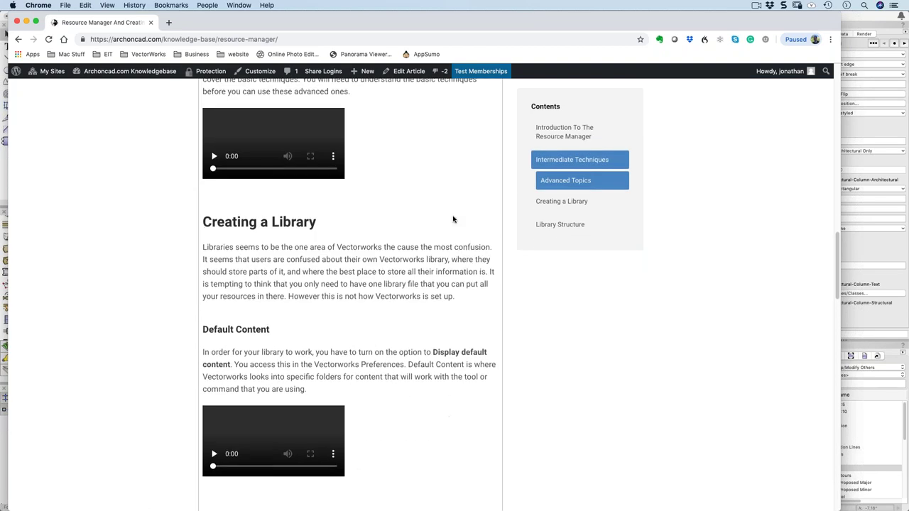
scroll(452, 219, "down", 12)
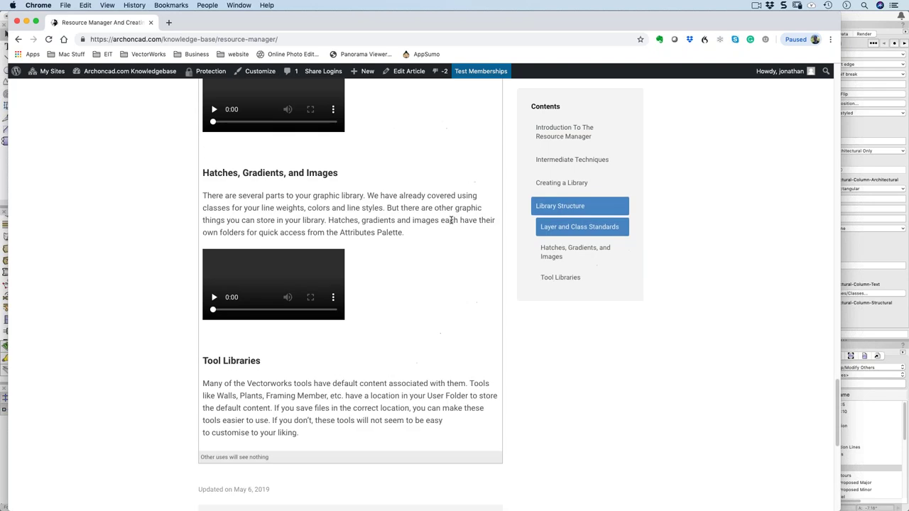
scroll(451, 219, "down", 5)
scroll(451, 220, "up", 8)
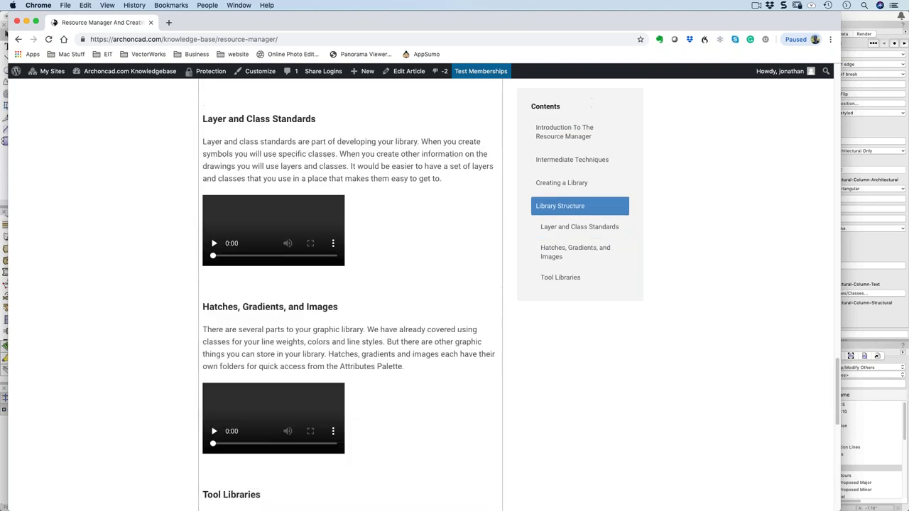
scroll(452, 223, "up", 15)
scroll(446, 222, "up", 10)
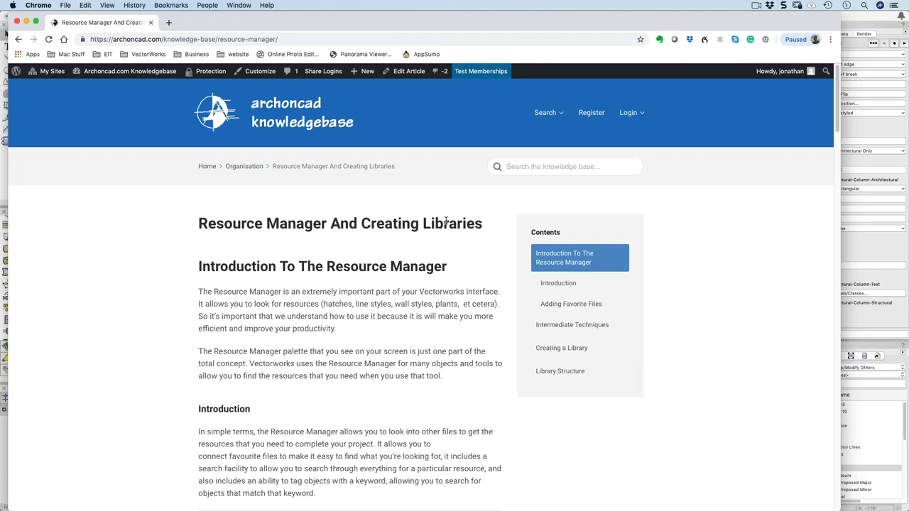
scroll(401, 221, "down", 5)
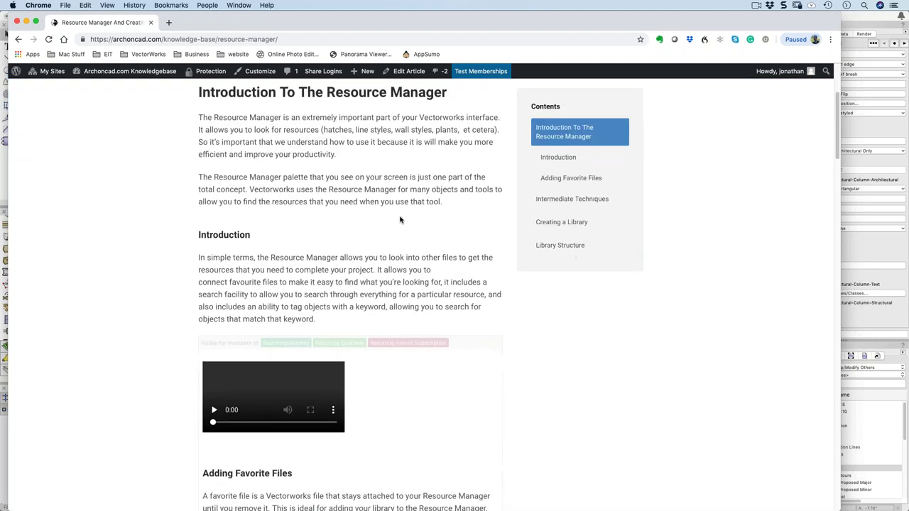
scroll(349, 260, "up", 5)
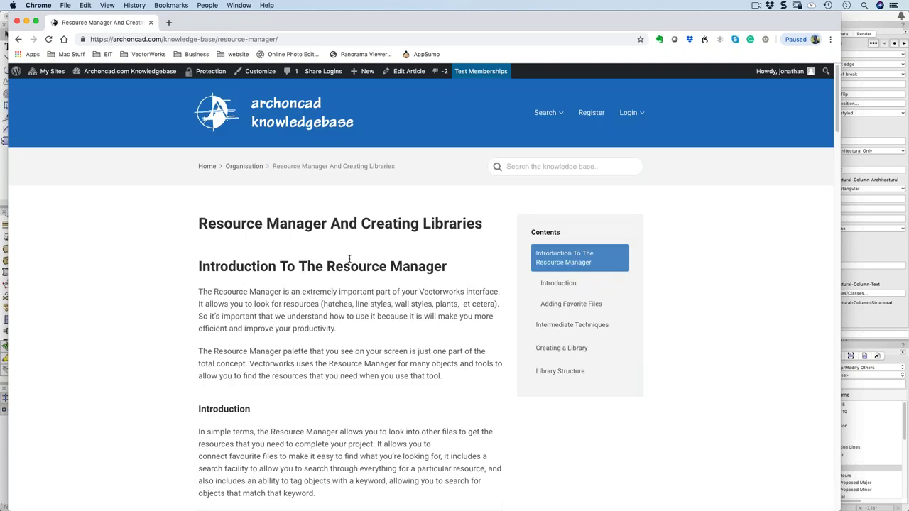
scroll(389, 232, "down", 5)
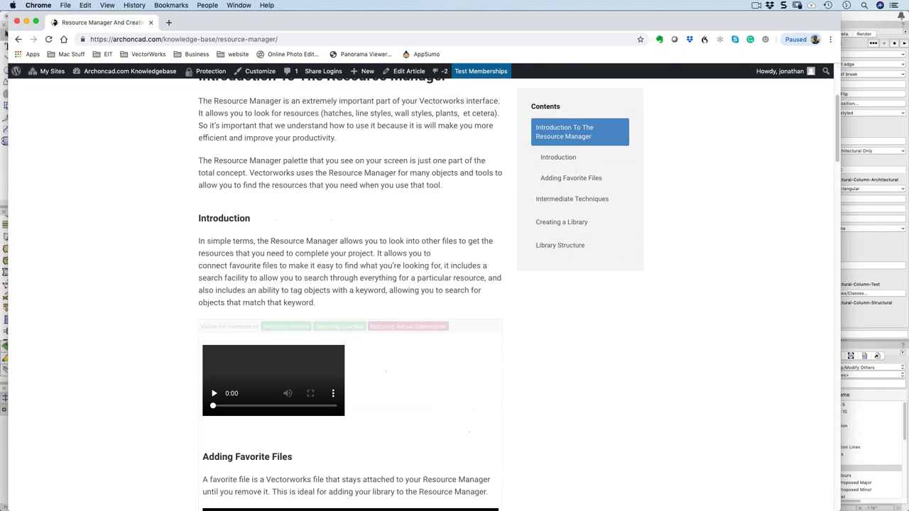
scroll(389, 241, "down", 6)
scroll(389, 241, "up", 9)
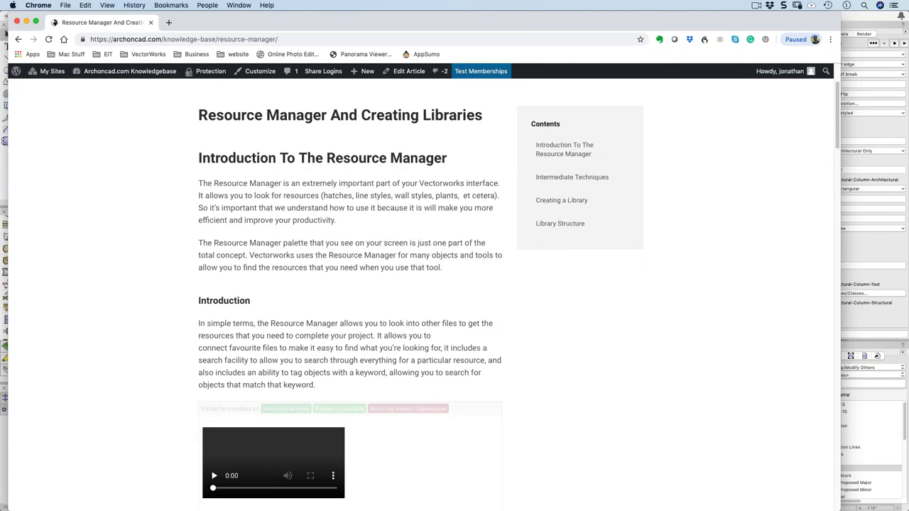
scroll(384, 236, "down", 1)
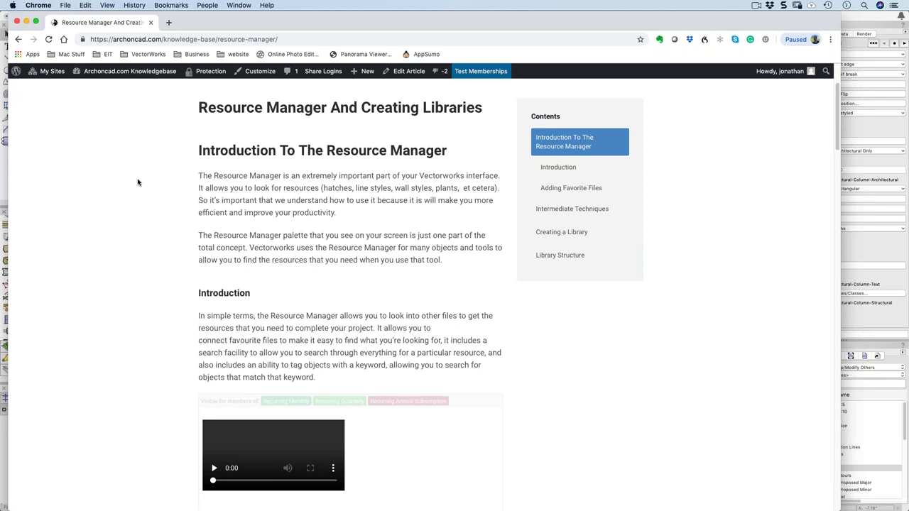
Open the archoncad knowledgebase home page from the Resource Manager article
scroll(341, 170, "up", 3)
left_click(273, 114)
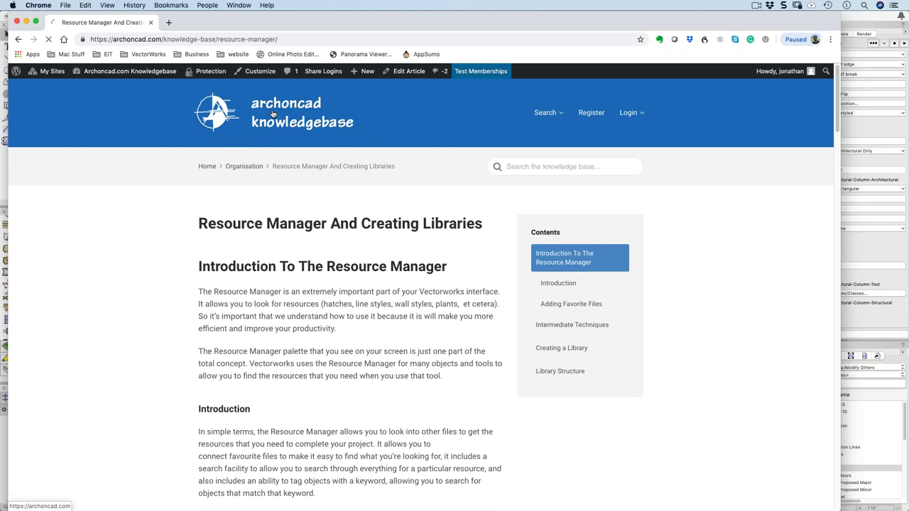